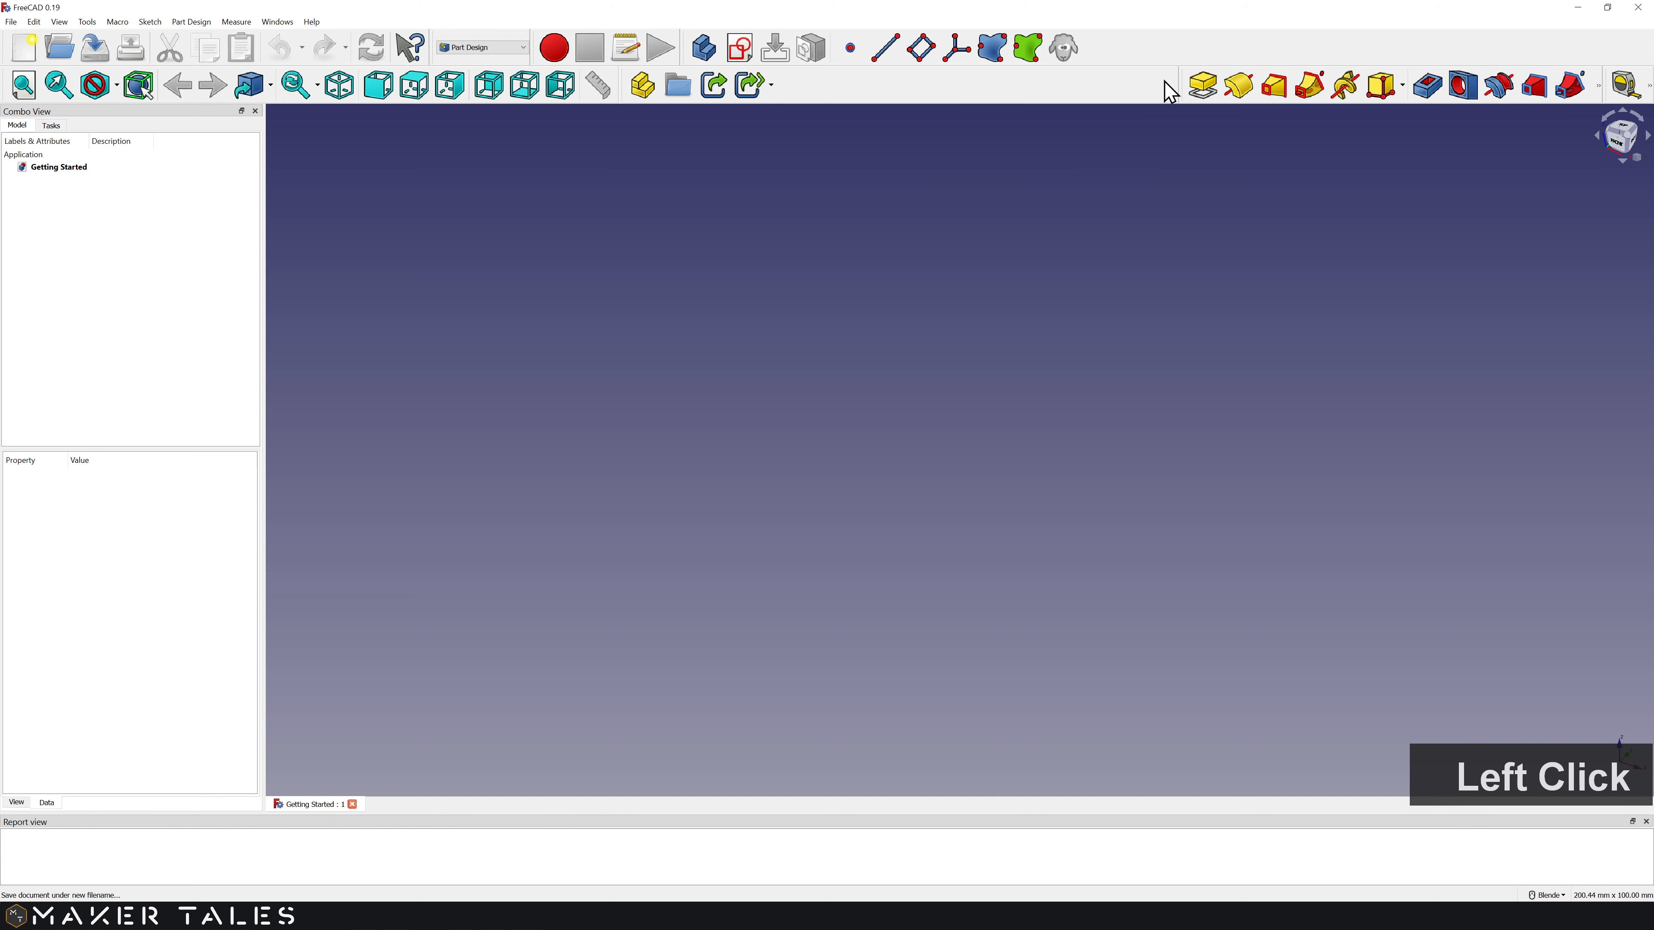
Step: Shift the Part Design toolbar left and move the Helper, Structure and Measure toolbars onto a third row
left_click_drag(1180, 85, 812, 85)
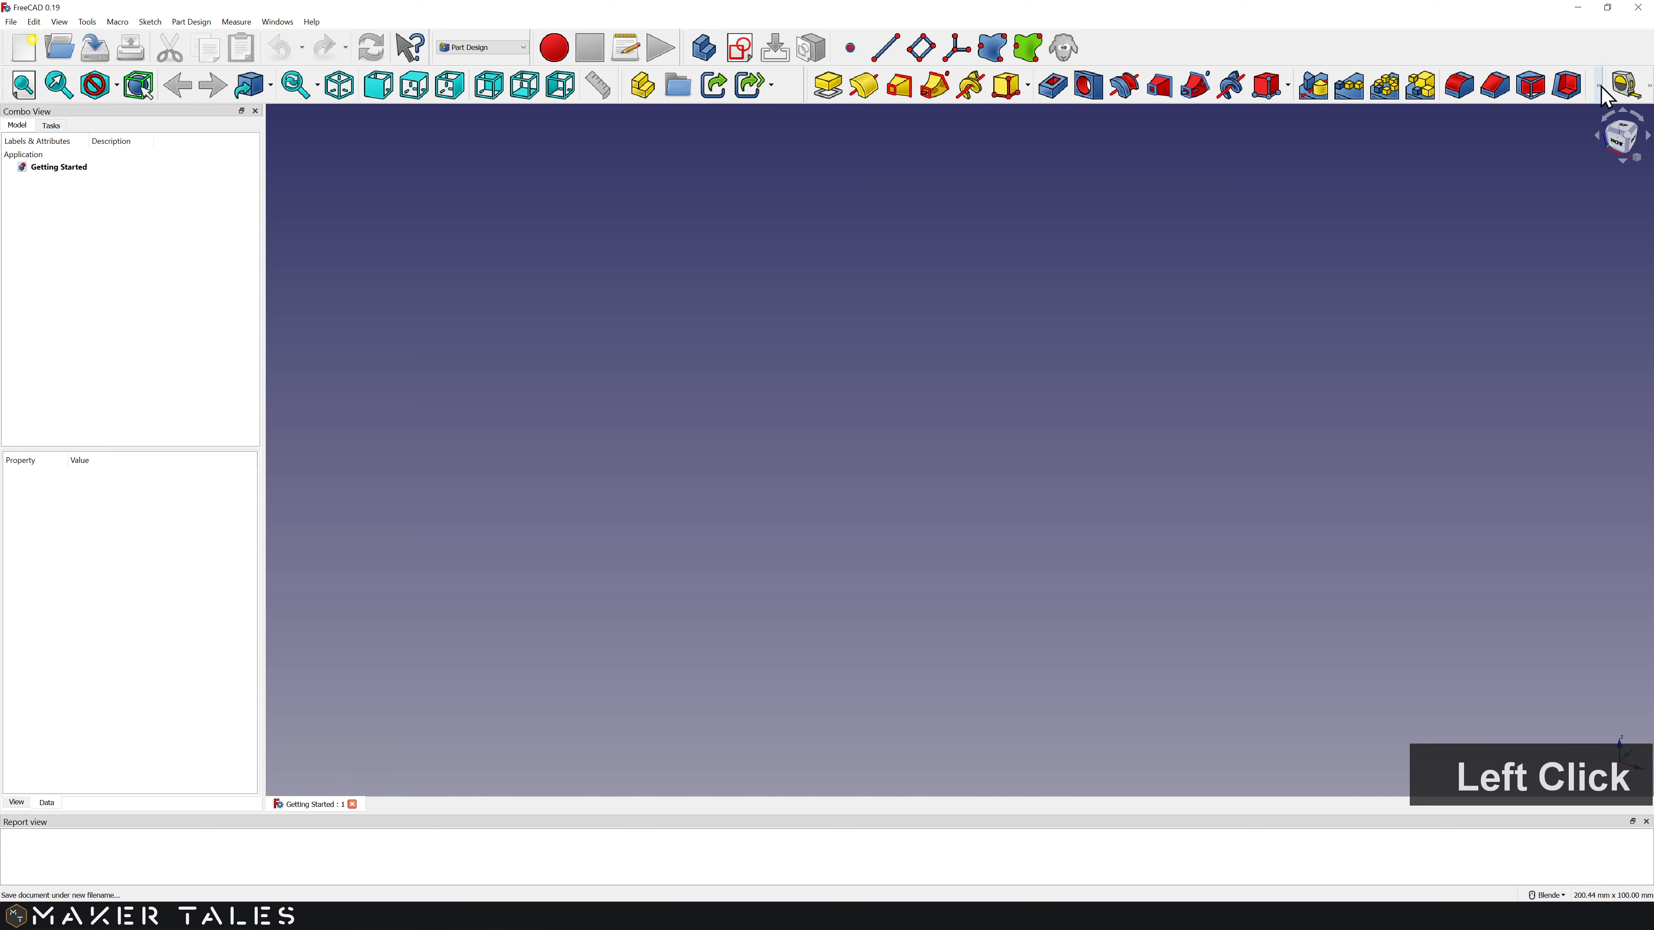
left_click_drag(685, 48, 6, 123)
left_click_drag(624, 85, 407, 123)
left_click_drag(1606, 84, 683, 124)
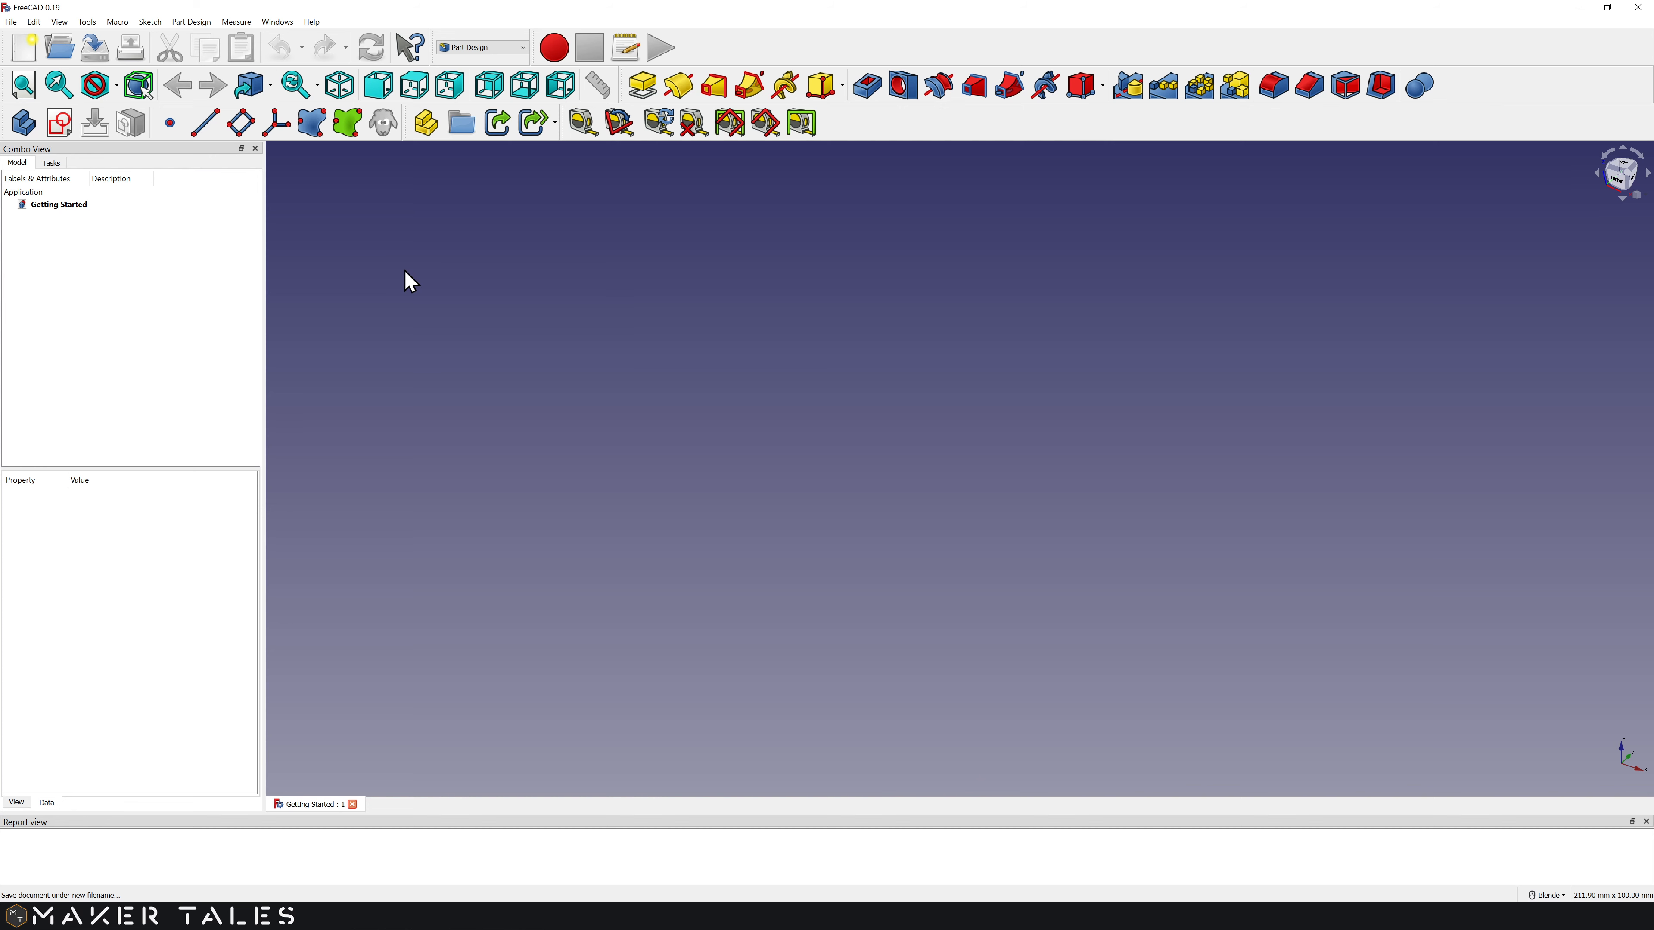
left_click(70, 21)
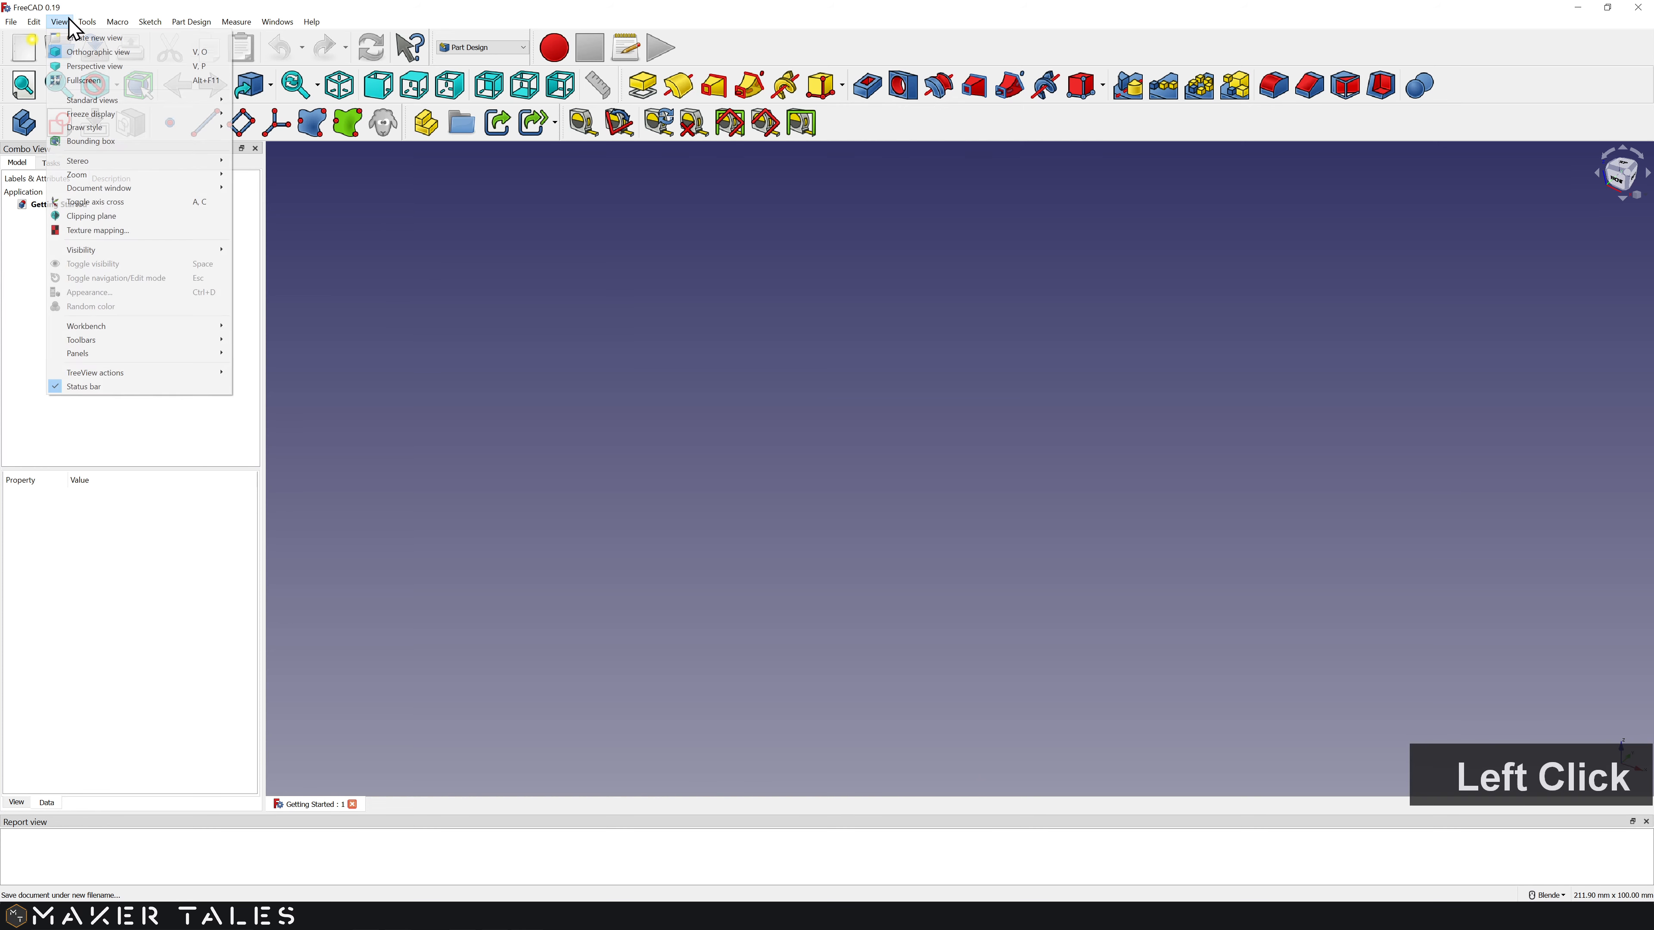
mouse_move(159, 341)
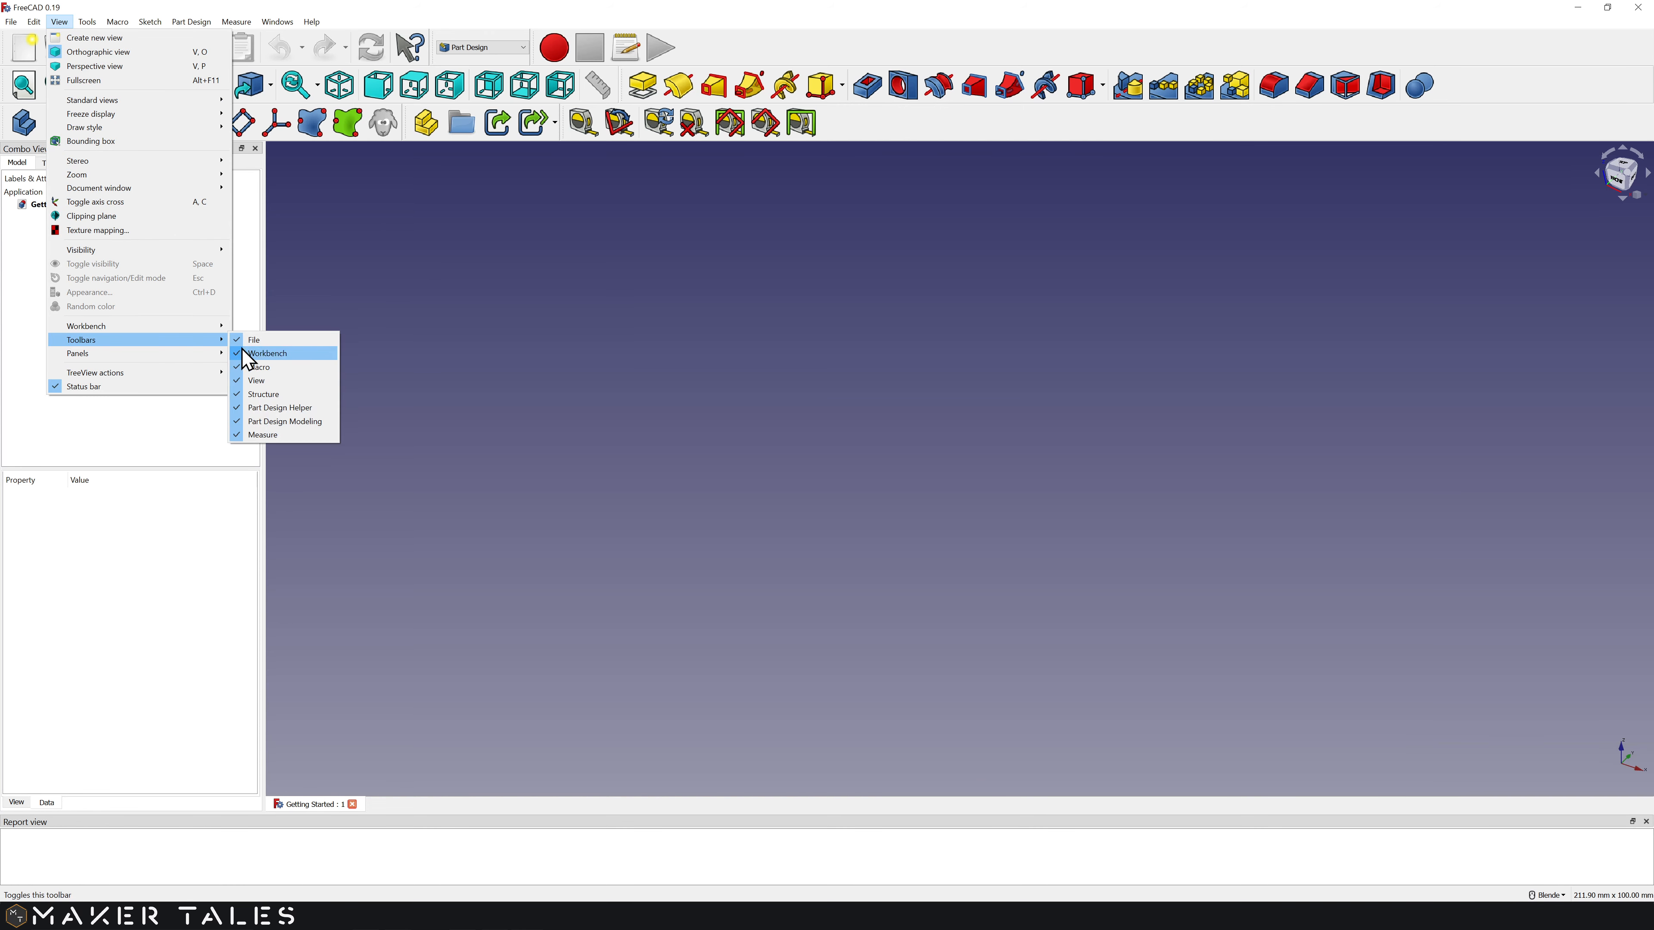
left_click(270, 369)
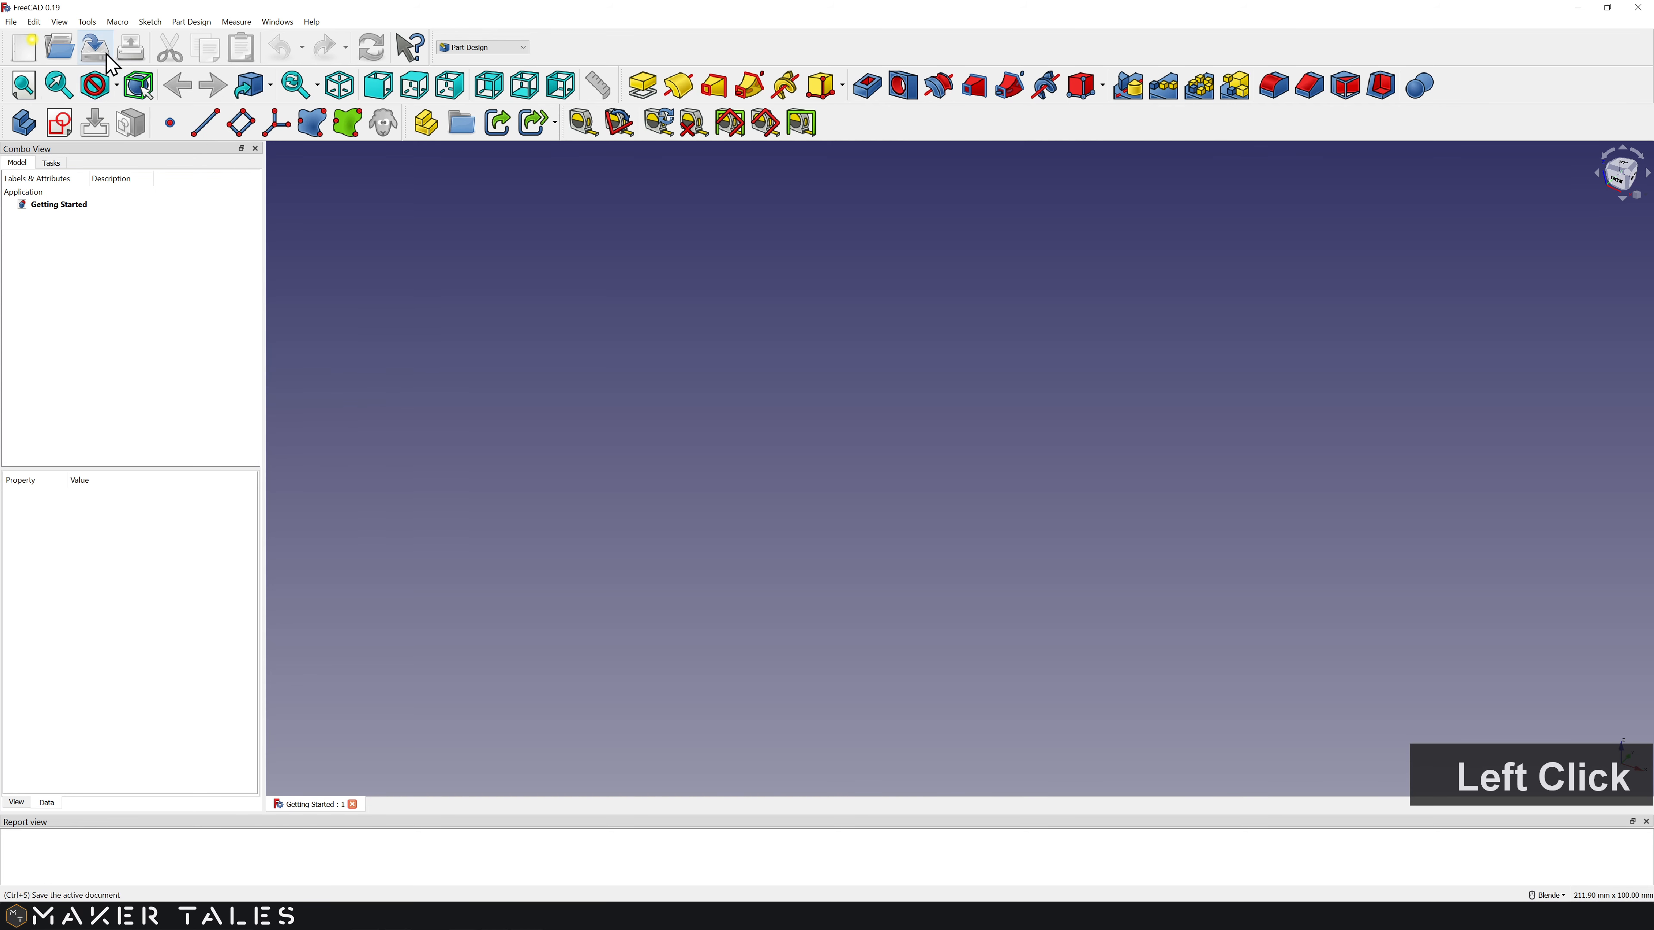
left_click(60, 21)
mouse_move(130, 340)
left_click(267, 369)
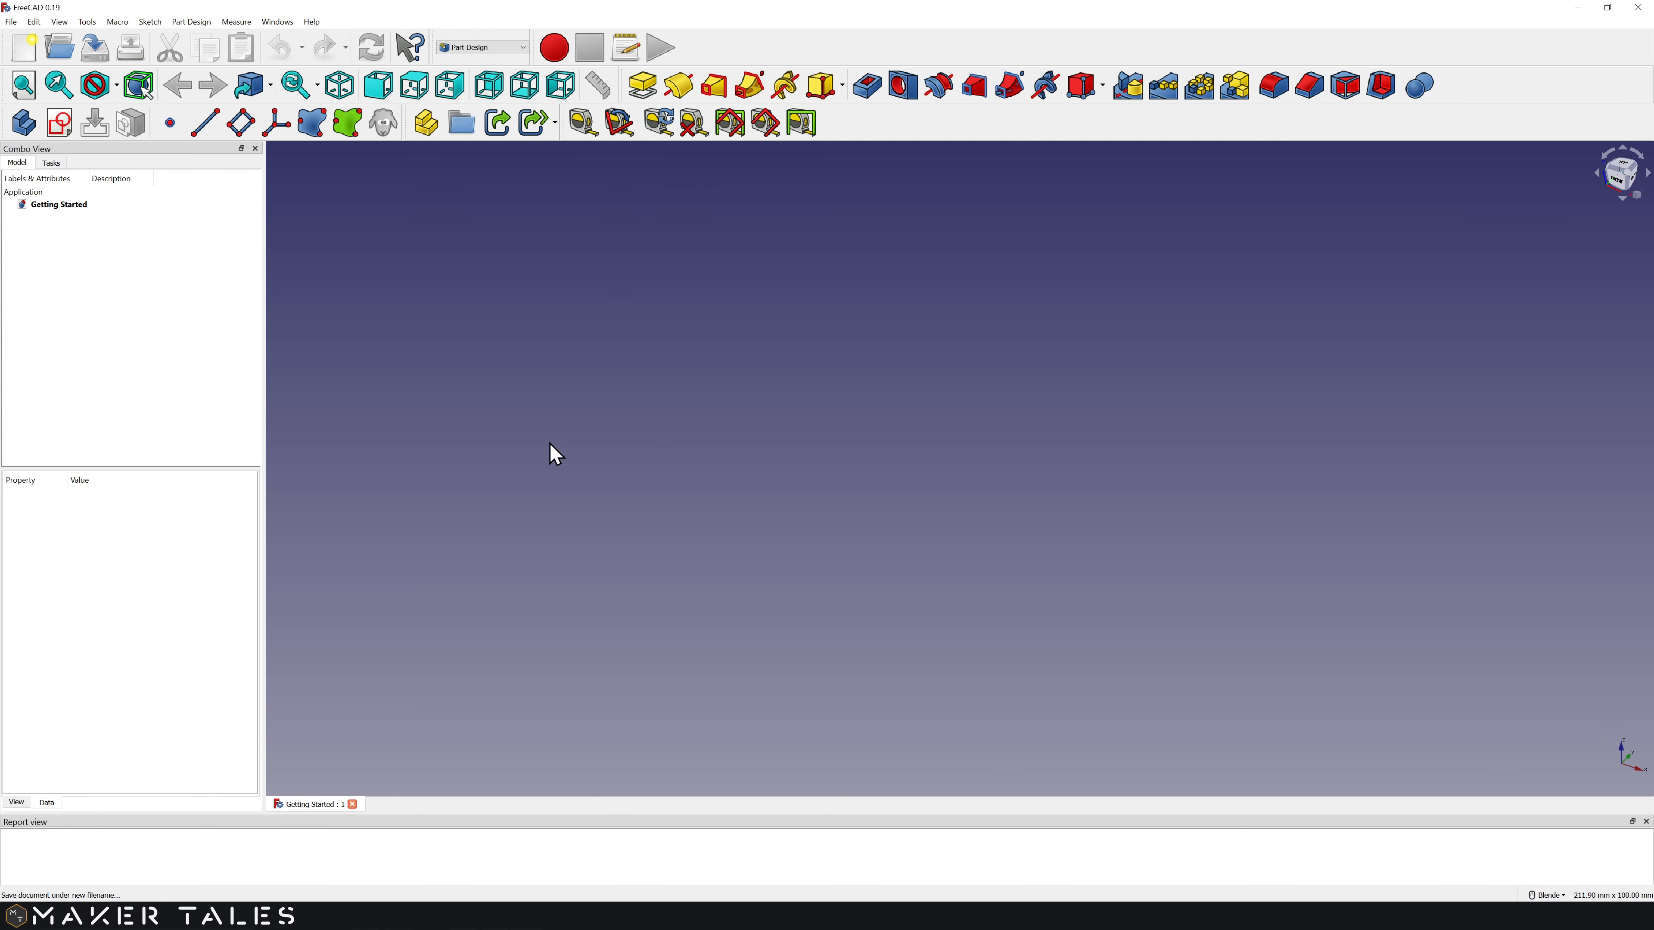
left_click(197, 363)
left_click(426, 122)
left_click(52, 217)
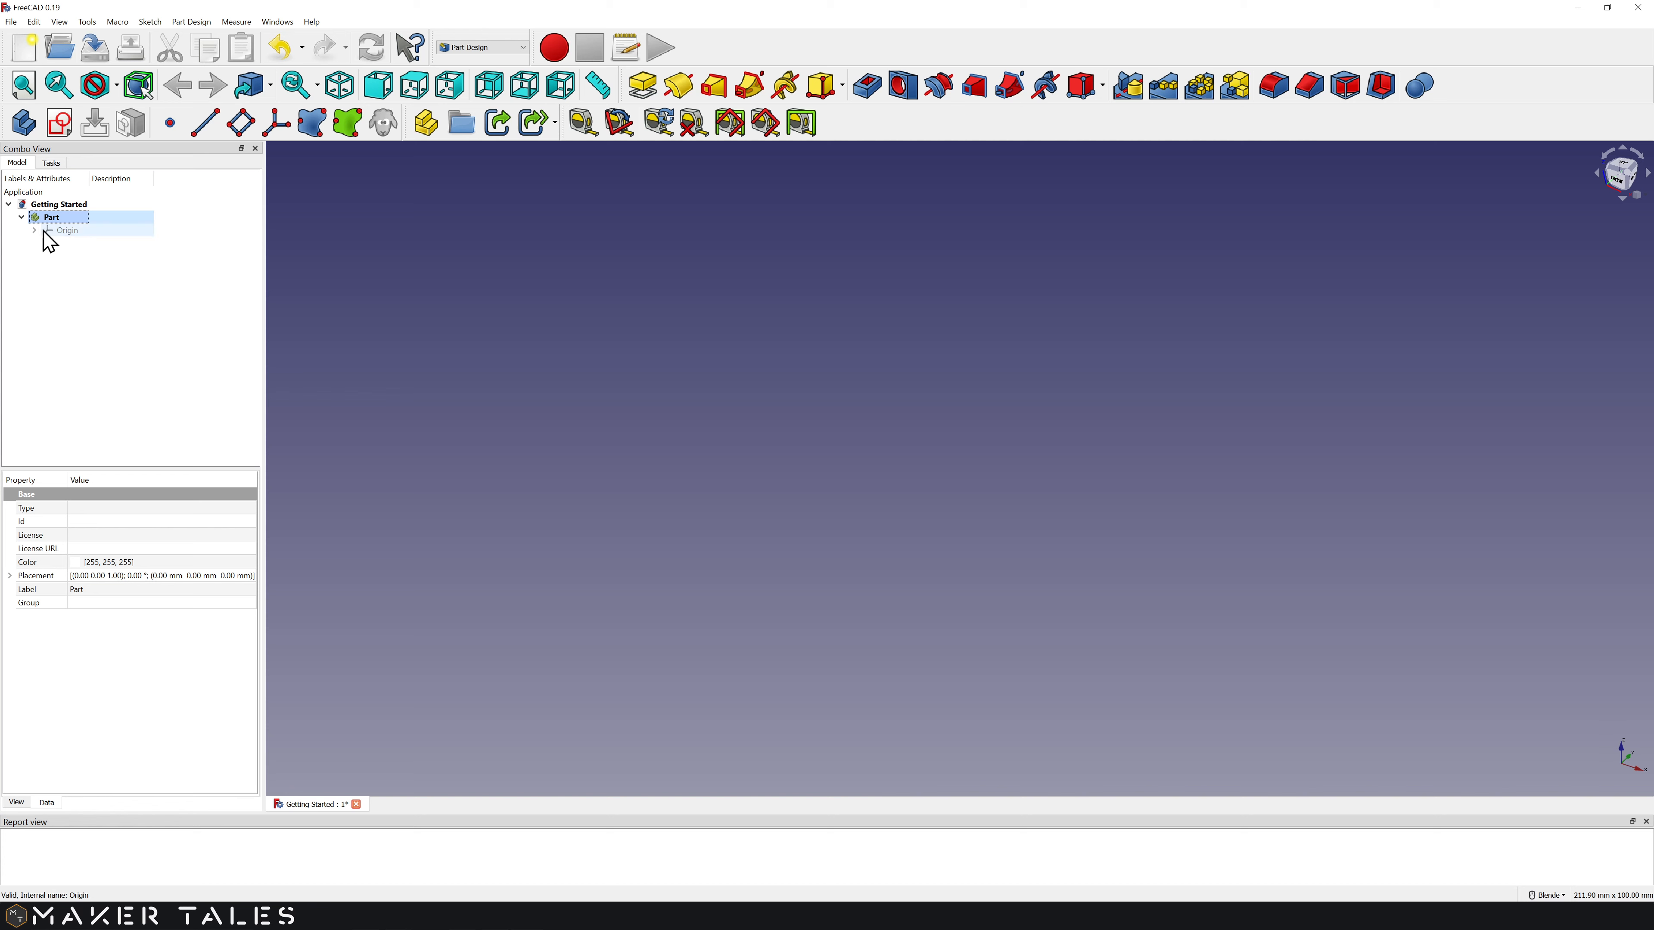
Step: Add a Body inside the Part, expand it in the tree and select its Origin001
left_click(23, 122)
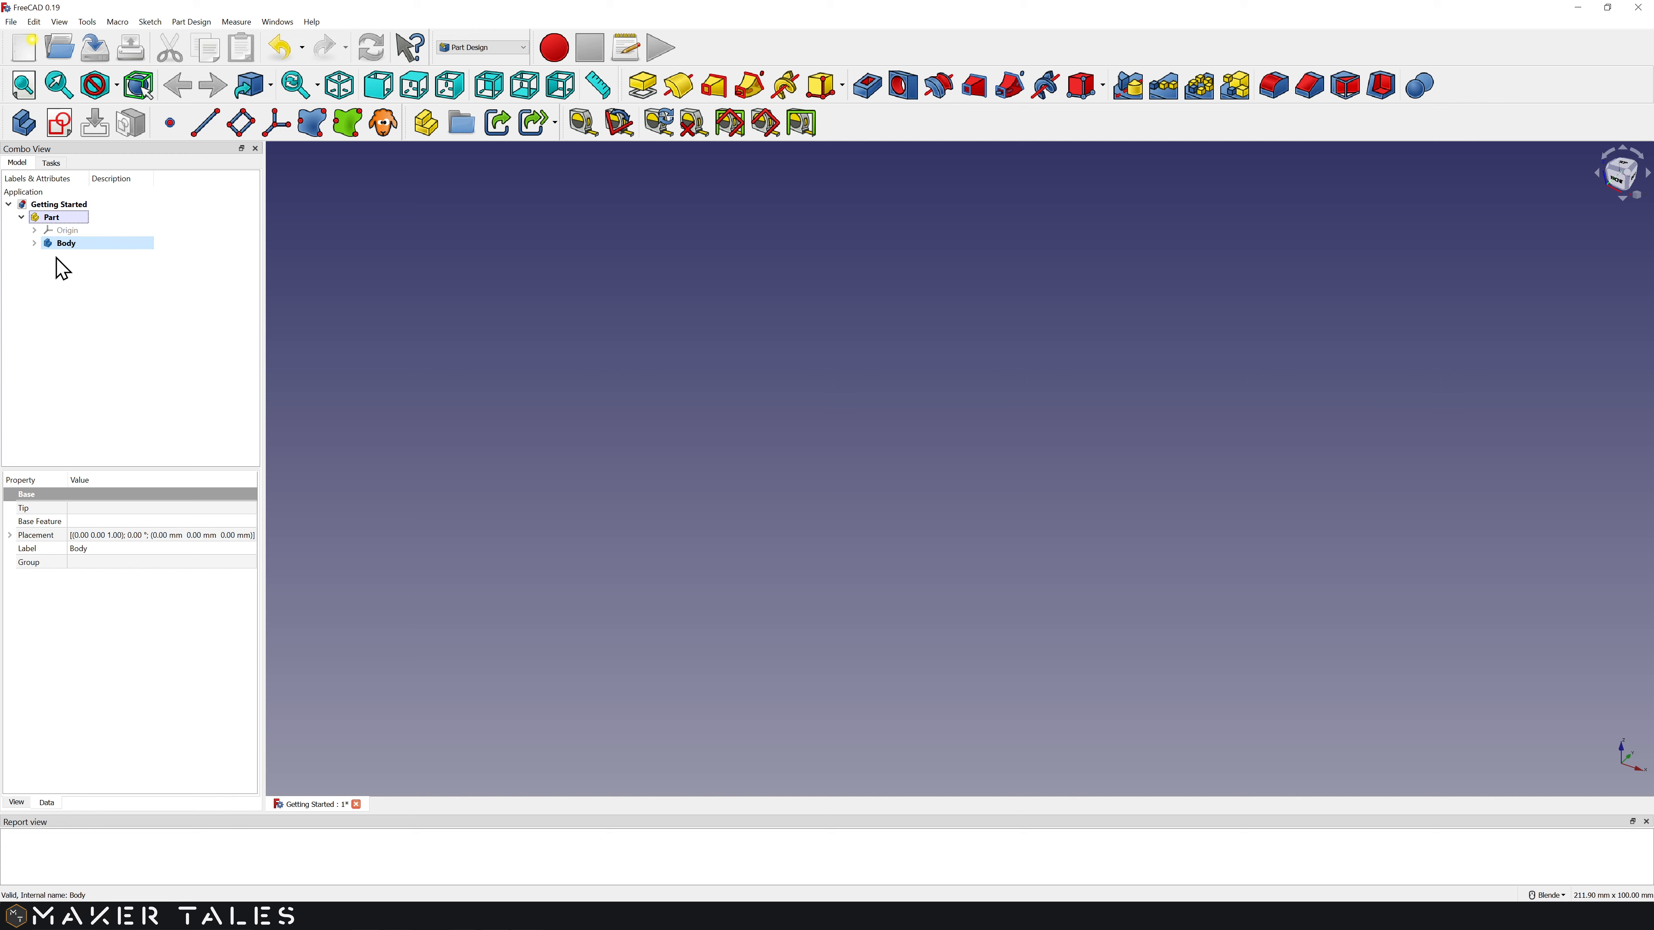
left_click(34, 244)
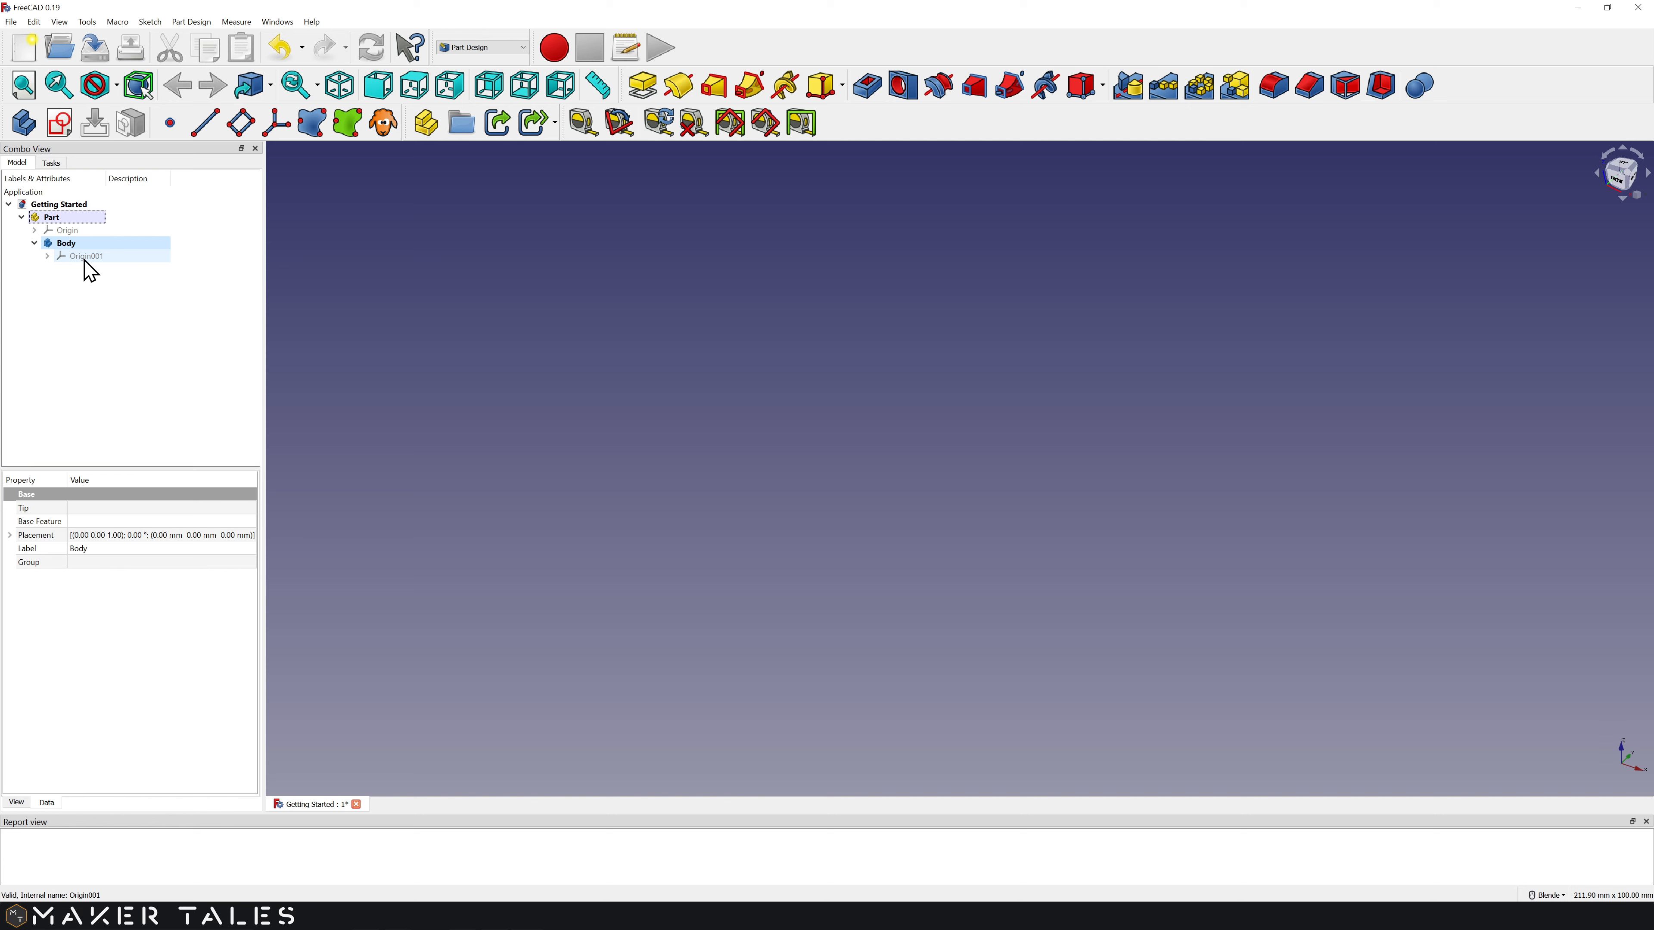
left_click(90, 257)
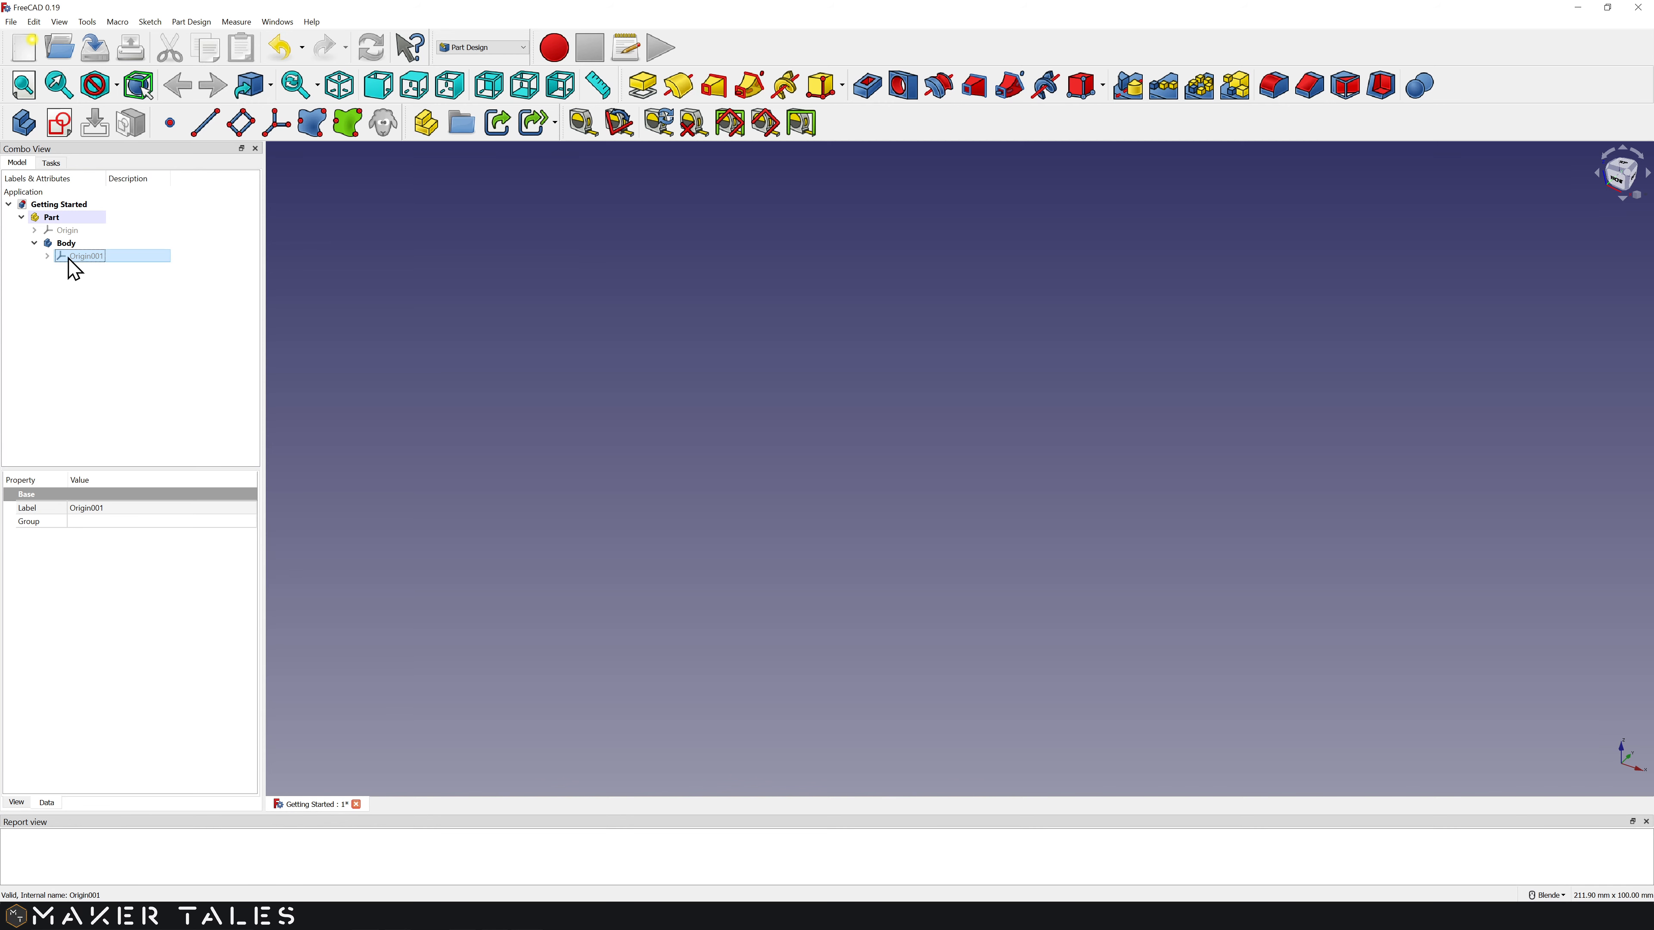
Step: Show Origin001's planes and axes with Space, then orbit and pan around them
key("space")
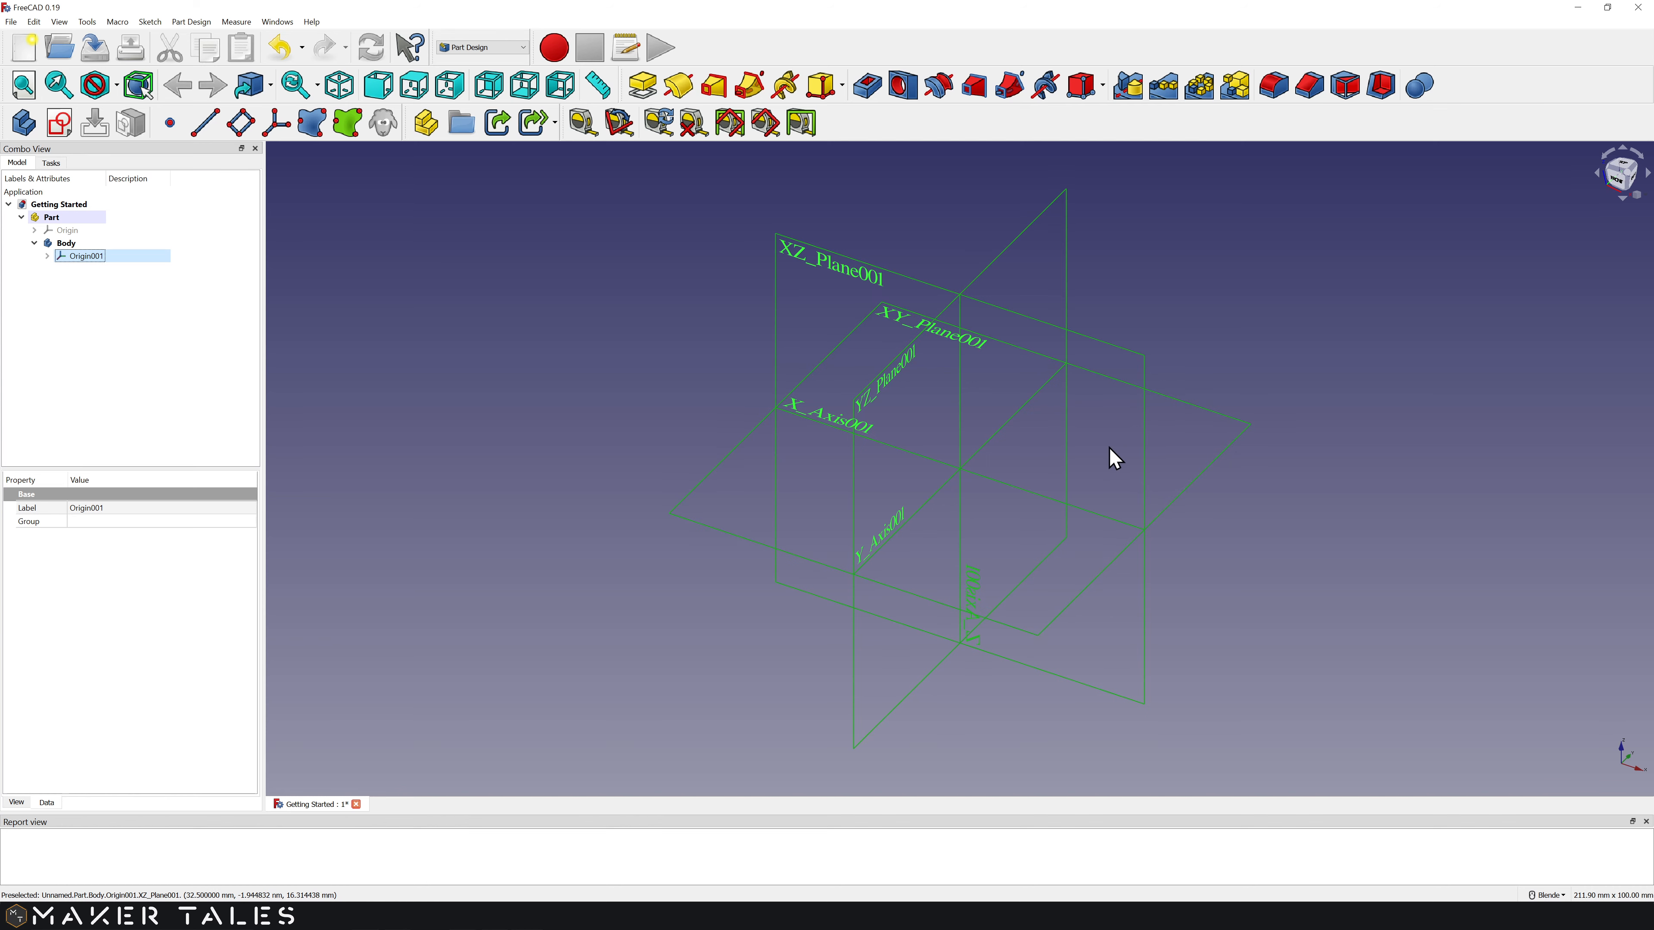
mouse_move(1109, 447)
middle_mouse_down()
mouse_move(1147, 435)
mouse_move(1189, 340)
mouse_move(1064, 347)
mouse_move(1070, 481)
mouse_move(1181, 421)
mouse_move(1052, 387)
mouse_move(1133, 454)
mouse_move(1015, 436)
mouse_move(1052, 451)
mouse_move(1125, 436)
mouse_move(1060, 436)
mouse_move(1147, 436)
mouse_move(1071, 448)
mouse_move(1107, 417)
middle_mouse_up()
middle_click_drag(1212, 376, 1141, 370, "shift")
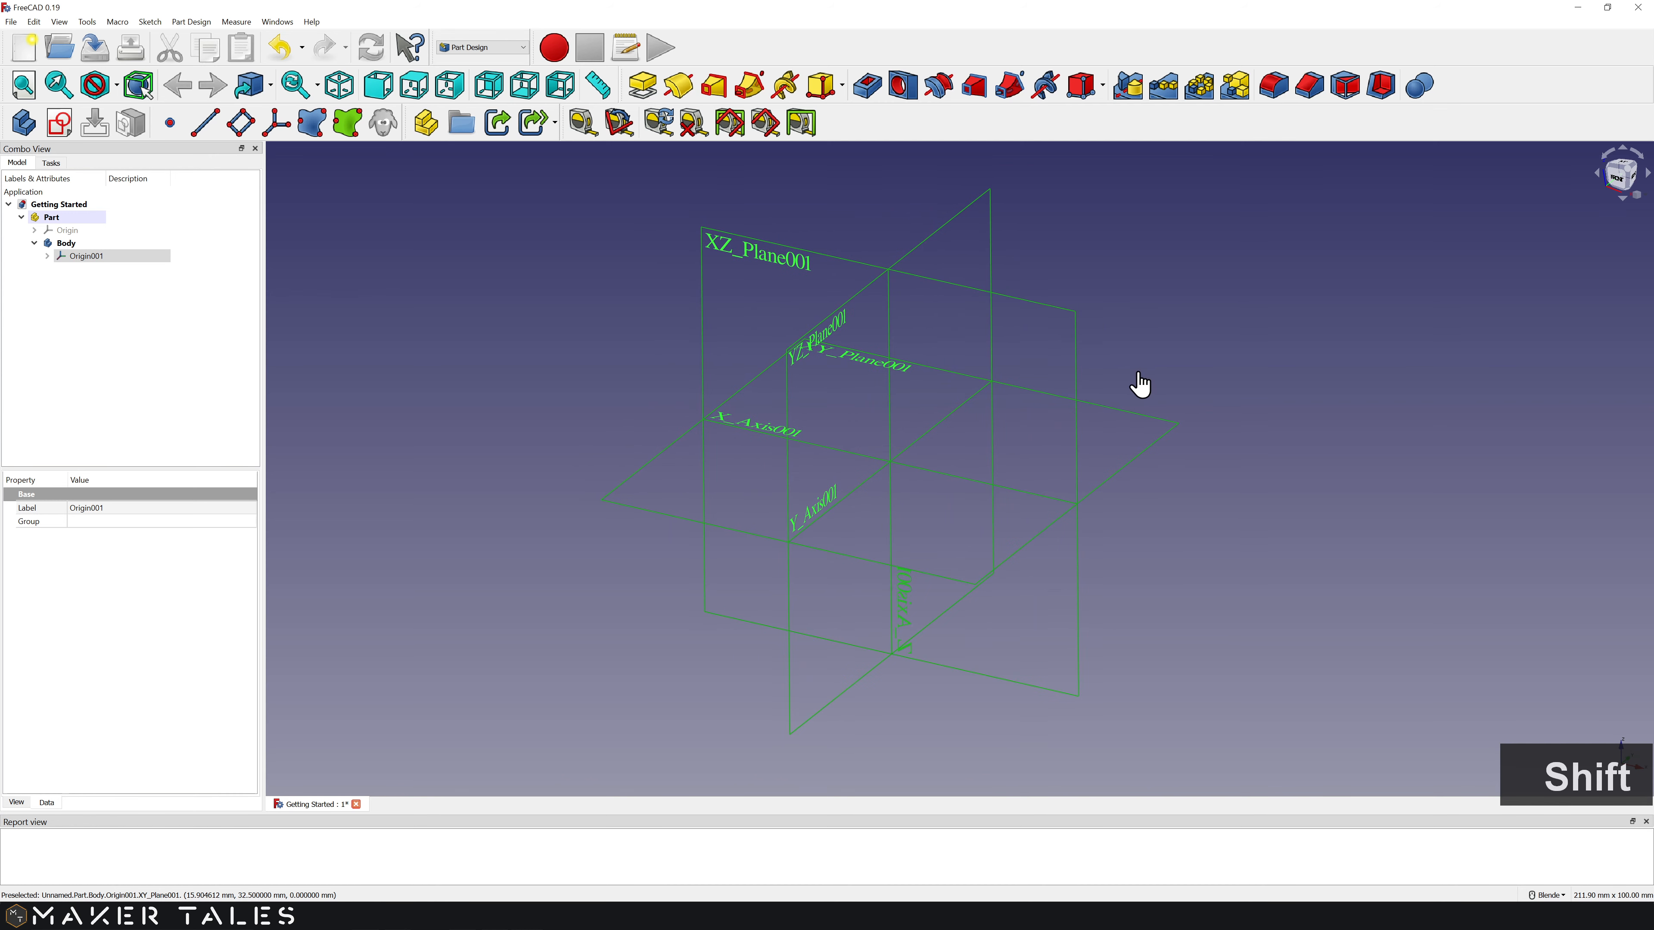
Step: Zoom in and out on the origin planes, then bring up the navigation cube's Orthographic/Perspective/Isometric menu
scroll(898, 485, "up", 2)
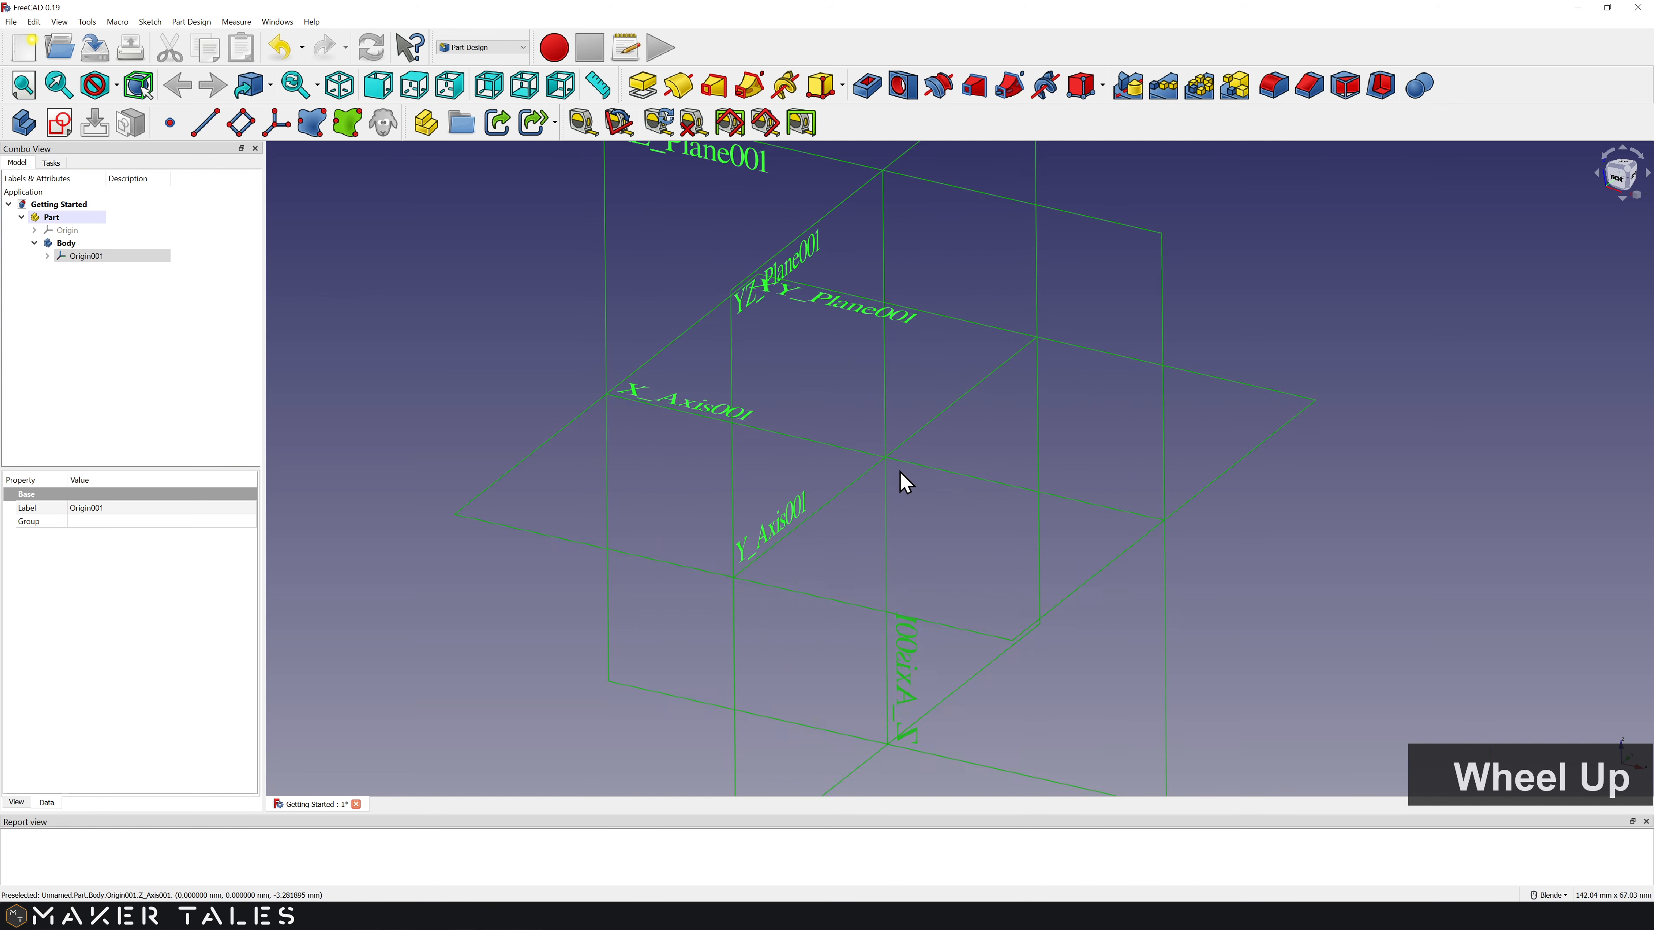
scroll(898, 485, "down", 2)
key("ctrl")
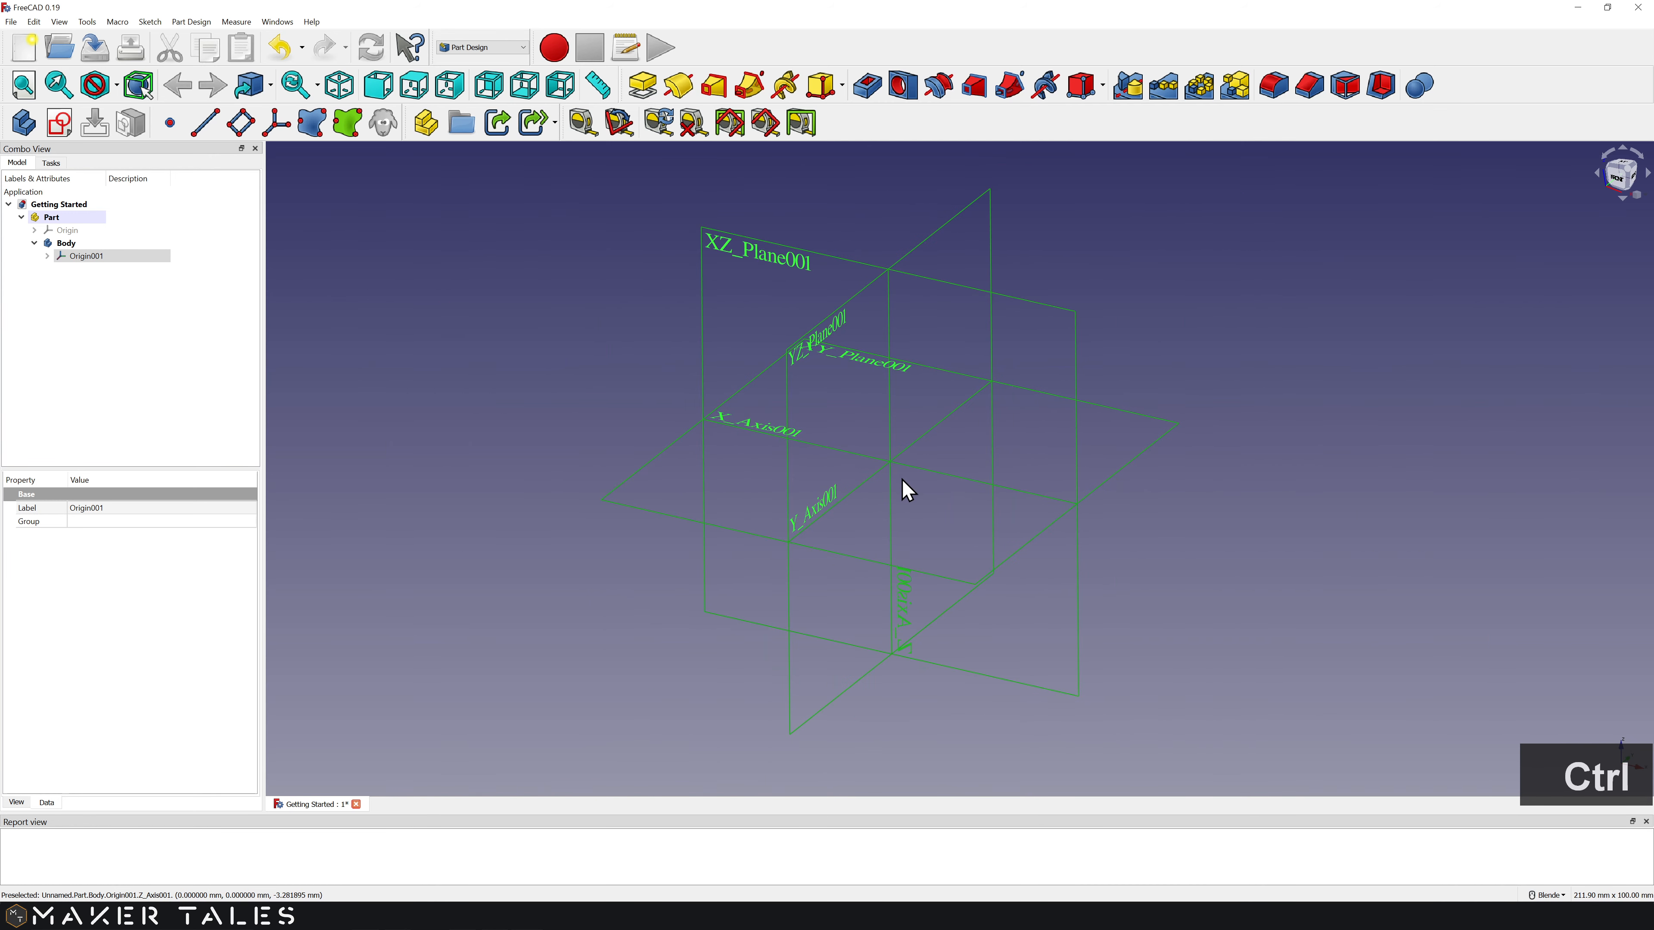
middle_click_drag(905, 478, 949, 478, "ctrl")
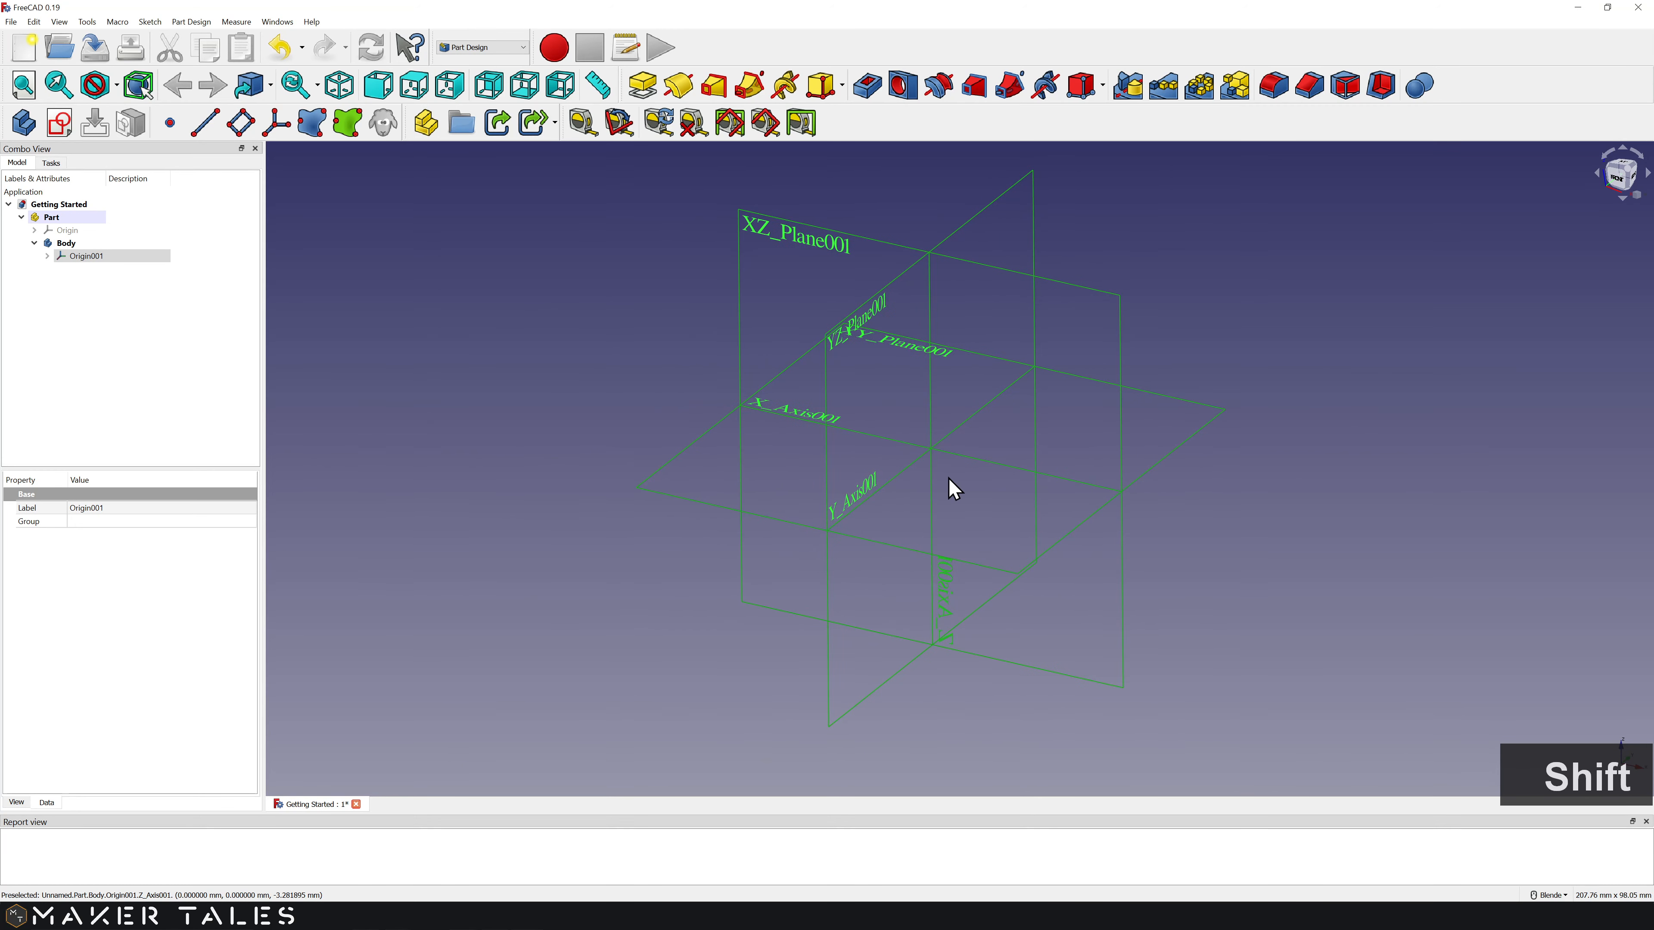
left_click_drag(1615, 183, 1175, 238)
left_click(1189, 246)
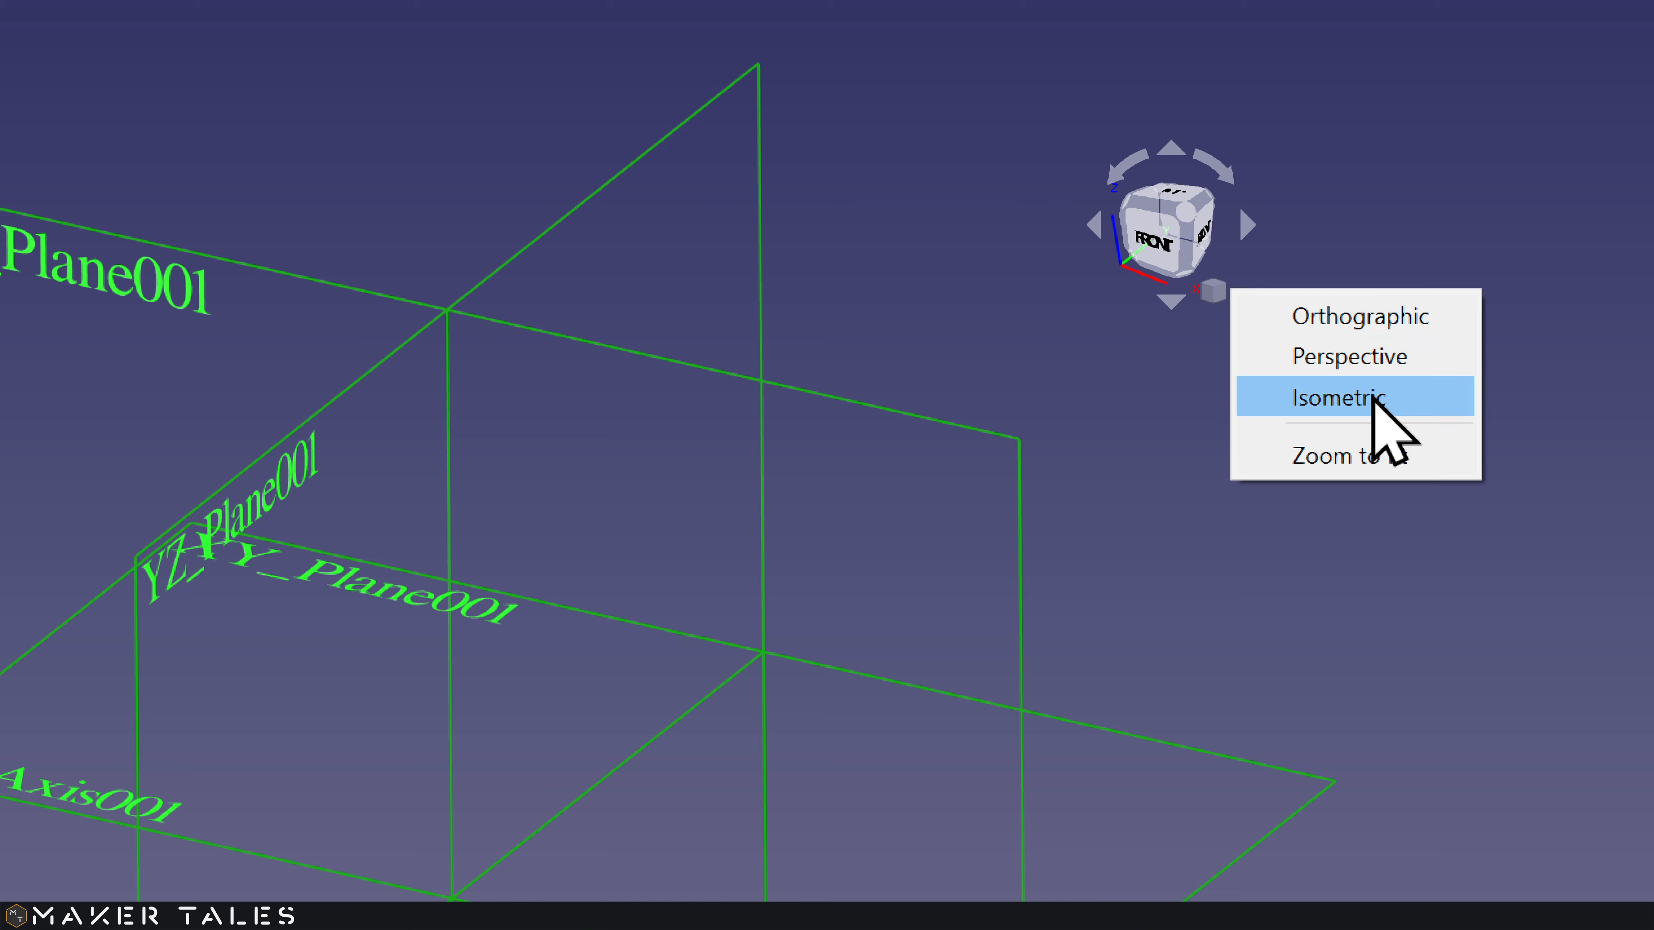
Step: View the origin planes from isometric, top, right, rear, bottom and left in turn
left_click(1272, 210)
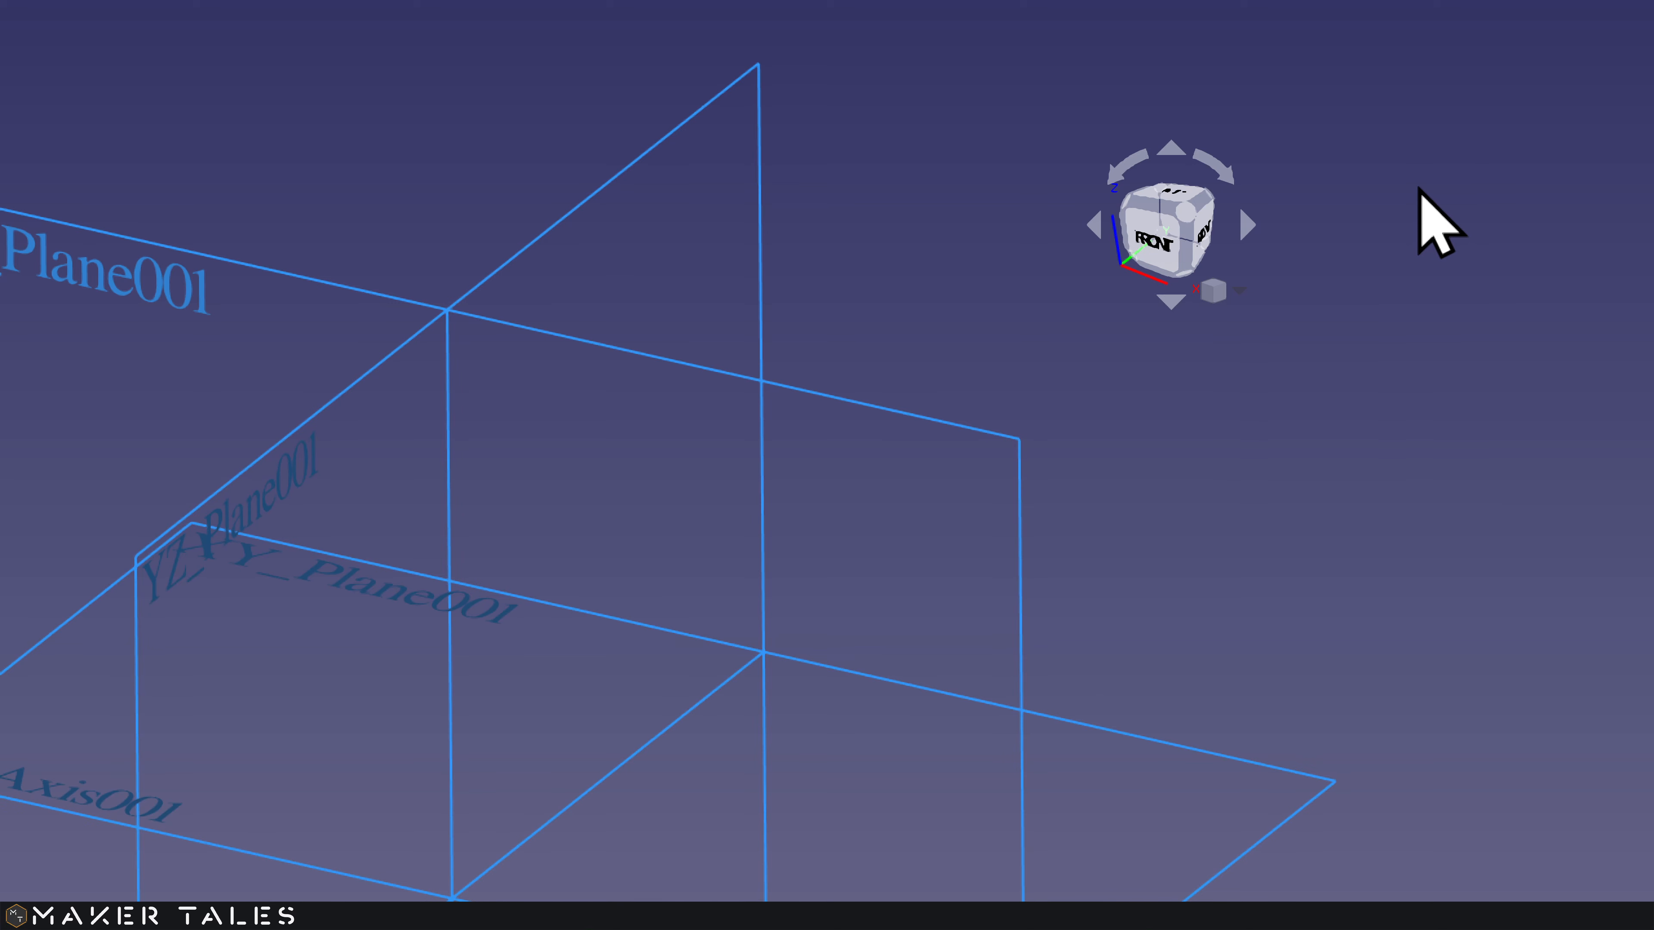
key("super+minus")
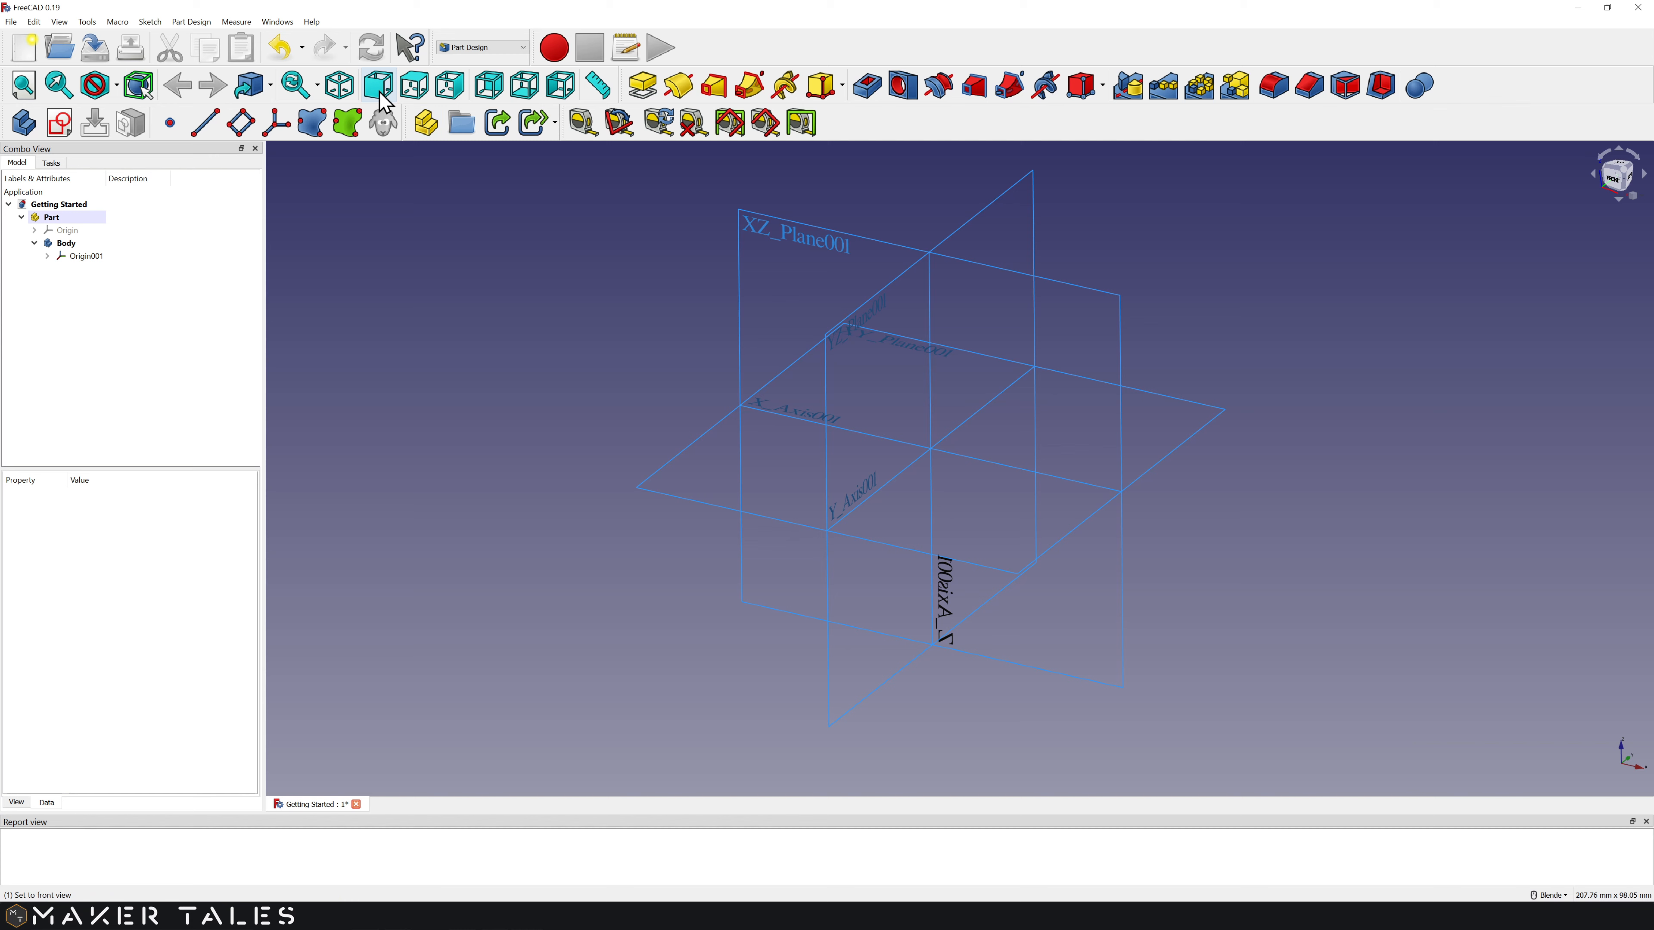
left_click(350, 98)
left_click(424, 97)
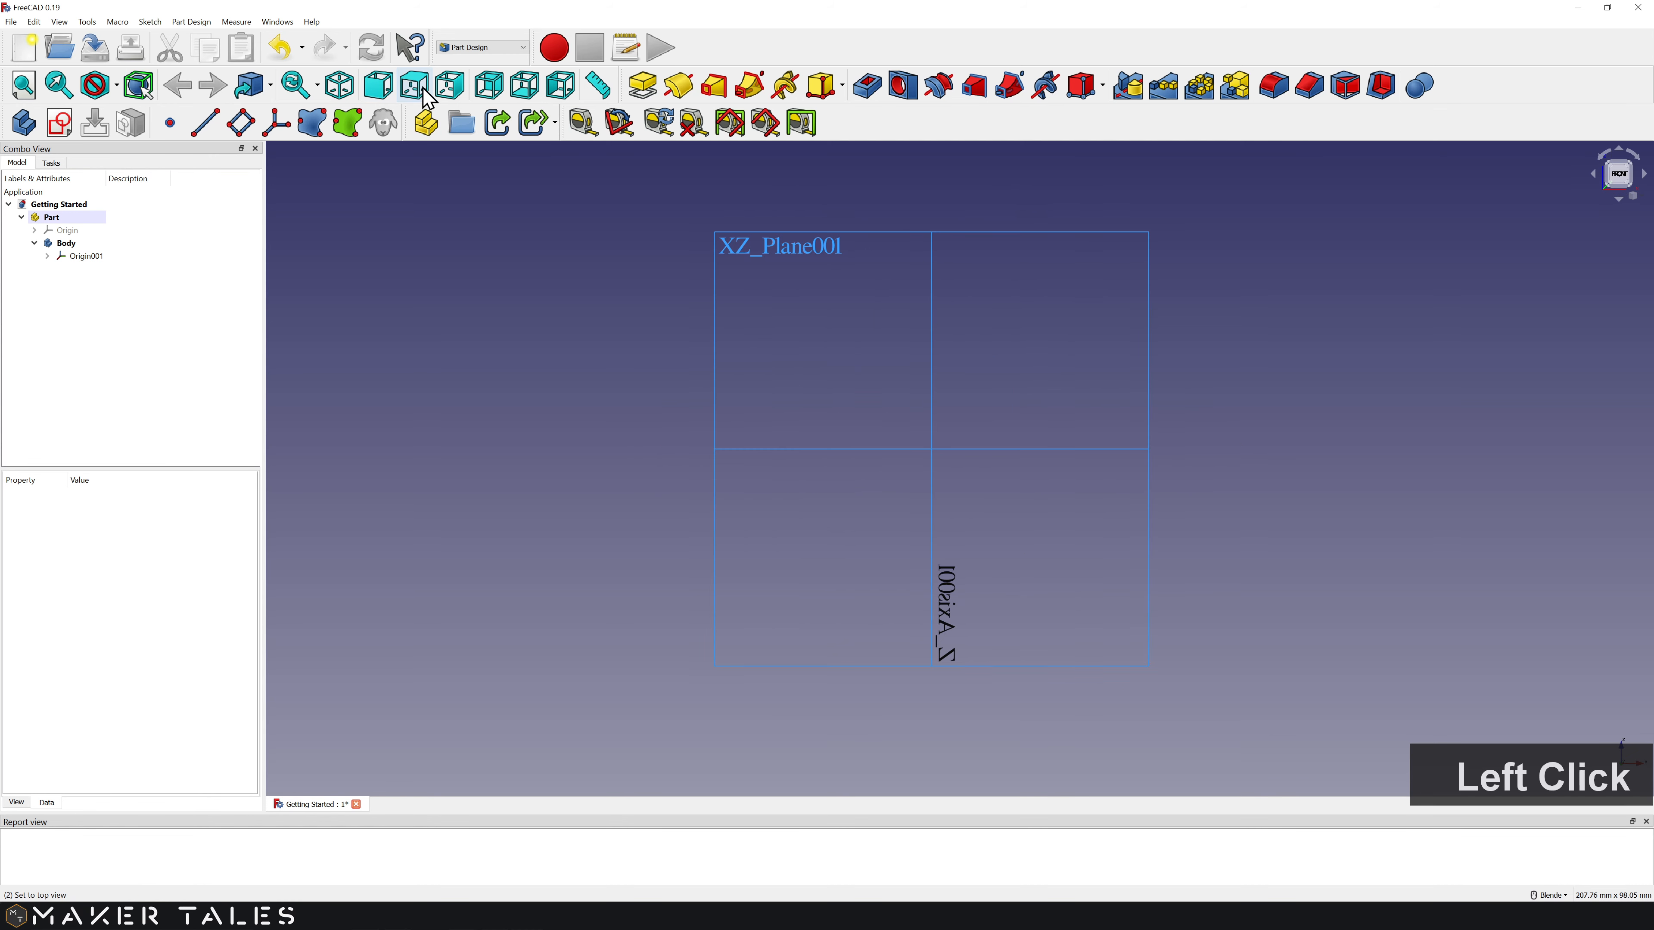
left_click(450, 96)
left_click(489, 97)
left_click(515, 97)
left_click(561, 97)
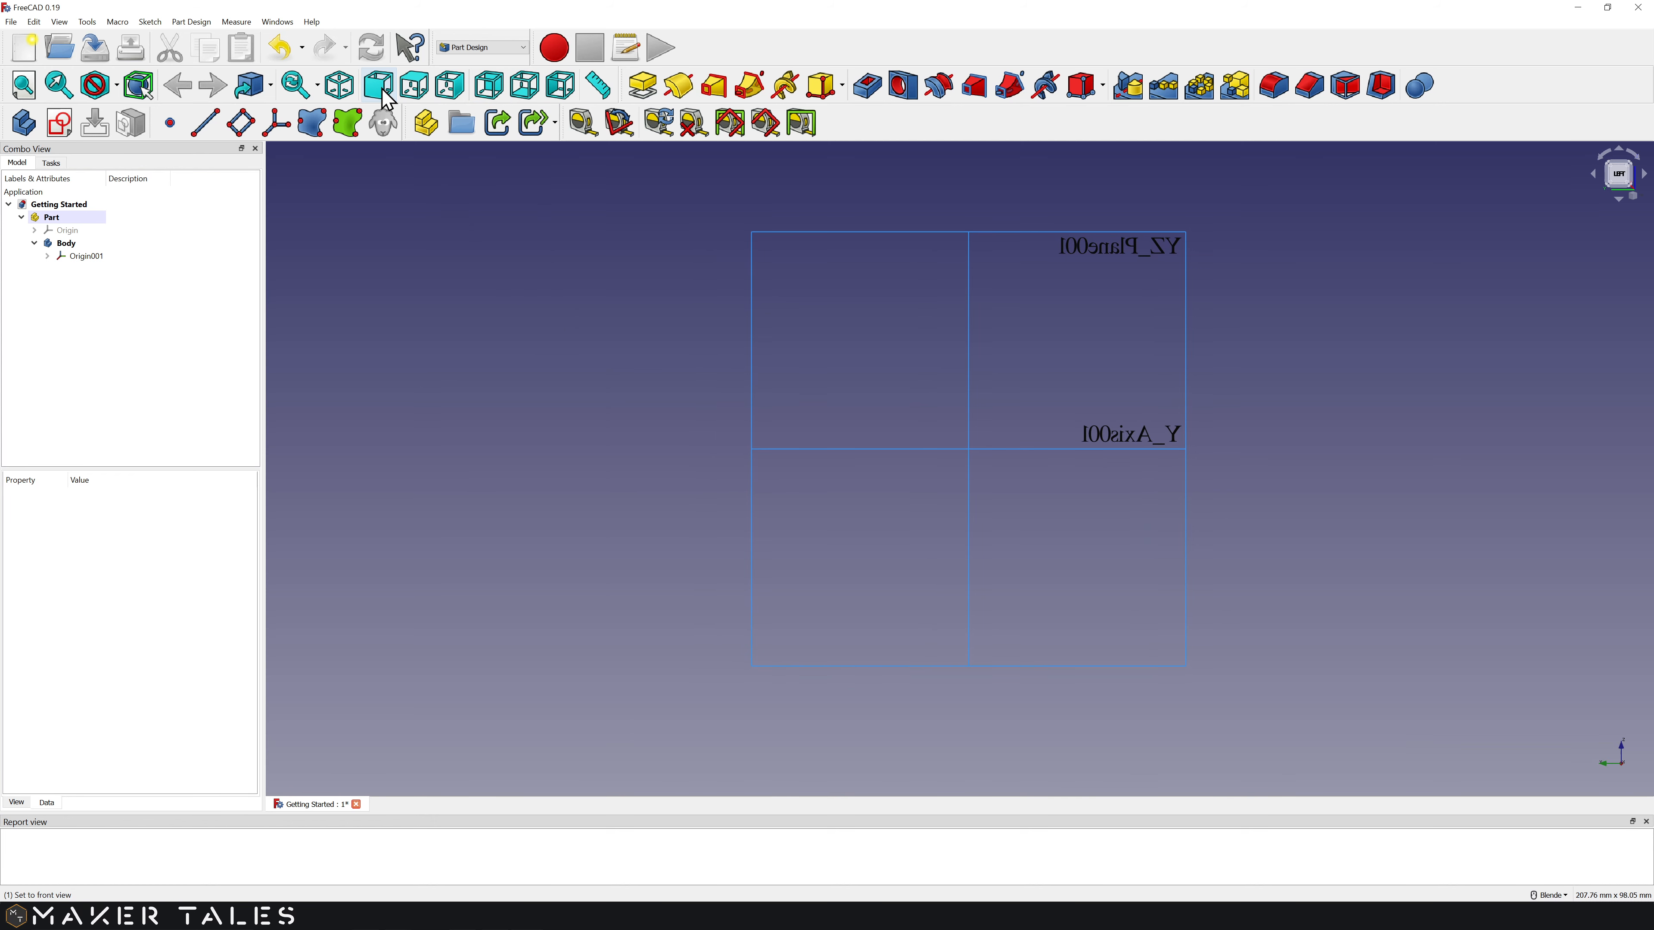
Step: Return to the isometric view and pan the origin planes out of sight
left_click(340, 85)
middle_click(844, 453)
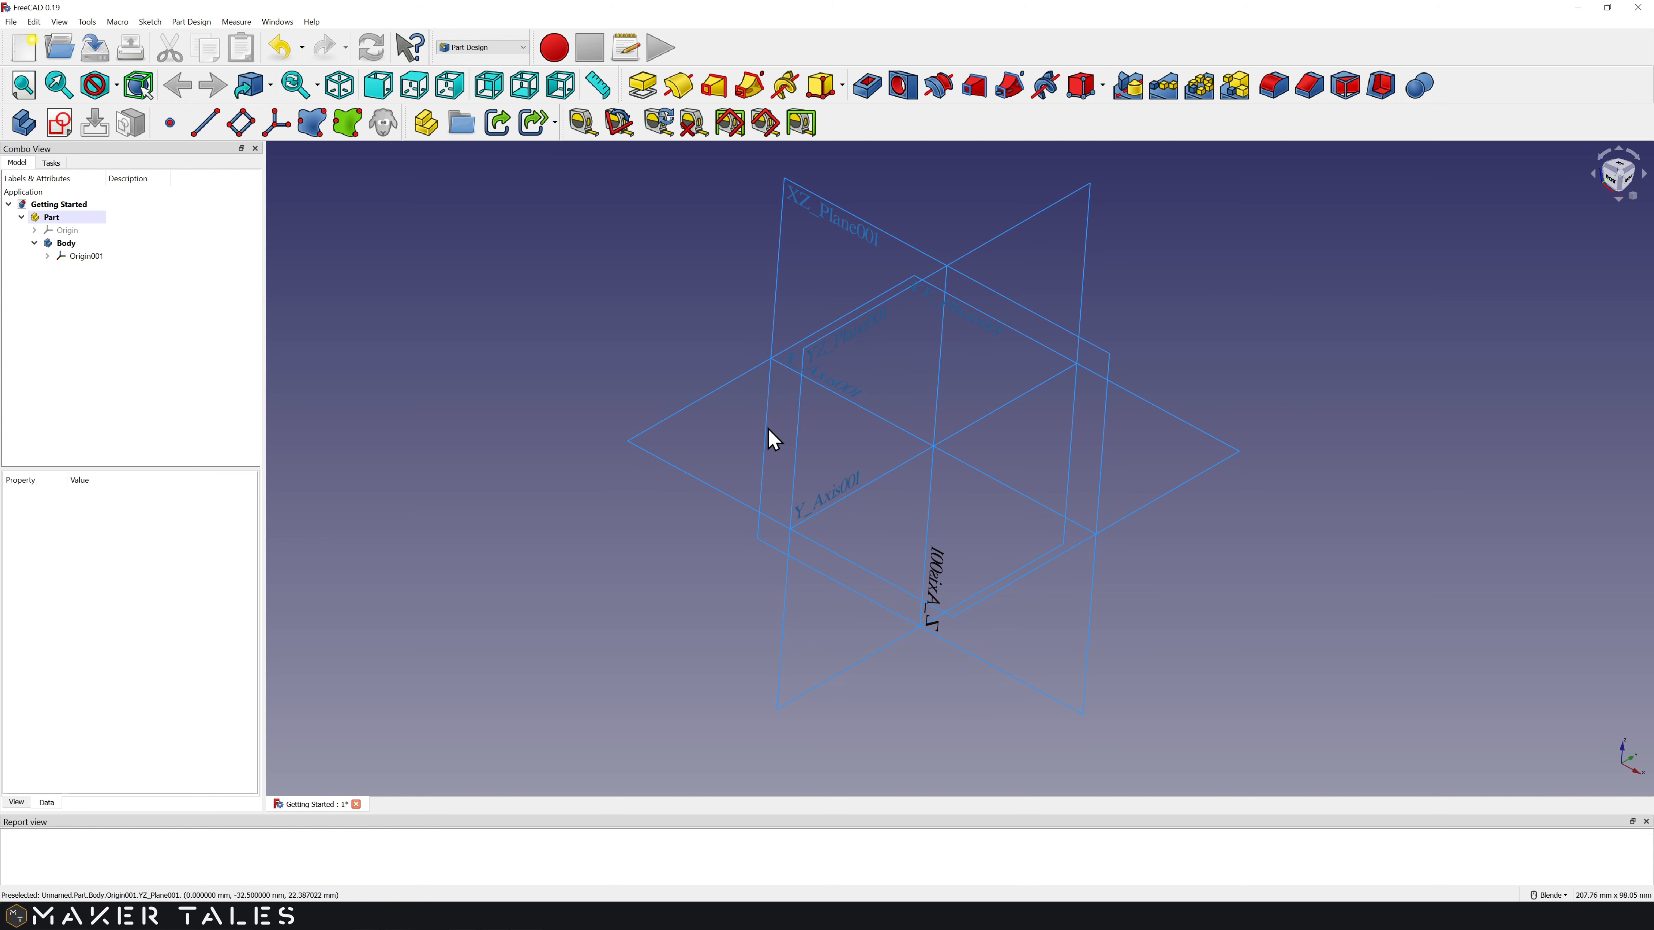
middle_click_drag(739, 524, 1296, 150, "shift")
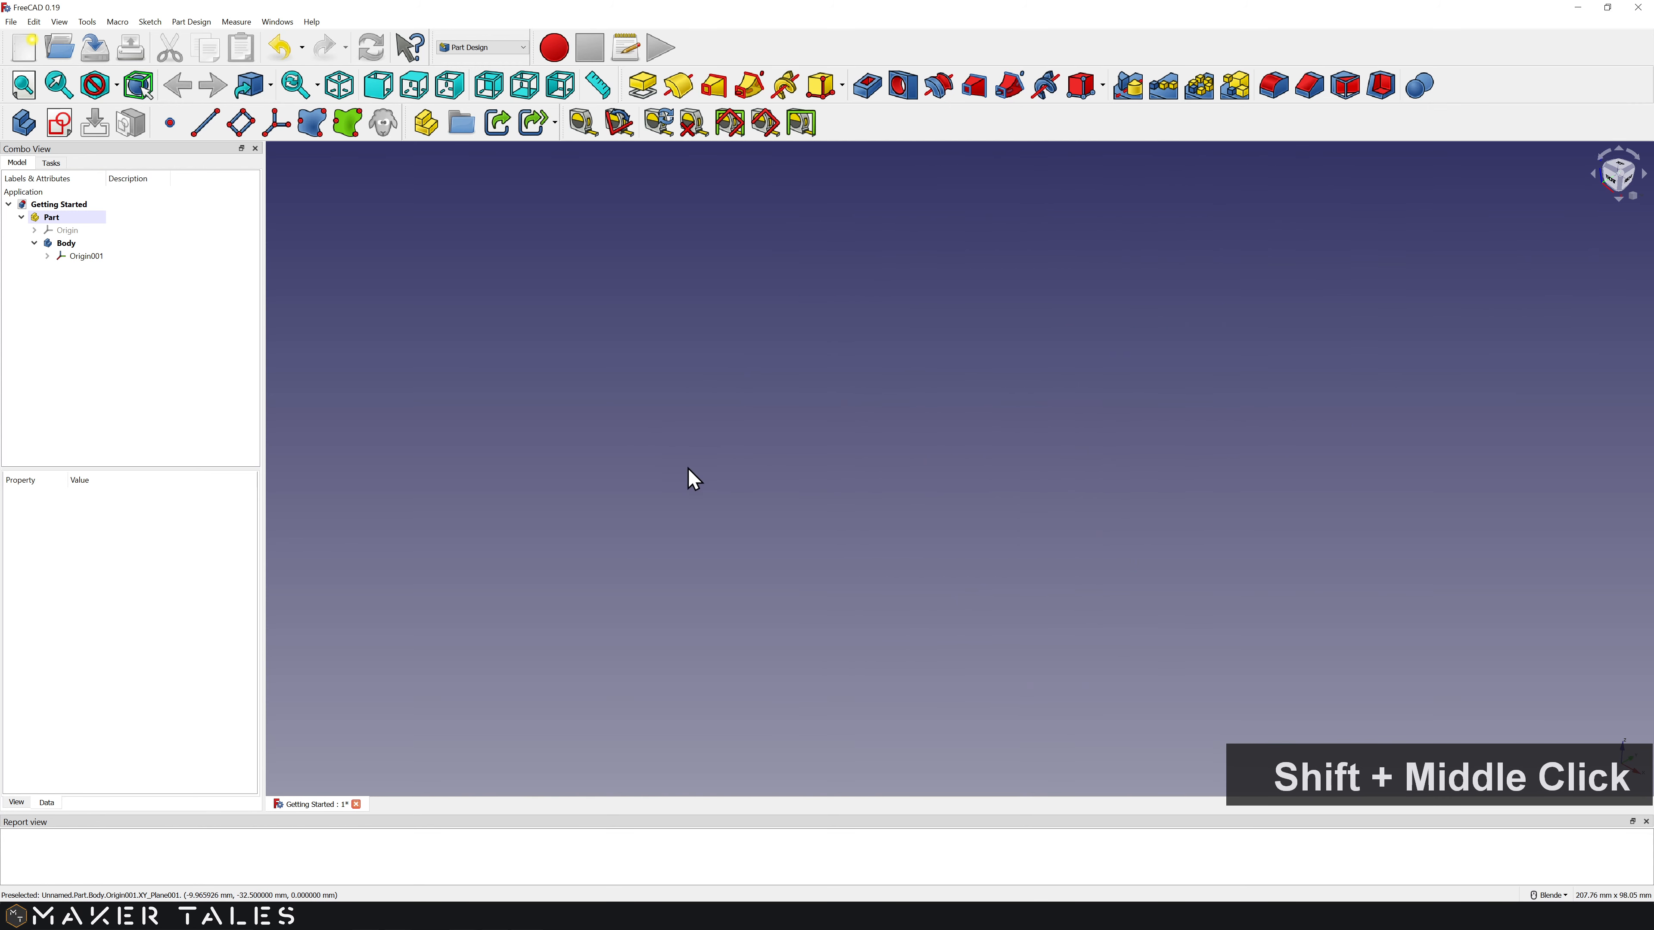
Step: Fit all, pan the origin planes to the upper right, then re-fit them with V, F
left_click(30, 90)
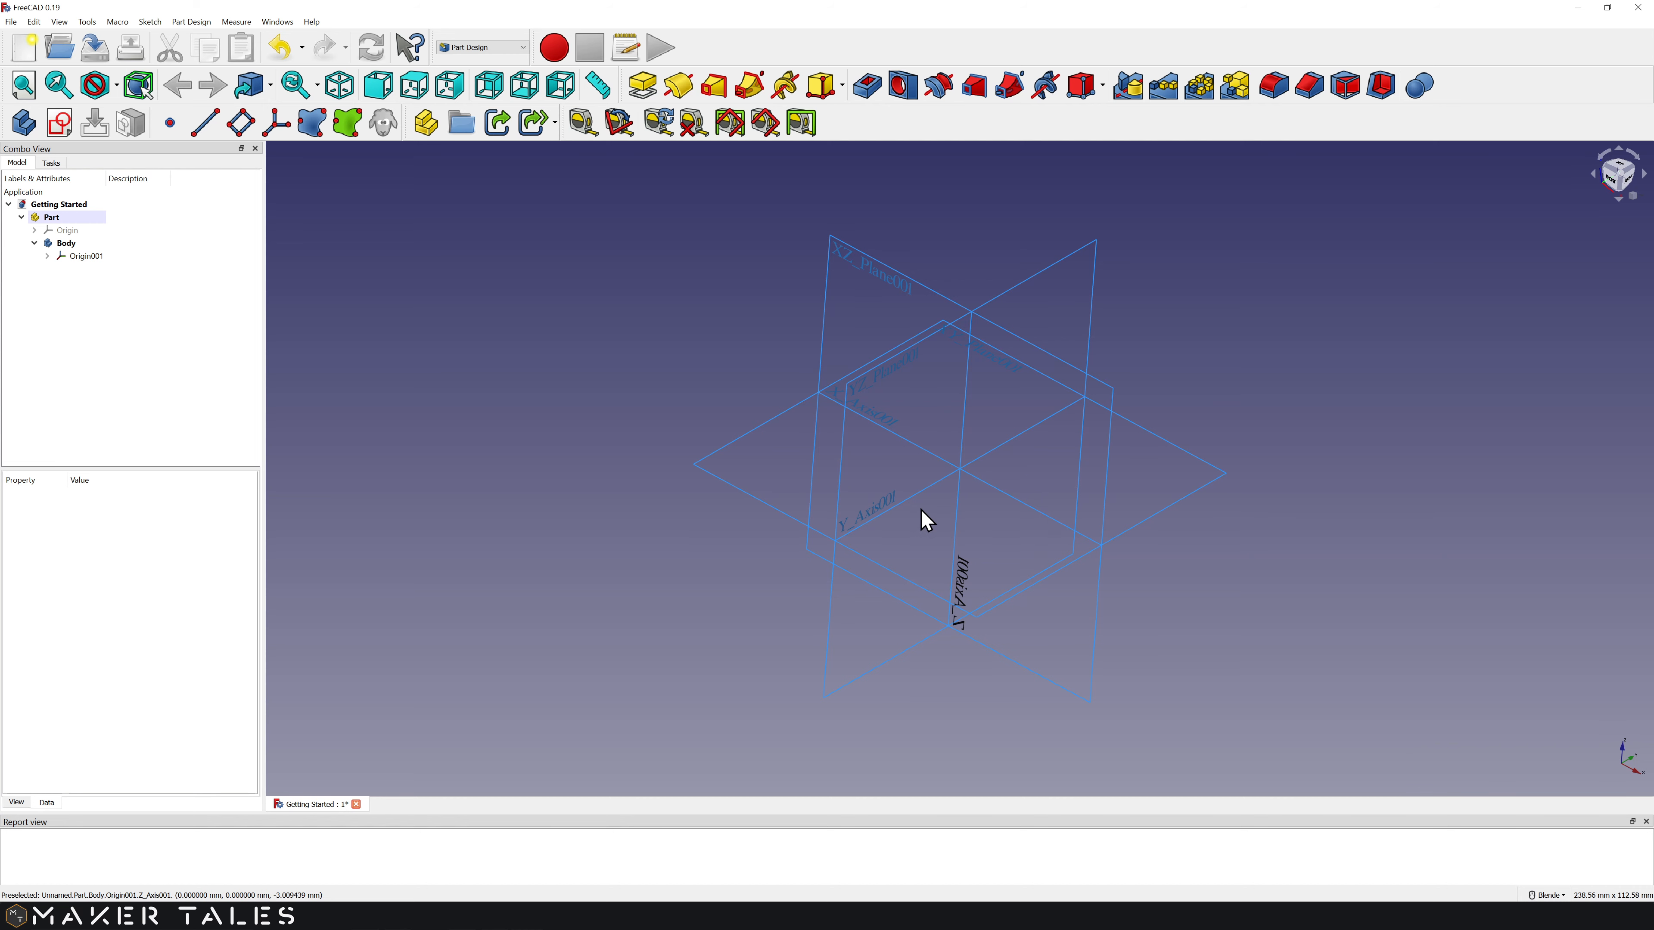
middle_click_drag(908, 528, 1329, 343, "shift")
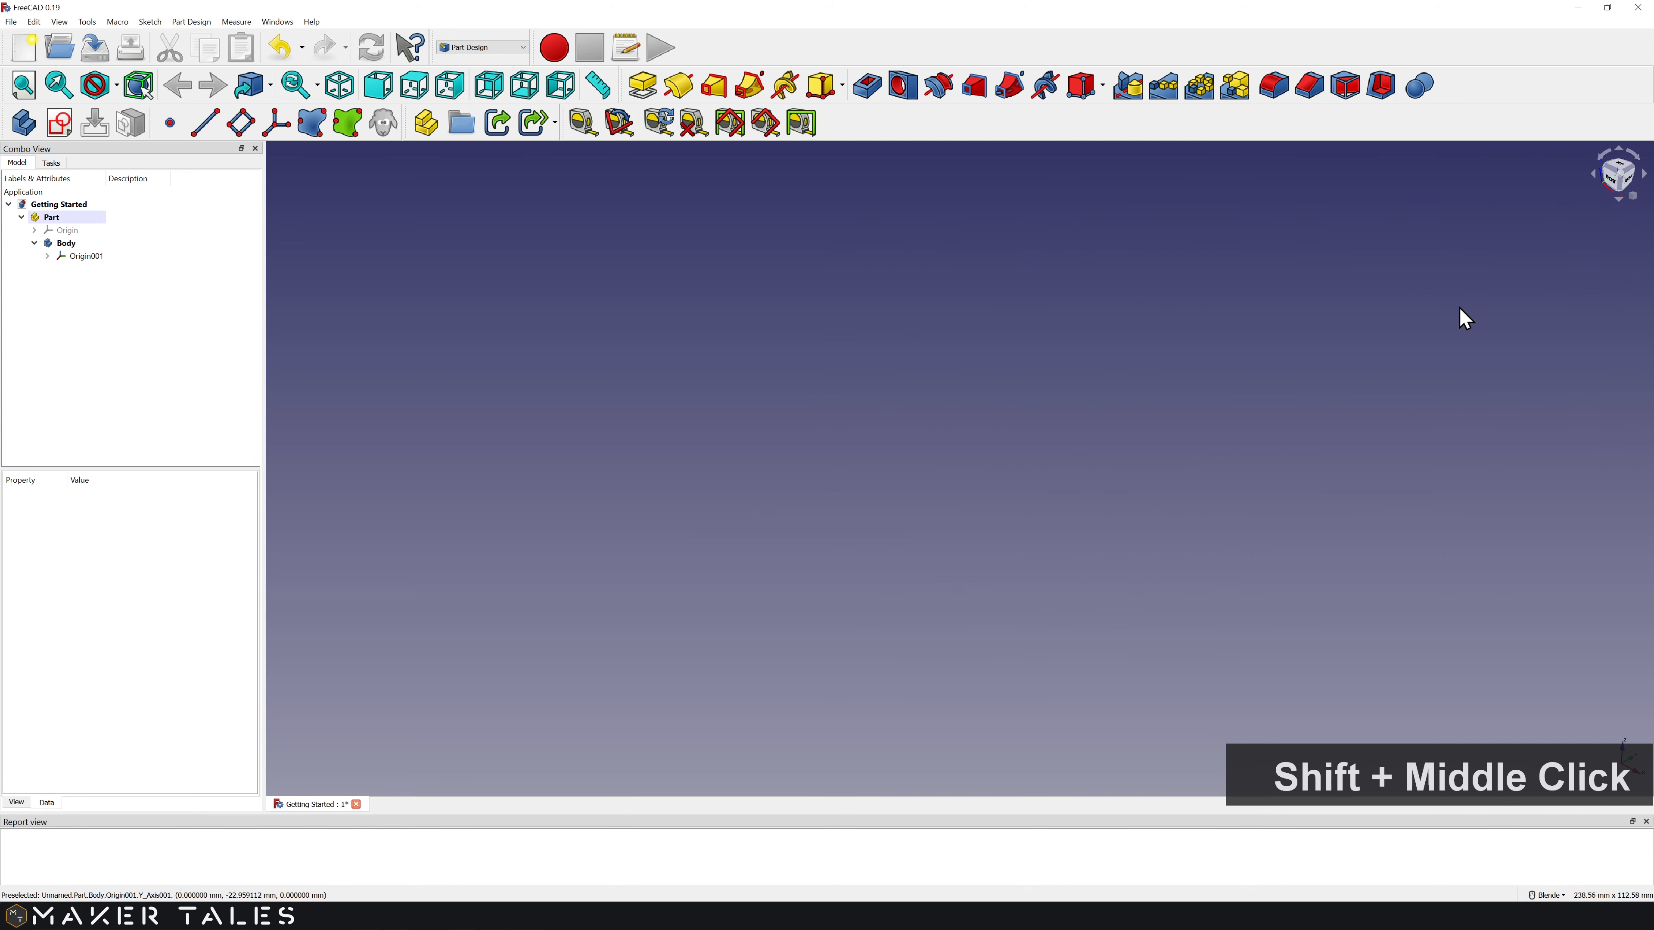
key("v")
key("f")
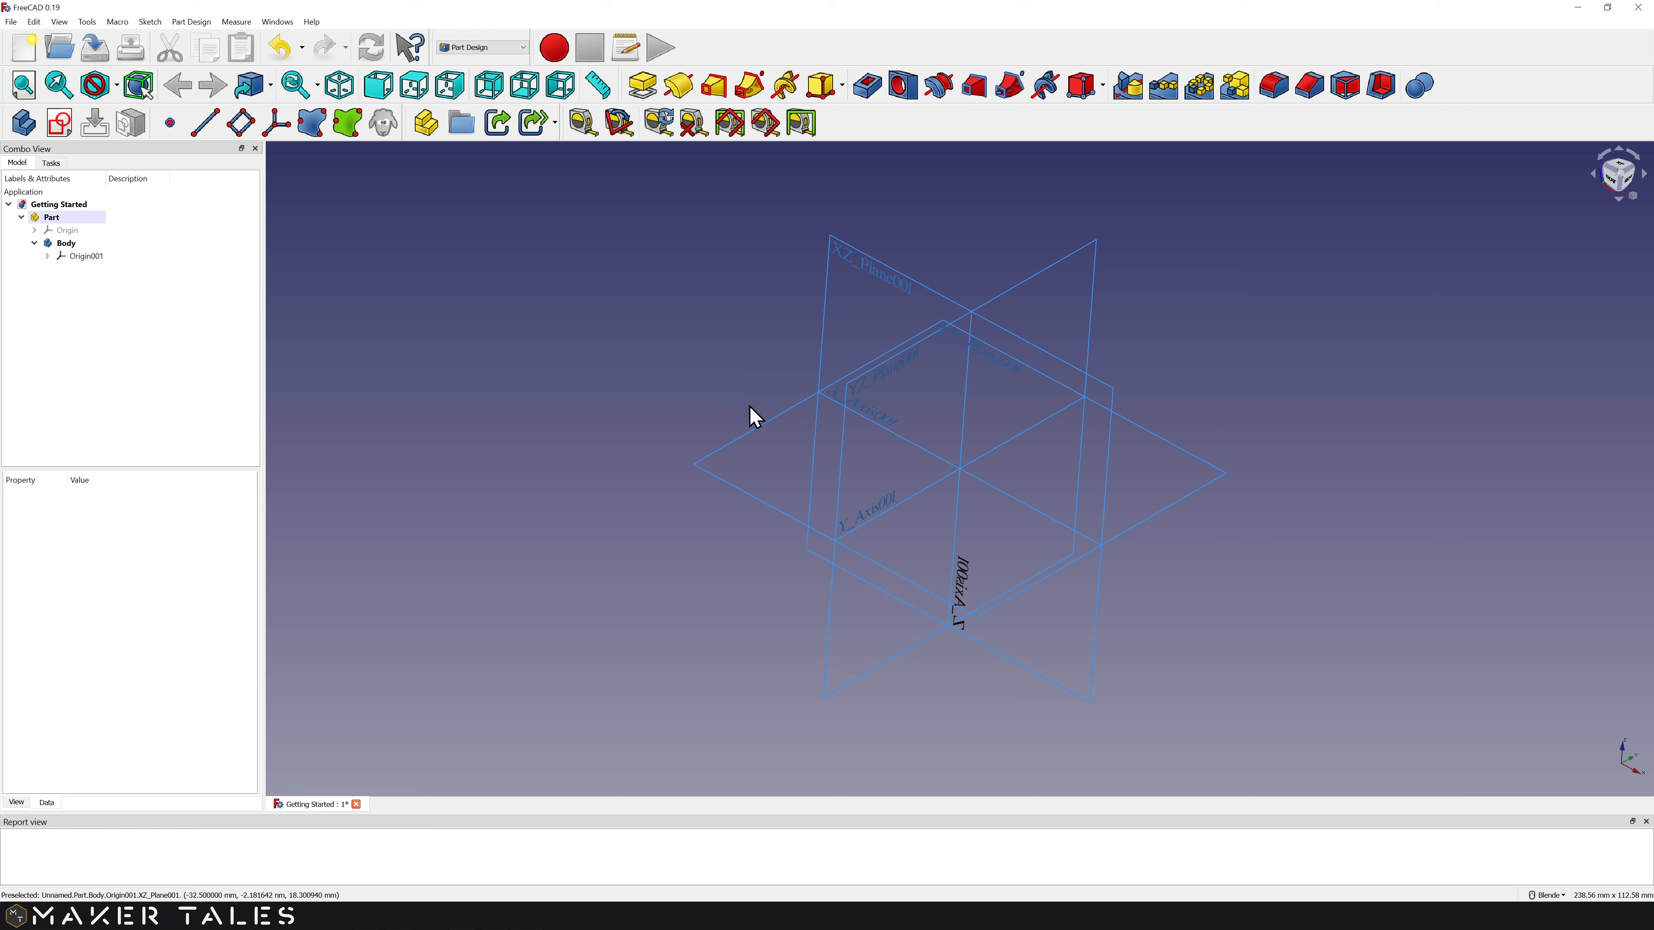
left_click(757, 440)
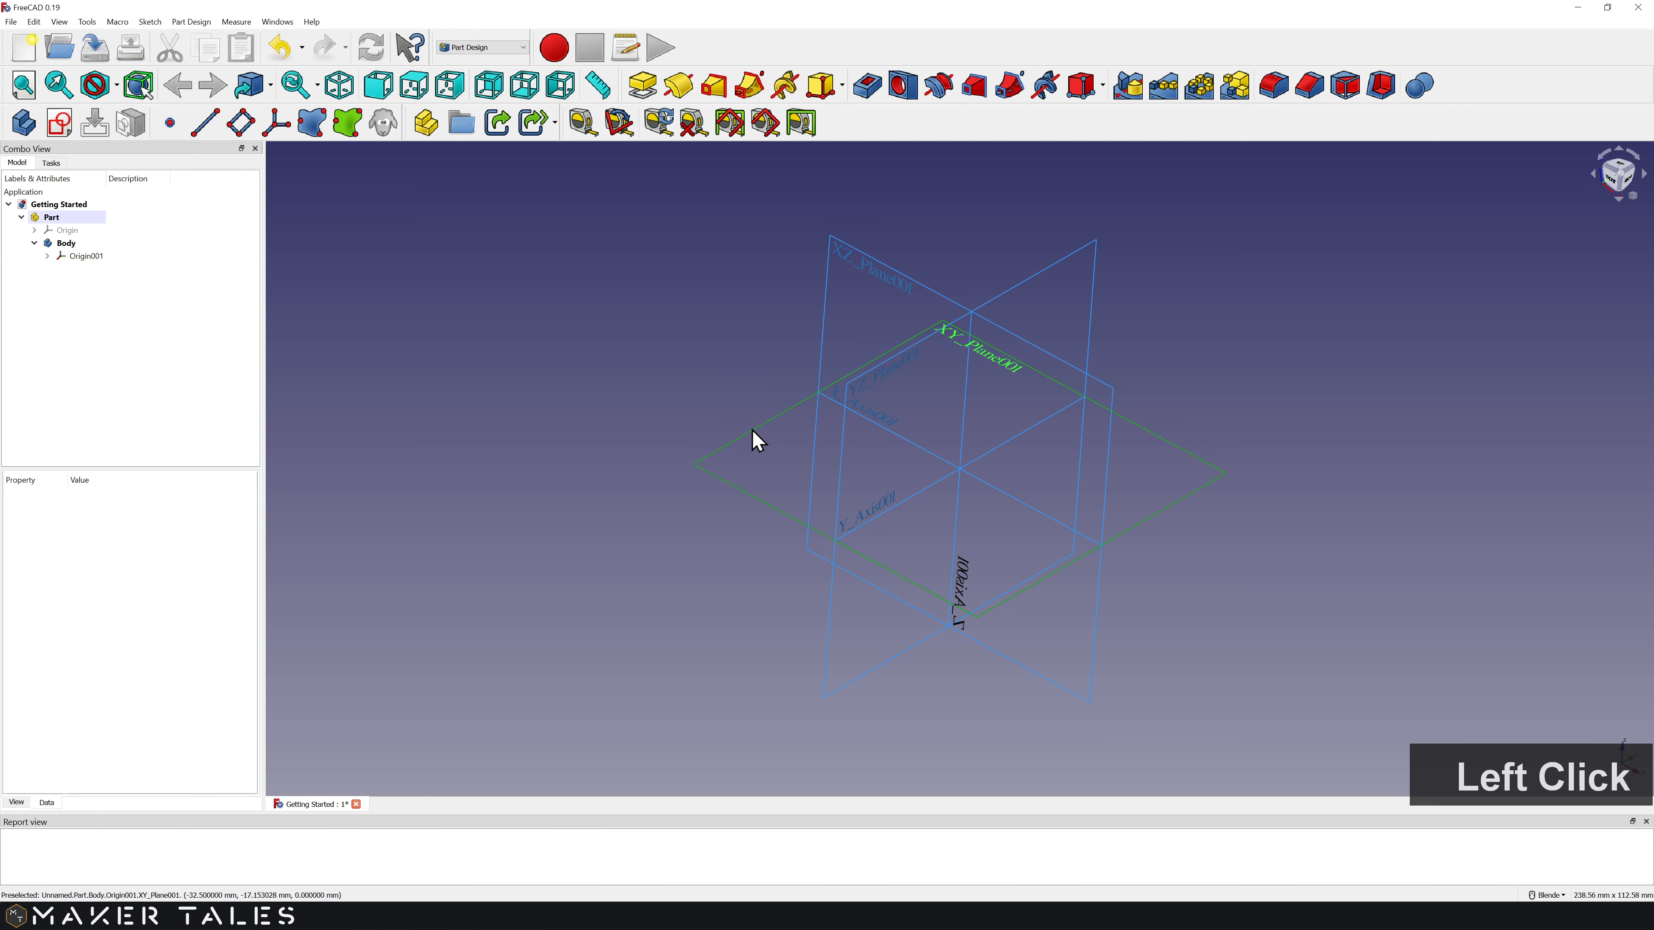
left_click(825, 334, "ctrl")
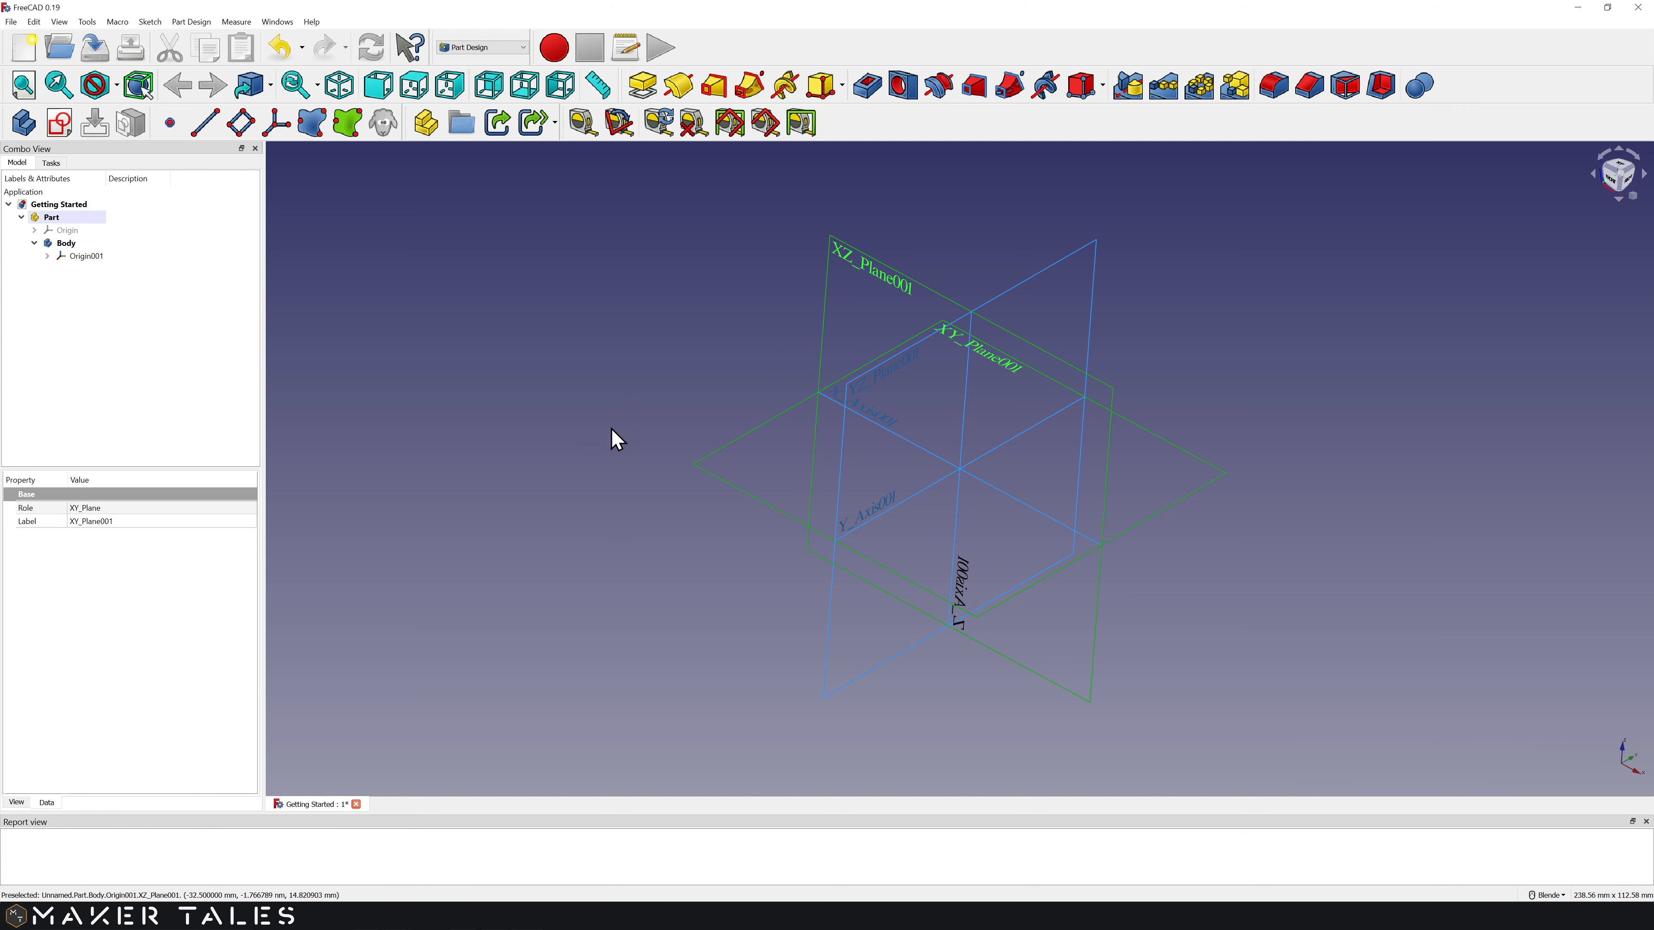
left_click(710, 454)
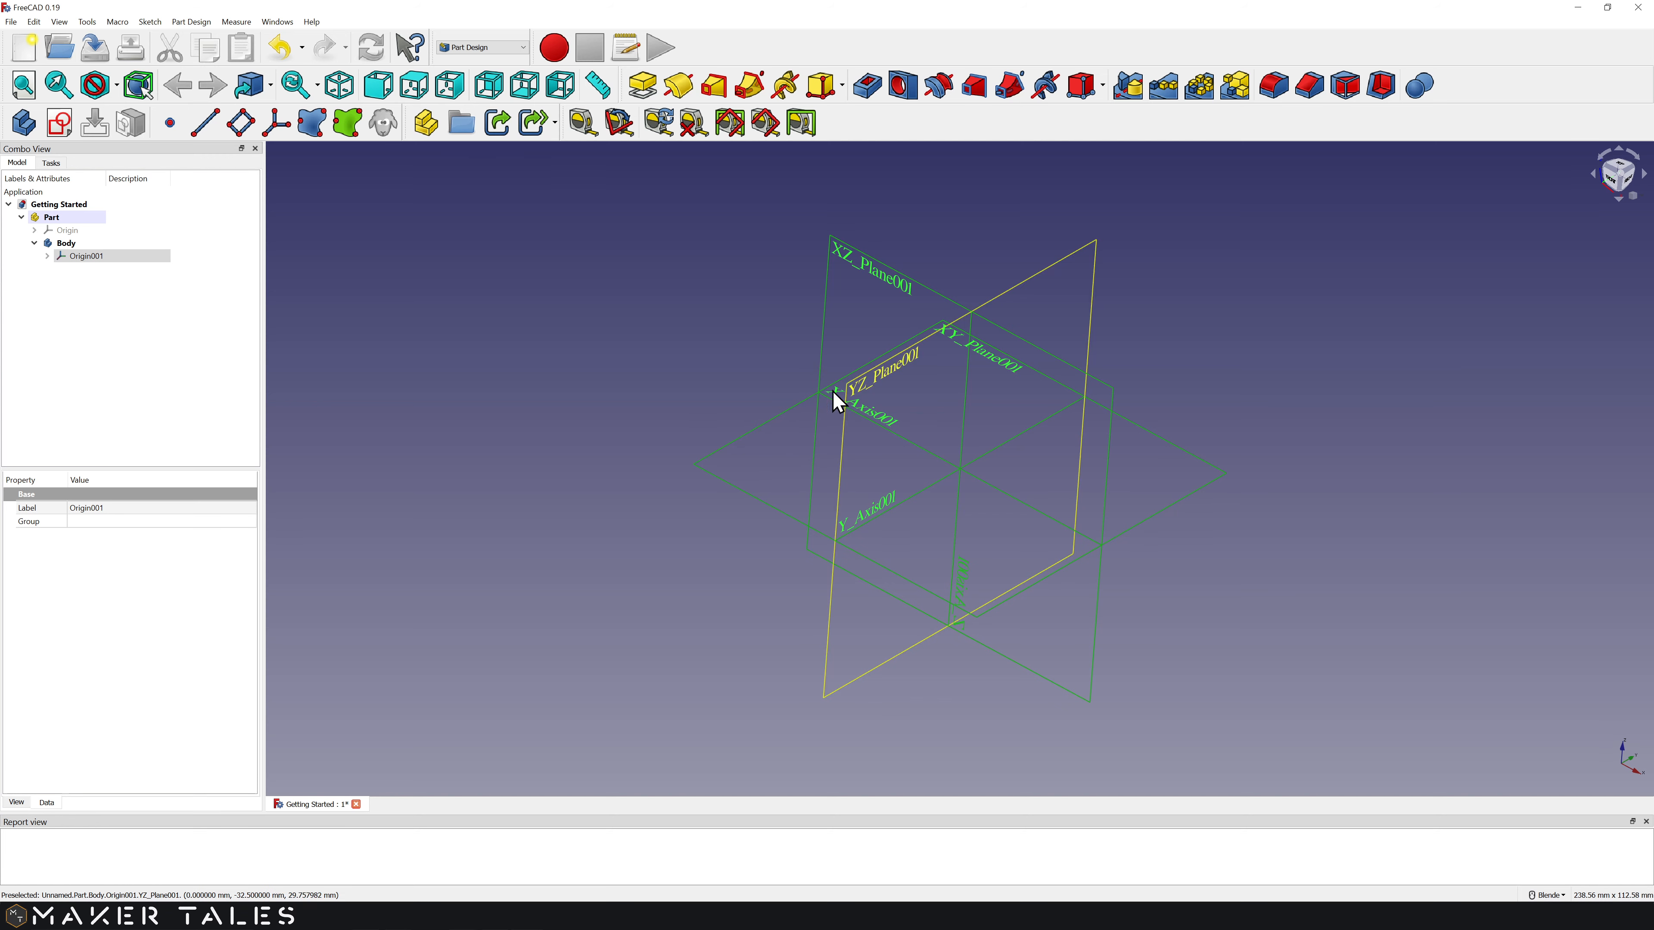
left_click(733, 367)
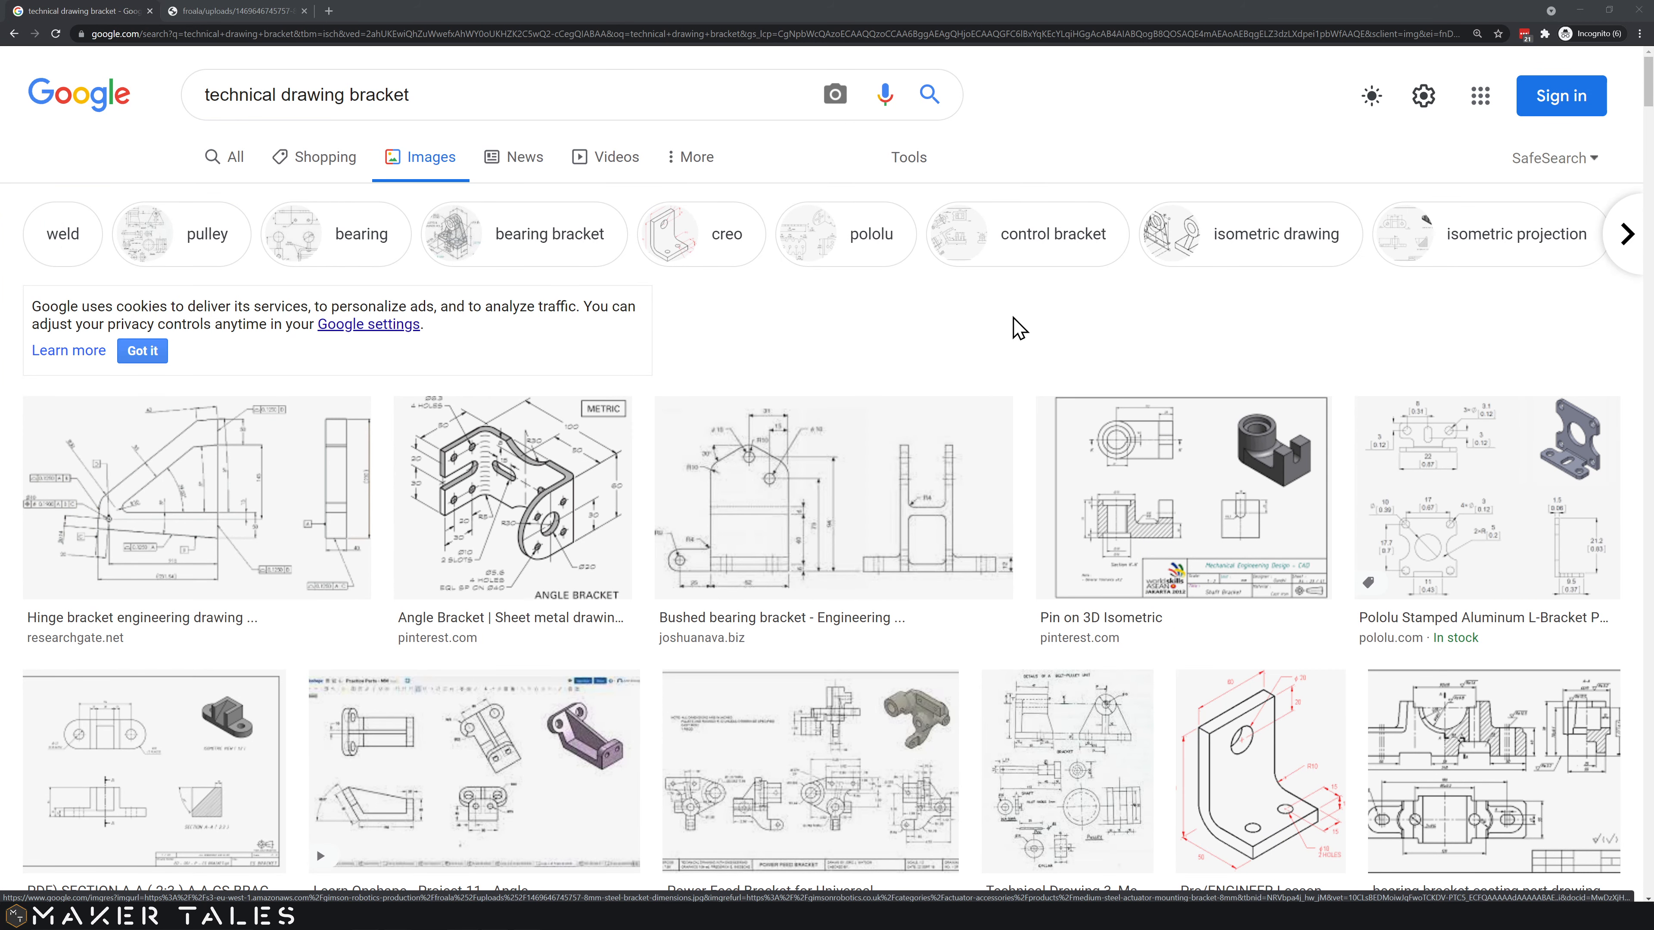
Step: Browse the 'technical drawing bracket' image results, then switch to the tab with the U-shaped bracket drawing
scroll(1023, 333, "down", 1)
scroll(1022, 335, "down", 3)
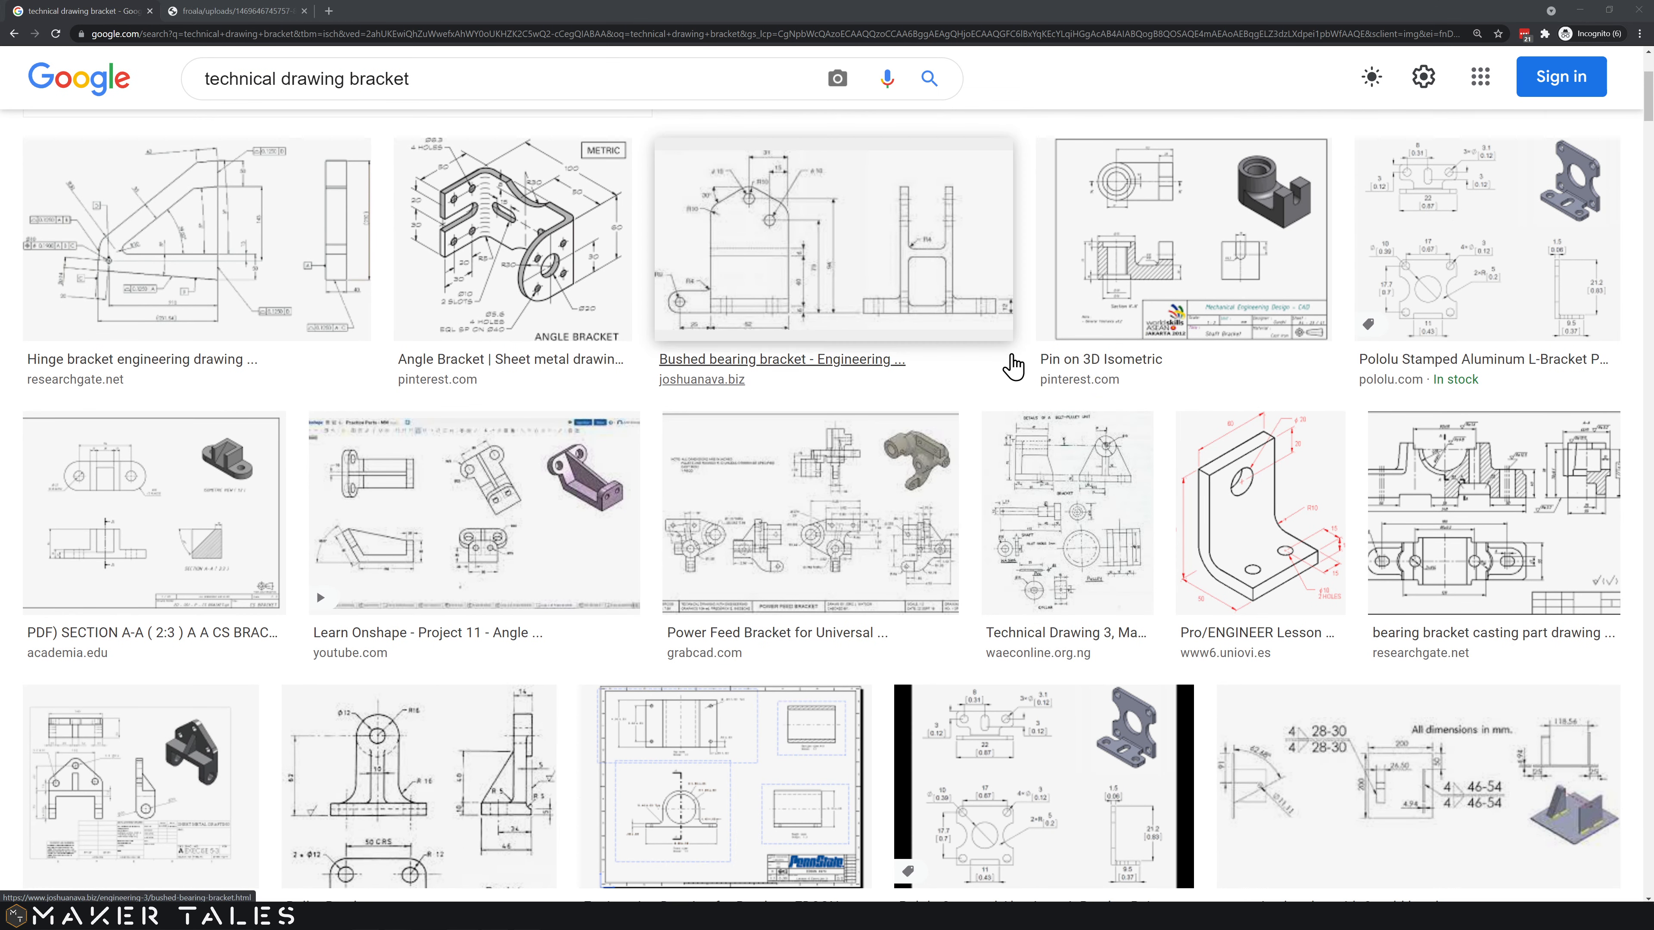
scroll(1016, 367, "down", 3)
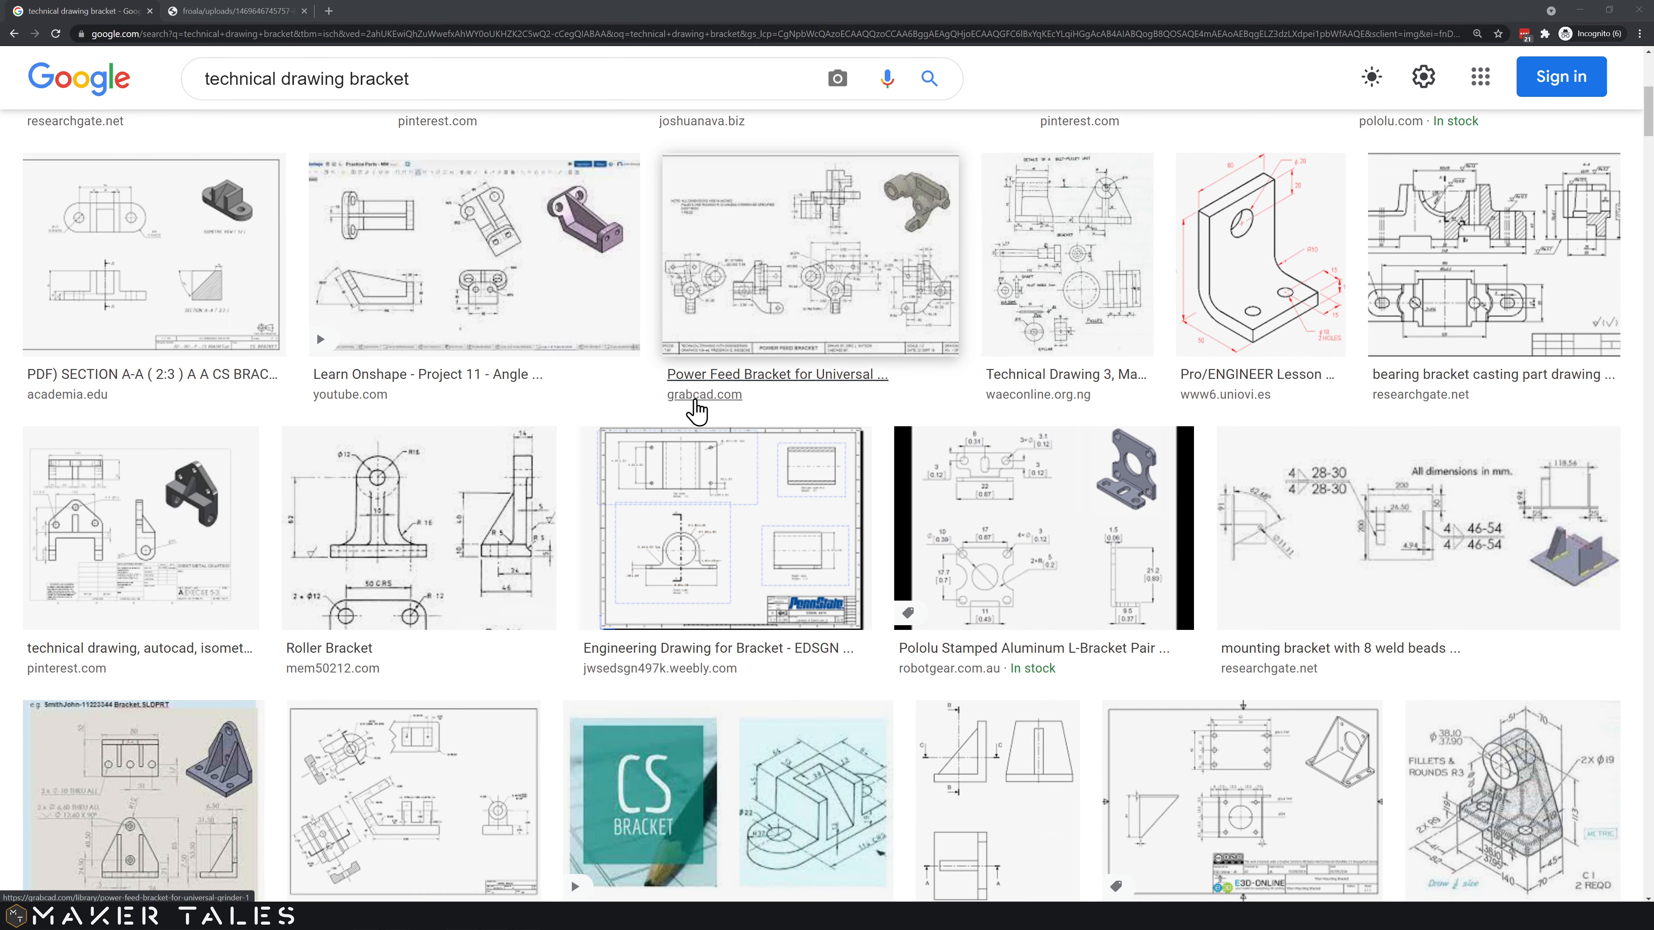
scroll(782, 423, "up", 2)
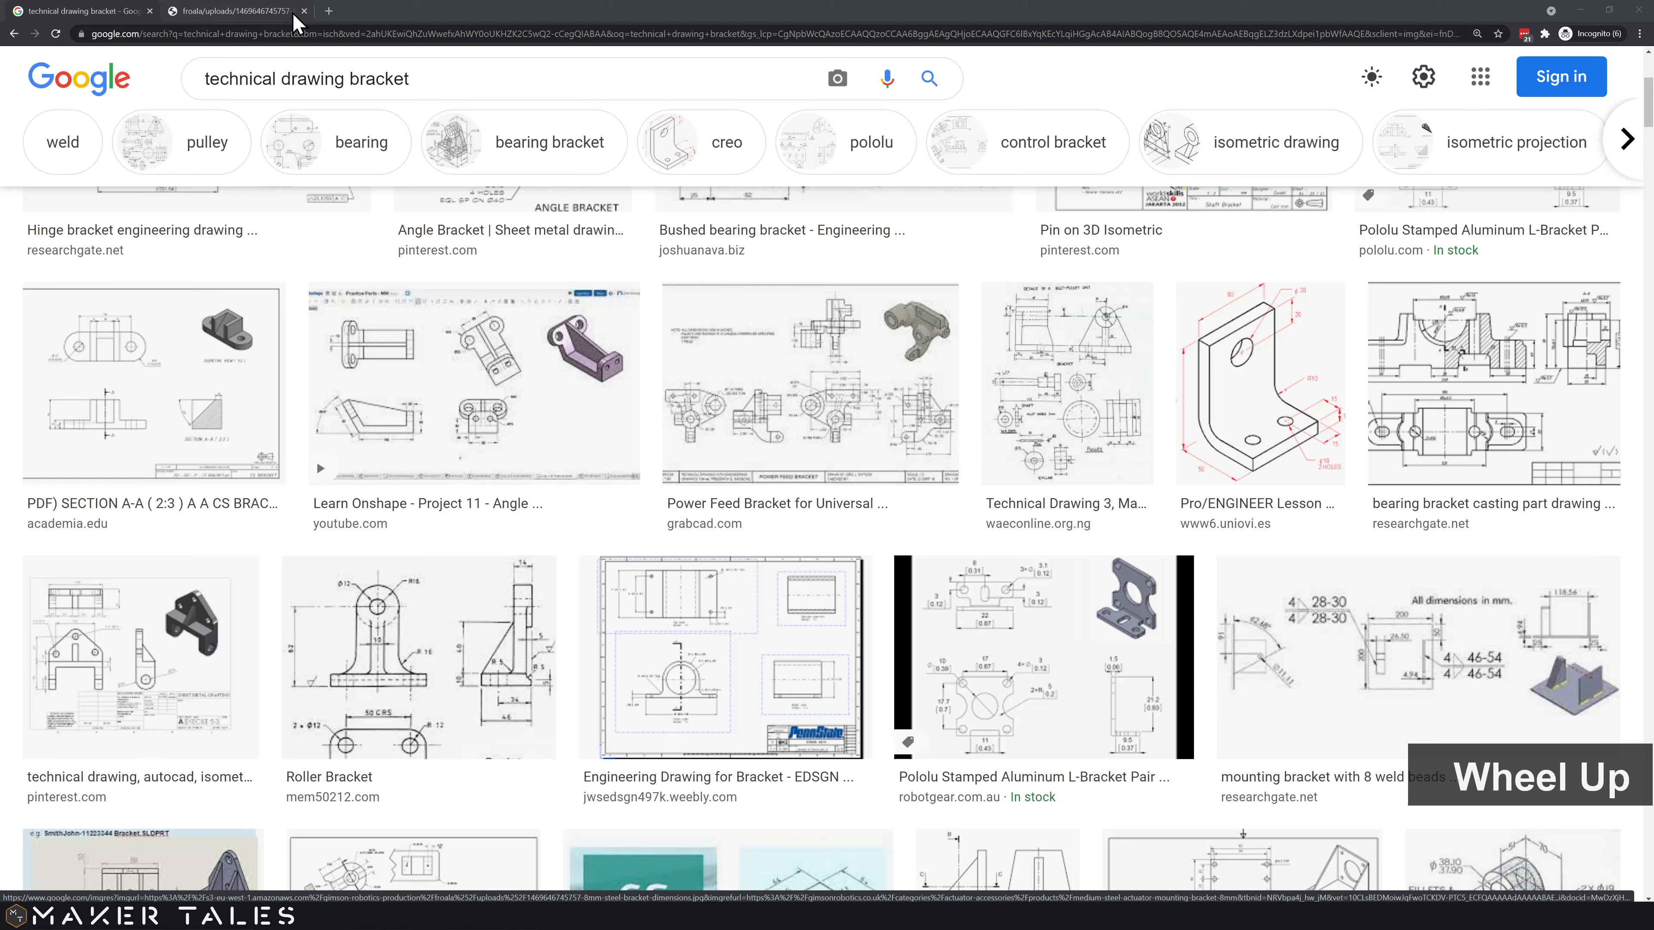
left_click(285, 17)
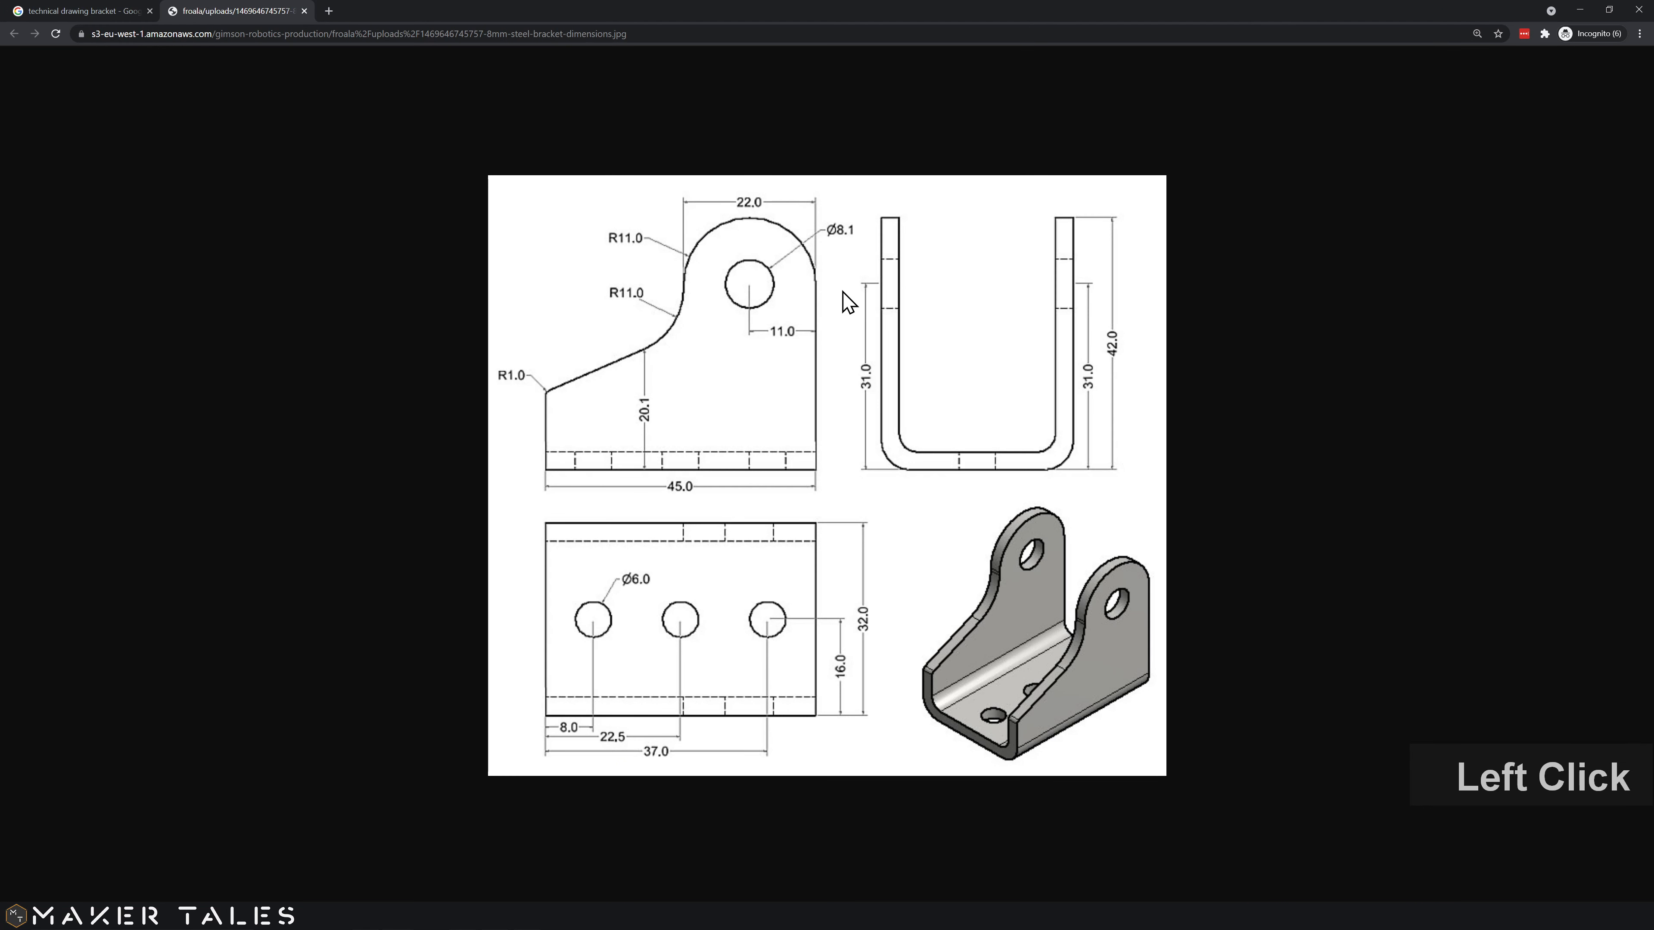
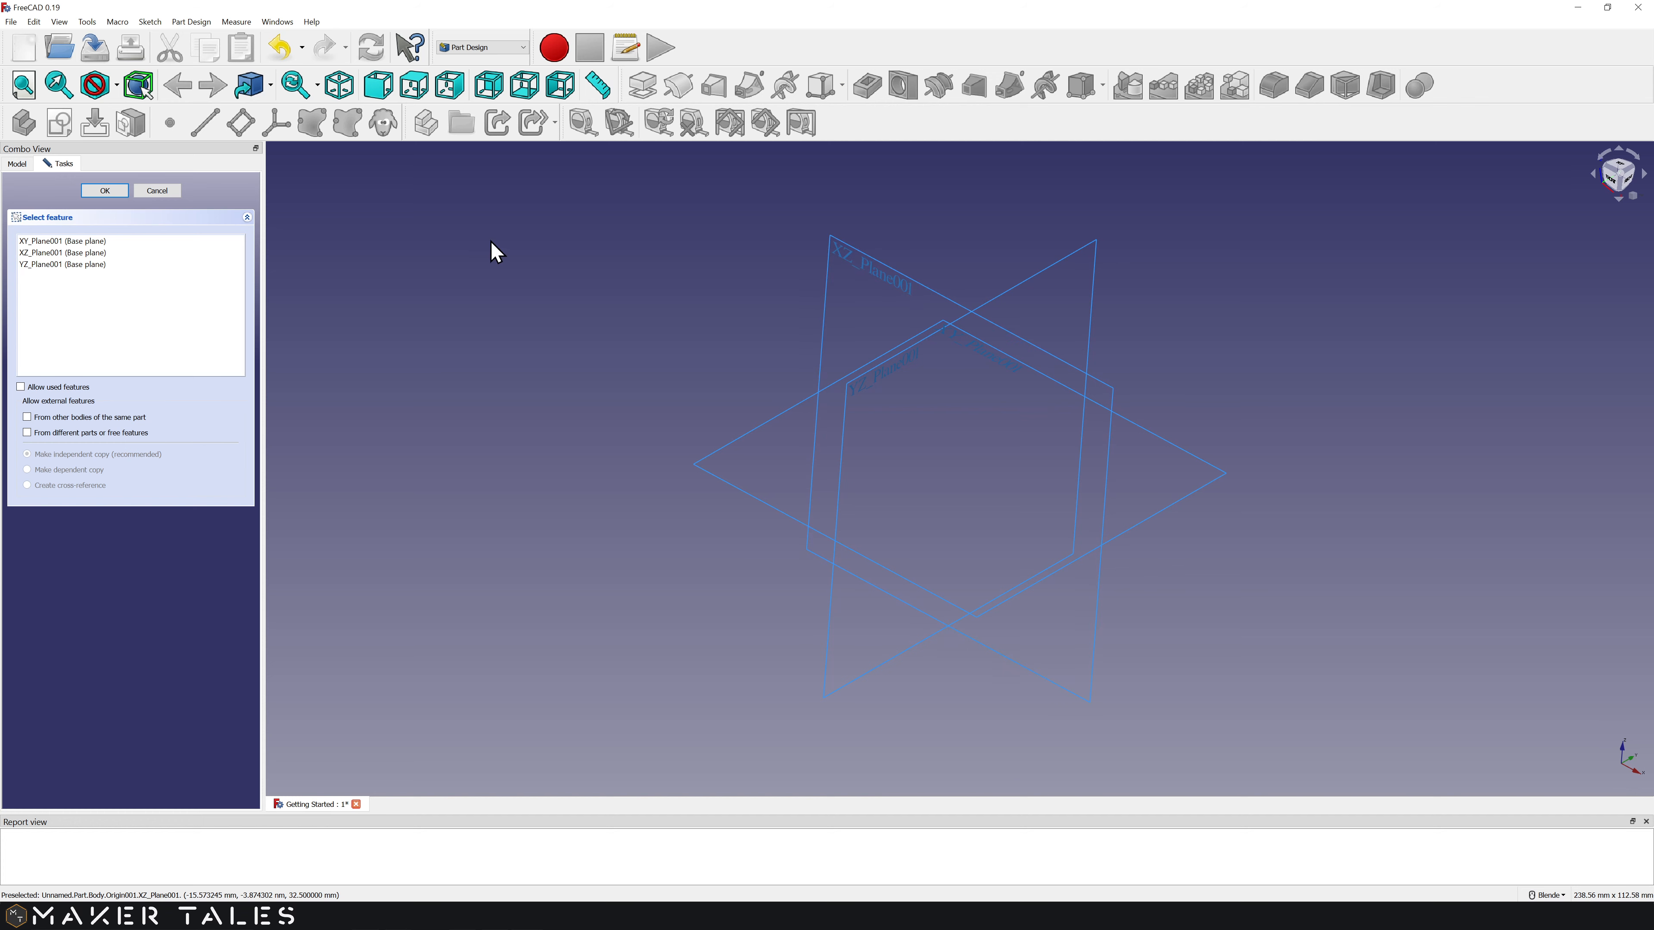
Step: Start a new sketch on XY_Plane001 and regroup the Sketcher toolbars into the first three rows
left_click(36, 242)
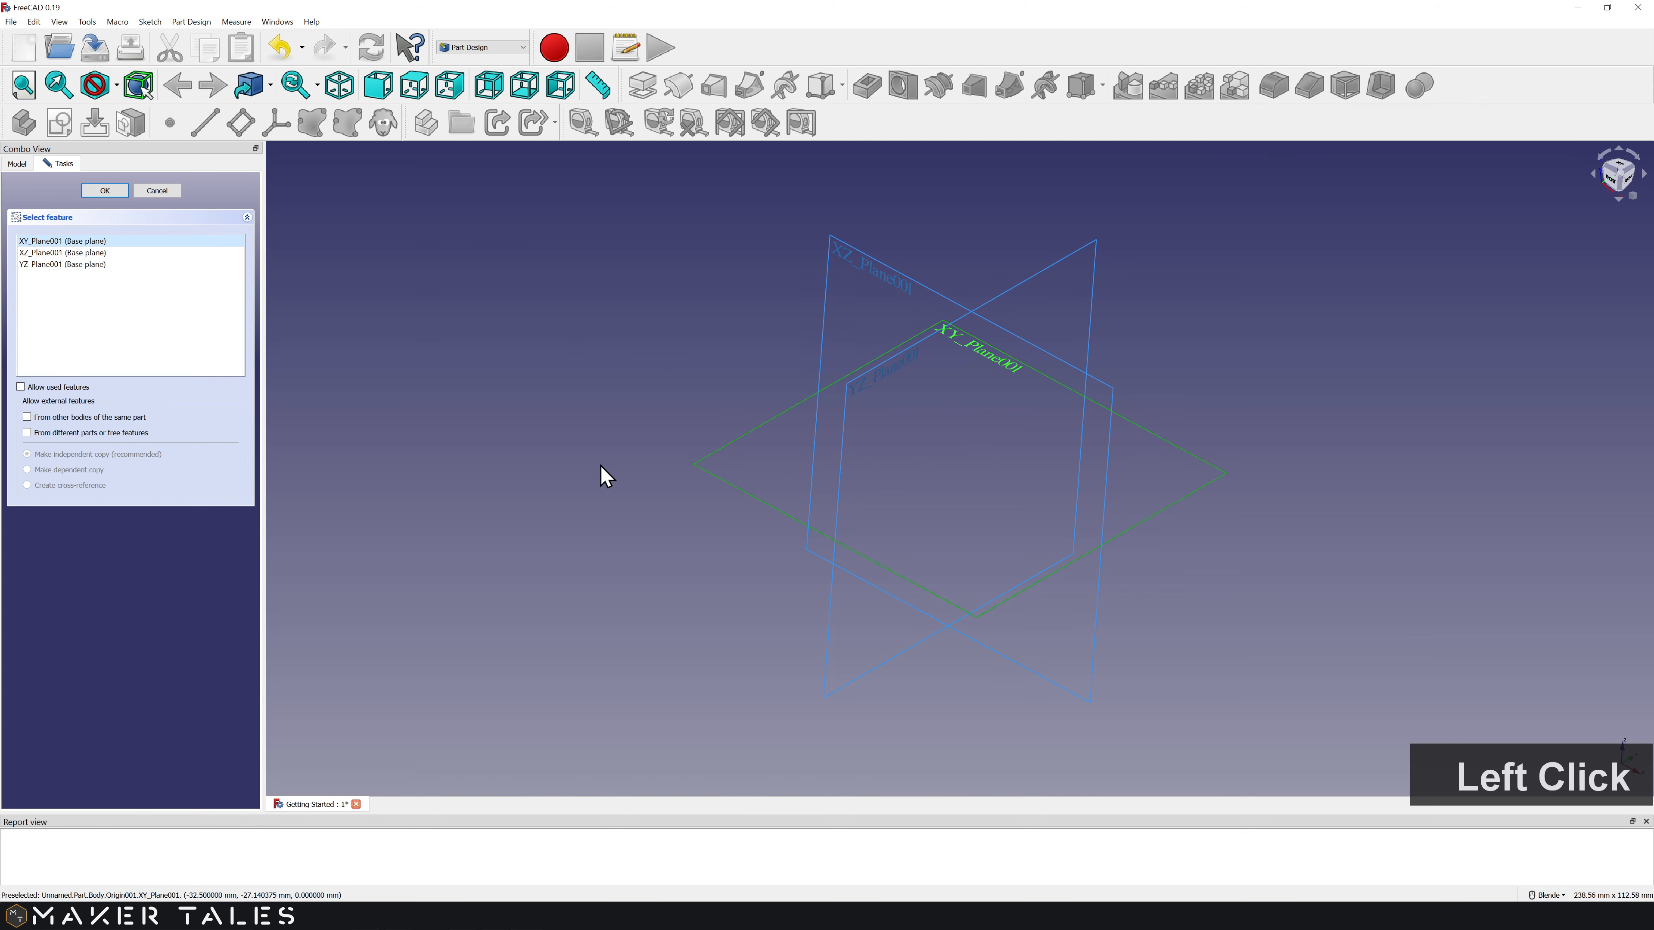
left_click(104, 190)
mouse_move(8, 160)
left_mouse_down()
mouse_move(436, 101)
mouse_move(657, 108)
mouse_move(659, 80)
left_mouse_up()
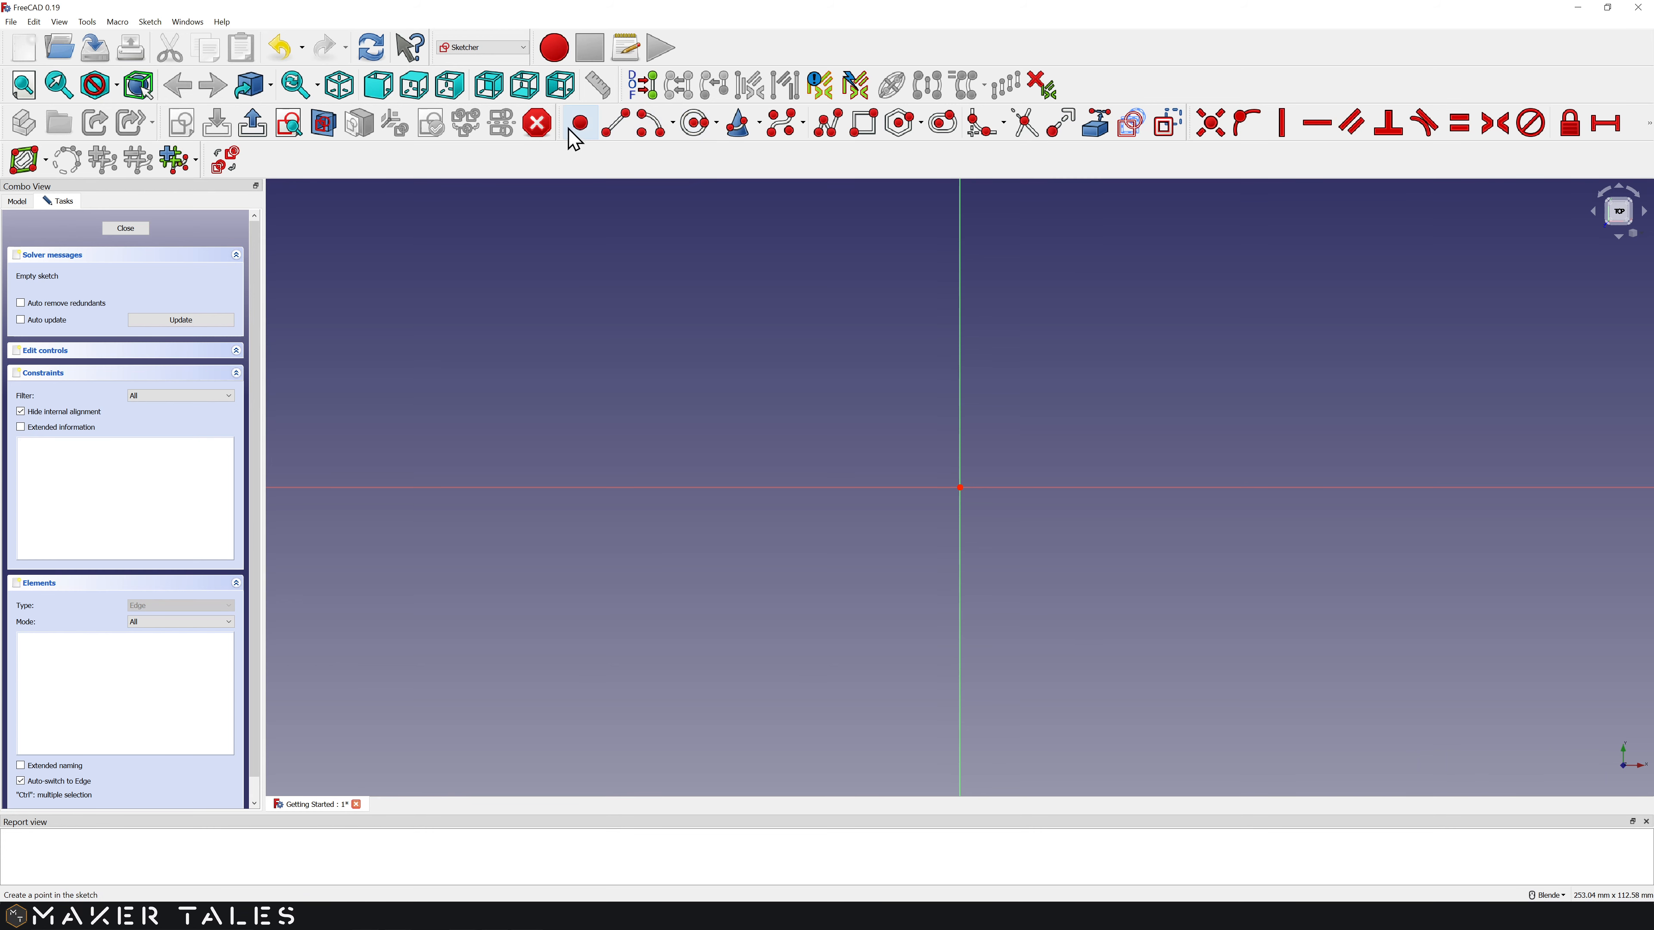
mouse_move(562, 122)
left_mouse_down()
mouse_move(558, 173)
mouse_move(826, 193)
mouse_move(889, 161)
left_mouse_up()
mouse_move(621, 85)
left_mouse_down()
mouse_move(586, 124)
mouse_move(560, 122)
left_mouse_up()
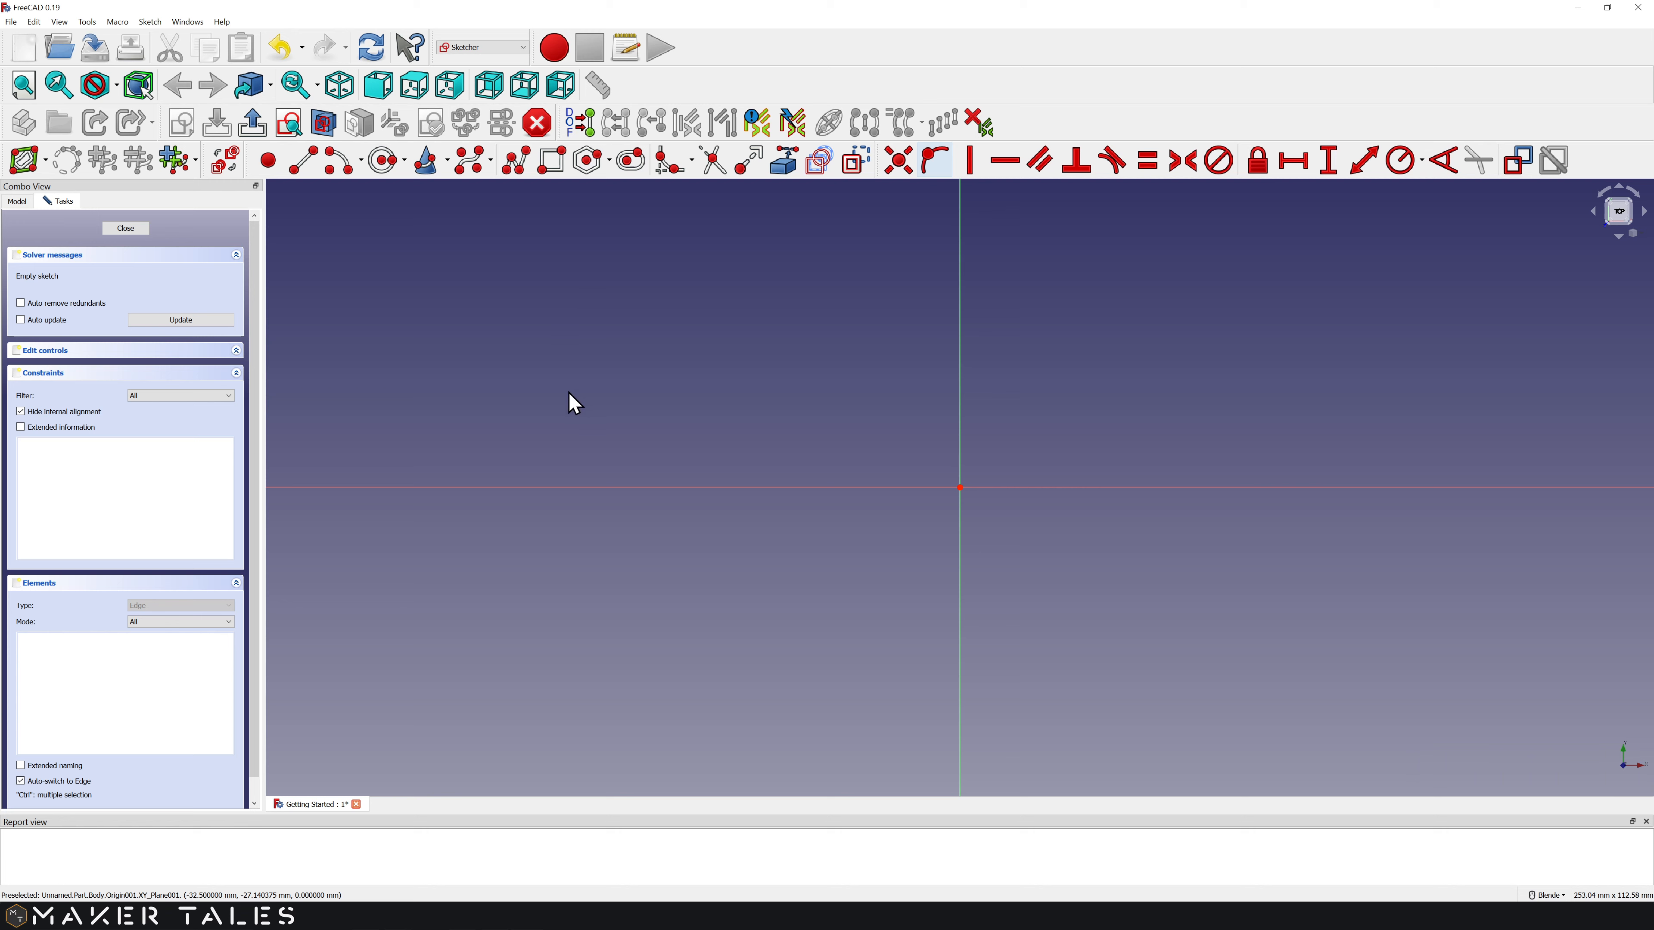
Step: Turn on Show grid in the Sketcher preferences and apply it
left_click(34, 22)
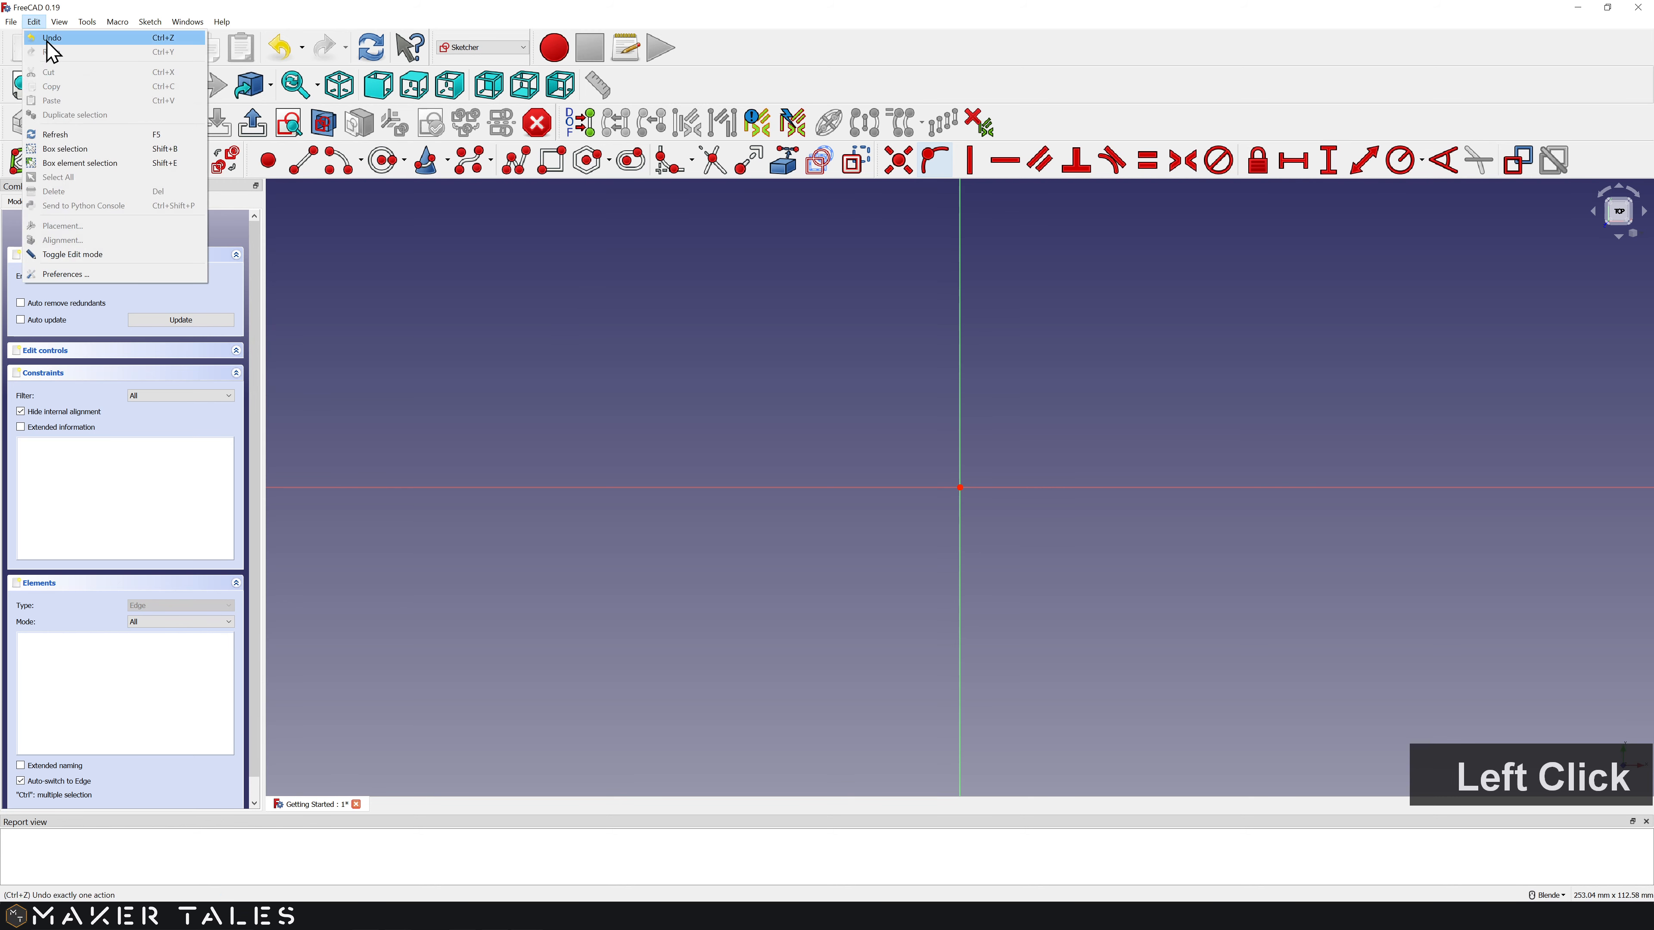
left_click(64, 275)
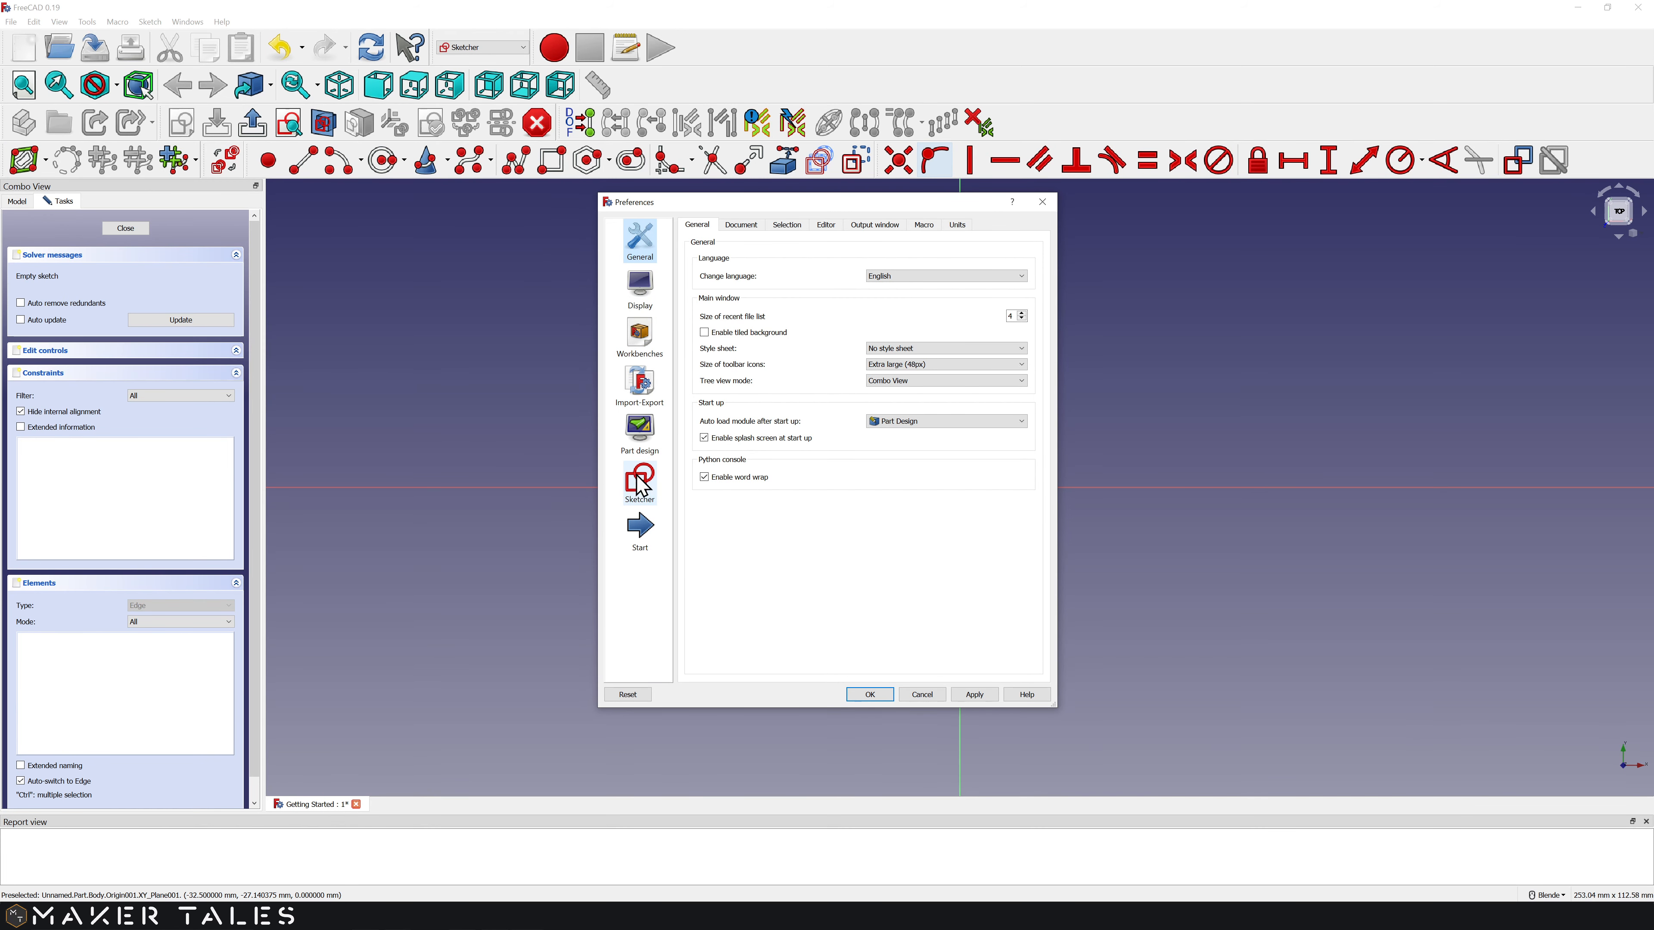
left_click(644, 483)
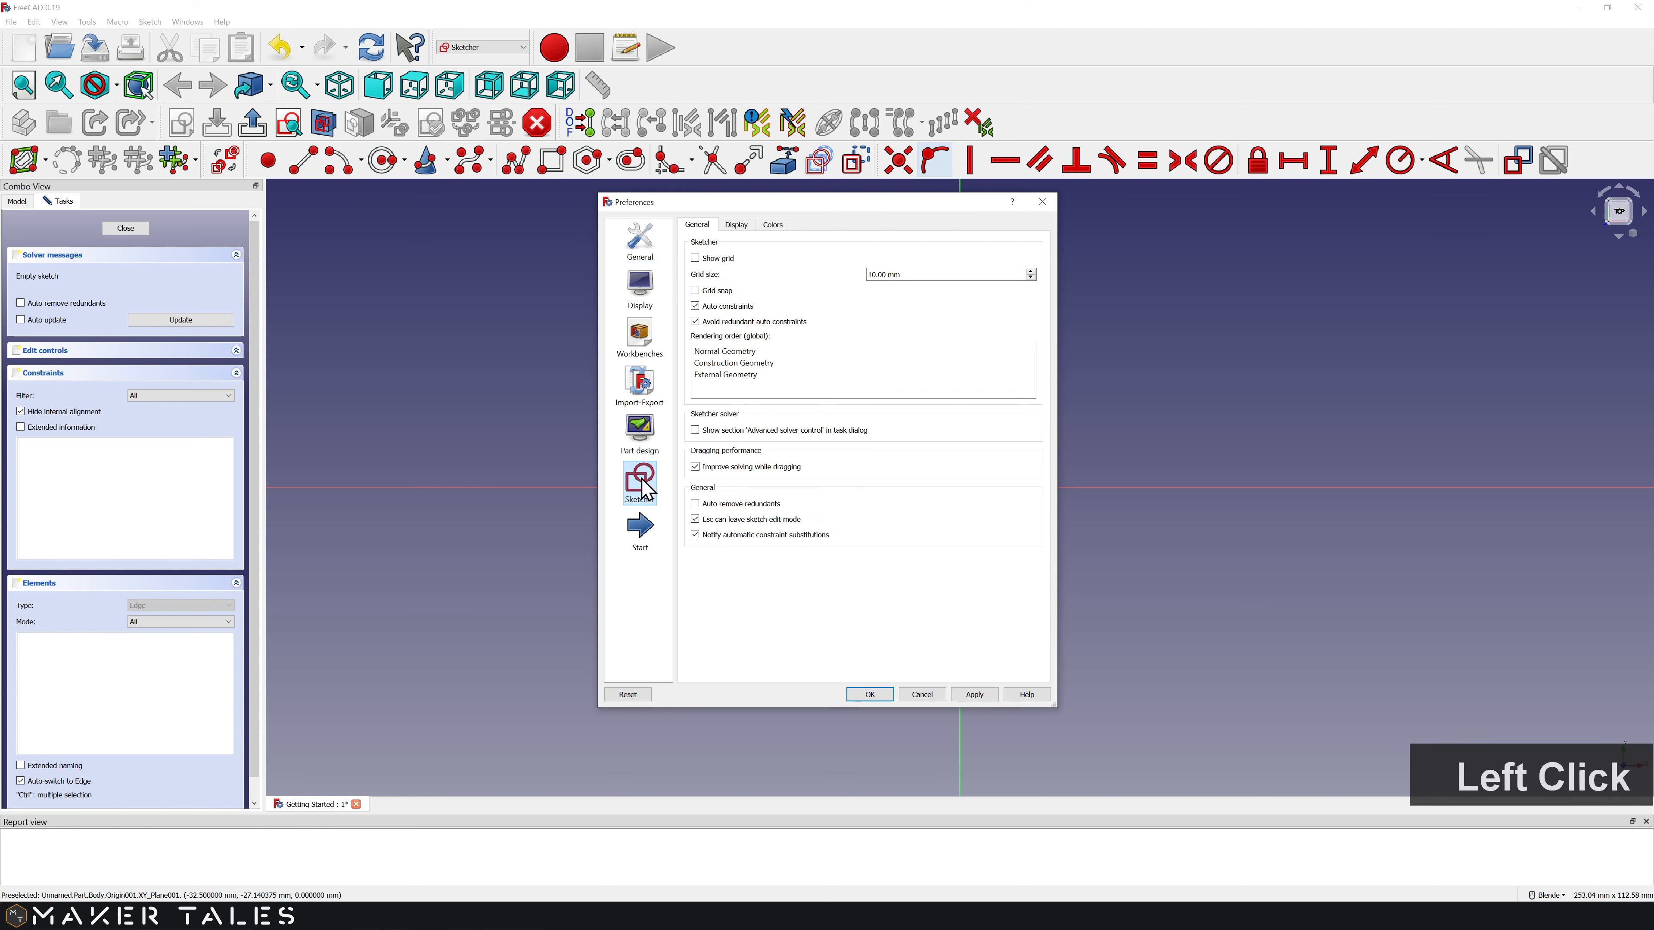
left_click(695, 259)
left_click(975, 694)
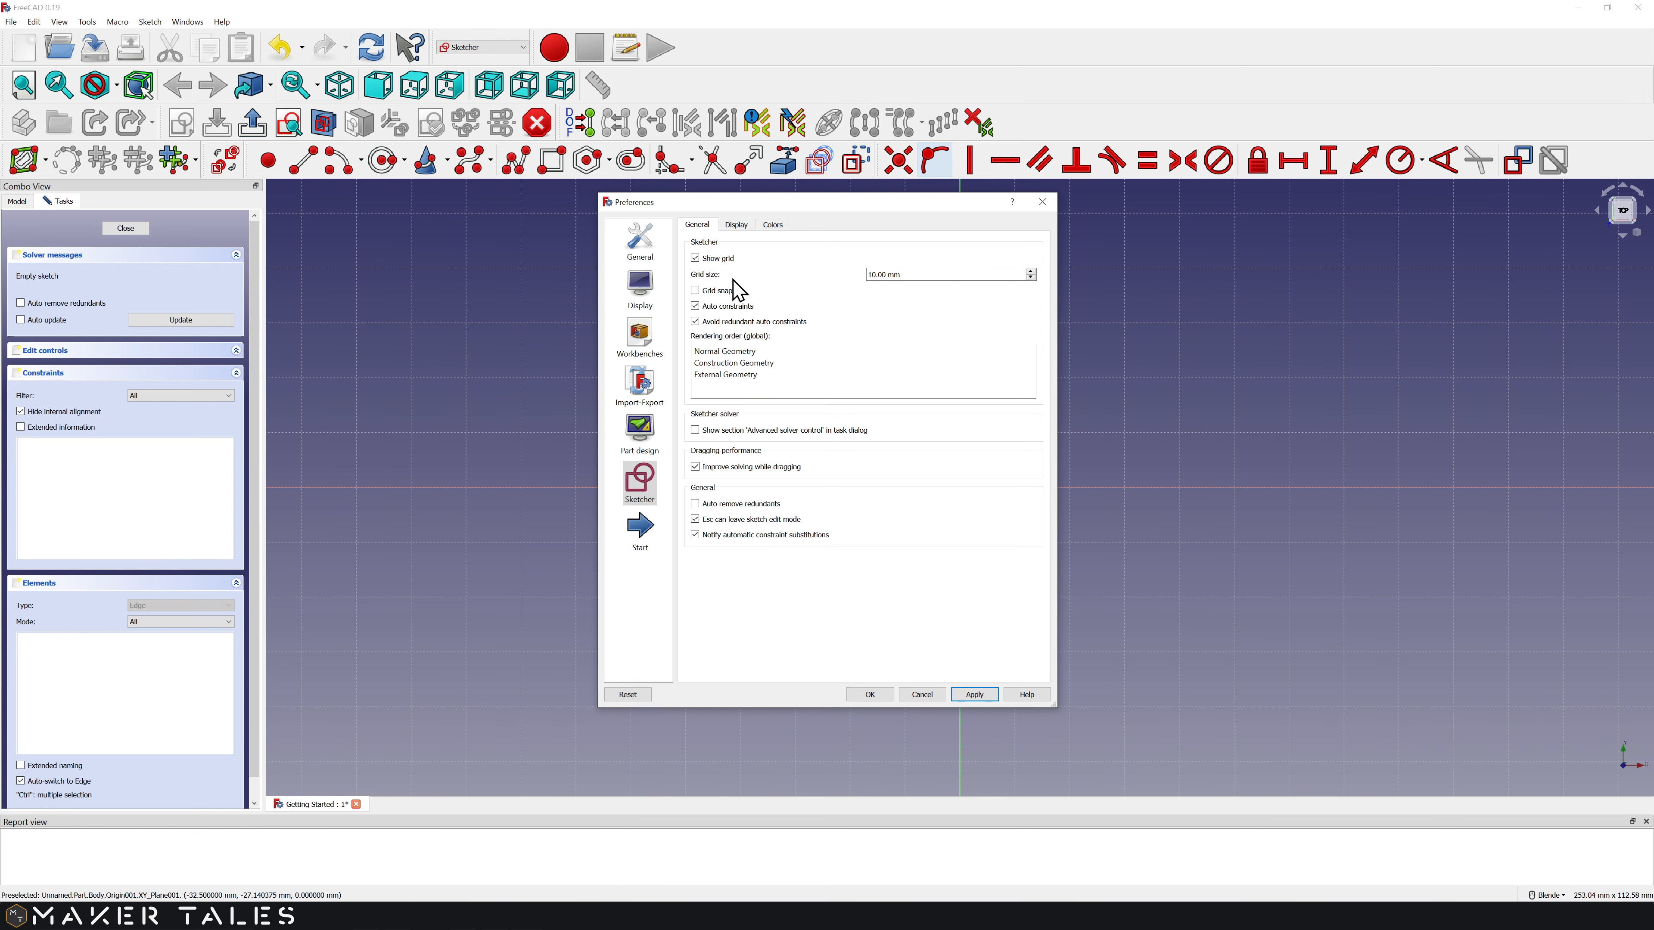
Step: Set the sketch font size to 50px and the view scale ratio to 2.00, then apply and close preferences
left_click(737, 227)
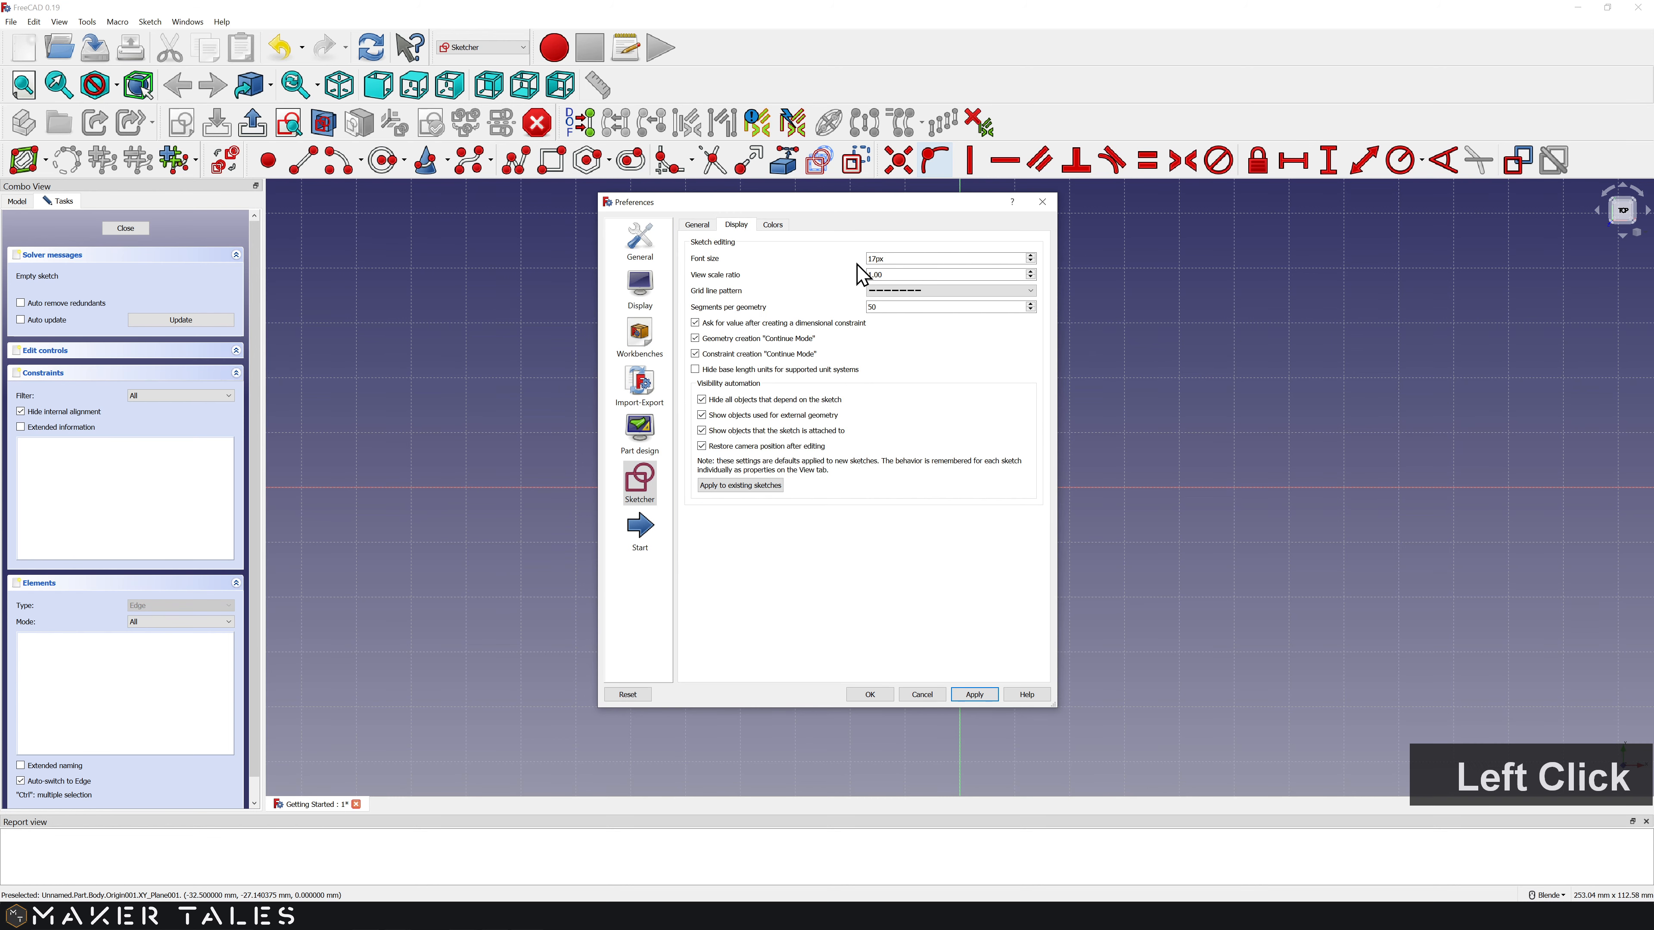
left_click_drag(899, 259, 866, 261)
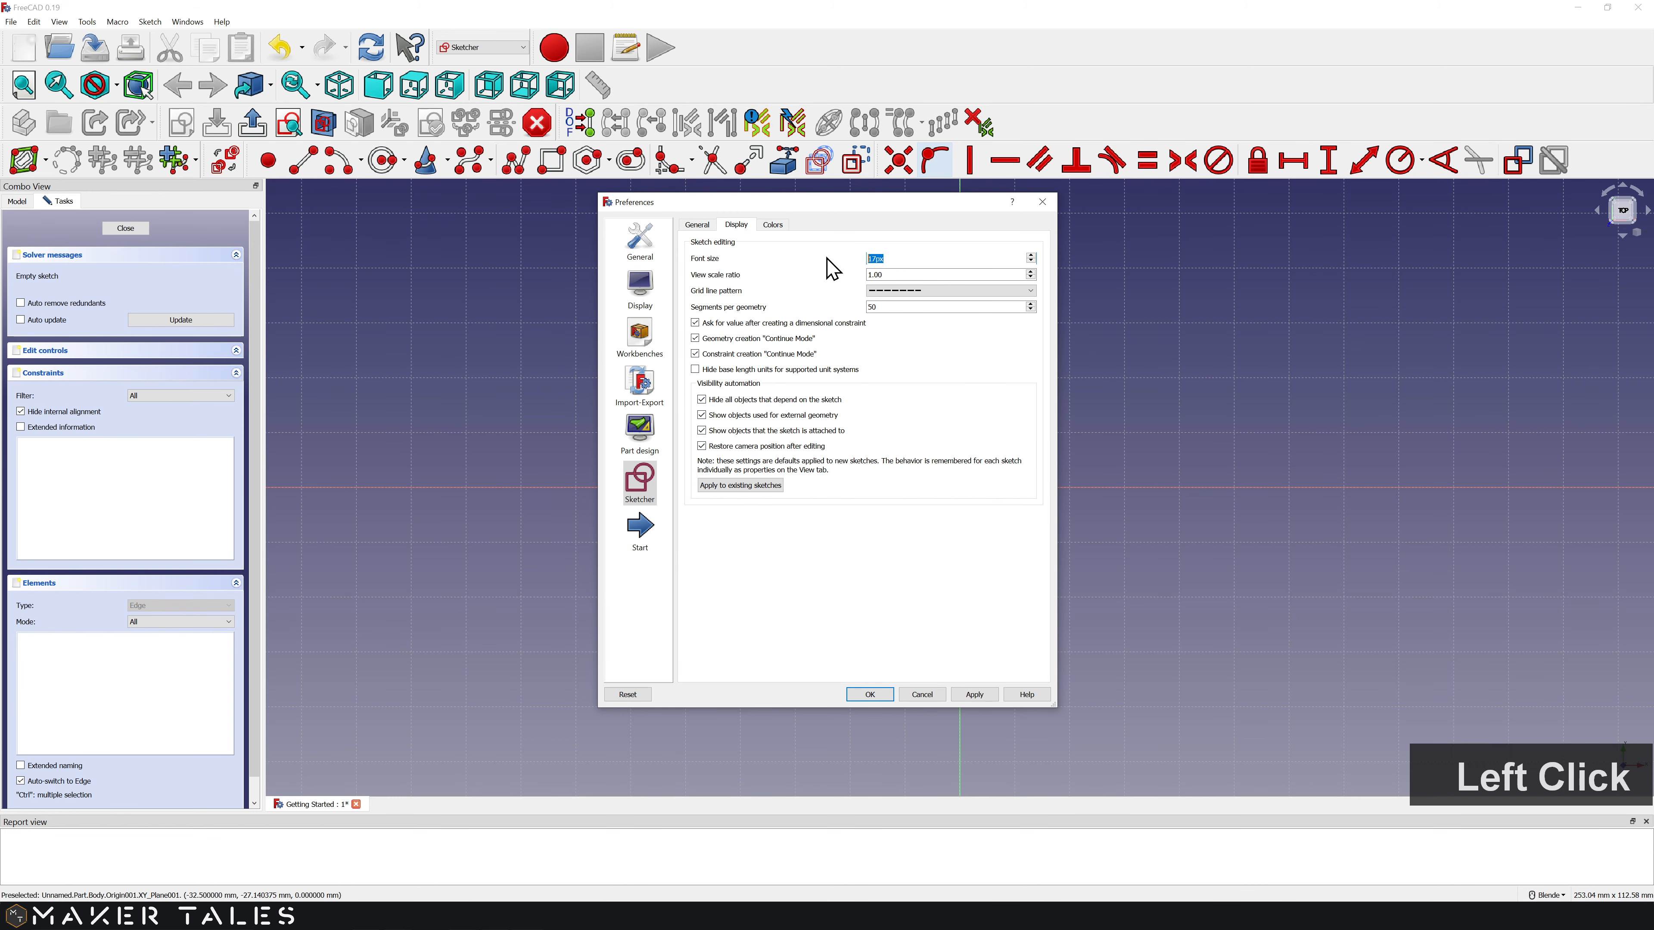
type("50")
key("Tab")
type("2")
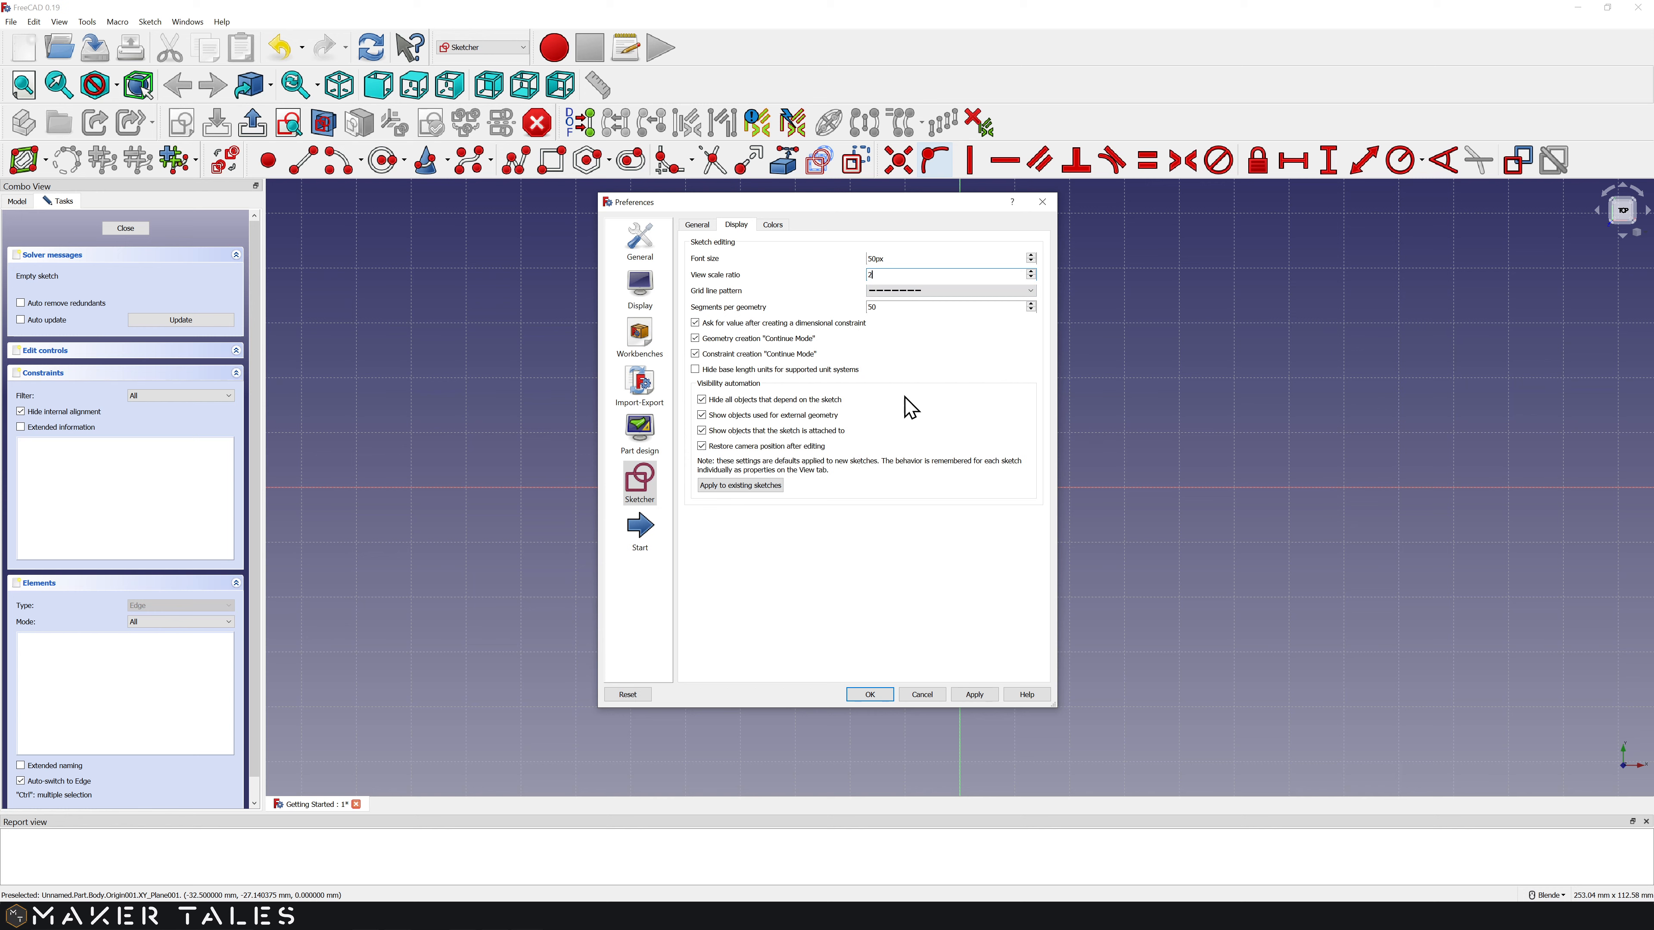
left_click(978, 694)
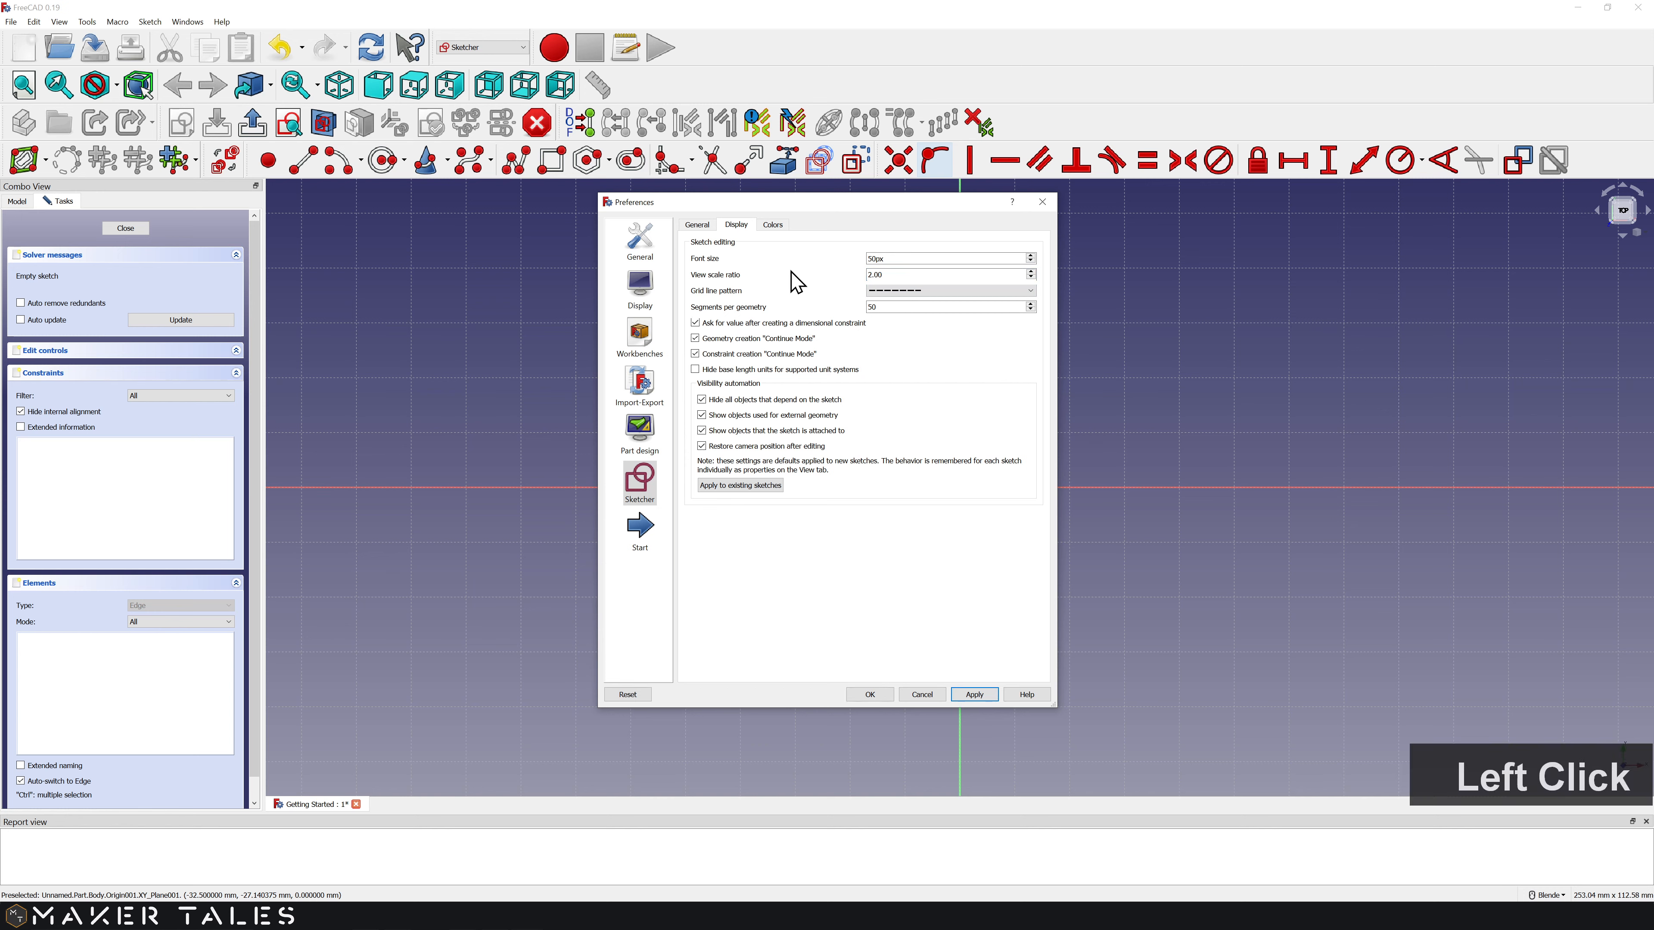
left_click(773, 225)
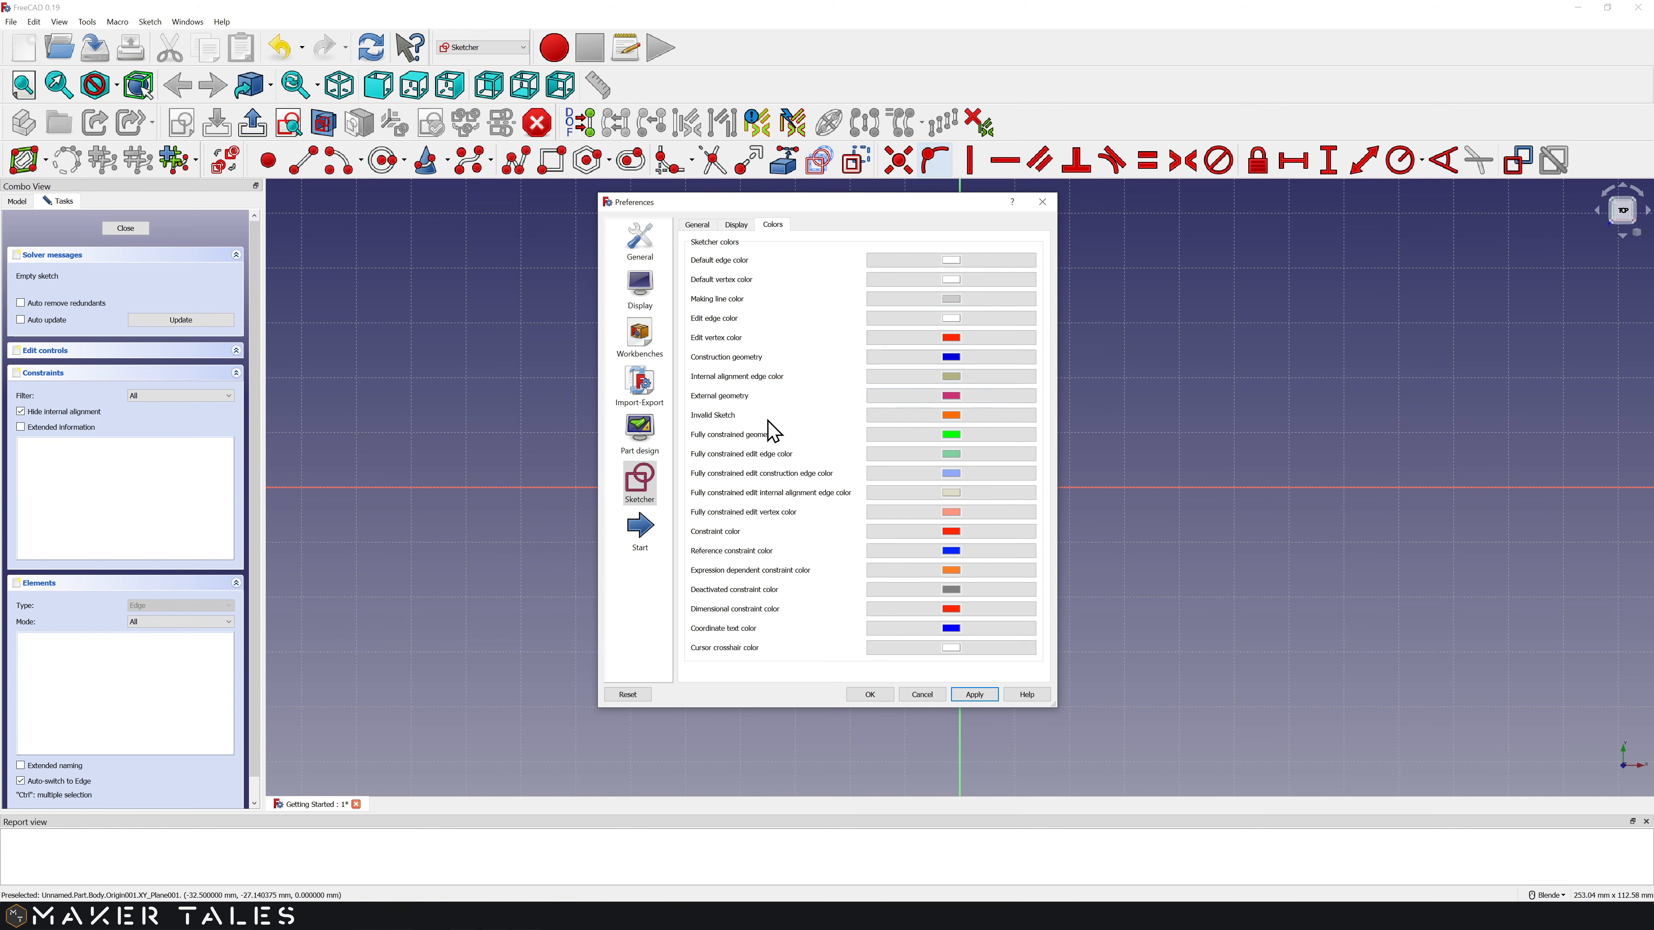
left_click(870, 695)
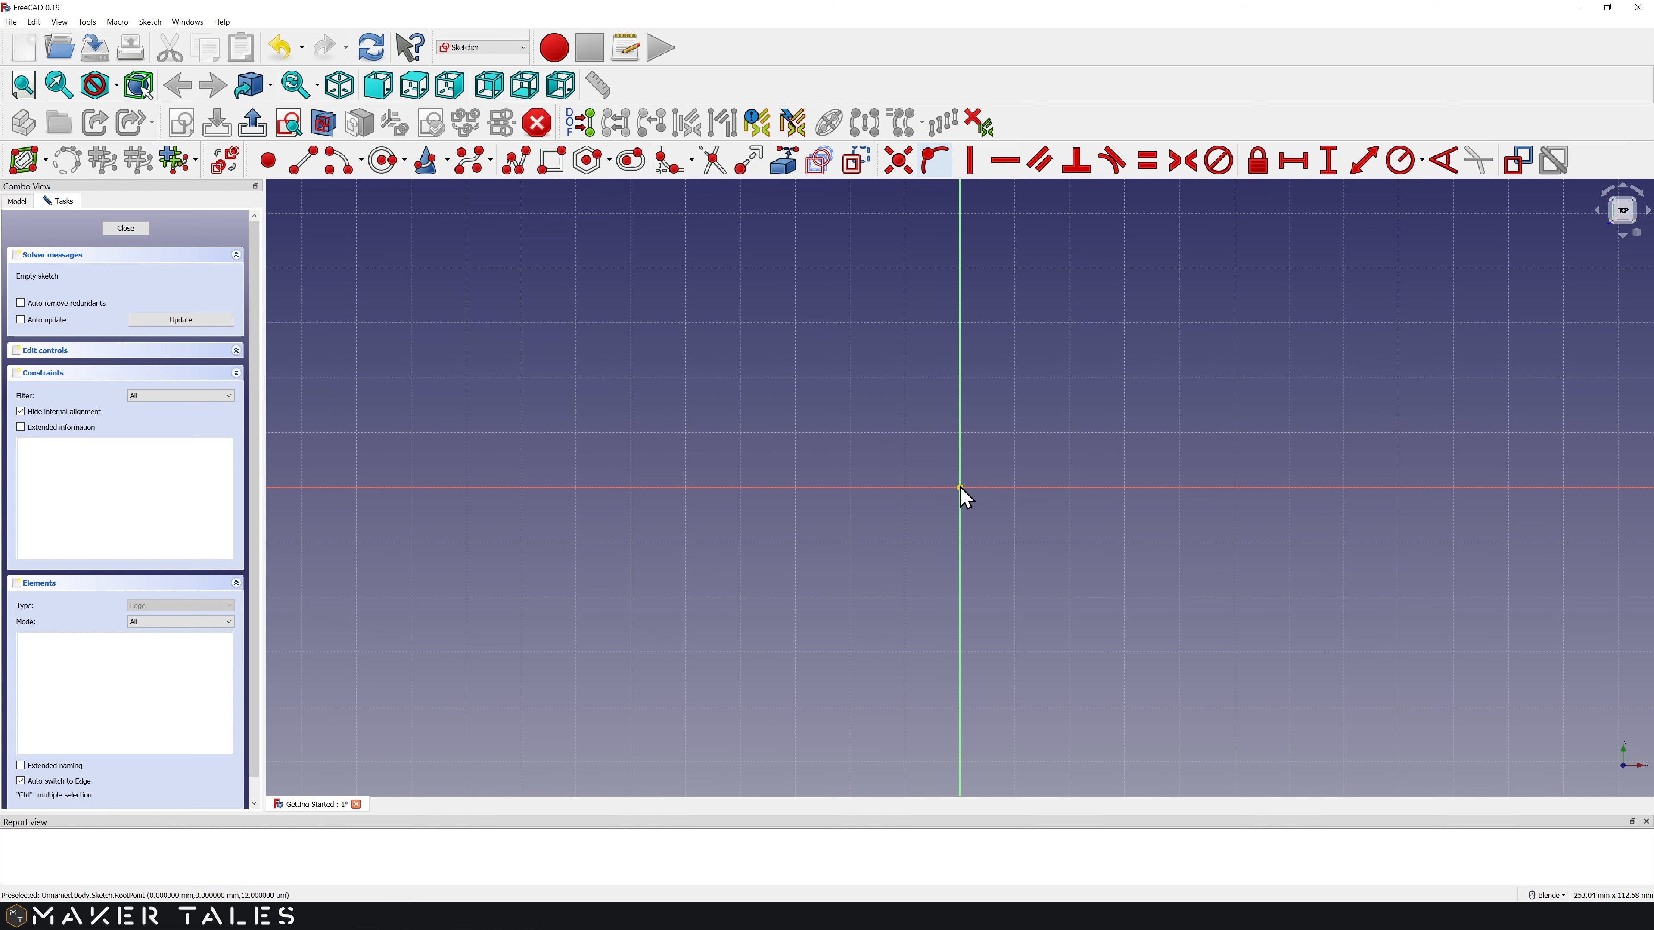
Step: Tilt and pan the gridded sketch, return to the face-on top view, and pick the rectangle tool
left_click(959, 400)
scroll(1088, 544, "down", 5)
middle_click_drag(1088, 543, 1016, 527)
mouse_move(1016, 527)
middle_mouse_down("shift")
mouse_move(653, 358)
mouse_move(858, 480)
mouse_move(728, 463)
mouse_move(1285, 447)
mouse_move(1059, 399)
mouse_move(1156, 372)
mouse_move(887, 381)
middle_mouse_up("shift")
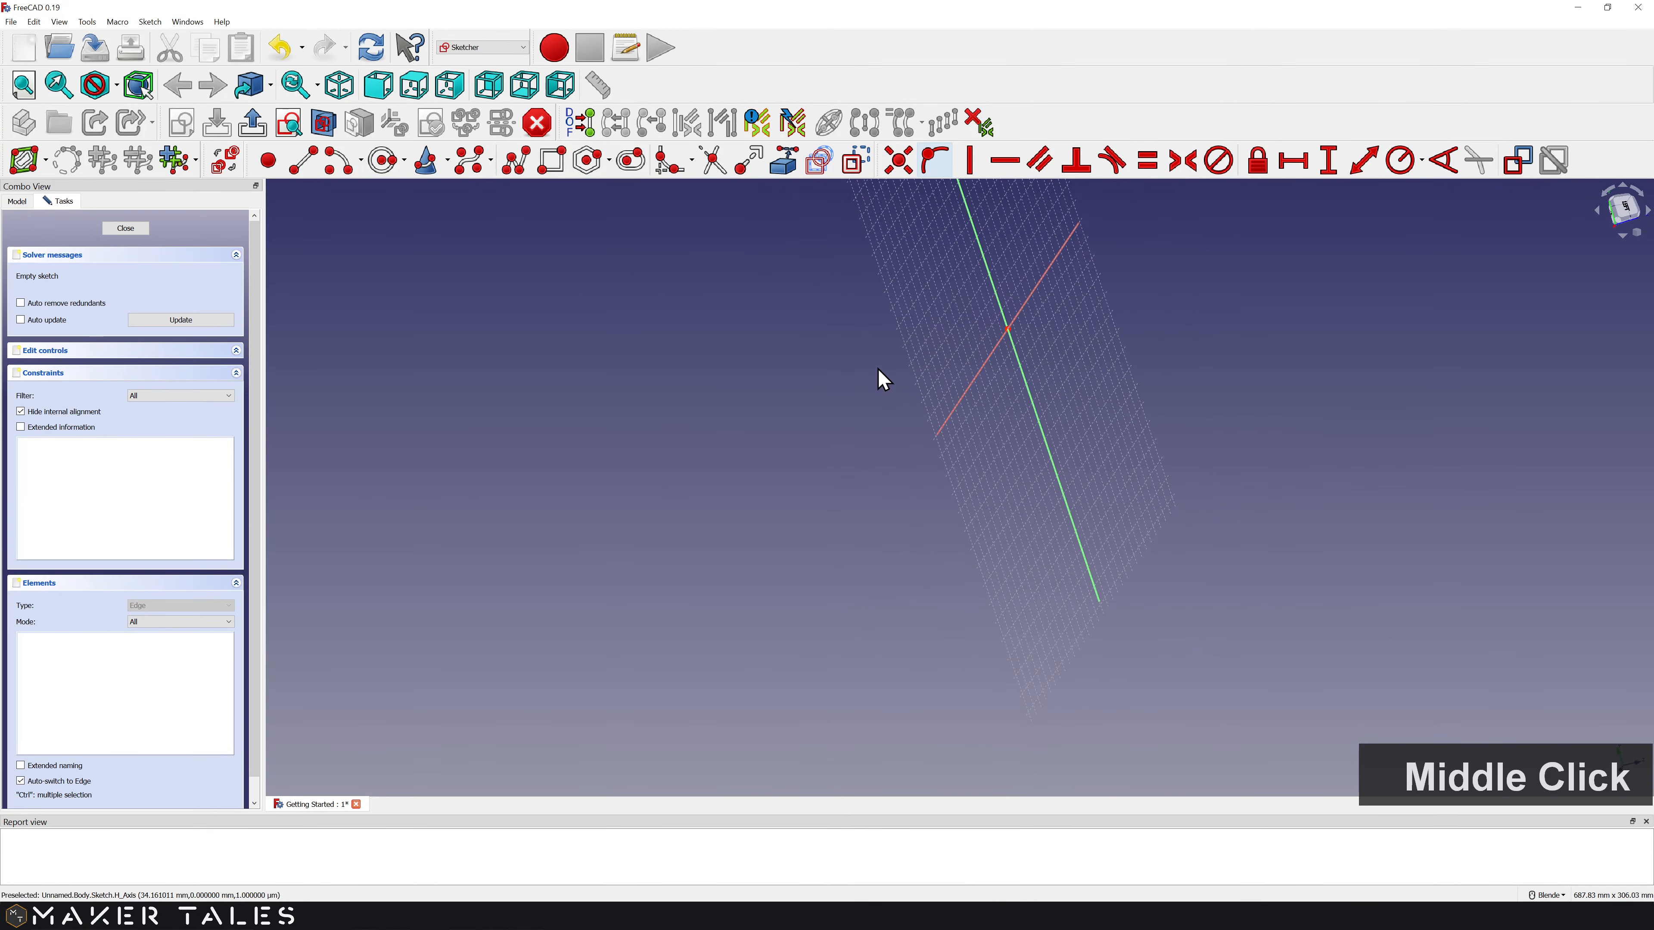
left_click(289, 122)
scroll(860, 501, "up", 2)
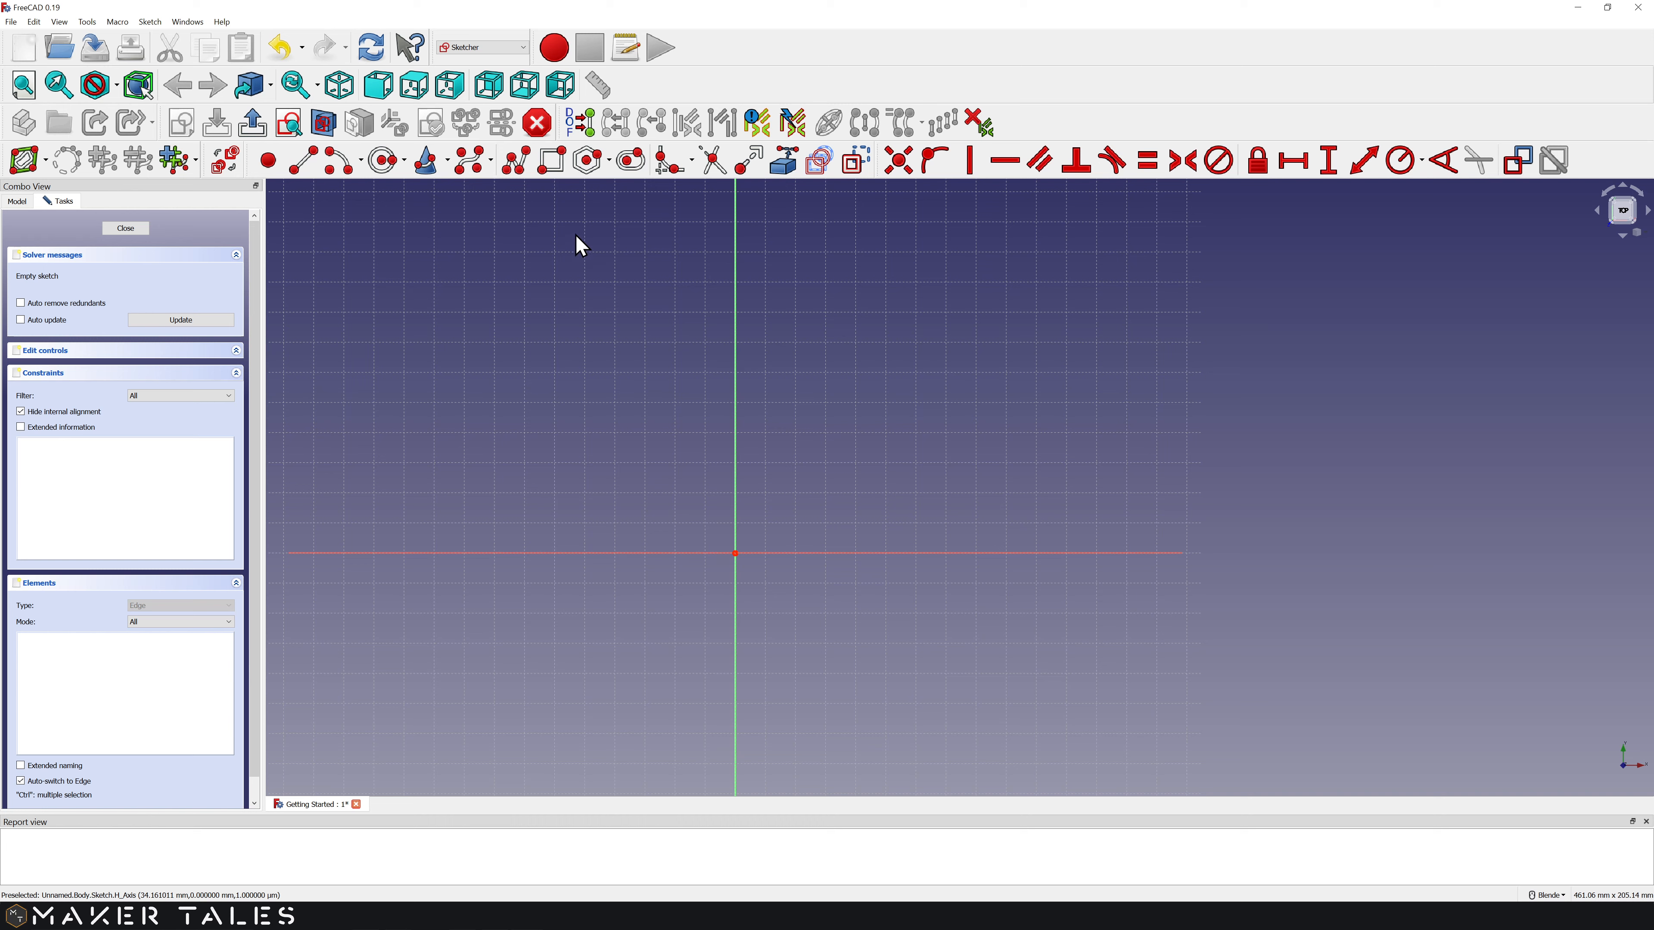
left_click(552, 167)
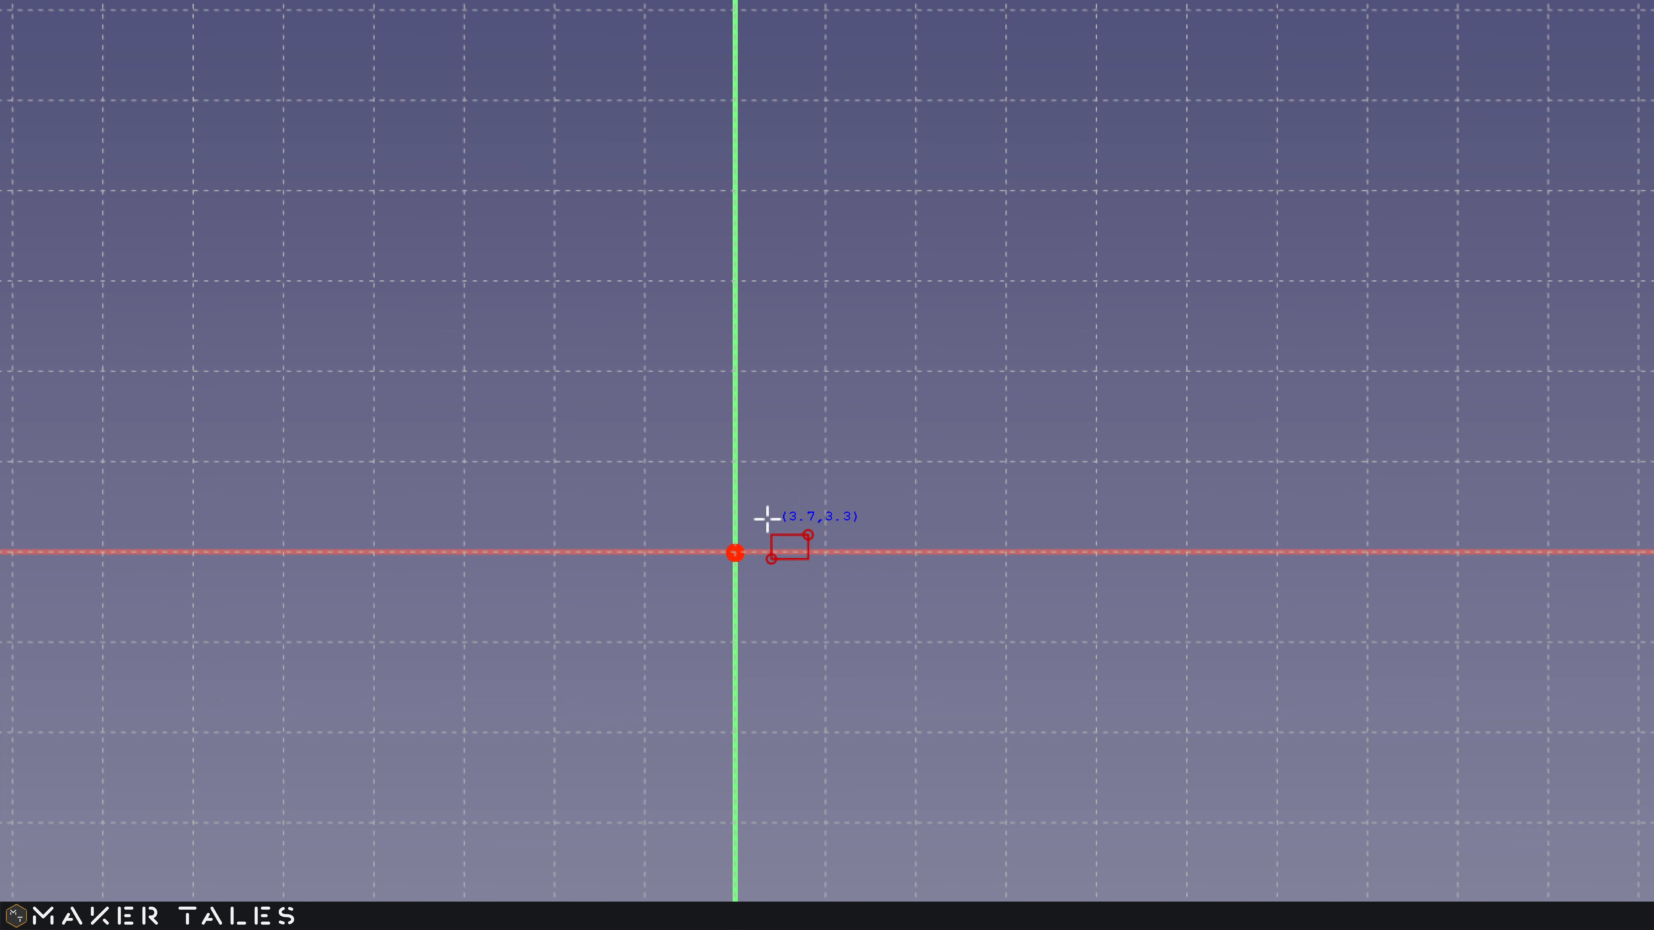
Step: Draw a first rectangle near the origin, then box-select and delete it as misplaced
scroll(767, 518, "down", 5)
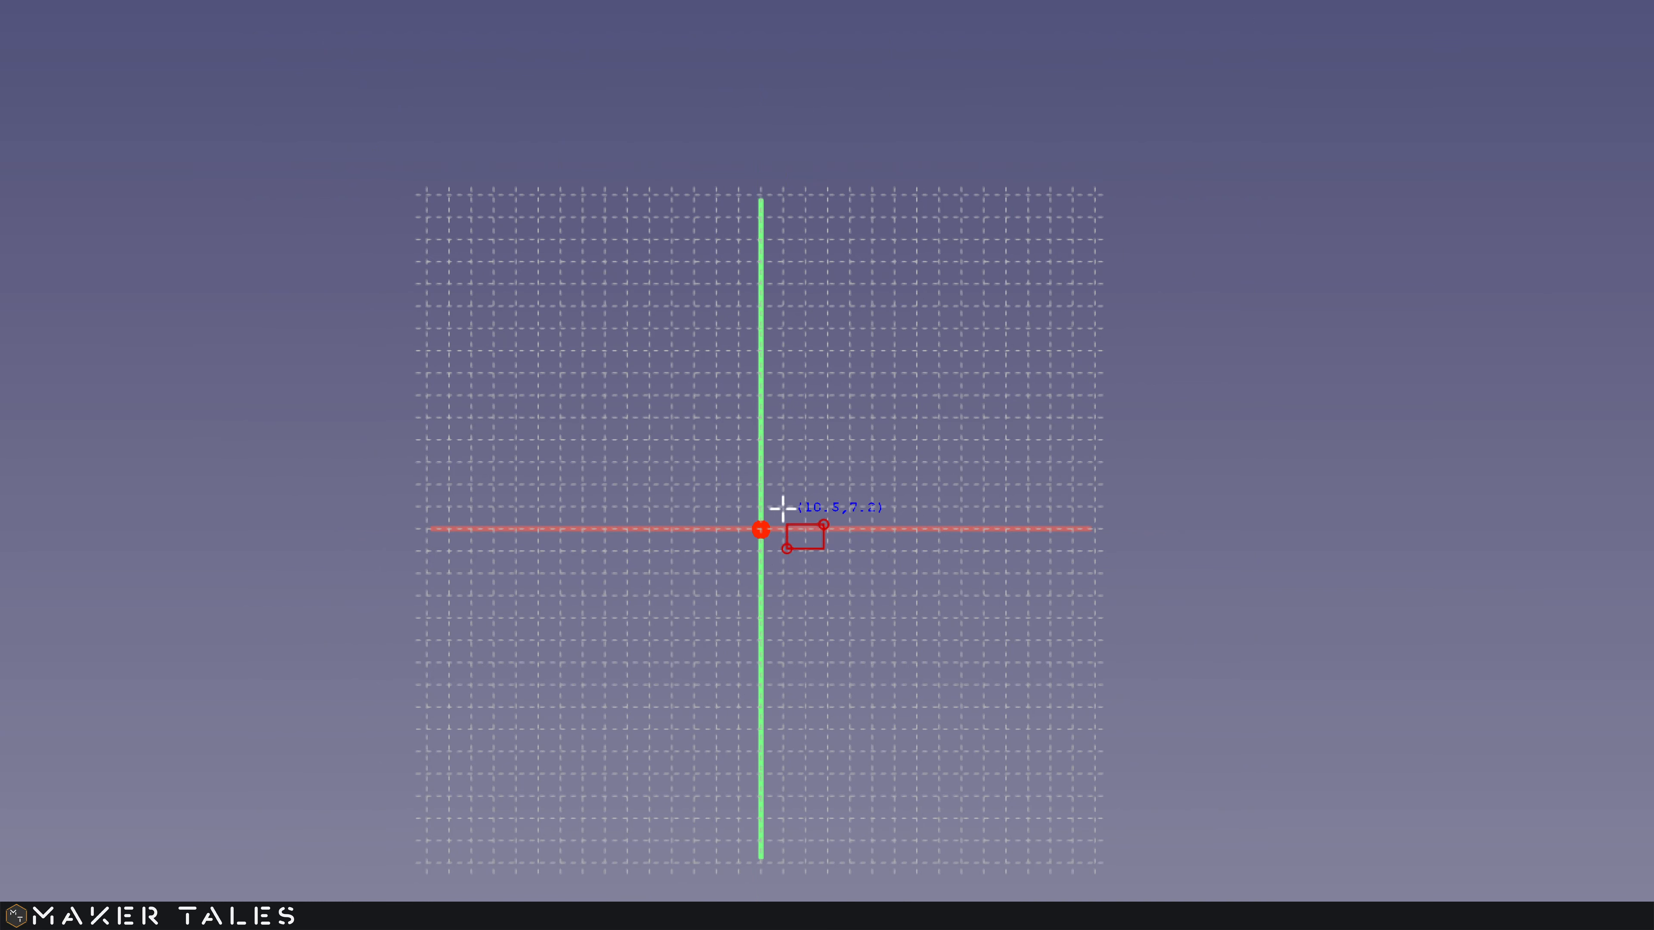
left_click(783, 507)
left_click(942, 384)
scroll(875, 458, "up", 5)
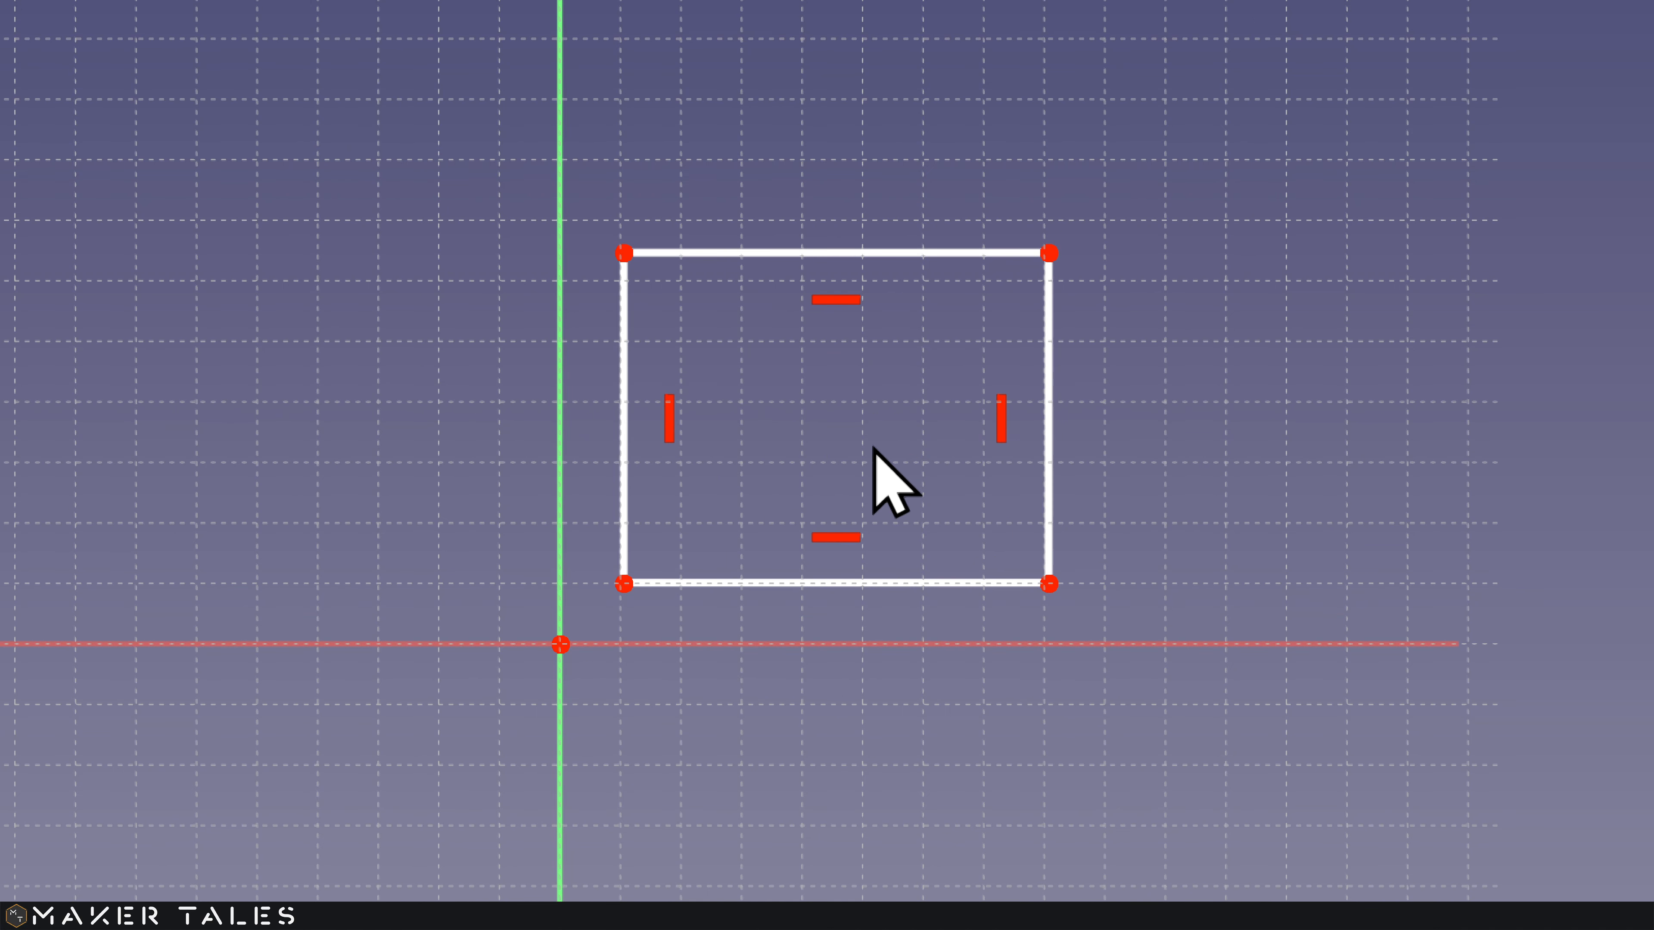
left_click_drag(605, 594, 667, 617)
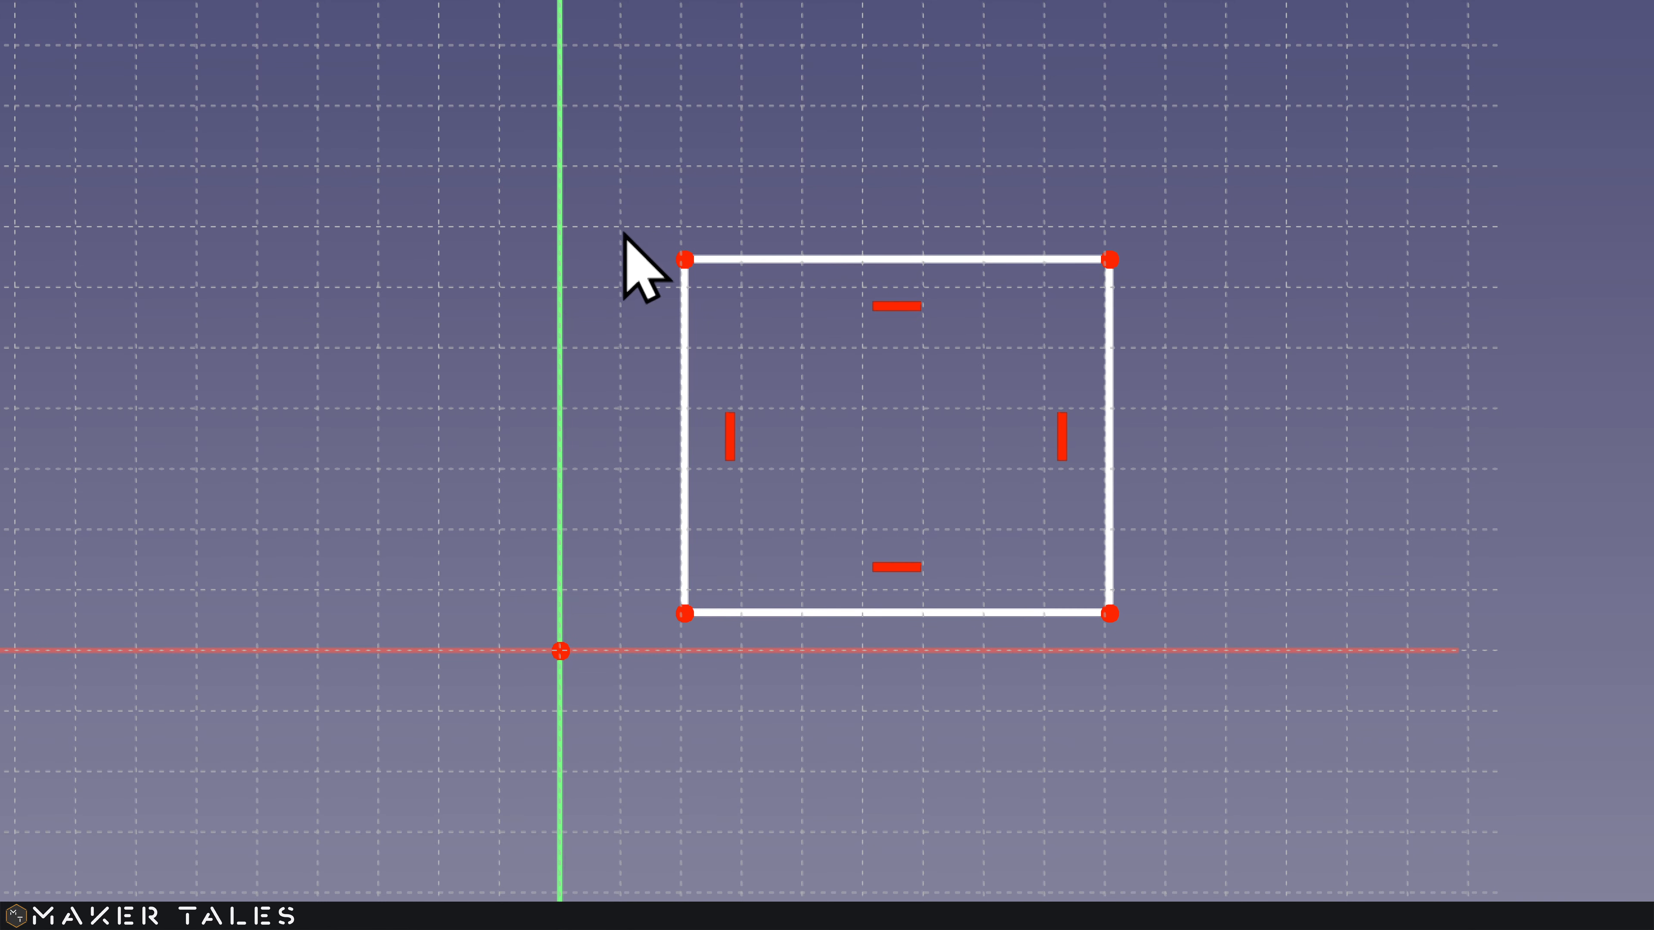
mouse_move(623, 210)
left_mouse_down()
mouse_move(899, 521)
mouse_move(1085, 629)
mouse_move(1156, 631)
left_mouse_up()
key("Delete")
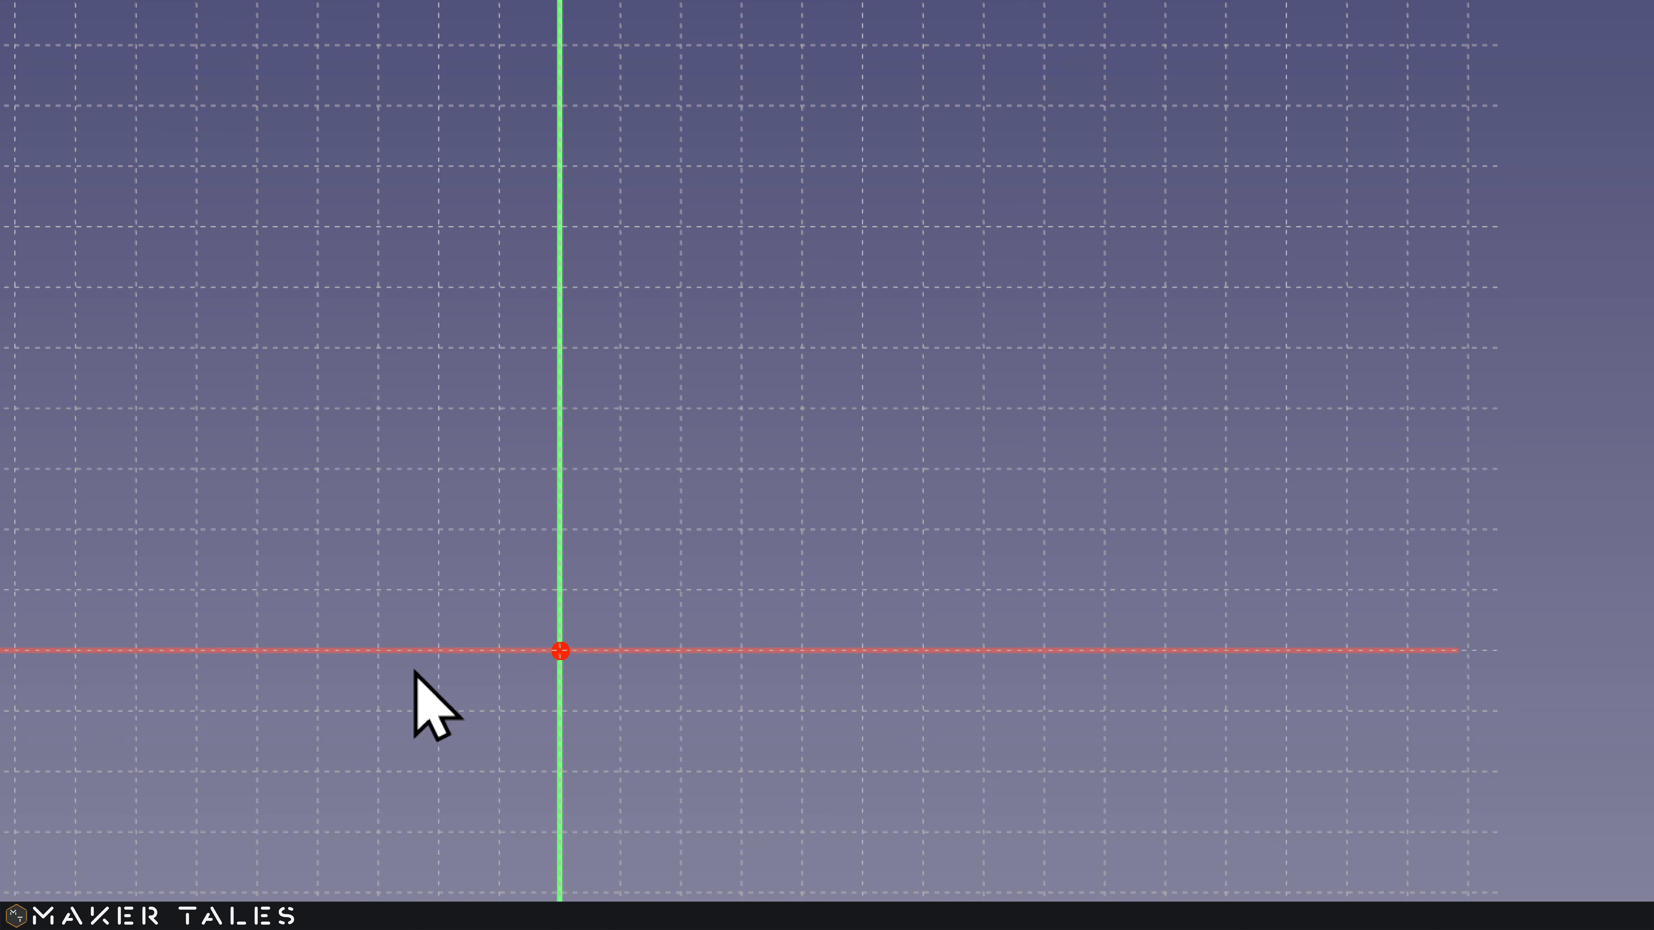
Step: Redraw the rectangle with its first corner snapped to the sketch origin and centre it in view
key("super+minus")
key("super+minus")
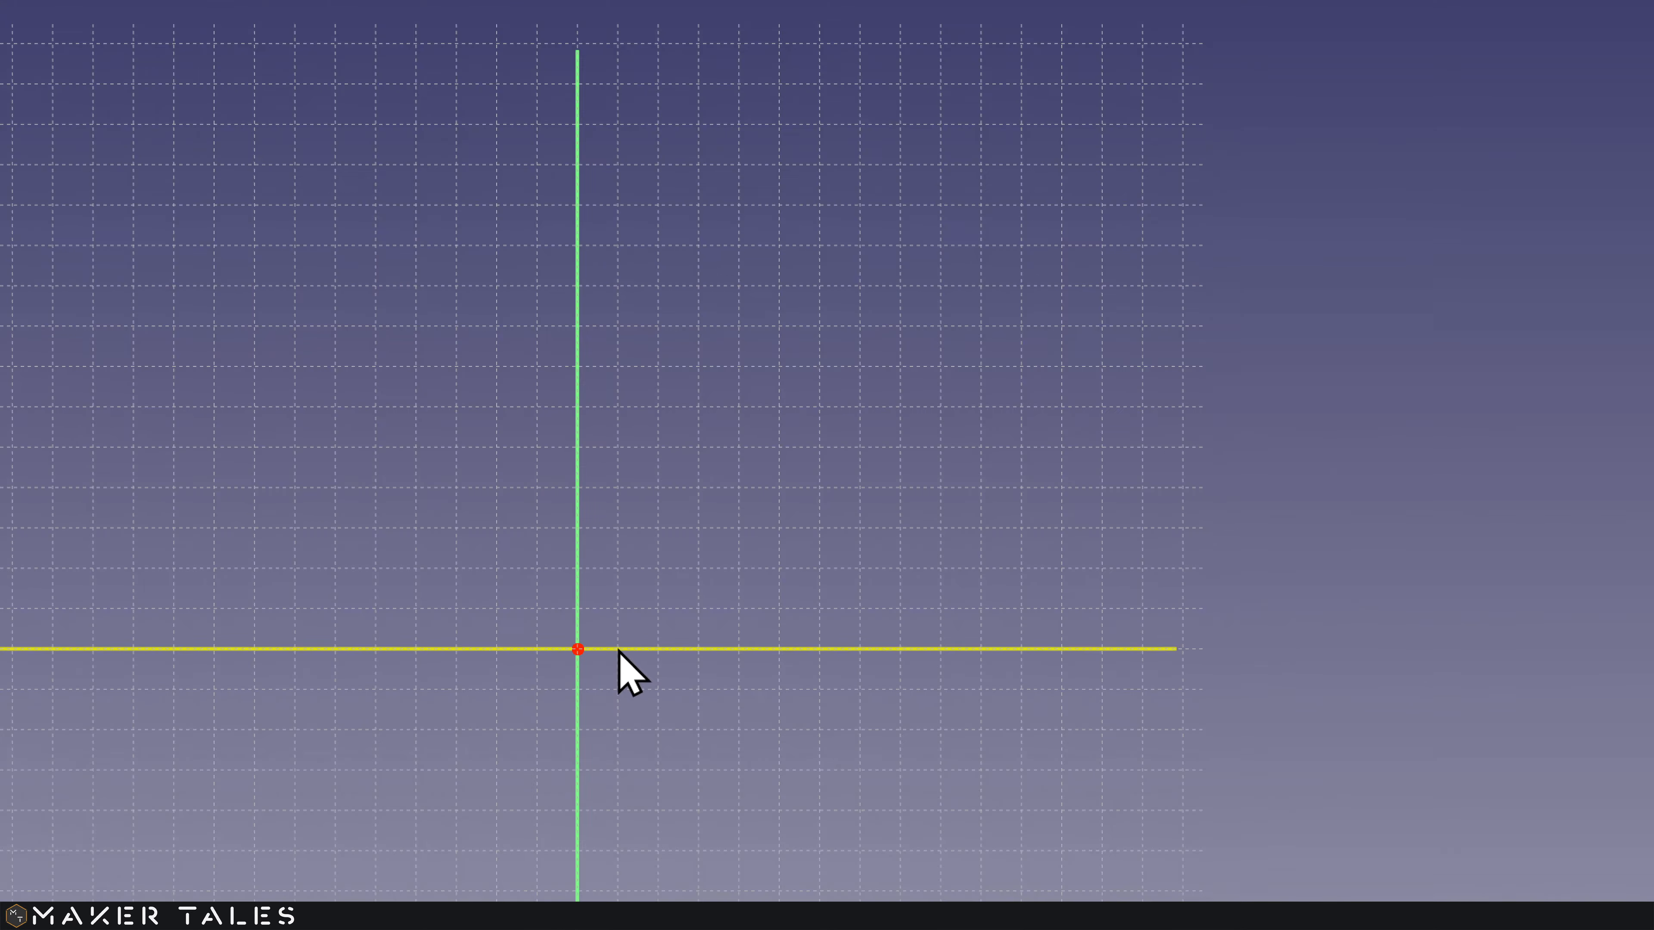
scroll(693, 605, "up", 2)
mouse_move(692, 604)
middle_mouse_down("shift")
mouse_move(749, 573)
mouse_move(775, 473)
middle_mouse_up("shift")
left_click(554, 164)
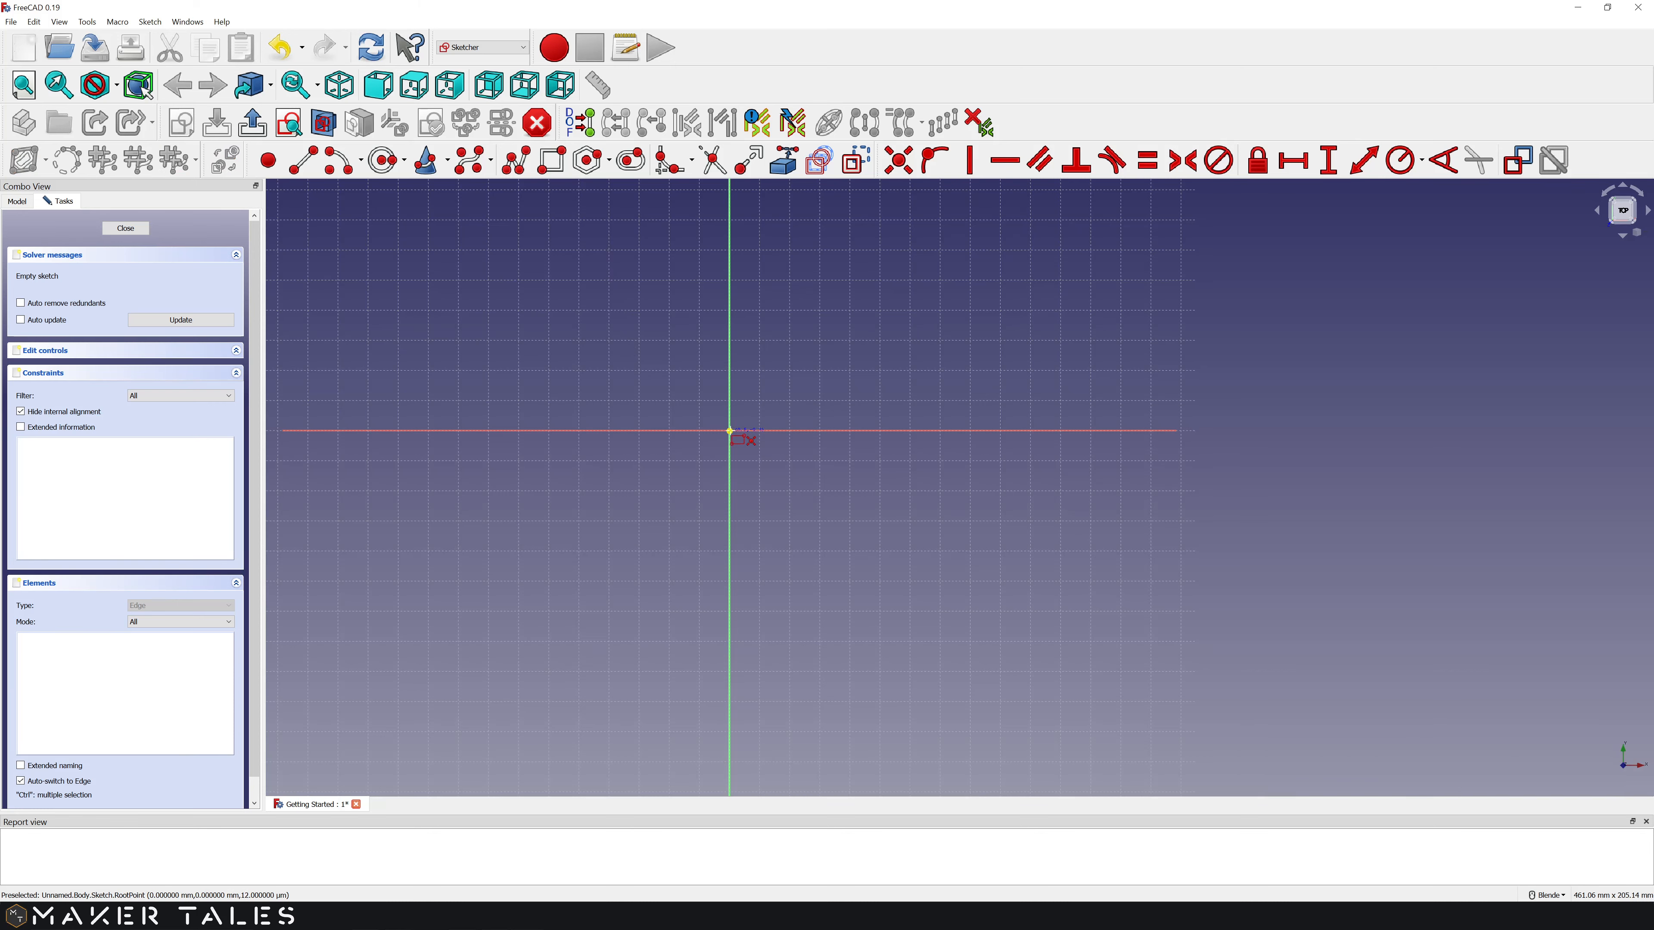
left_click(729, 430)
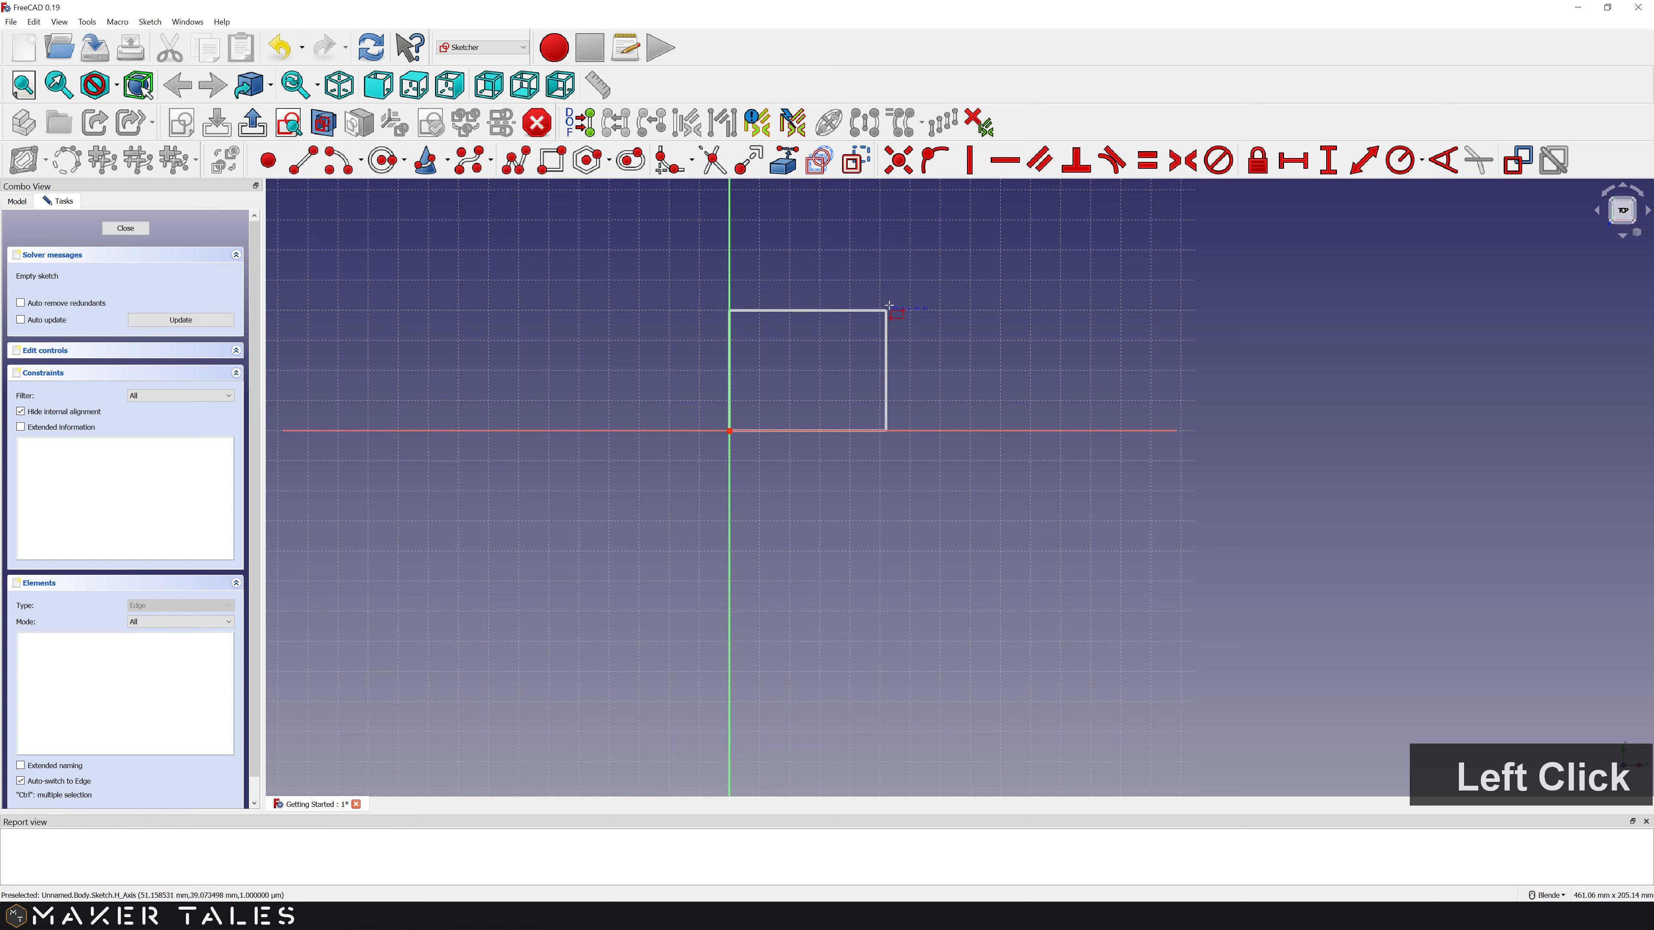
left_click(972, 224)
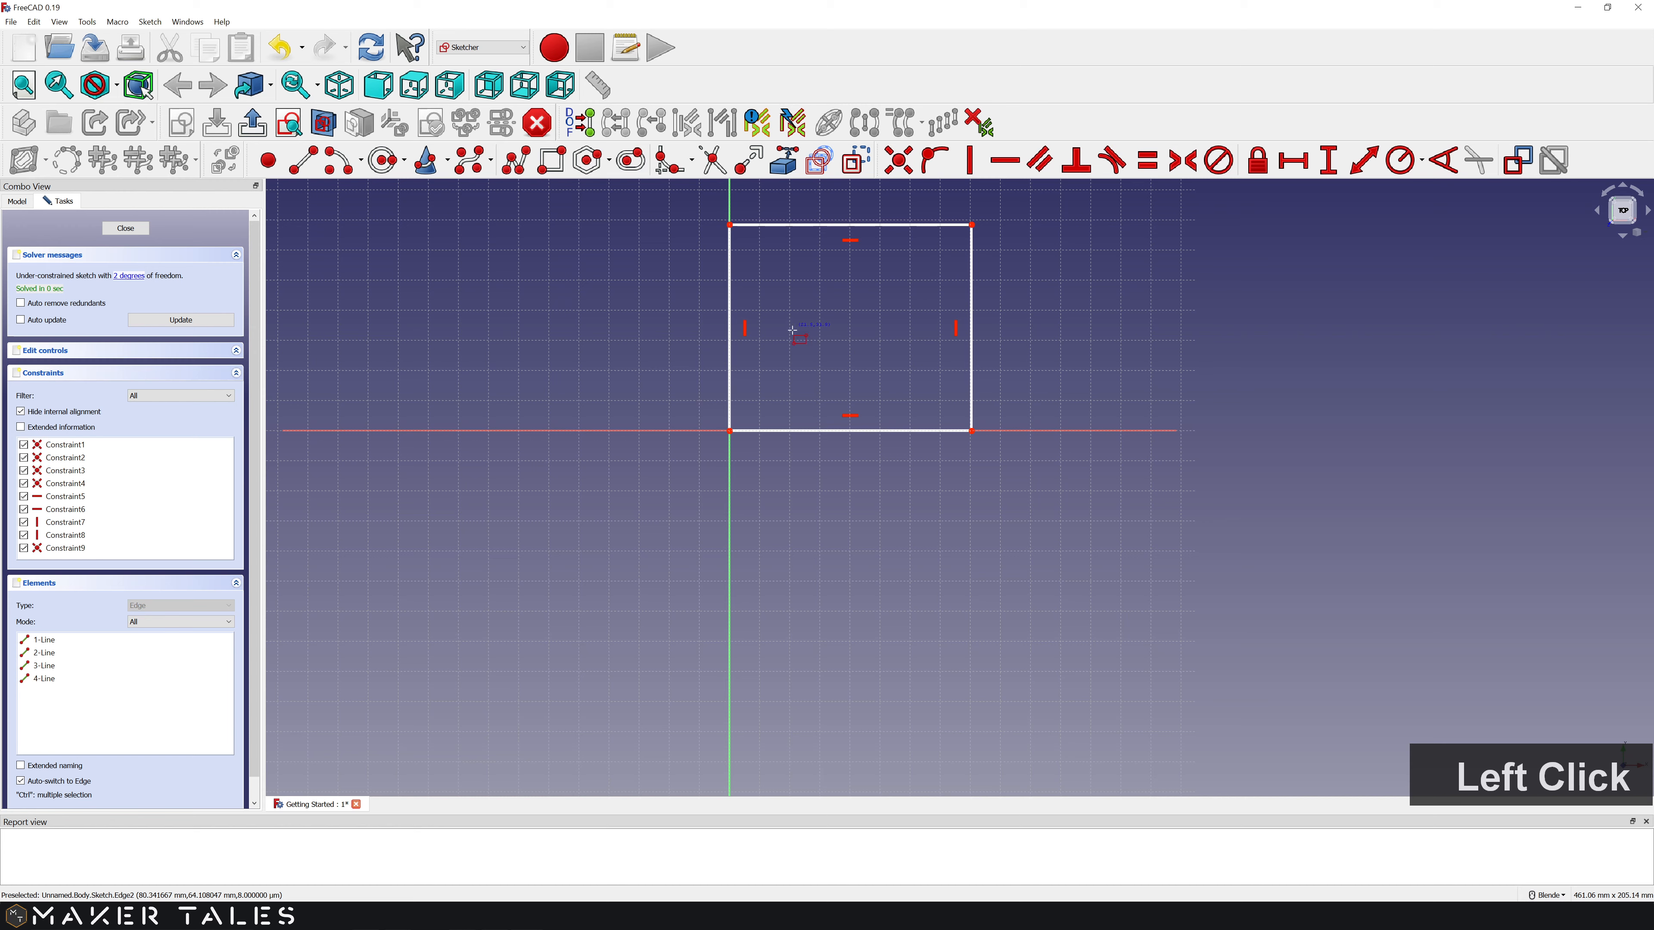
scroll(833, 355, "up", 3)
middle_click_drag(868, 355, 810, 543, "shift")
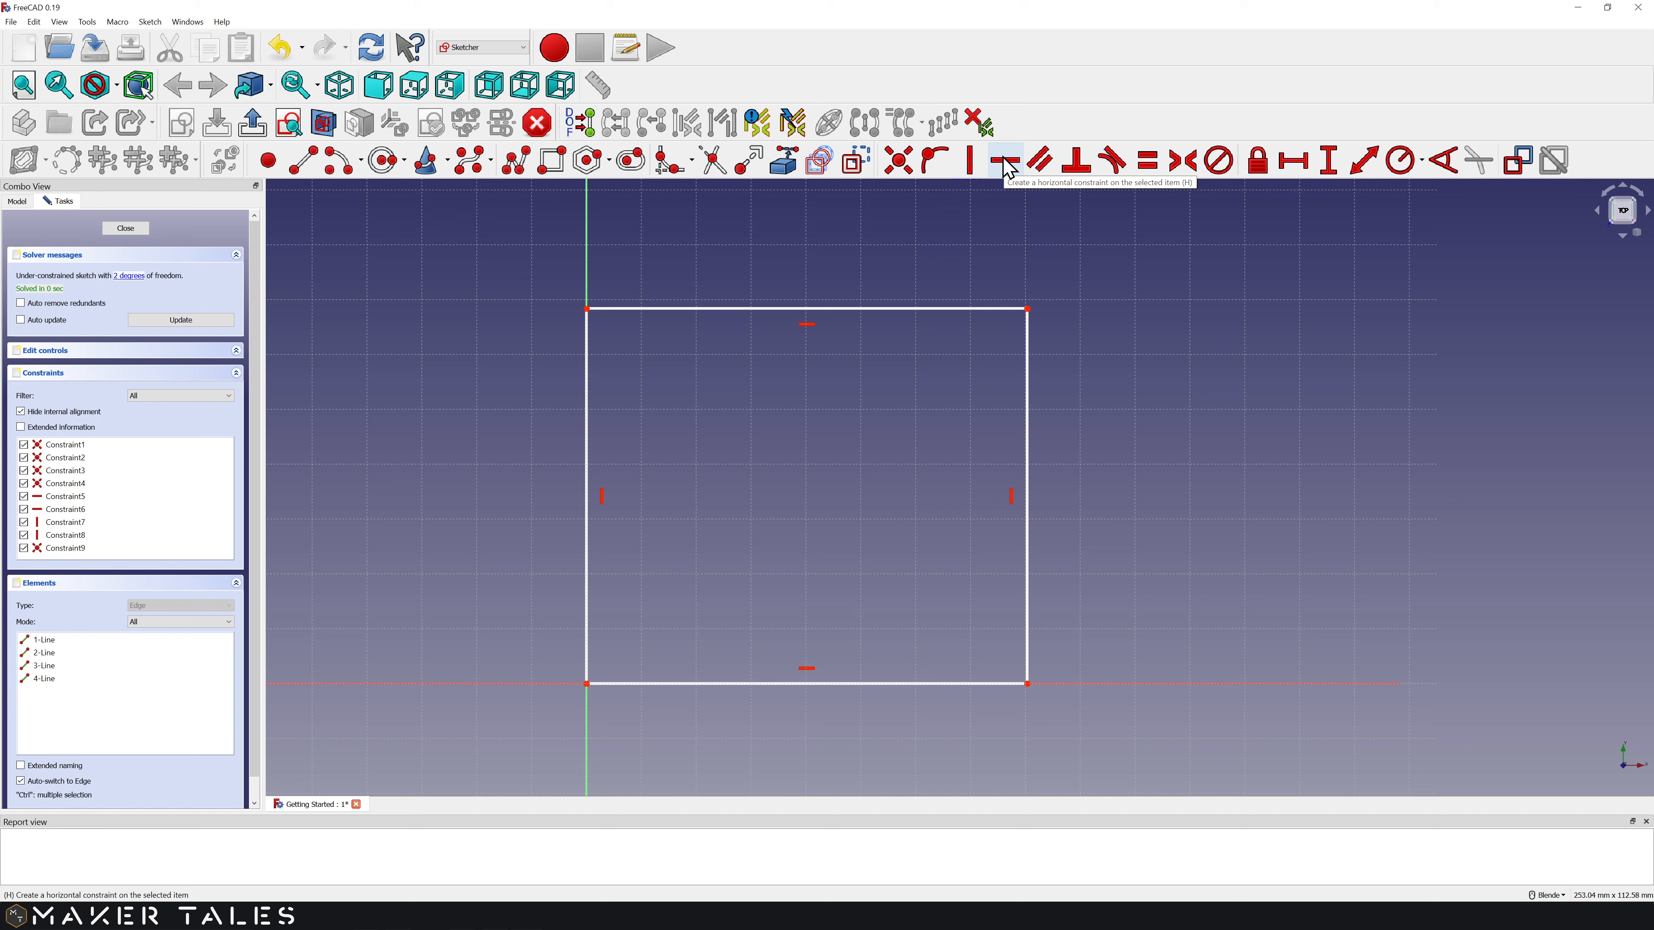
Step: Drag the rectangle's top-right corner inward to make it a smaller, roughly square shape
left_click(971, 162)
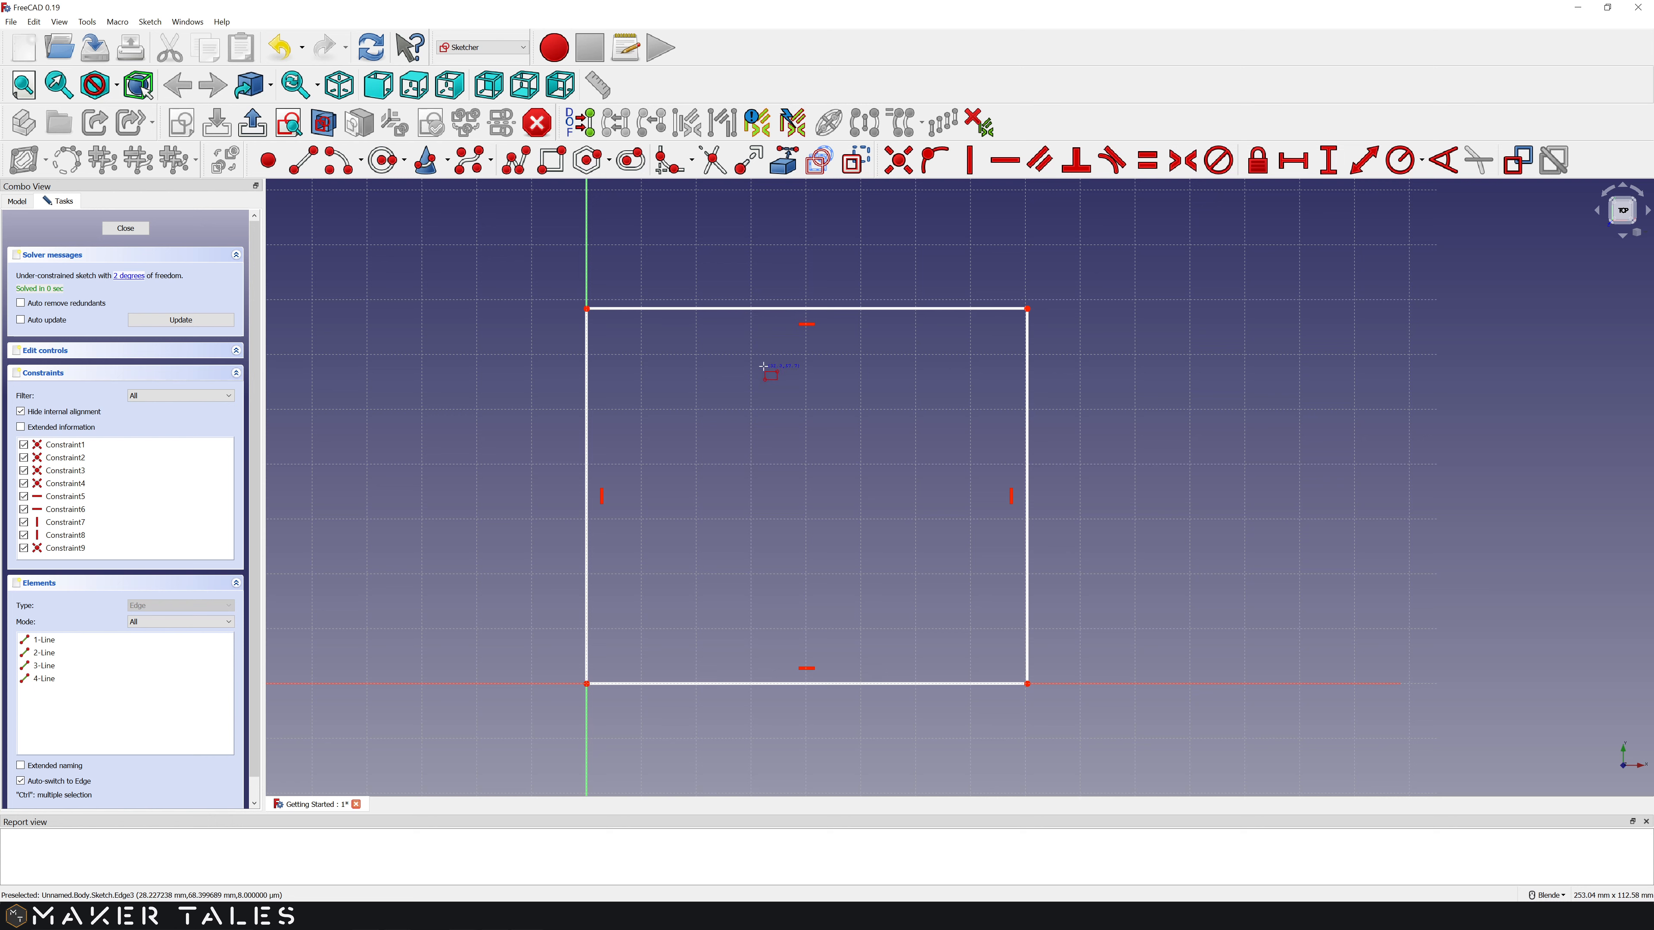
left_click_drag(1027, 309, 925, 380)
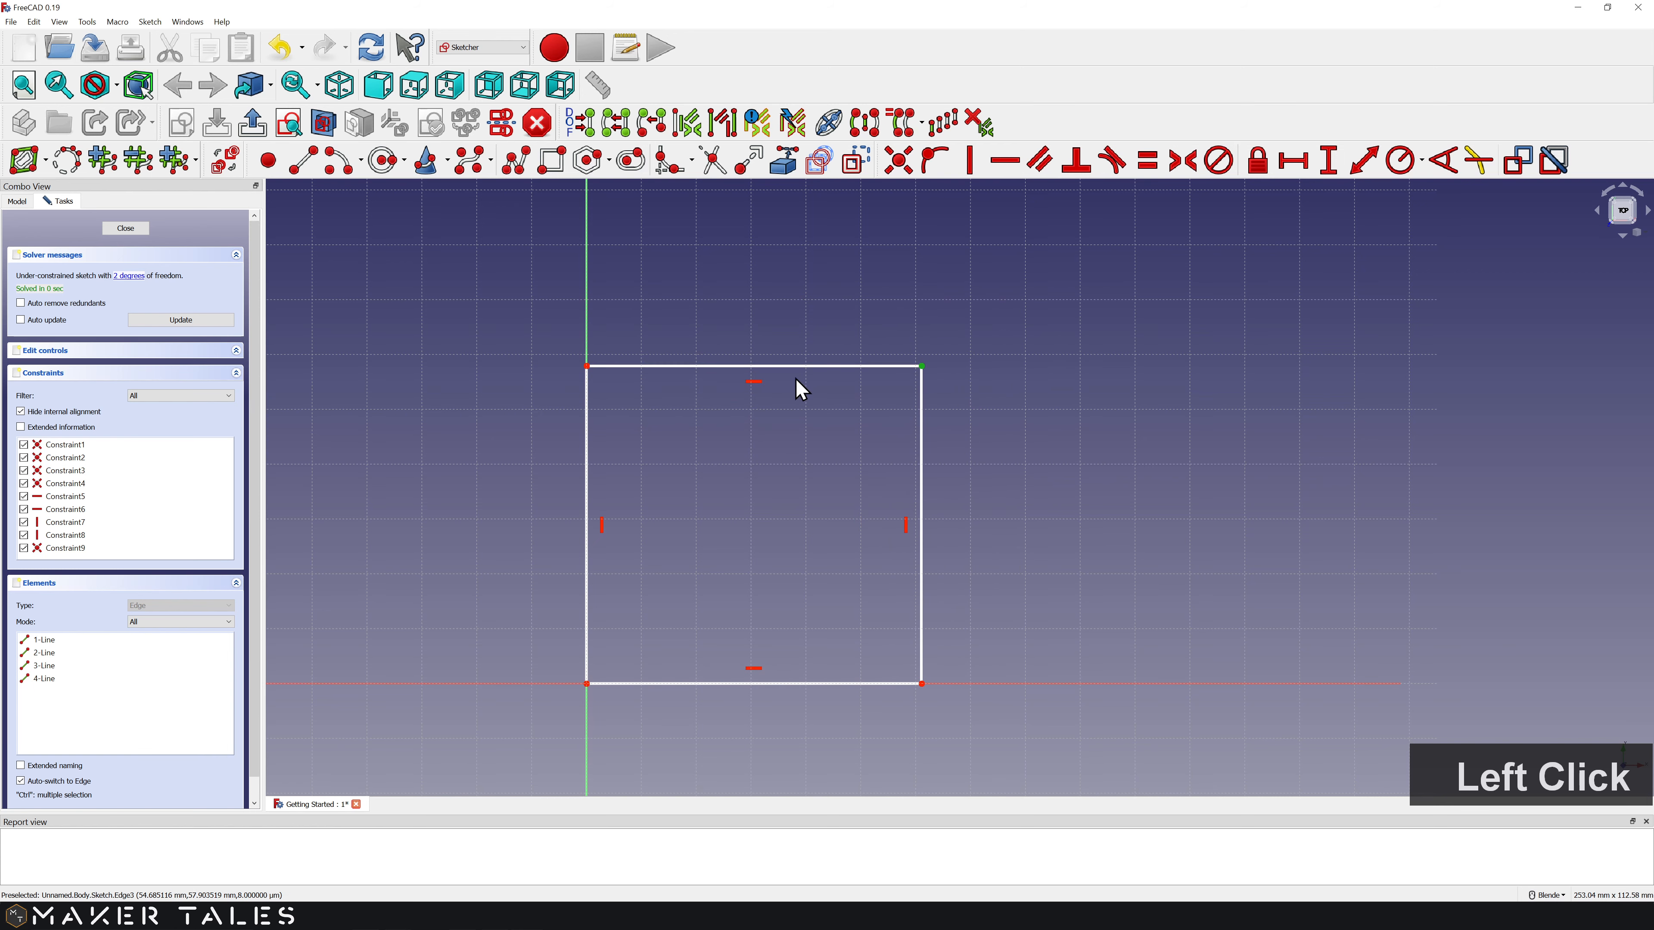
Step: Rejoin the loose top-right corner with a Coincident constraint and make the top edge horizontal again
left_click(761, 386)
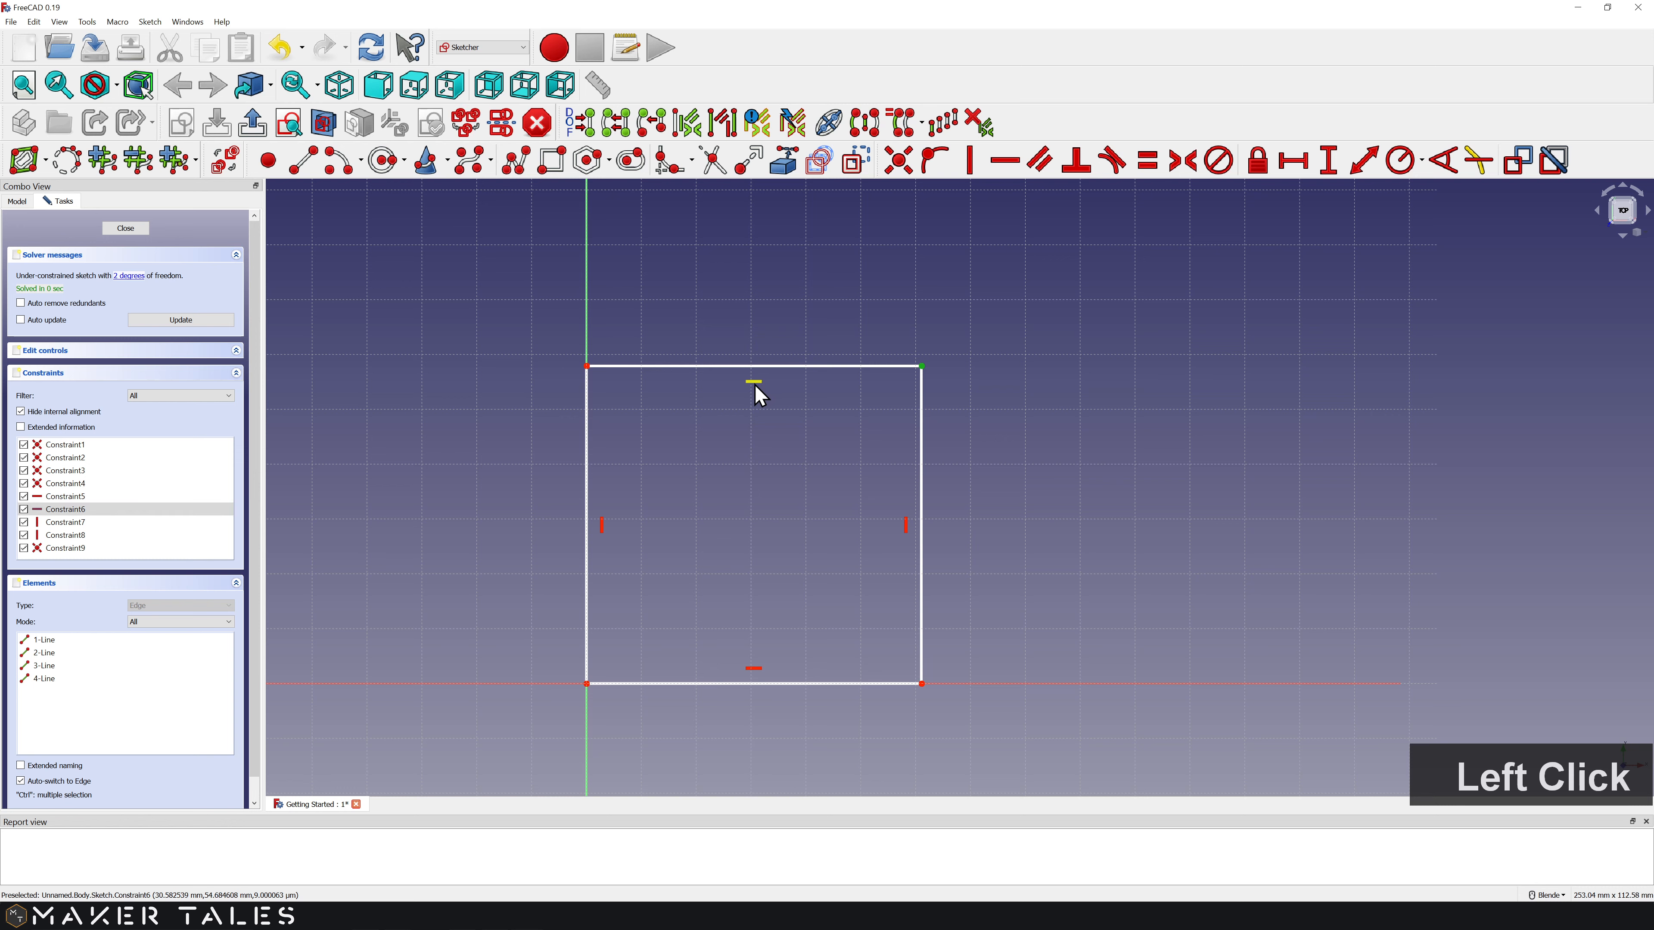
key("Delete")
left_click_drag(922, 368, 915, 289)
left_click_drag(921, 366, 725, 269)
left_click(725, 270)
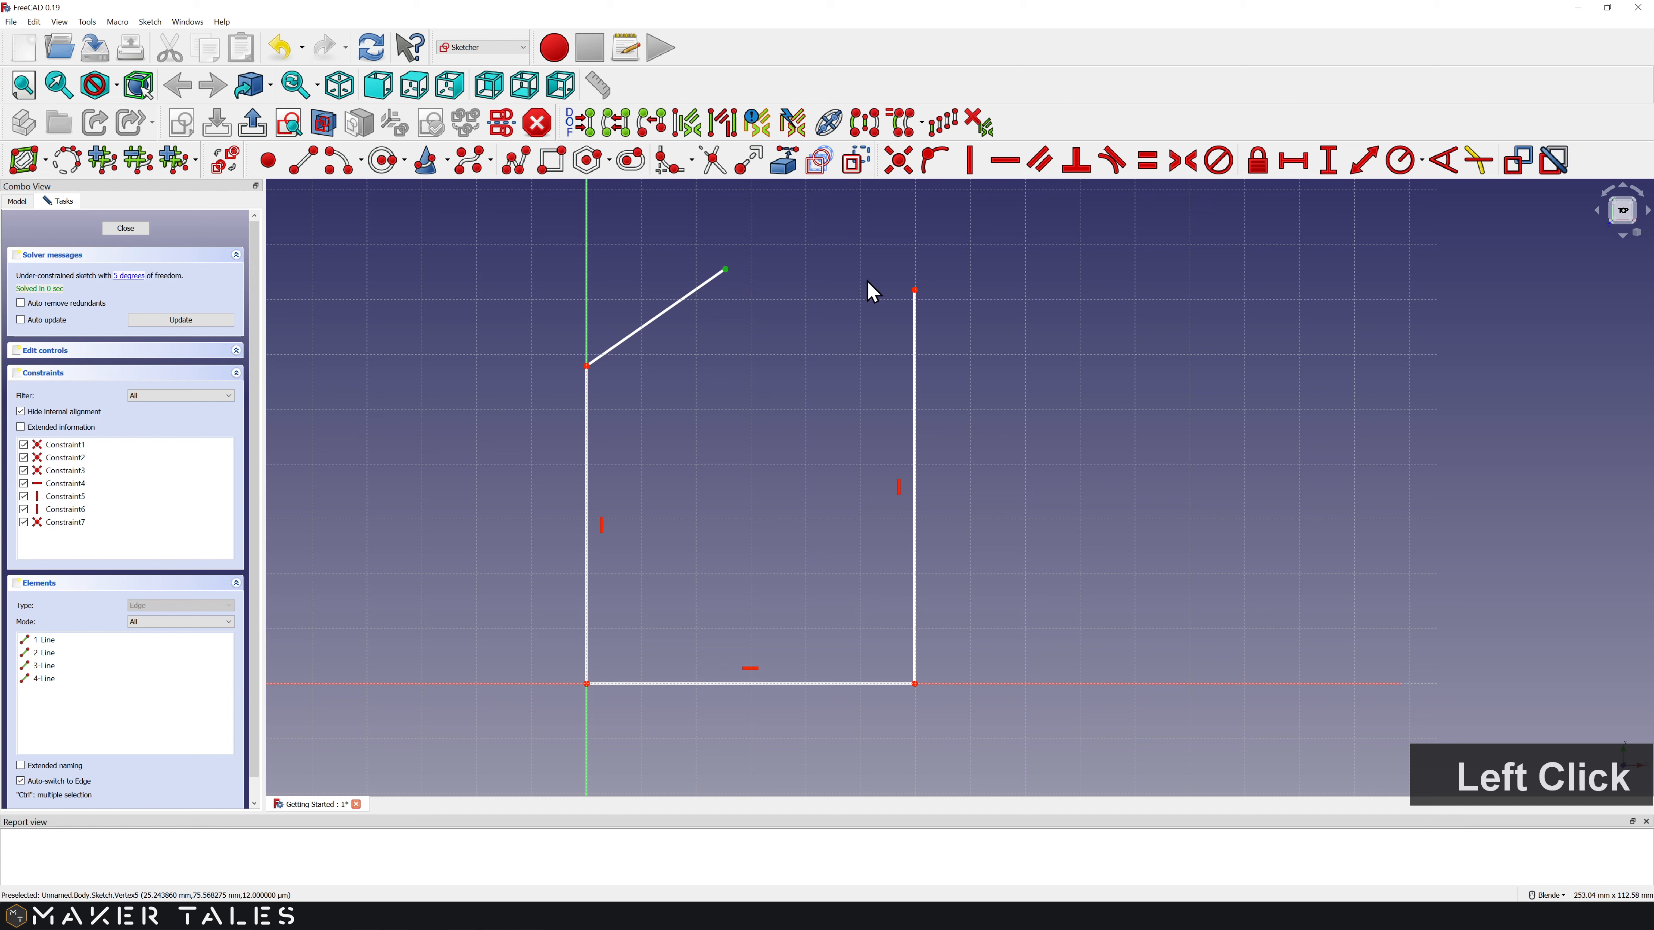
left_click(915, 291)
left_click(904, 168)
left_click_drag(725, 269, 957, 293)
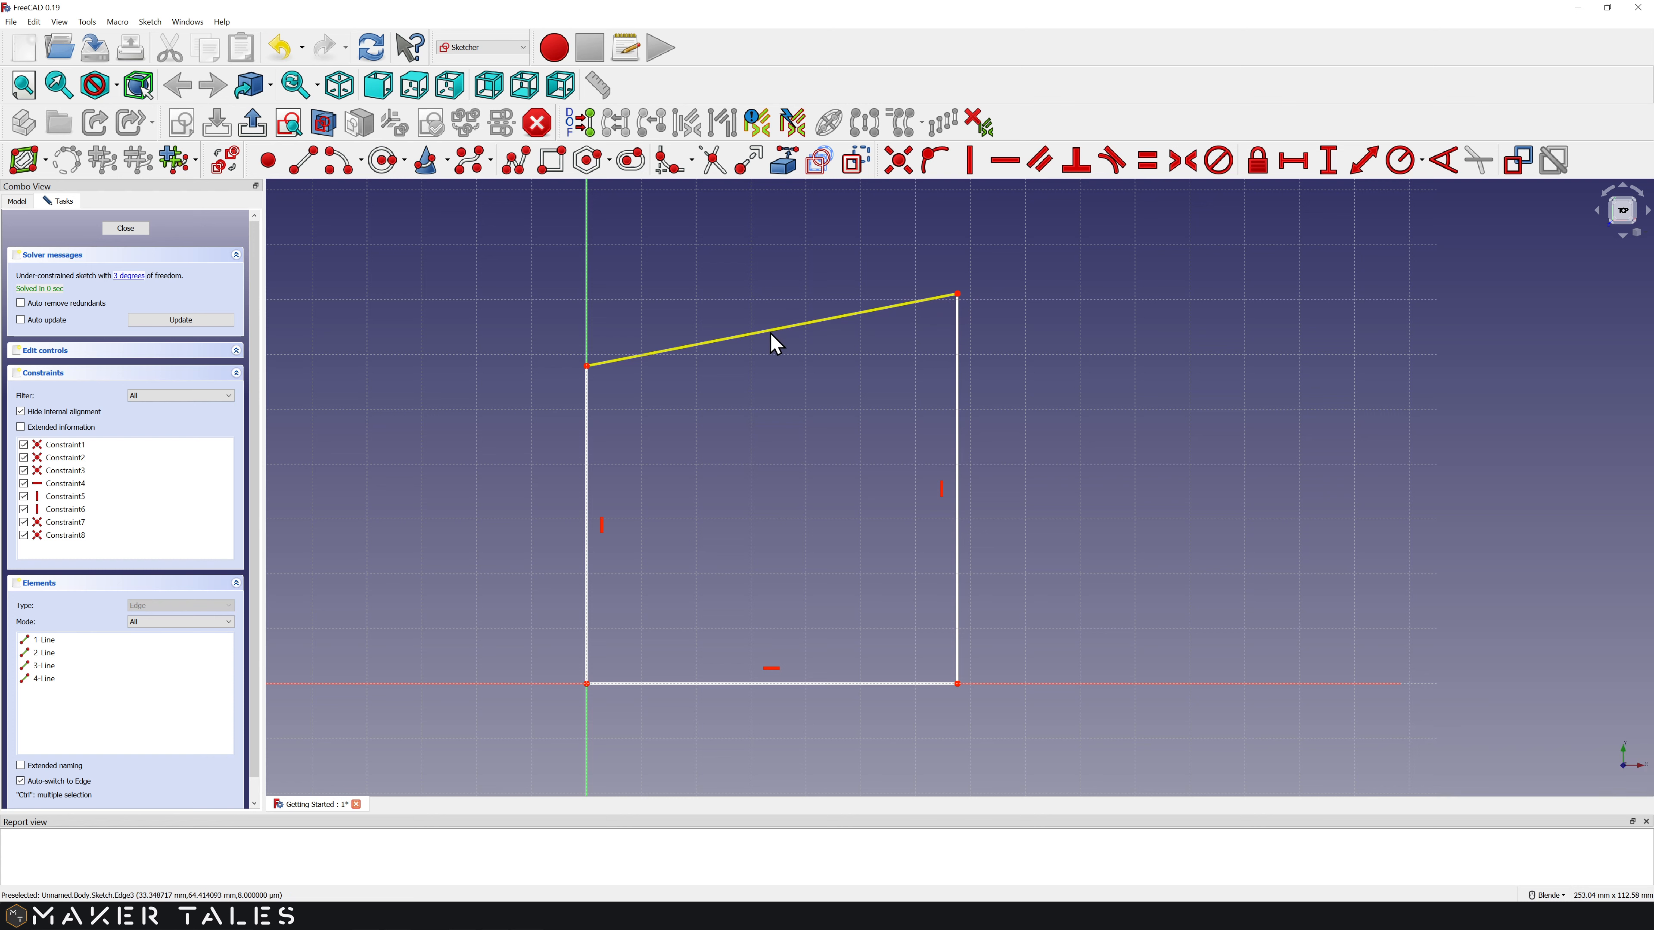
left_click(770, 337)
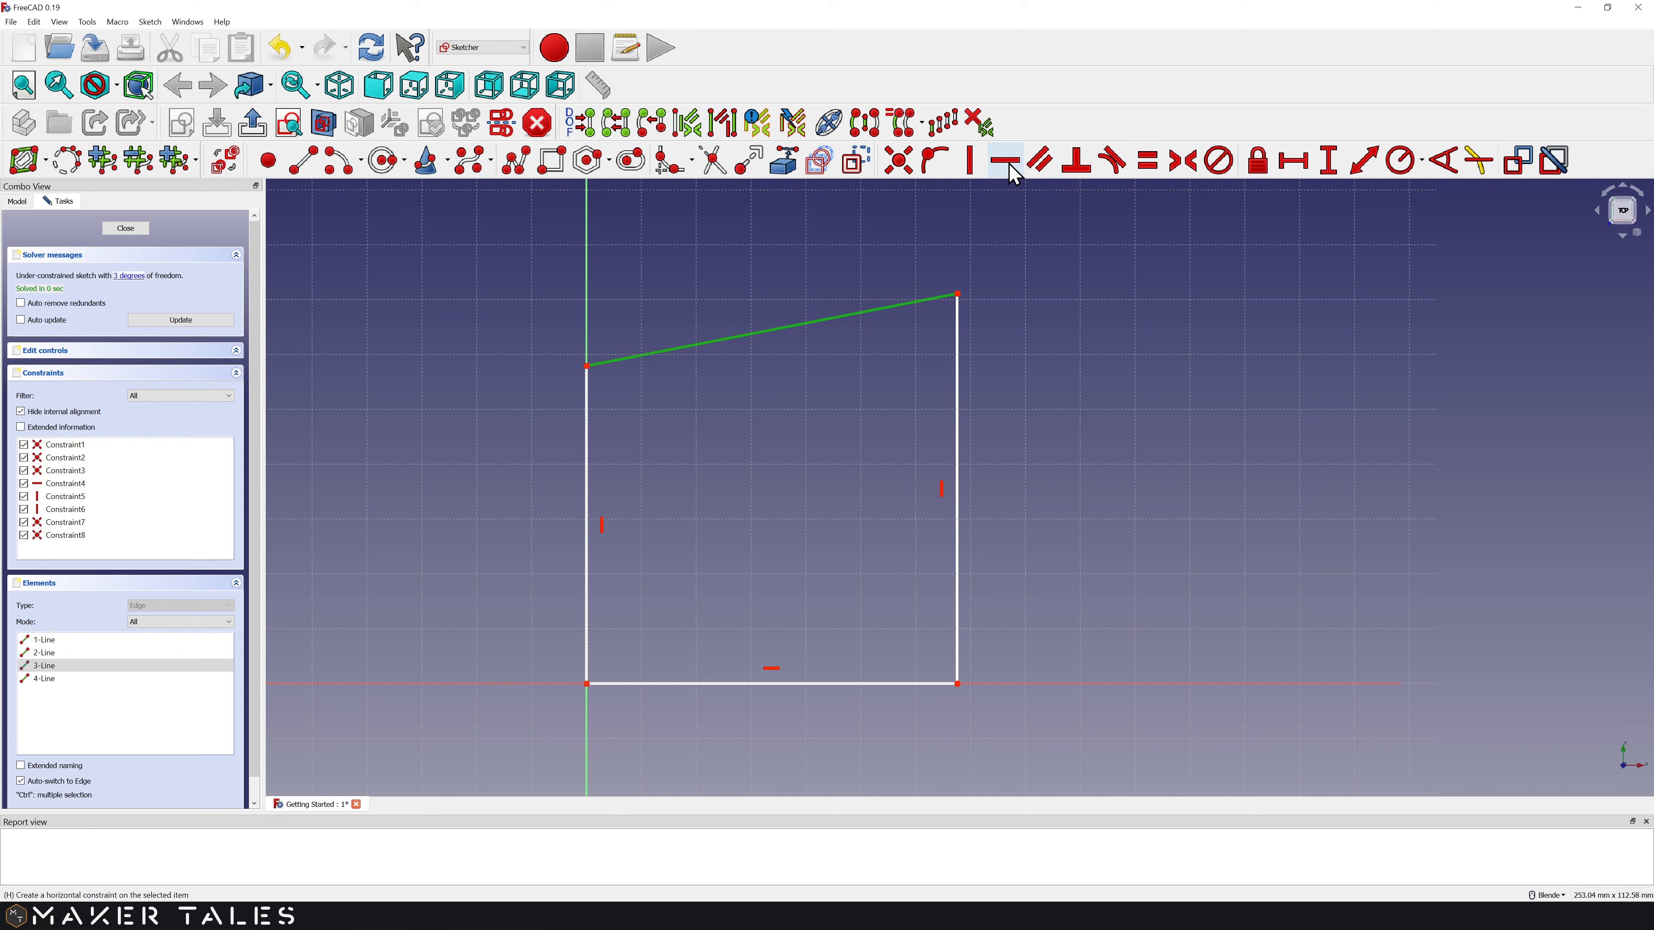
key("h")
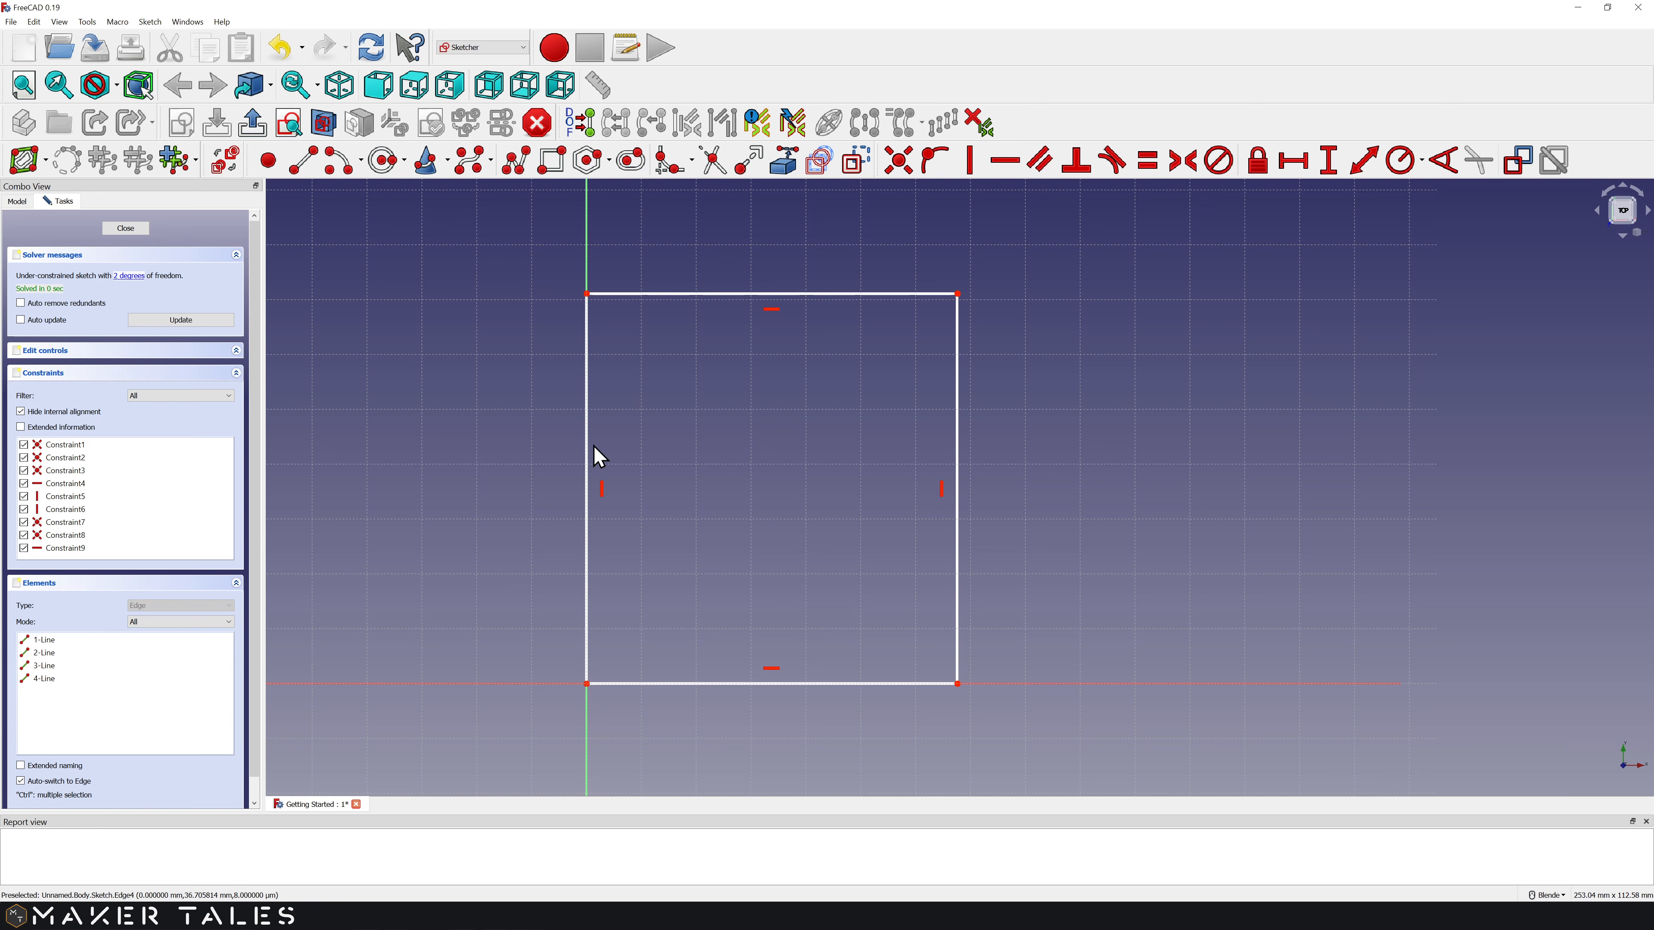
Step: Give the left edge a 30 mm vertical distance constraint, leaving 1 degree of freedom
left_click(584, 433)
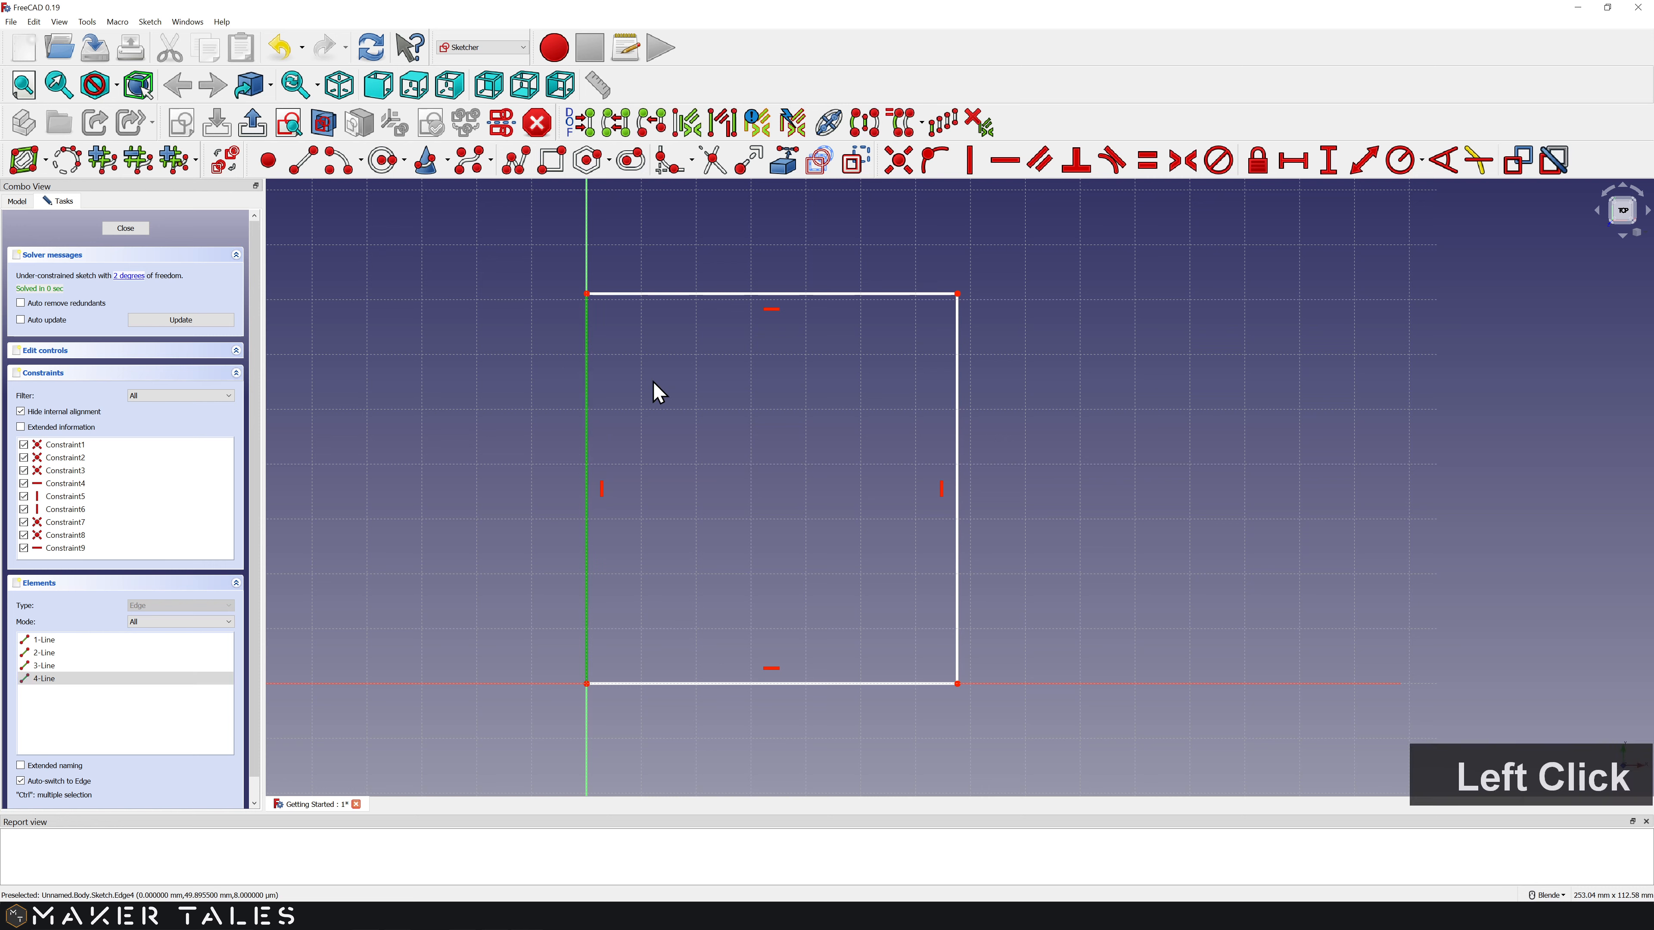
left_click(1332, 178)
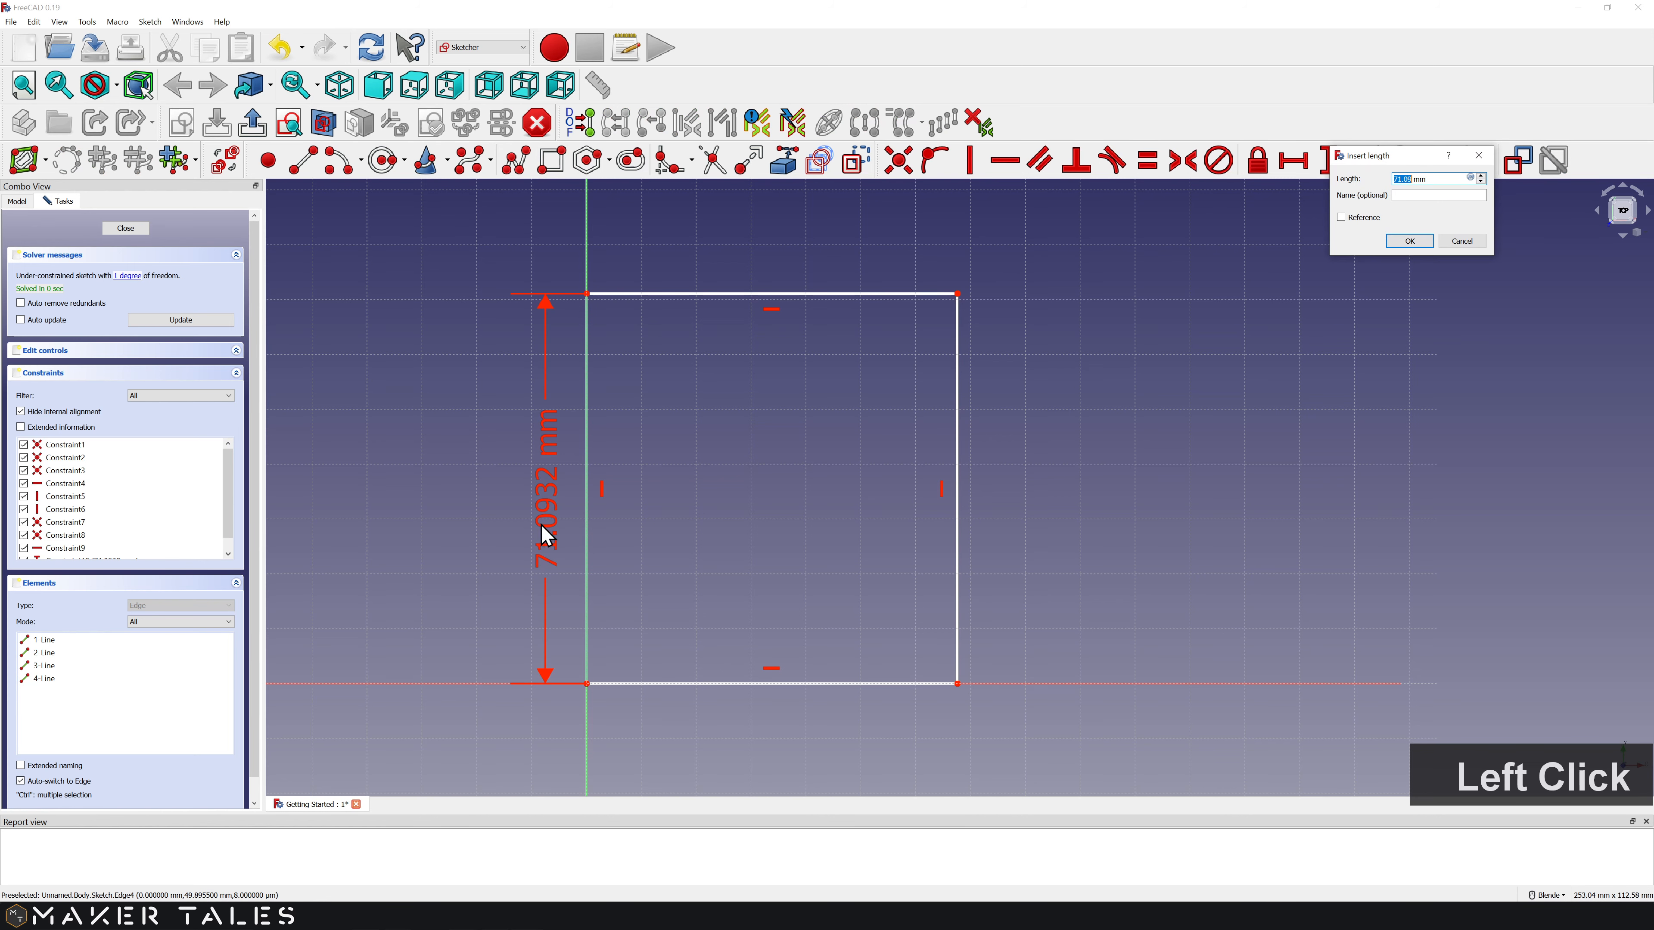
left_click_drag(1409, 157, 743, 341)
type("30")
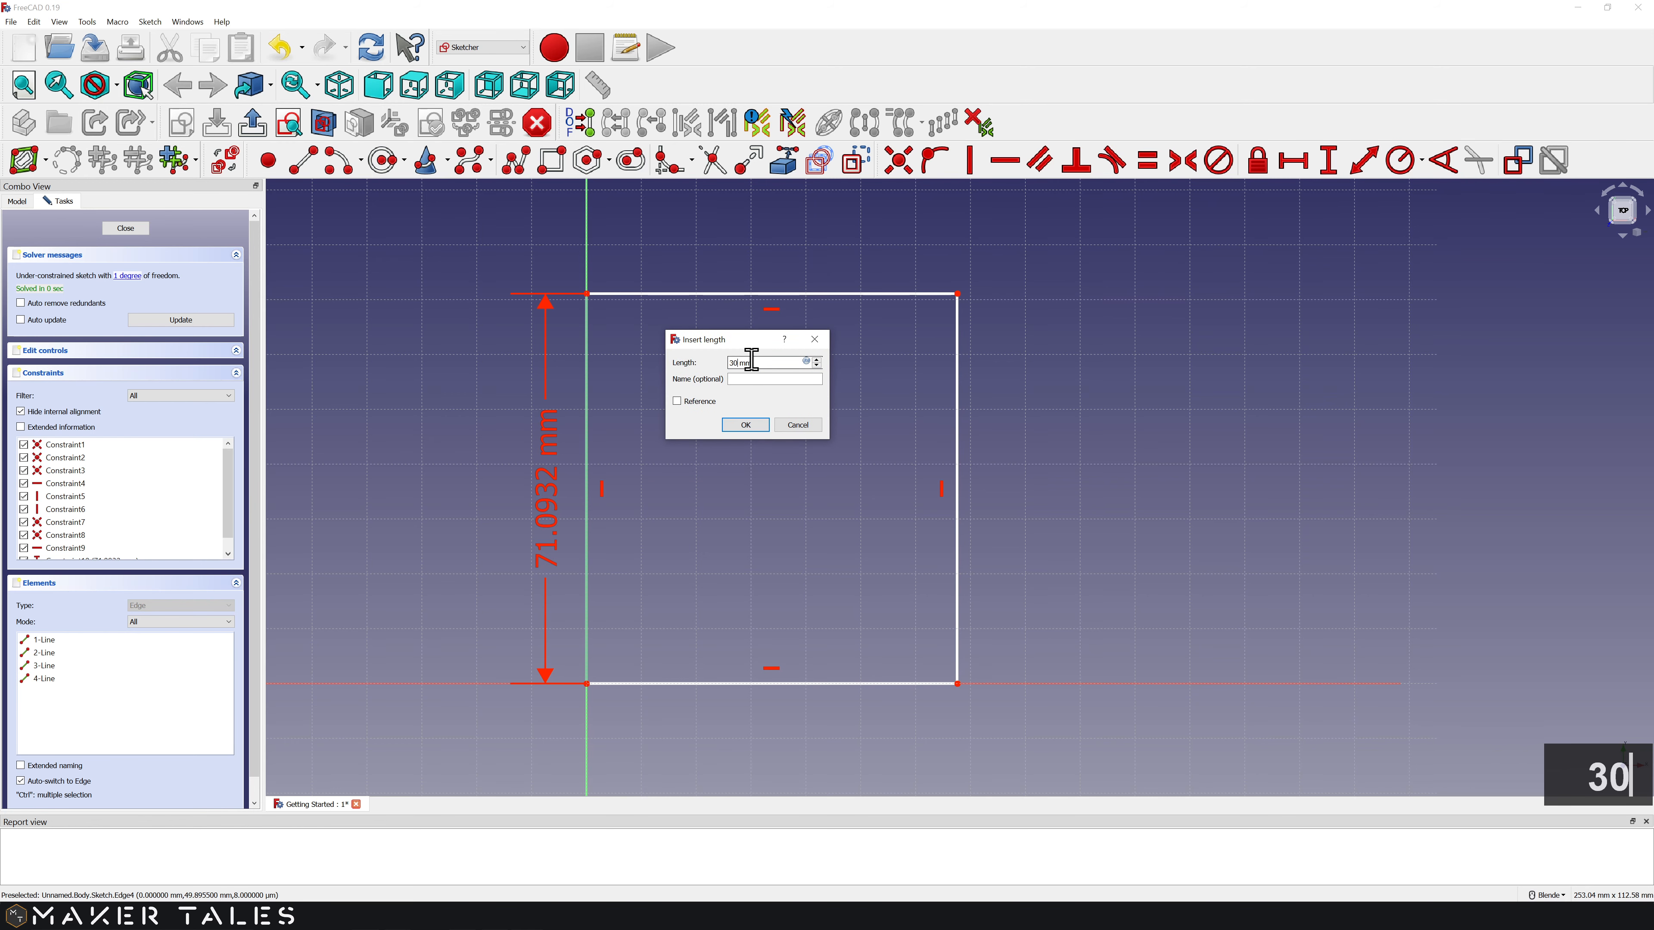
left_click(765, 424)
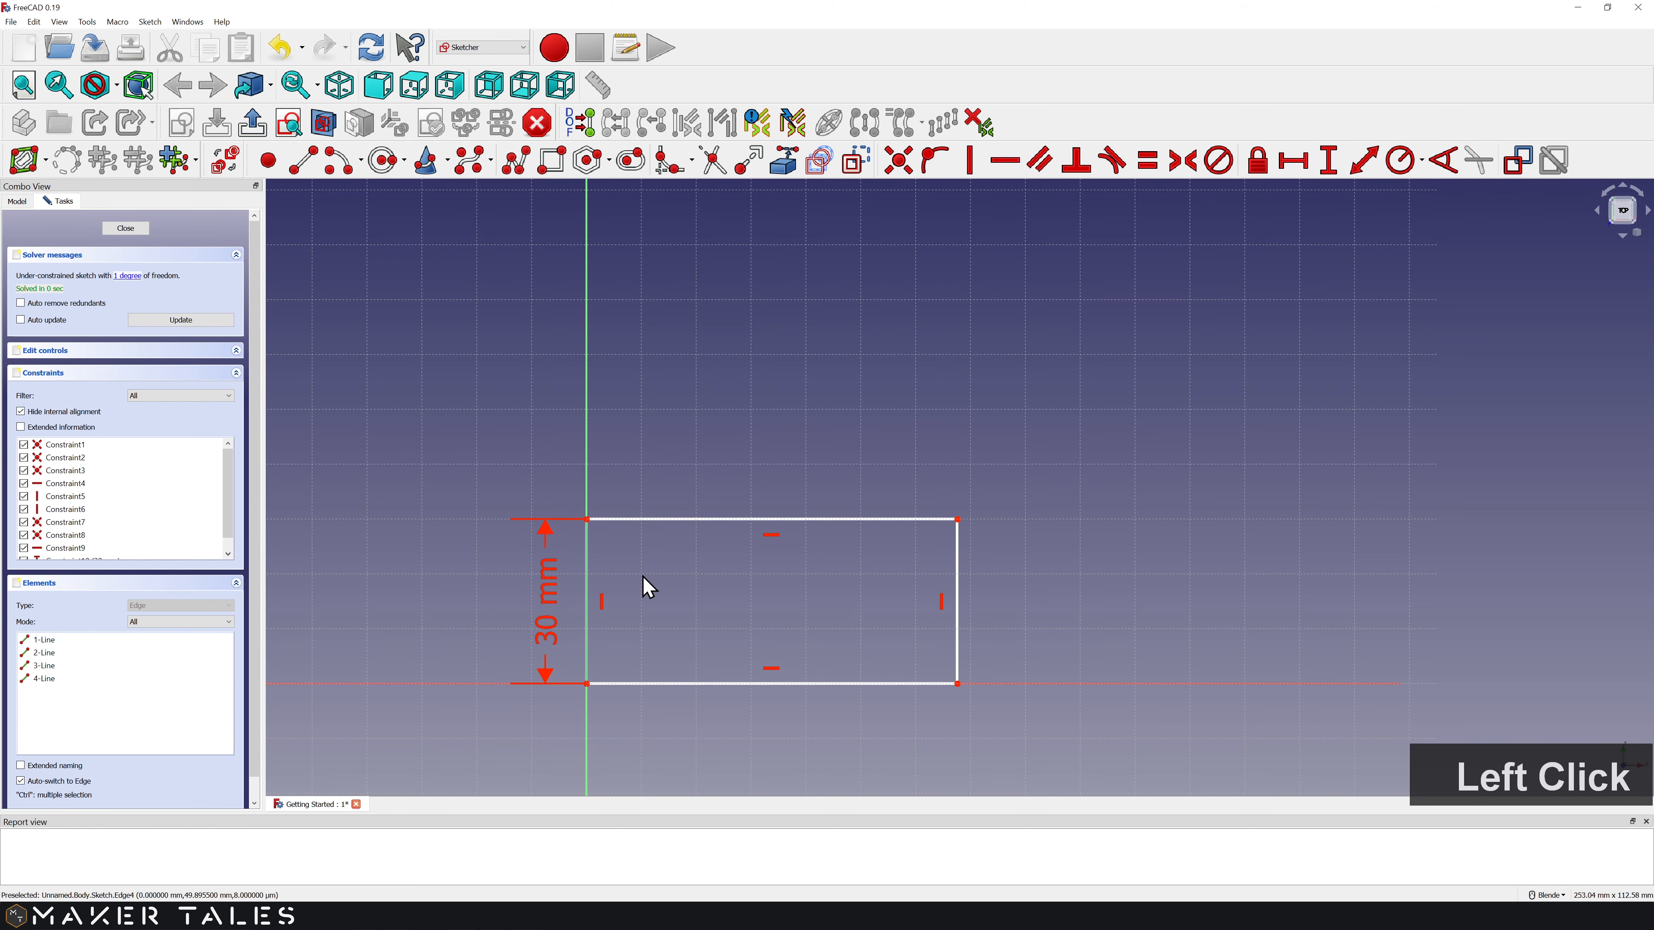
scroll(660, 633, "up", 2)
mouse_move(660, 650)
middle_mouse_down("shift")
mouse_move(713, 509)
mouse_move(786, 430)
middle_mouse_up("shift")
left_click(711, 507)
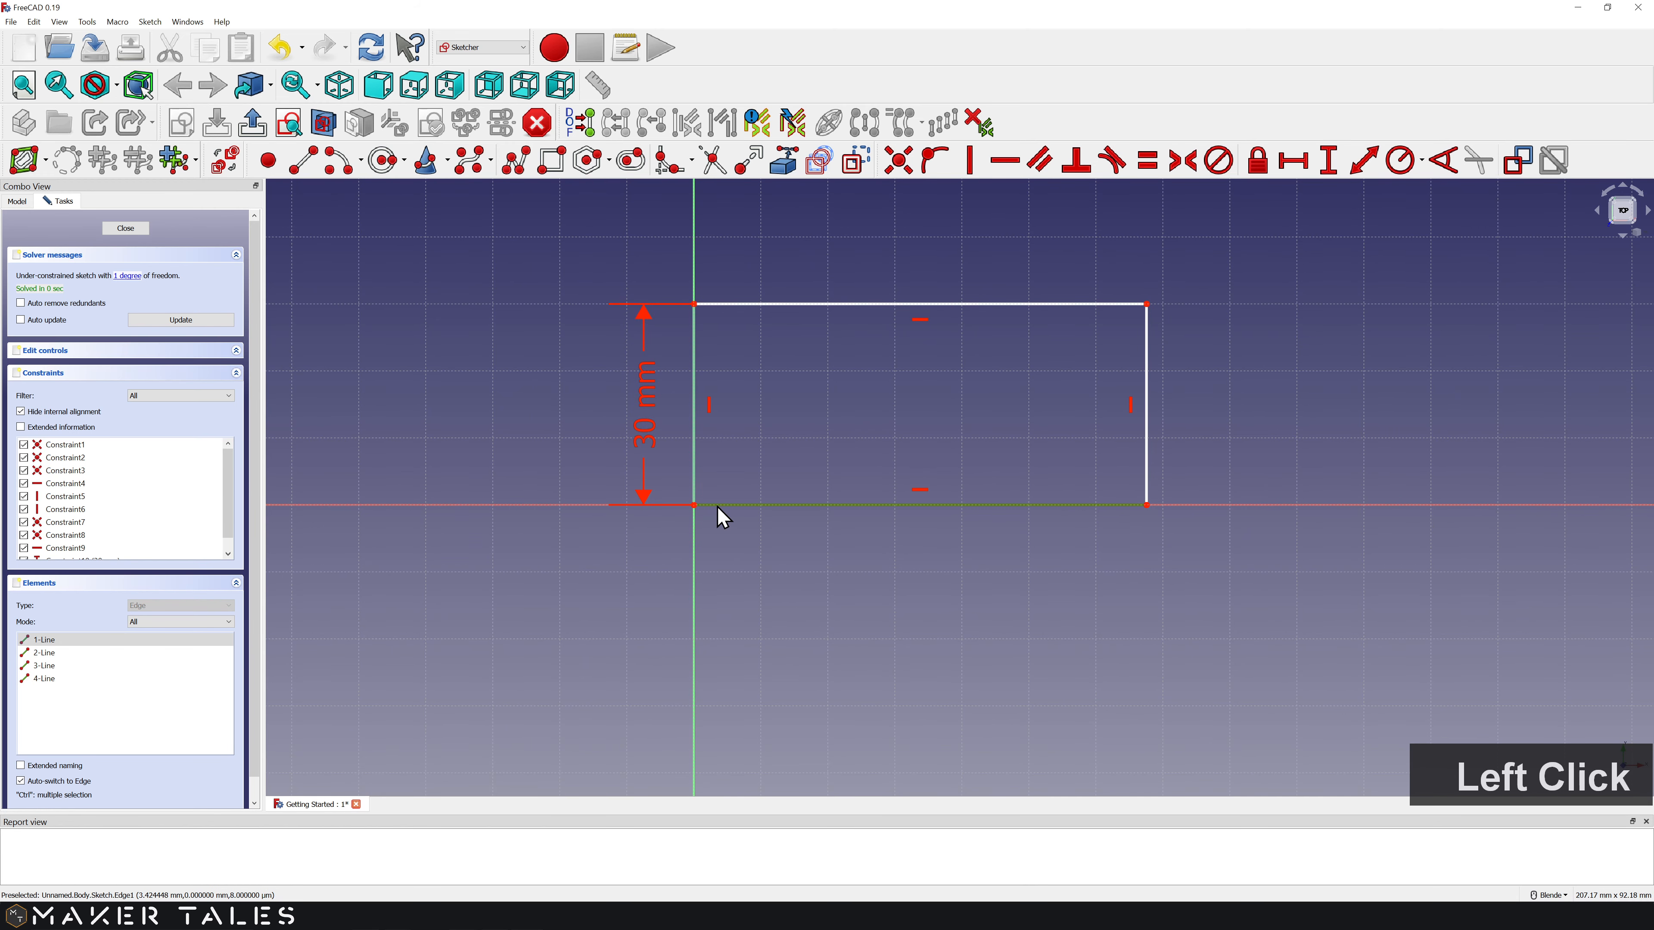
left_click(705, 535)
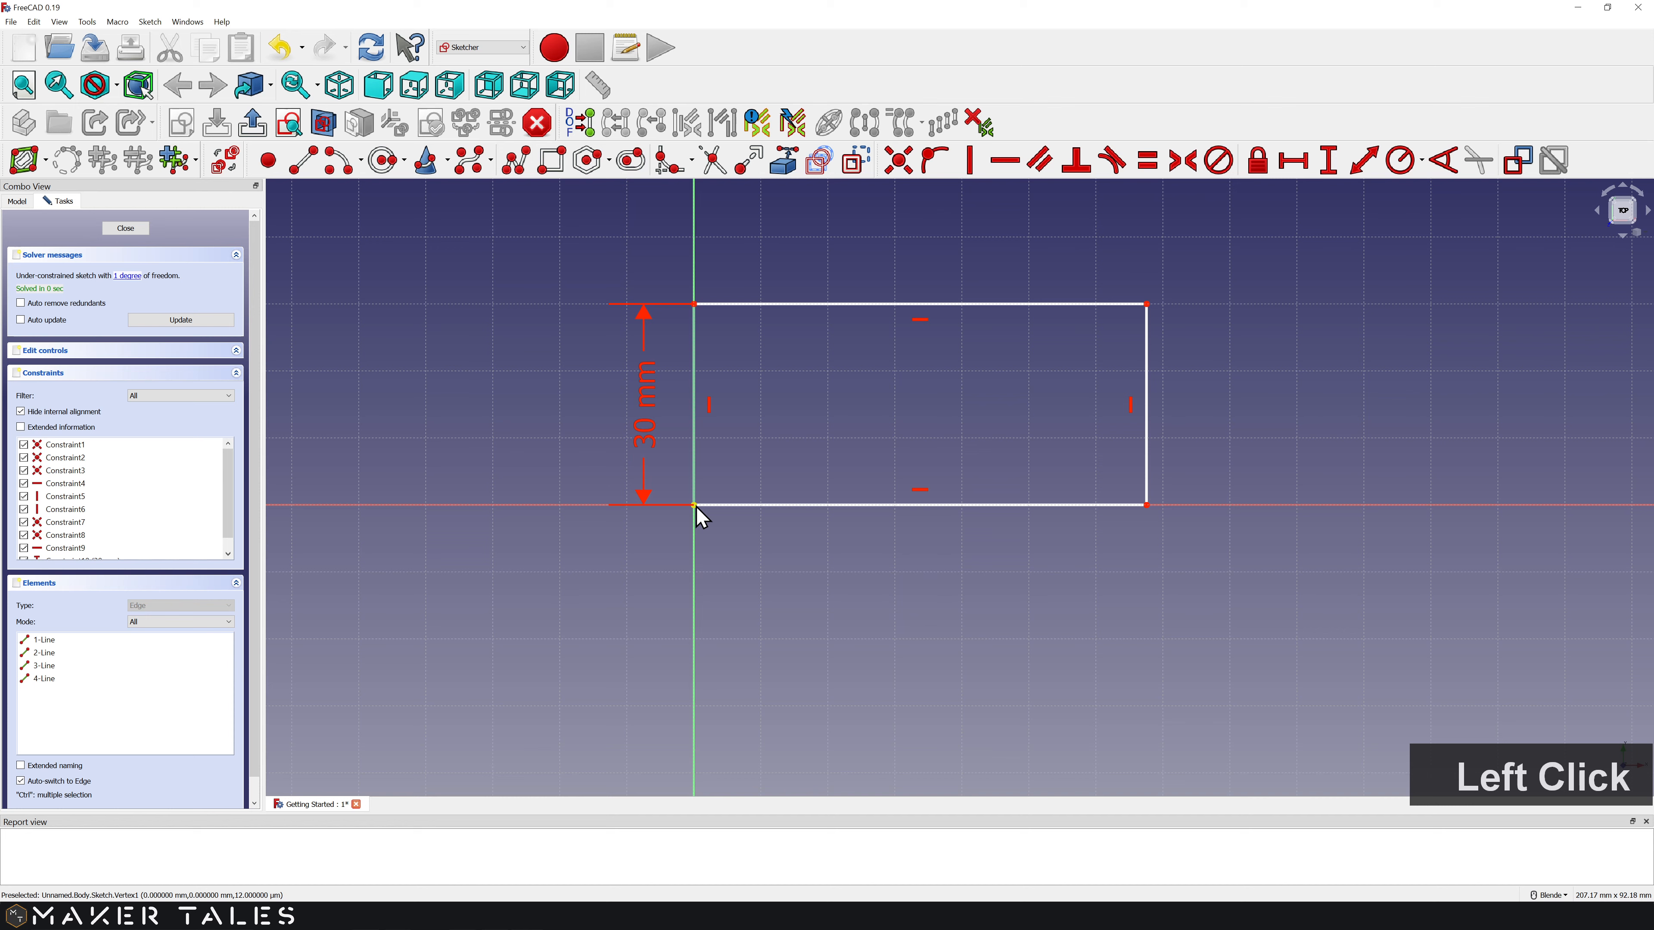
left_click(1144, 506)
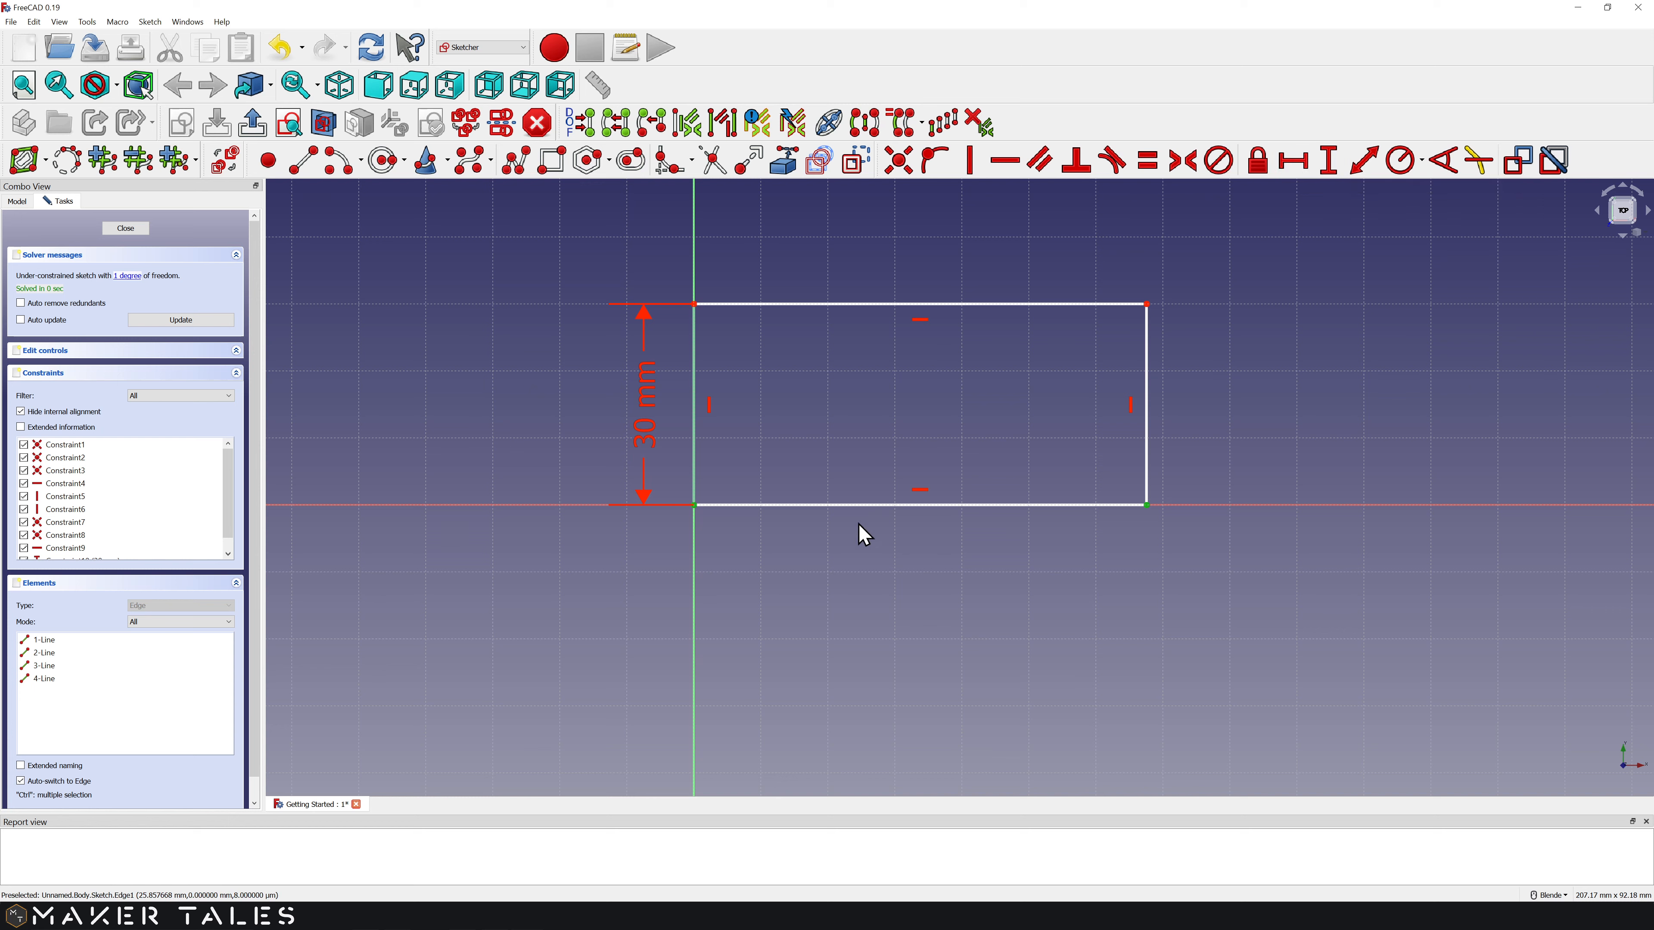
Step: Add a 30 mm horizontal width to the bottom edge, then delete that dimension
left_click(774, 557)
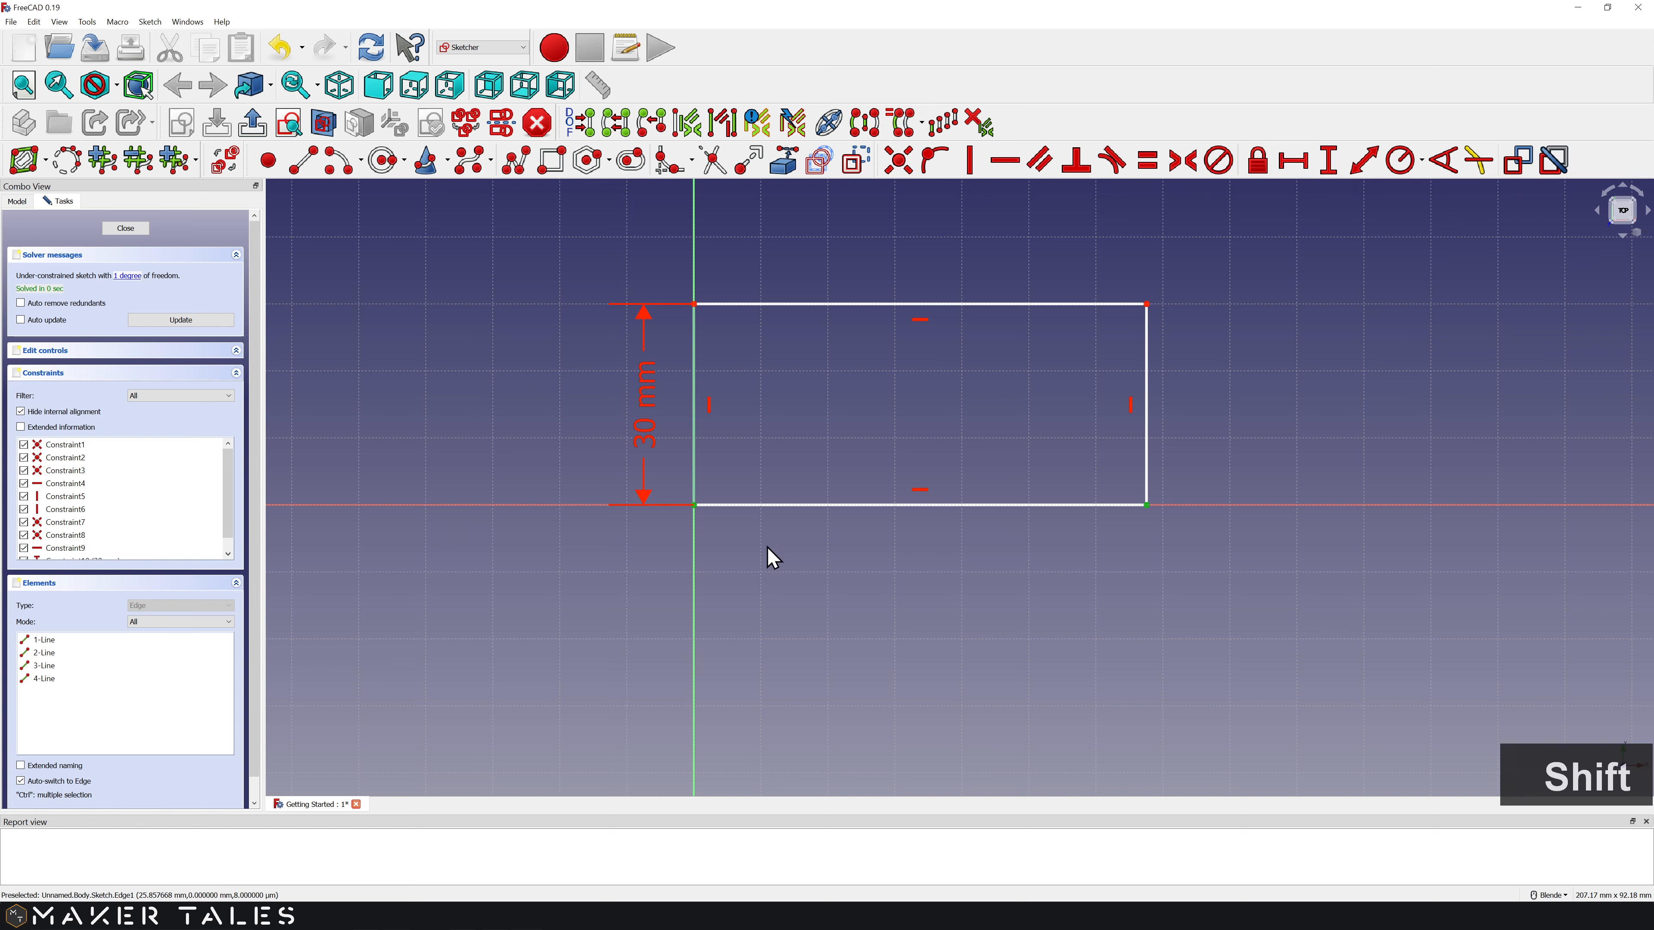
key("shift+h")
type("30")
left_click(847, 621)
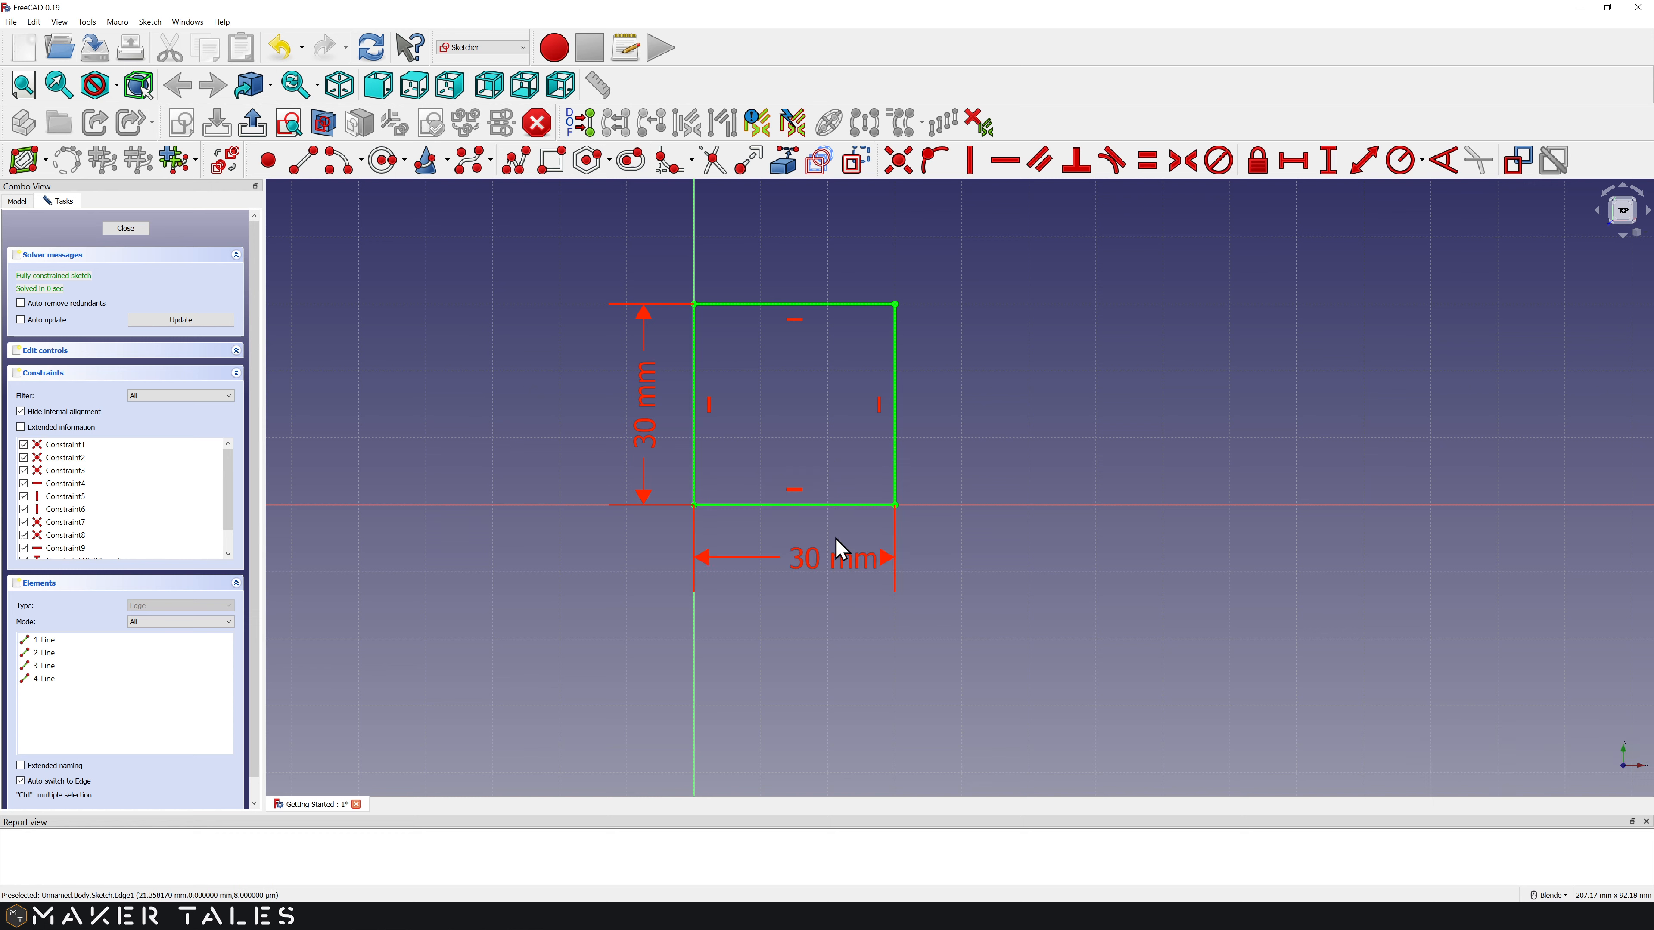
left_click(818, 561)
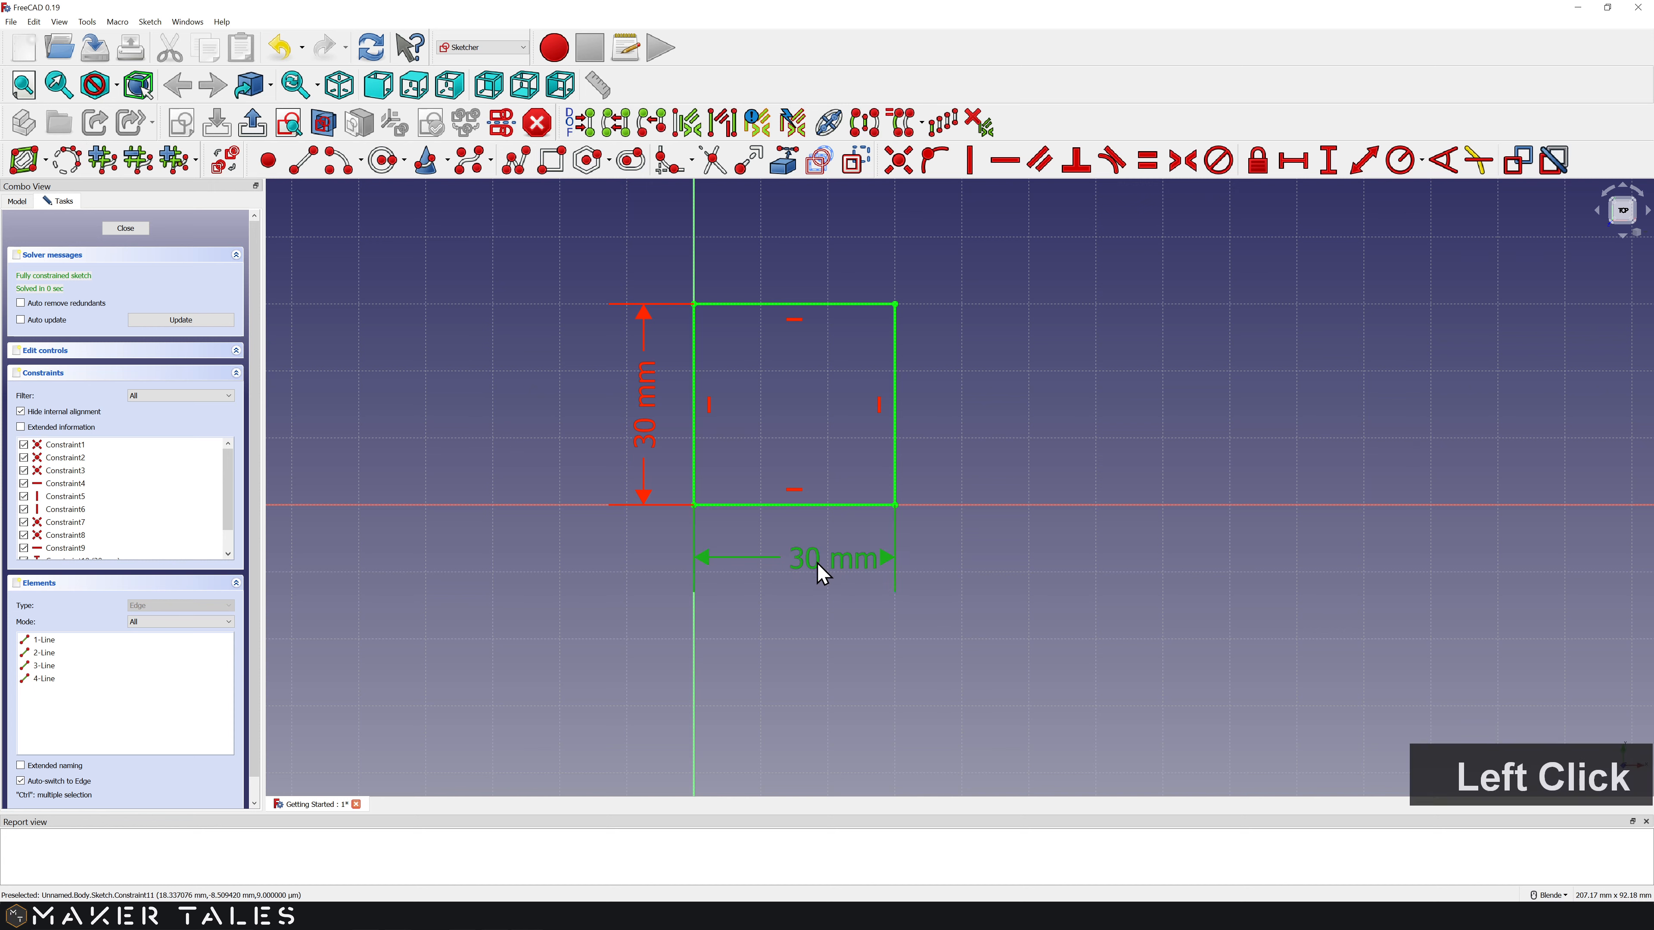
key("Delete")
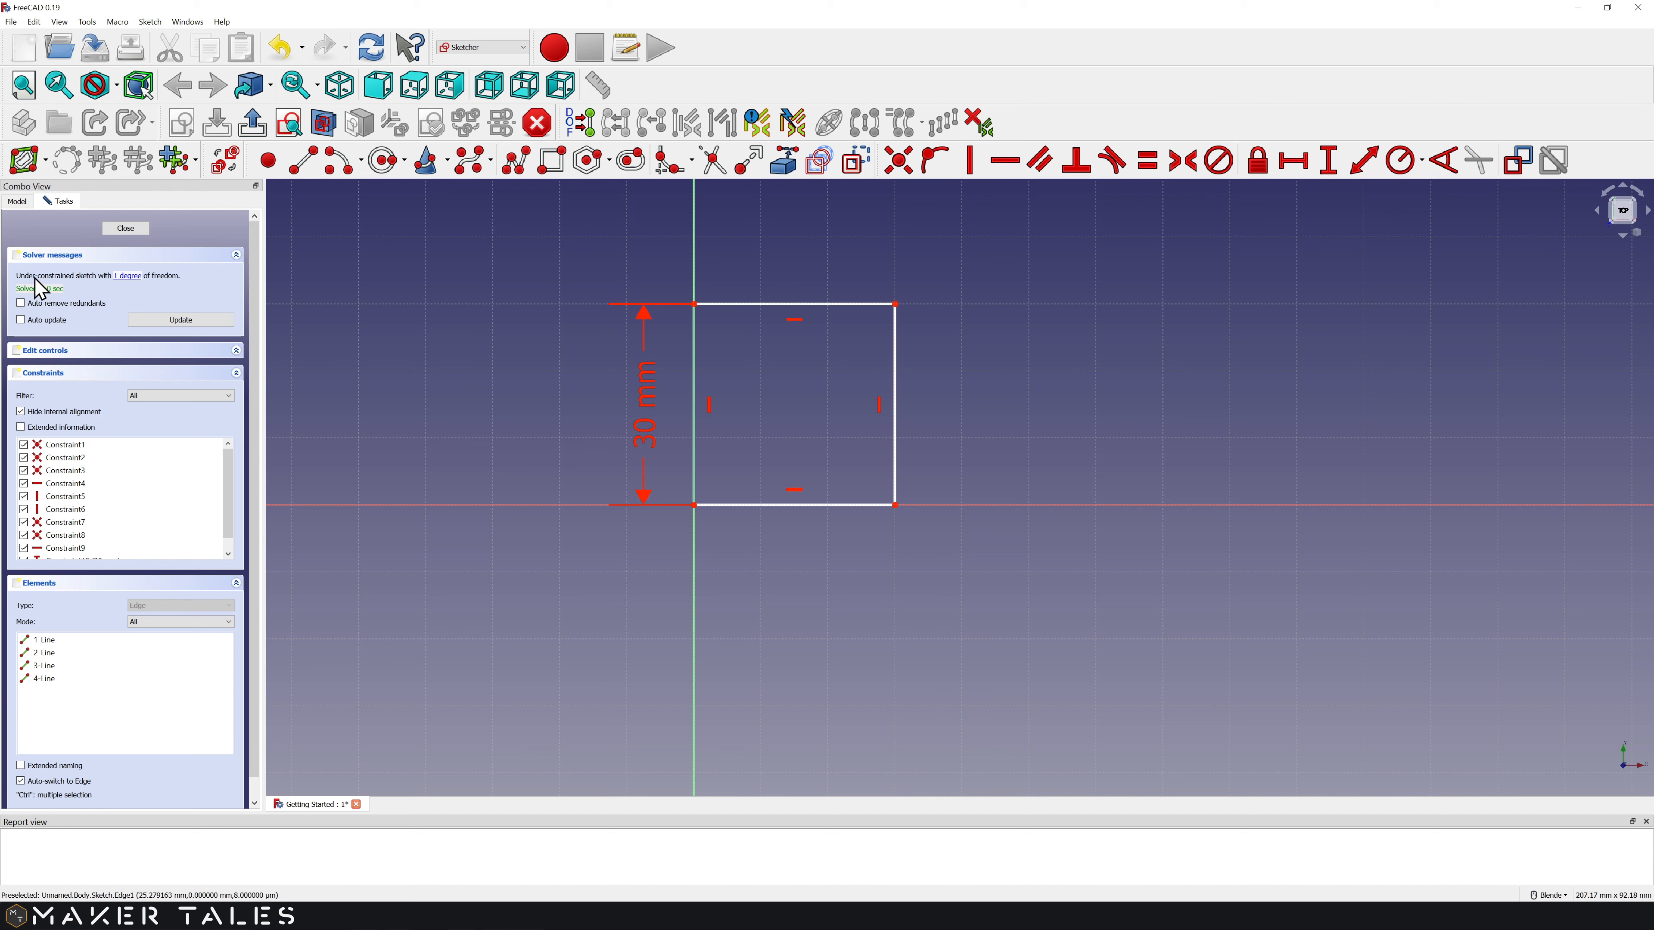
Step: Narrow the rectangle and re-apply a 30 mm horizontal width to the bottom edge
left_click_drag(894, 404, 836, 404)
left_click(783, 505)
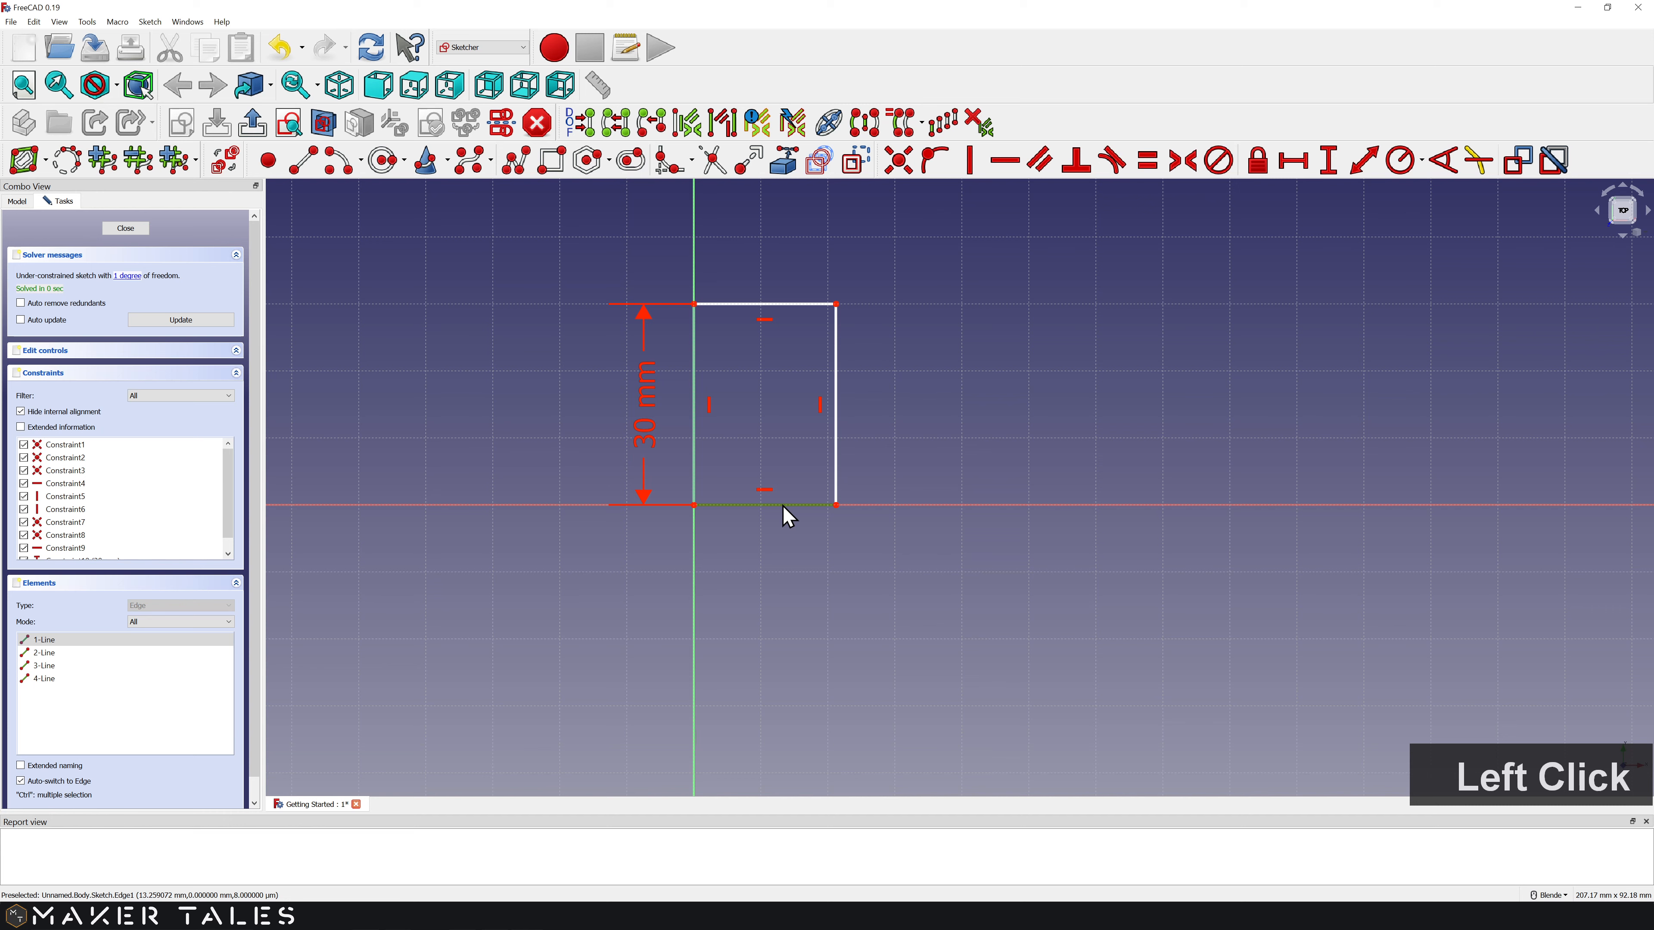
key("shift+h")
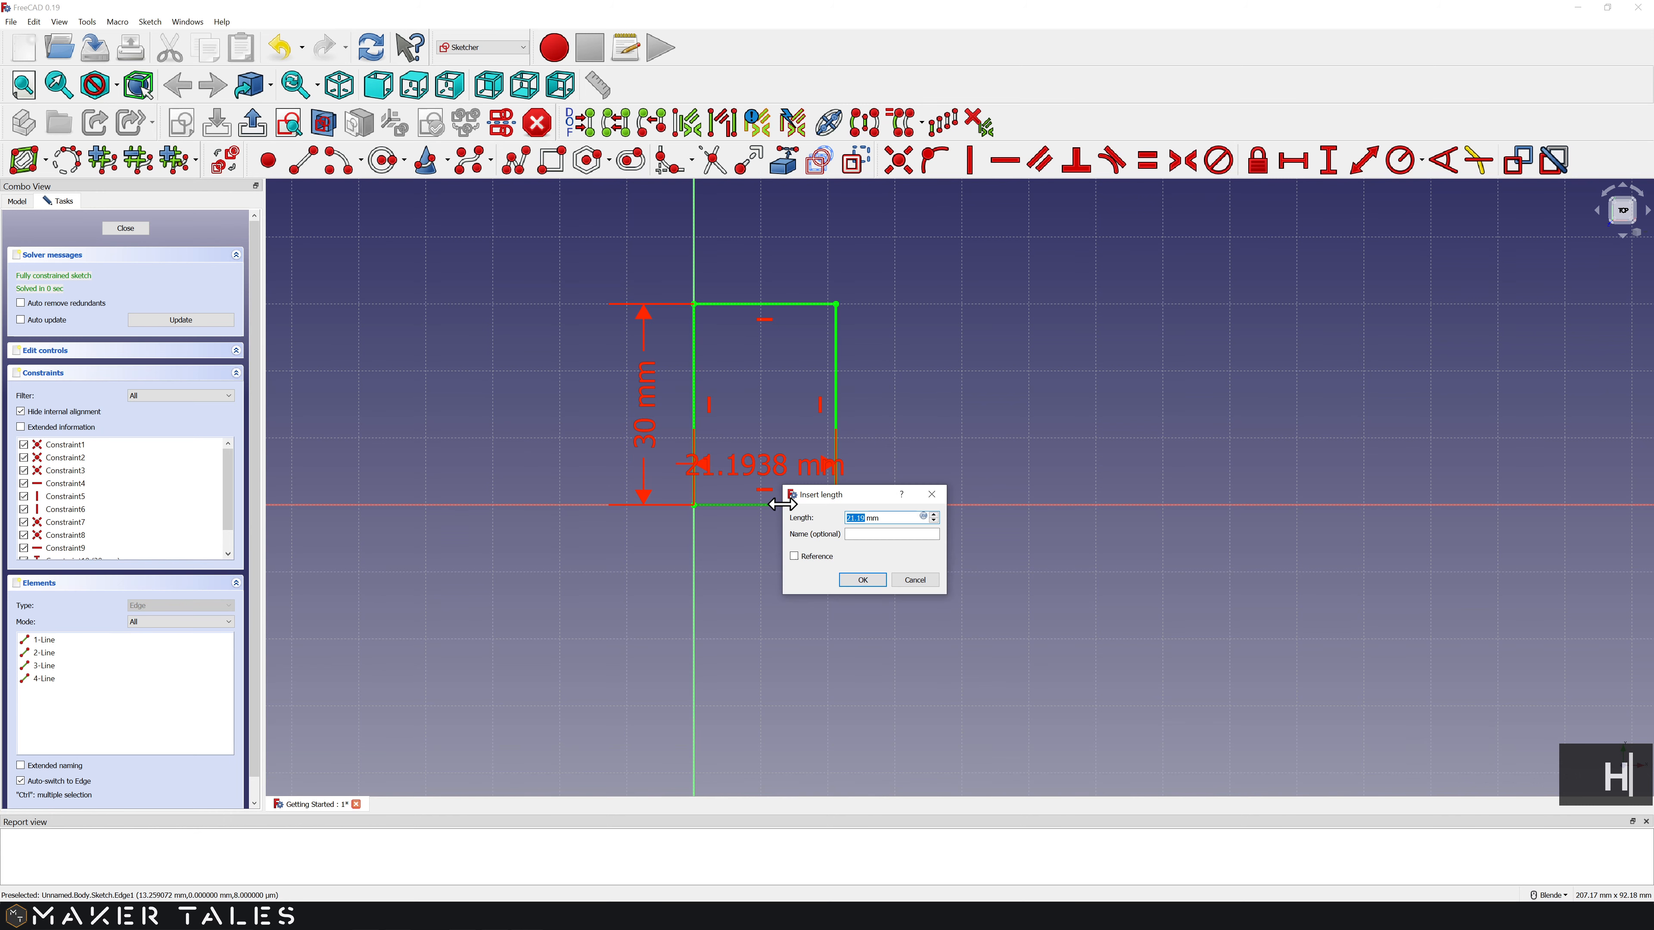
type("30")
left_click(862, 579)
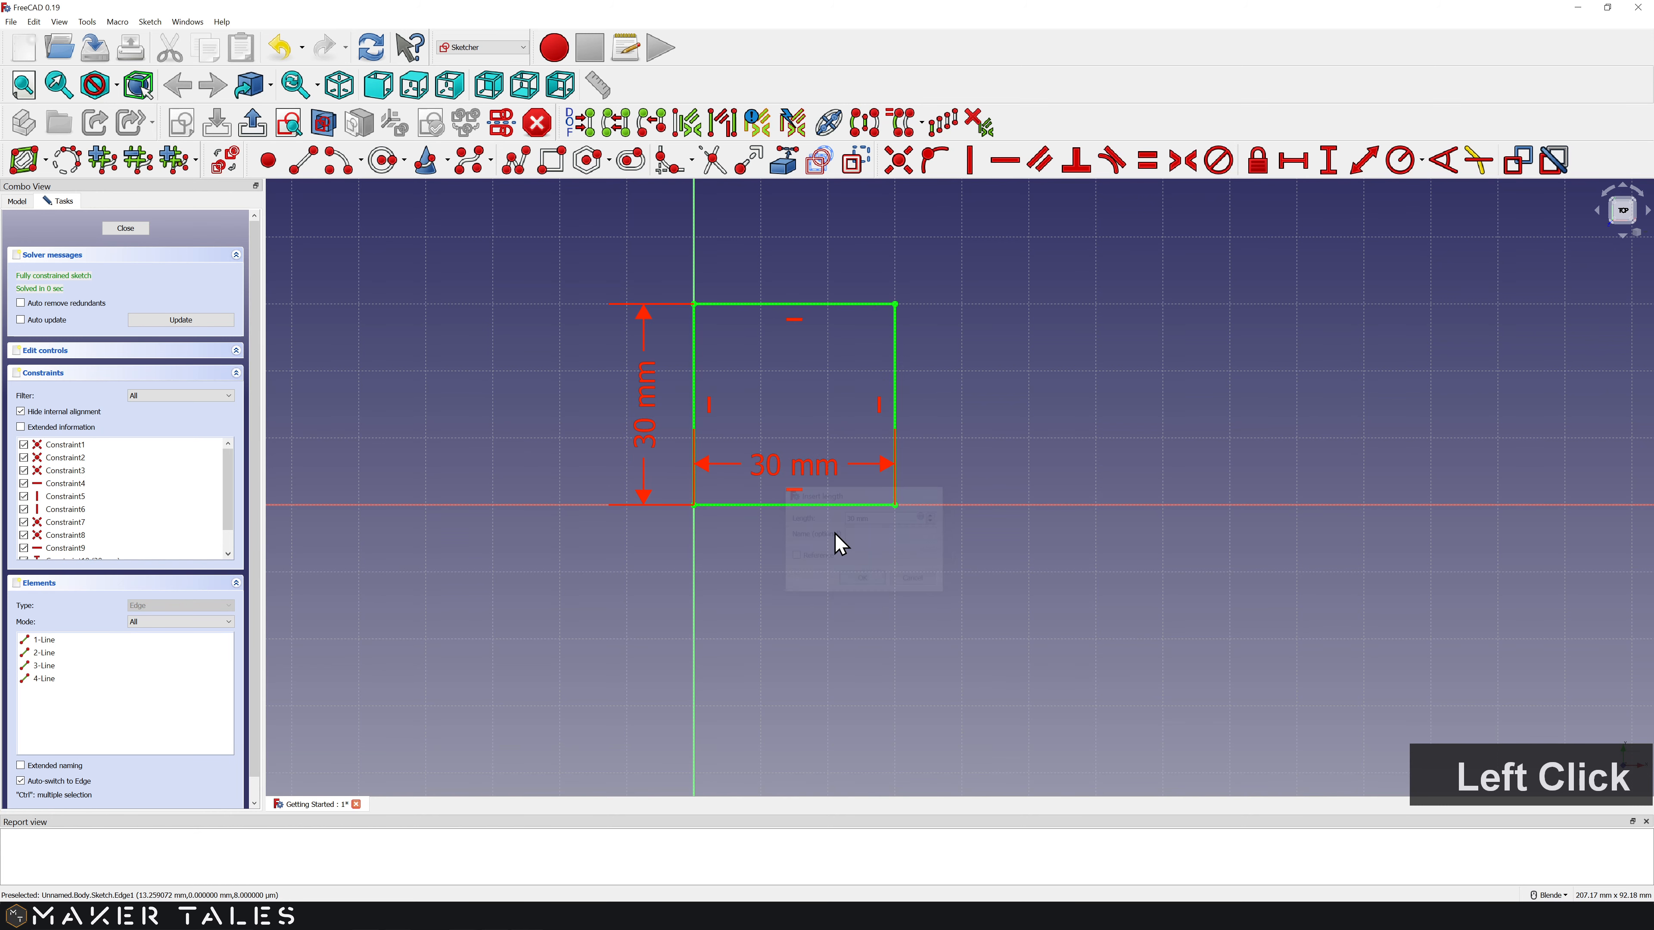
left_click_drag(796, 472, 796, 553)
Step: Close the sketch and orbit the Part Design view to see the square in 3D
left_click(126, 228)
middle_click_drag(807, 508, 729, 391)
scroll(807, 456, "up", 4)
middle_click_drag(808, 417, 863, 477, "shift")
Step: Save the document and list the Pad, Pocket and Revolution tasks for the square sketch
key("ctrl+s")
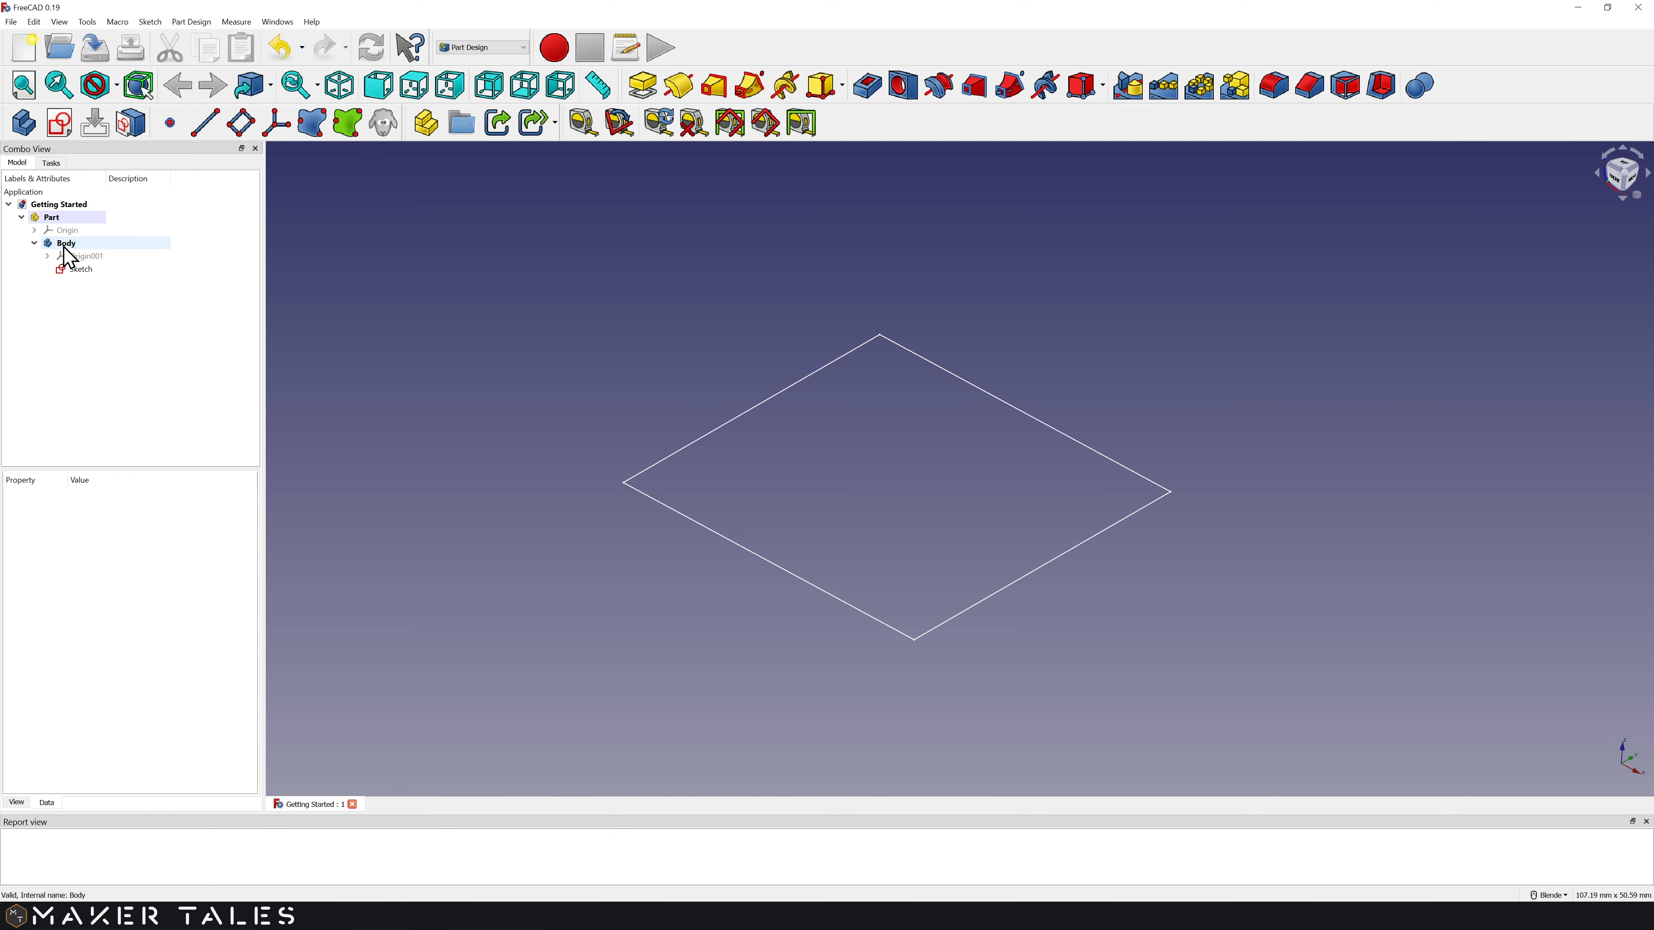
left_click(80, 270)
left_click(51, 163)
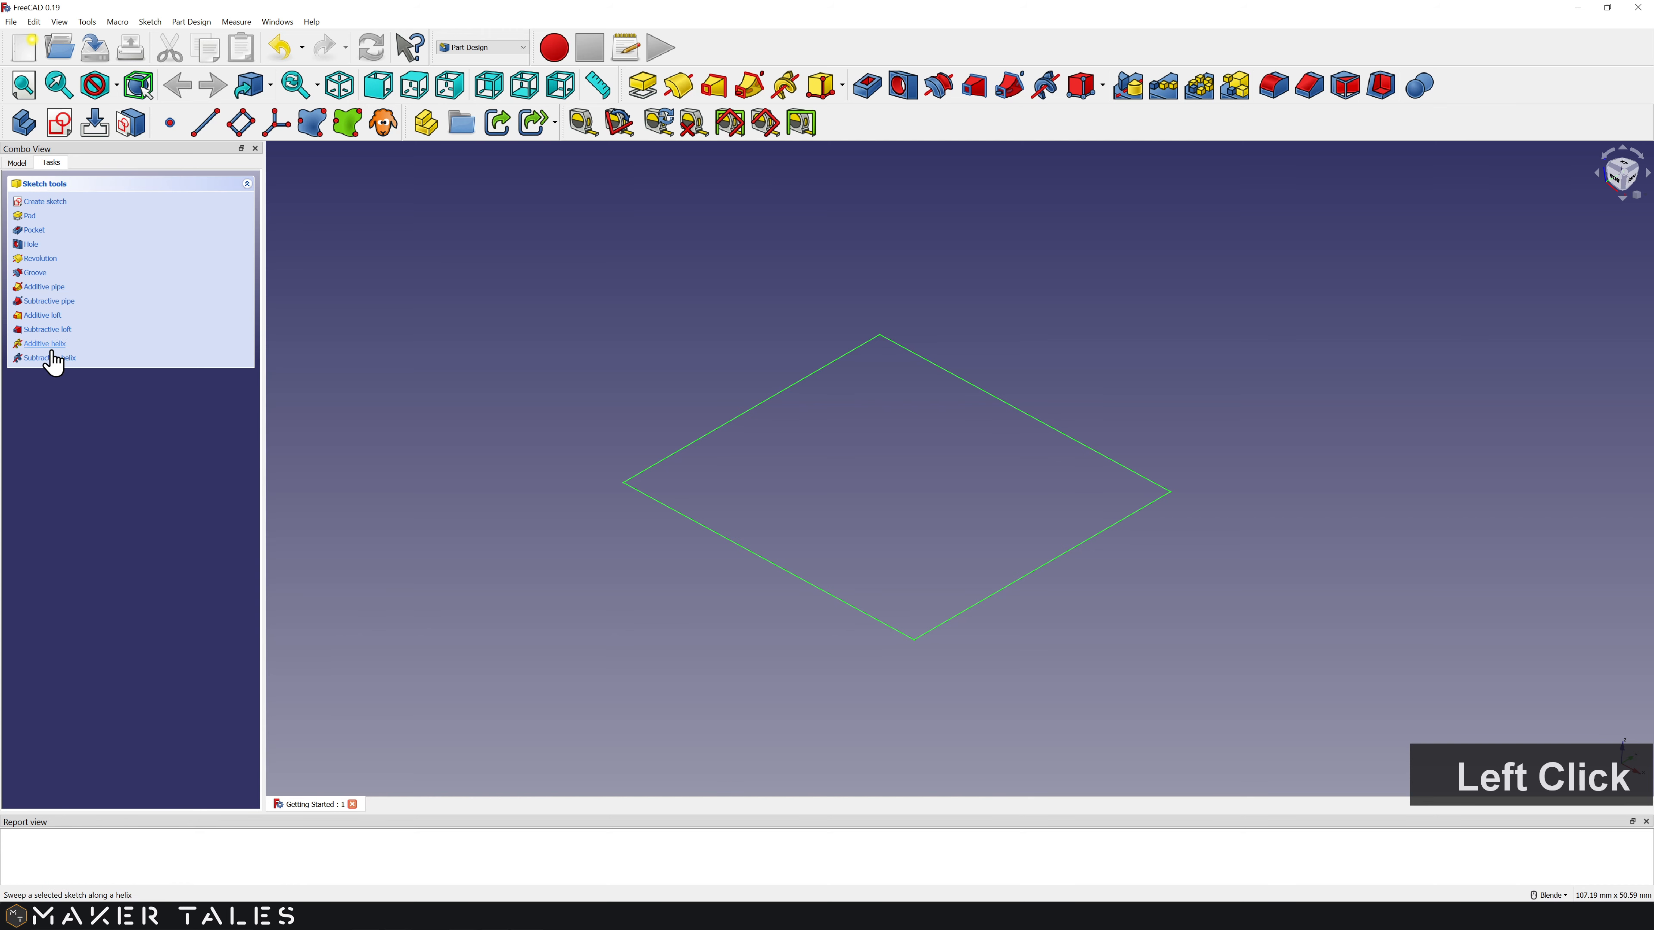
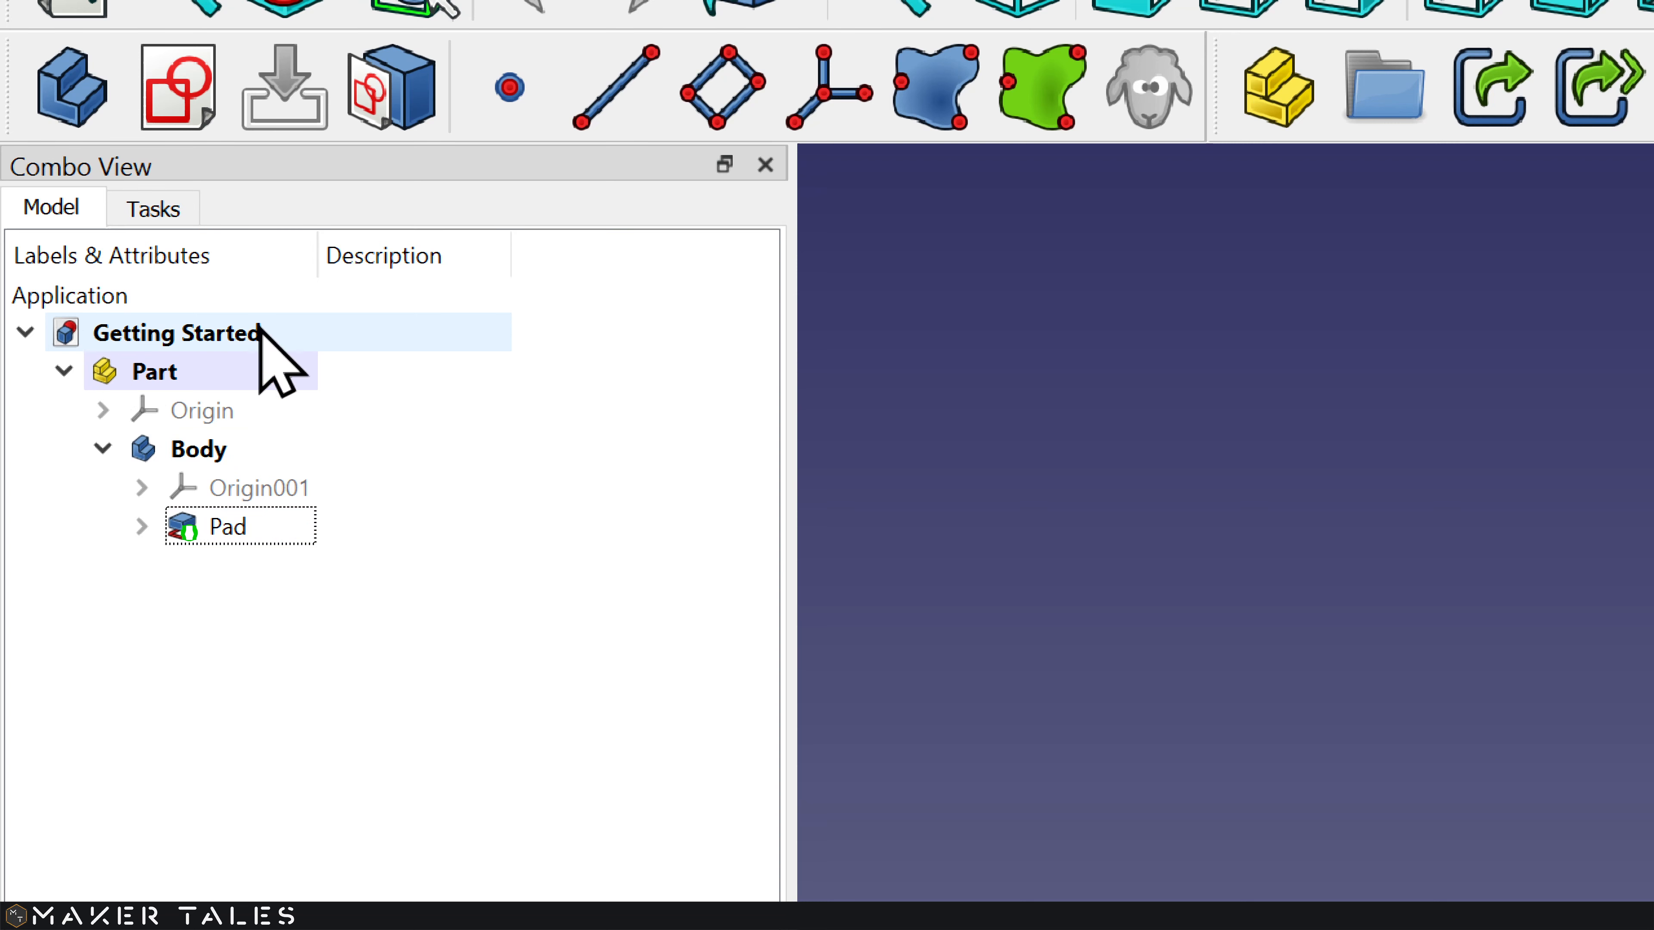
Step: Expand the Pad to select its sketch and return the cube to isometric view
left_click(155, 370)
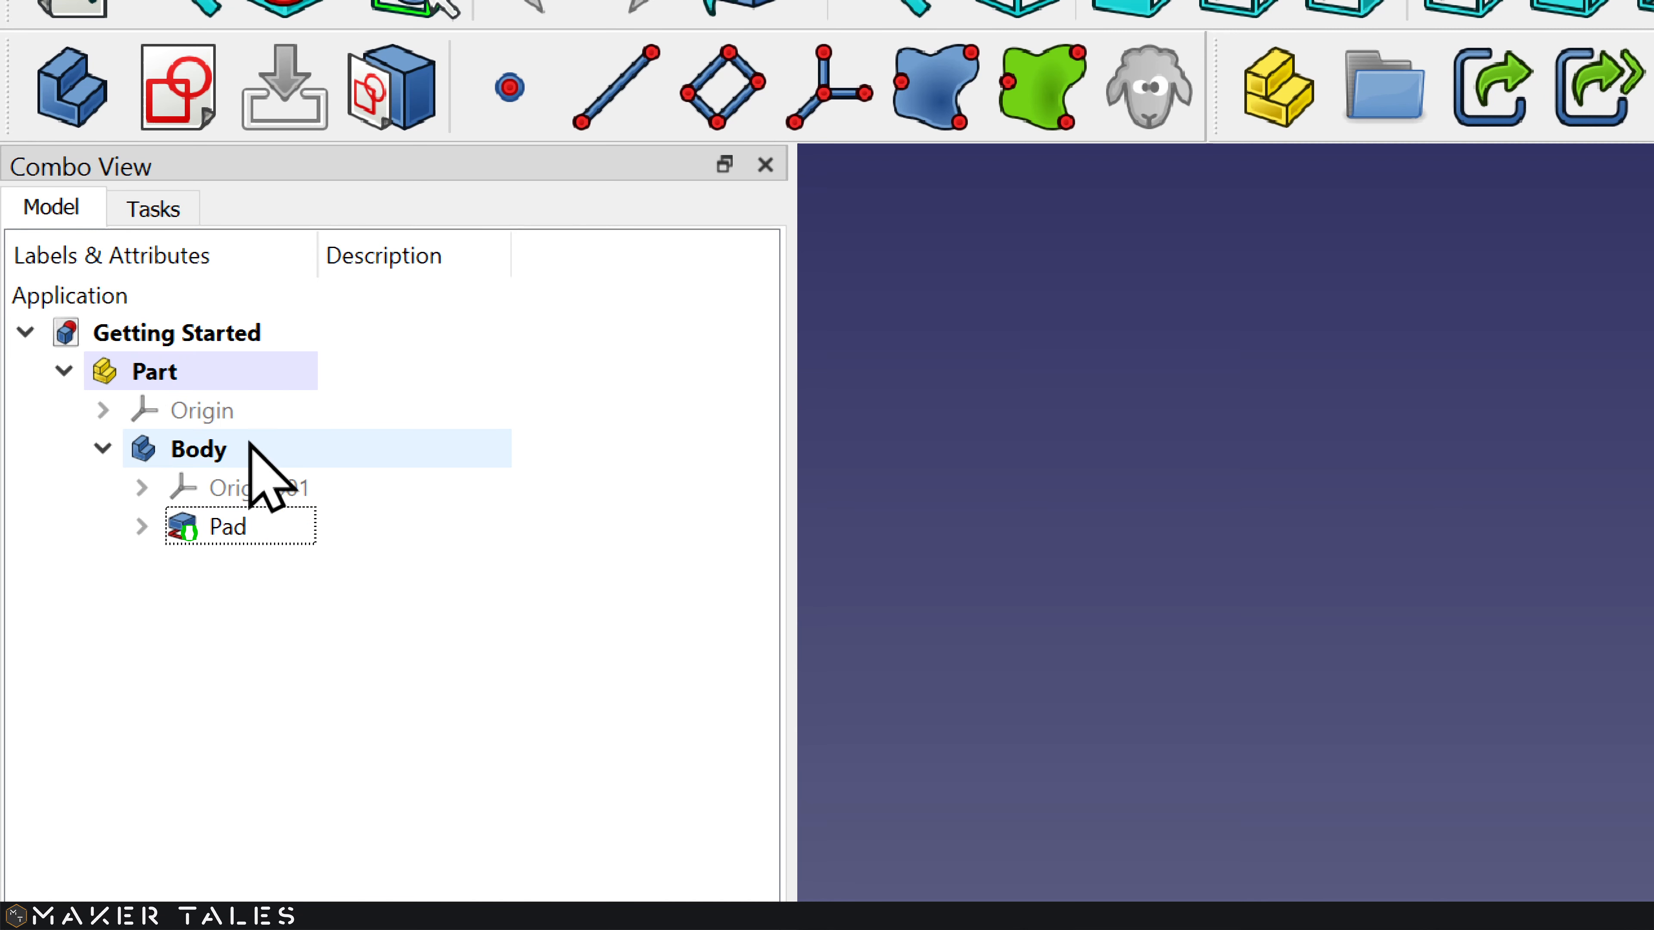
left_click(142, 527)
left_click(282, 565)
mouse_move(709, 456)
middle_mouse_down()
mouse_move(630, 509)
mouse_move(819, 557)
middle_mouse_up()
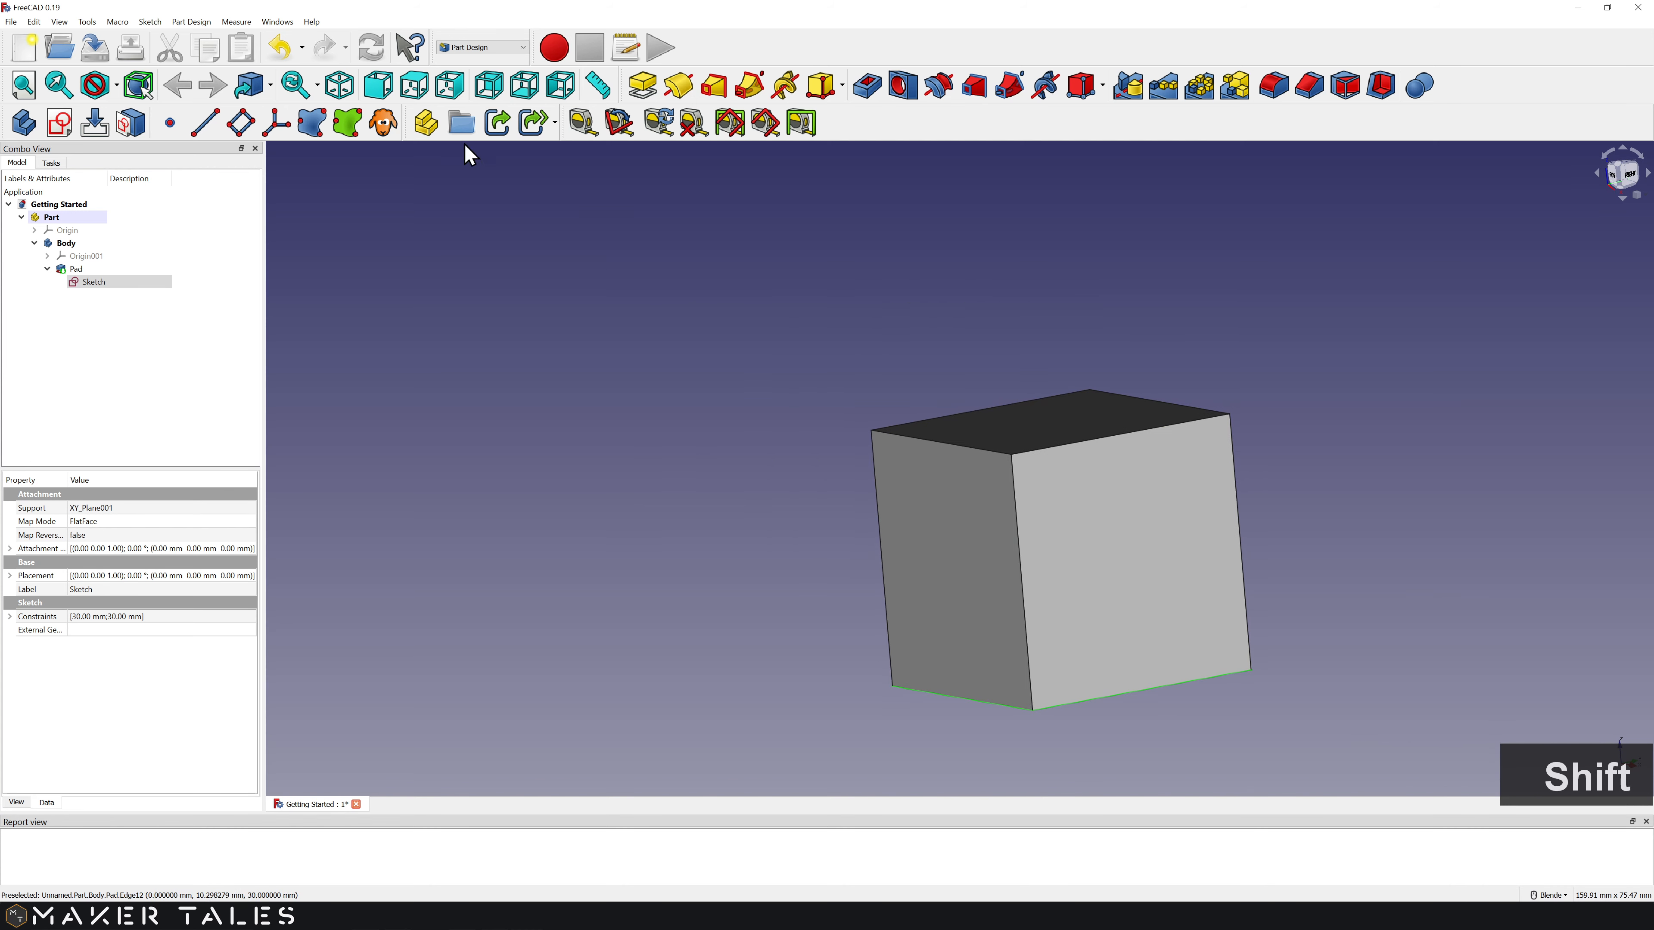
left_click(339, 85)
middle_click_drag(1026, 476, 525, 454, "shift")
Step: Clear the selection and open Edit > Preferences
left_click(519, 445)
left_click(34, 22)
left_click(138, 294)
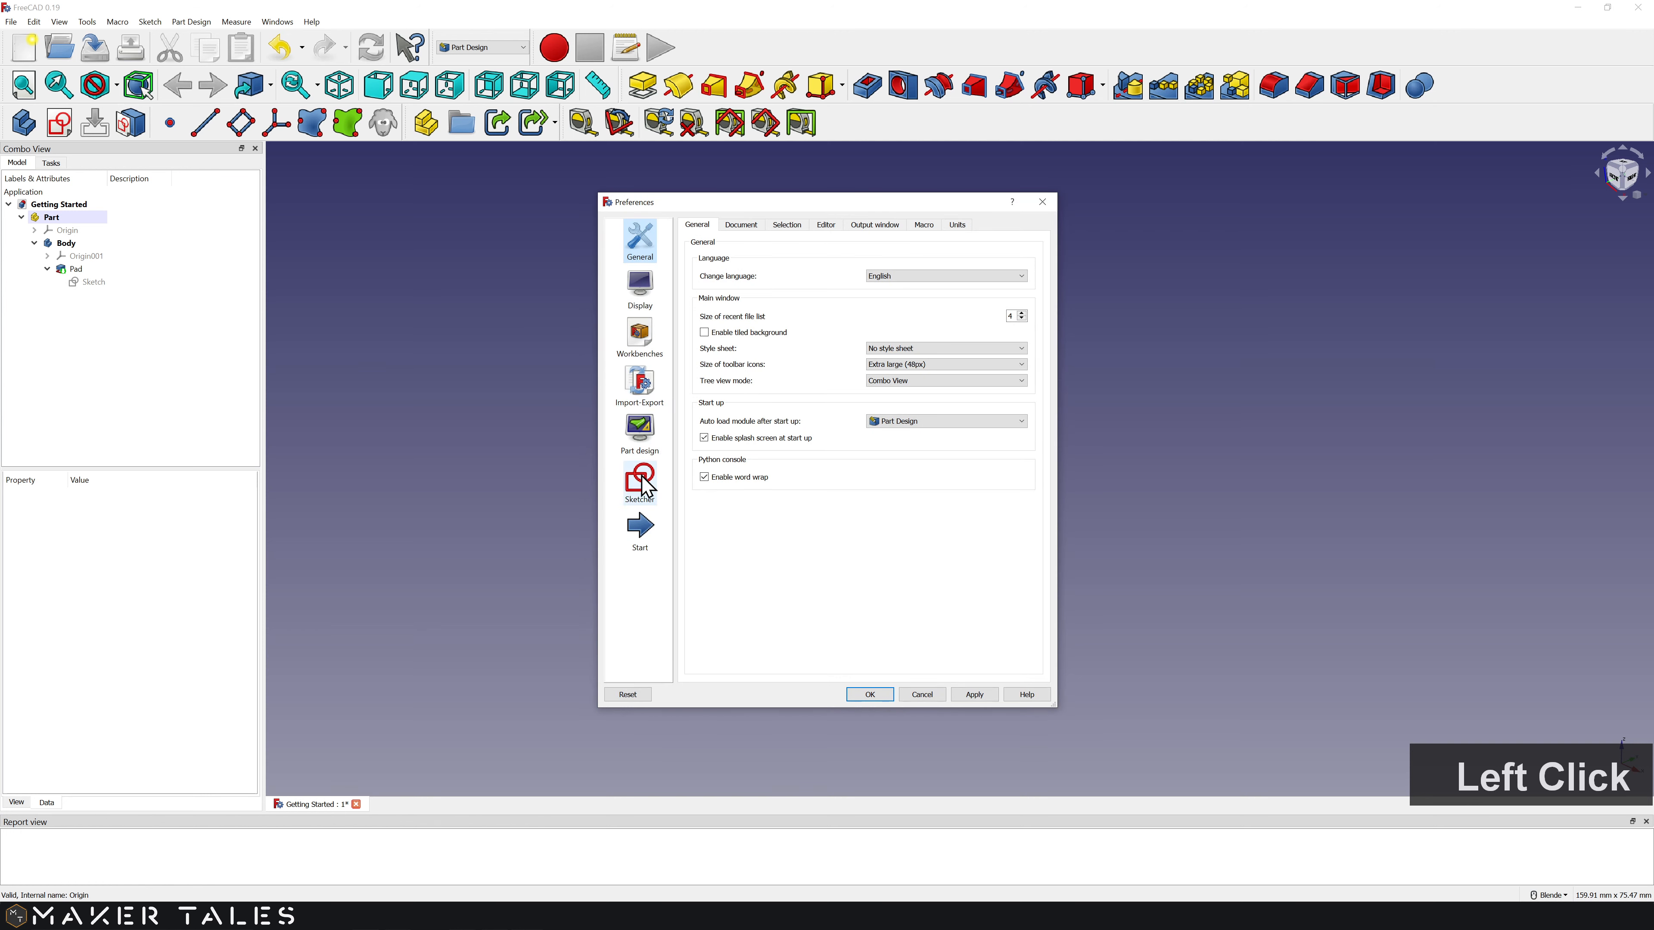
Step: Set Part design's shape view maximum angular deflection to 6°
left_click(641, 433)
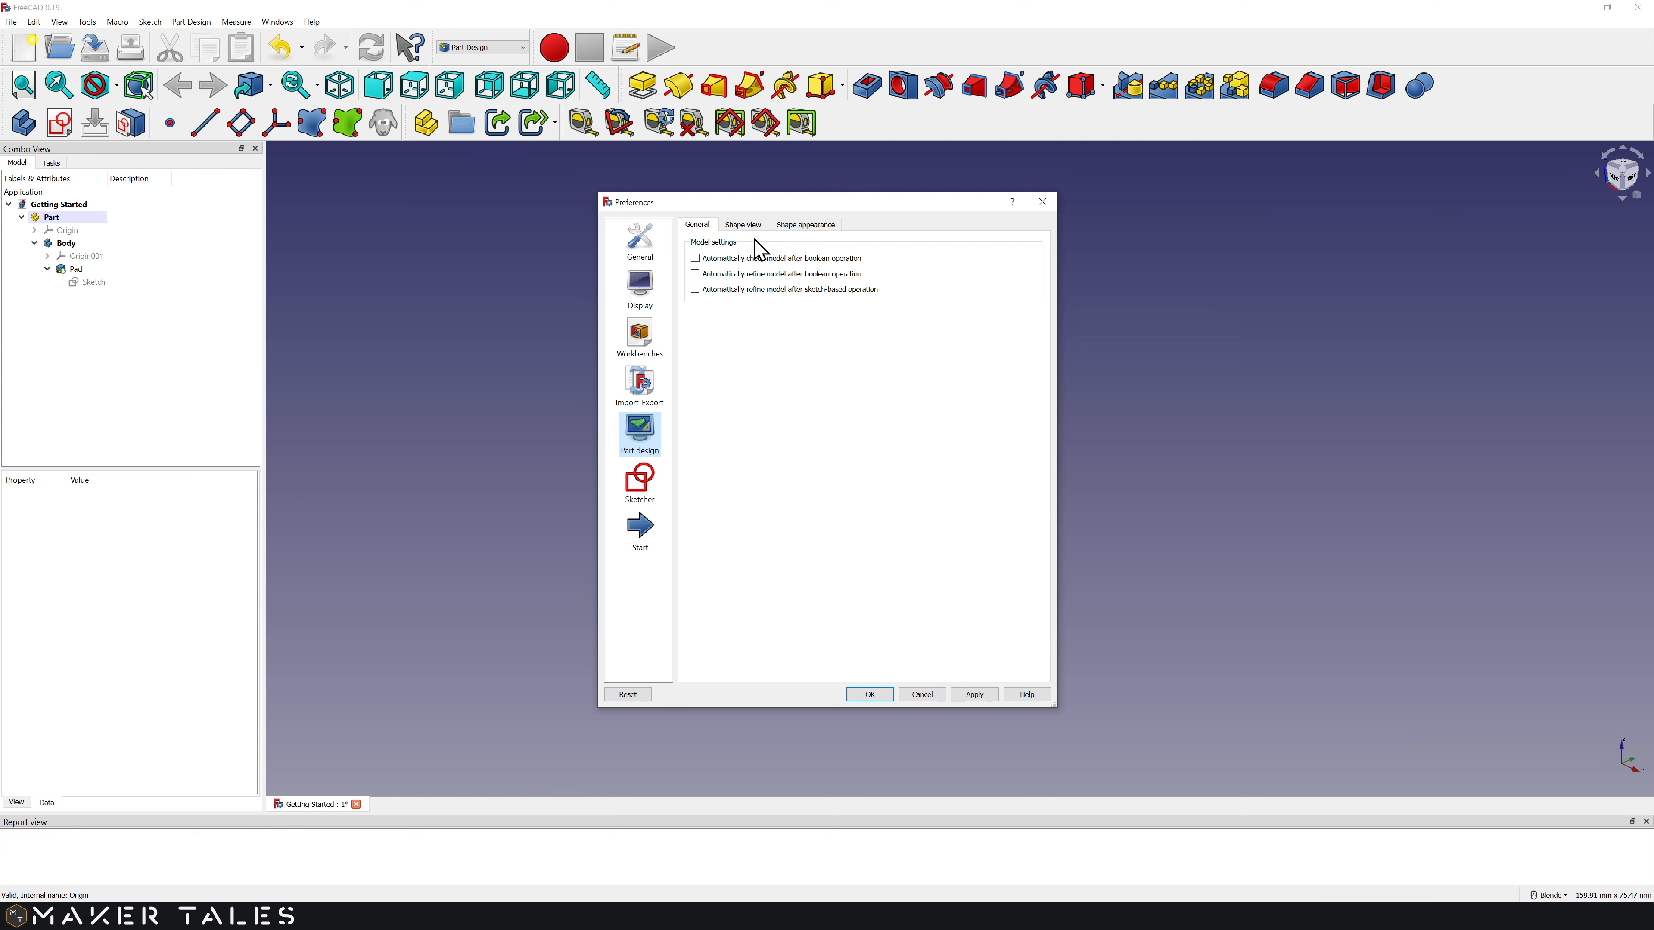
left_click(742, 225)
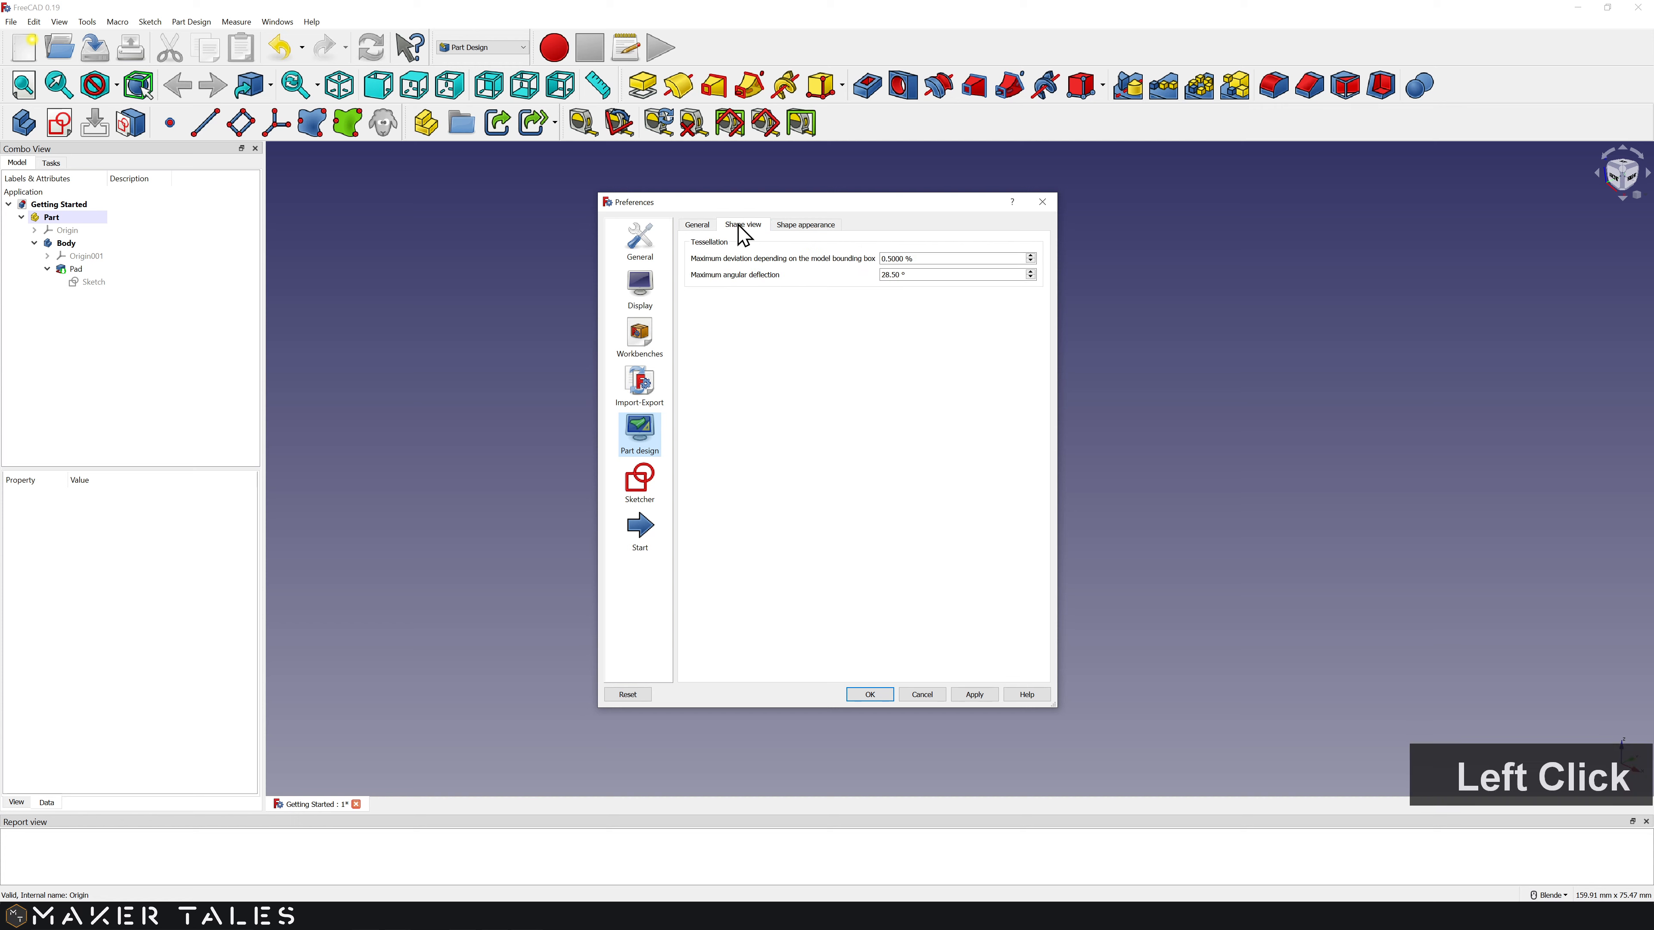
left_click_drag(912, 272, 842, 288)
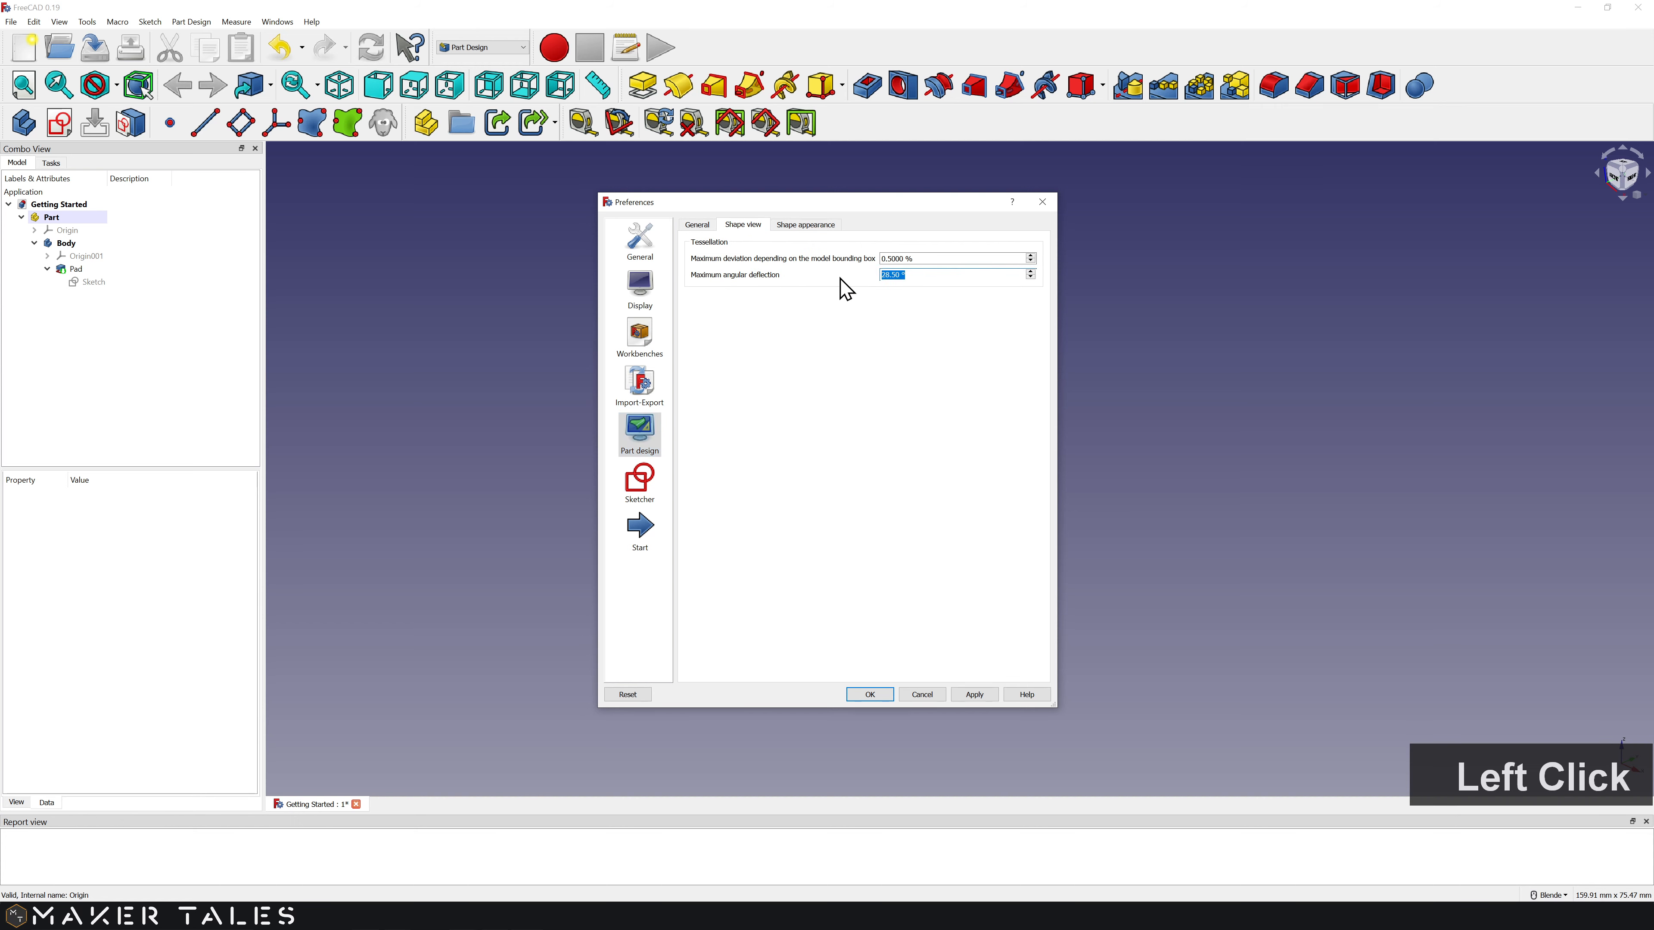
type("6")
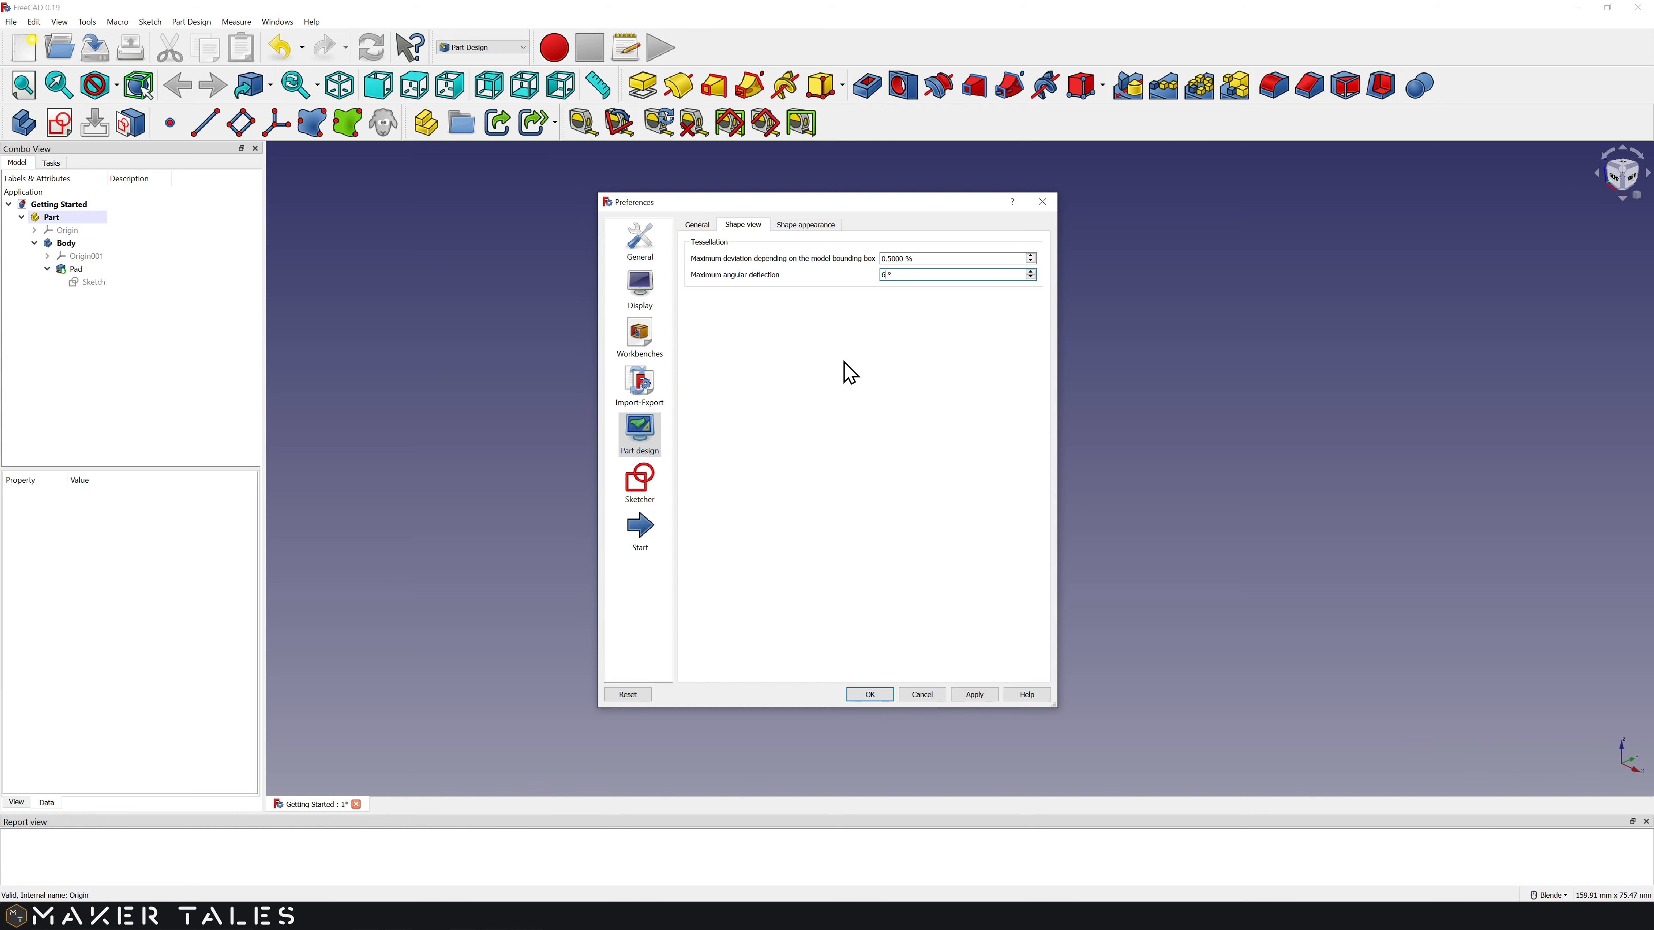
Step: Increase the default shape line width and vertex size, then save preferences with OK
left_click(809, 226)
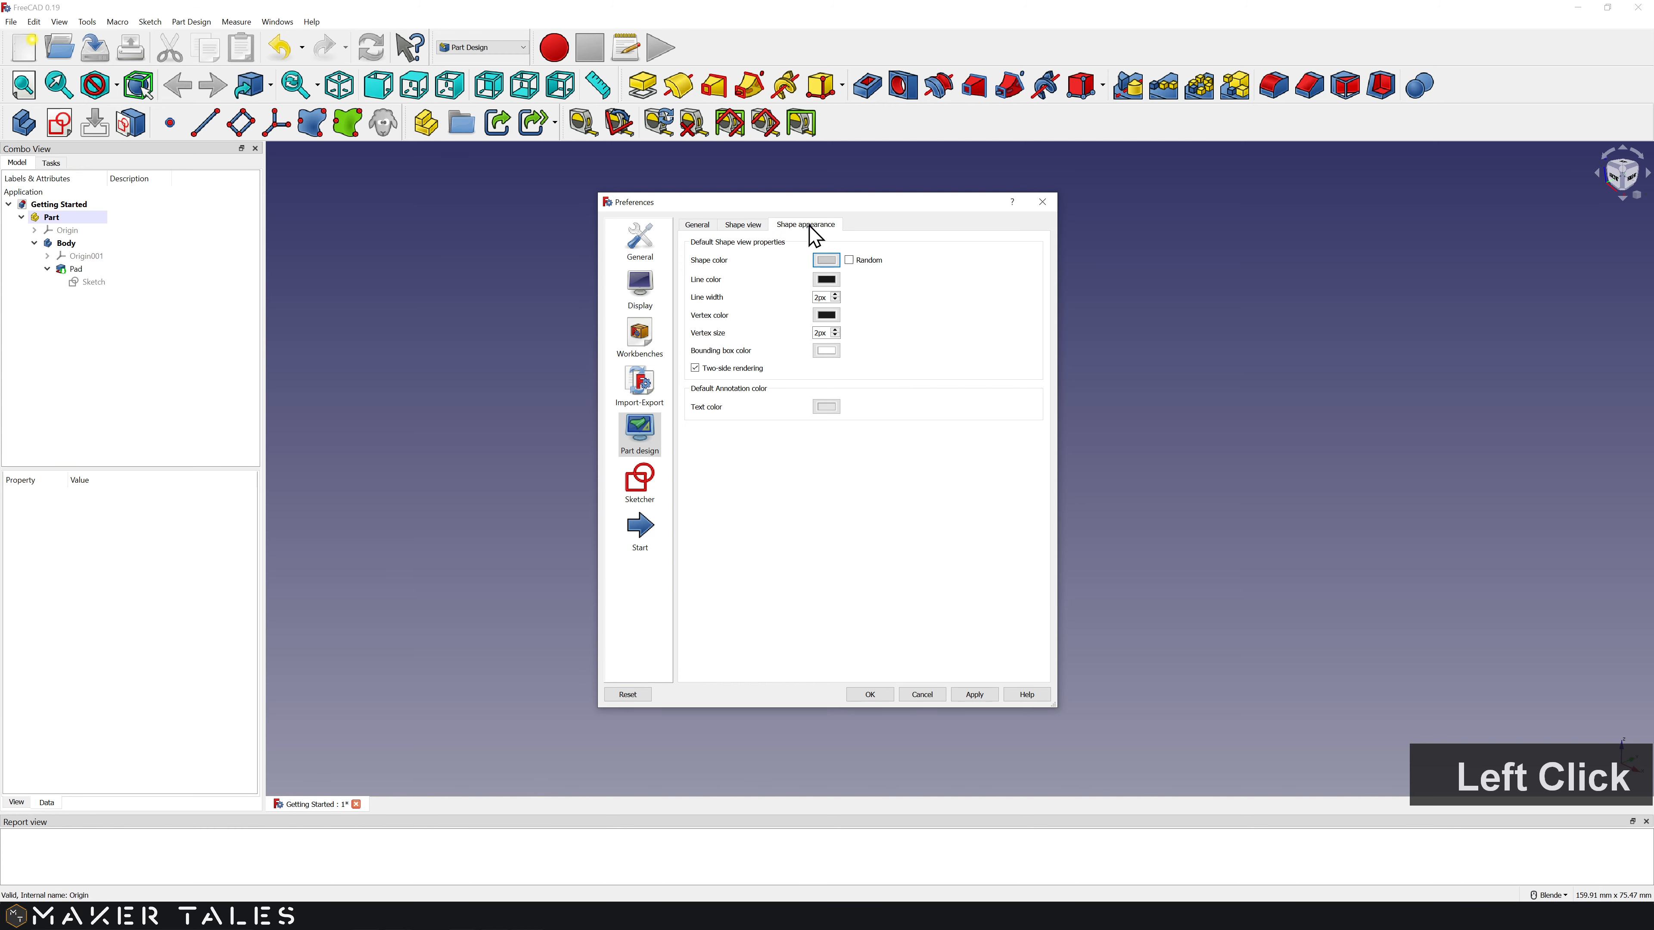
double_click(836, 297)
left_click(835, 294)
left_click(837, 330)
double_click(837, 330)
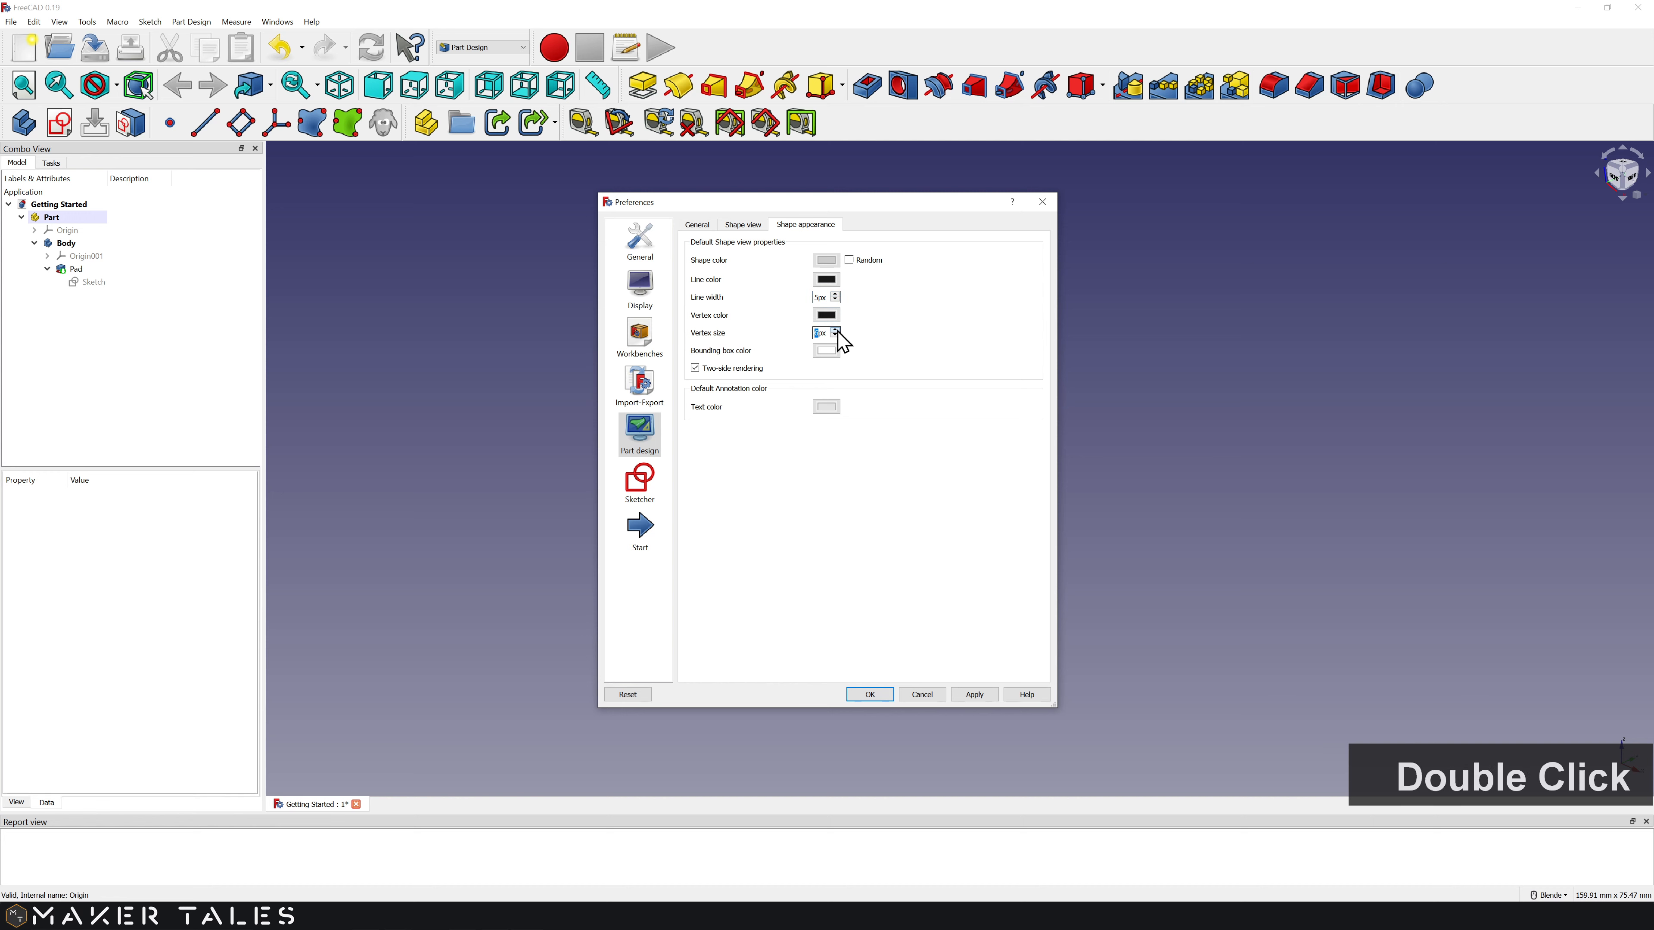
left_click(837, 330)
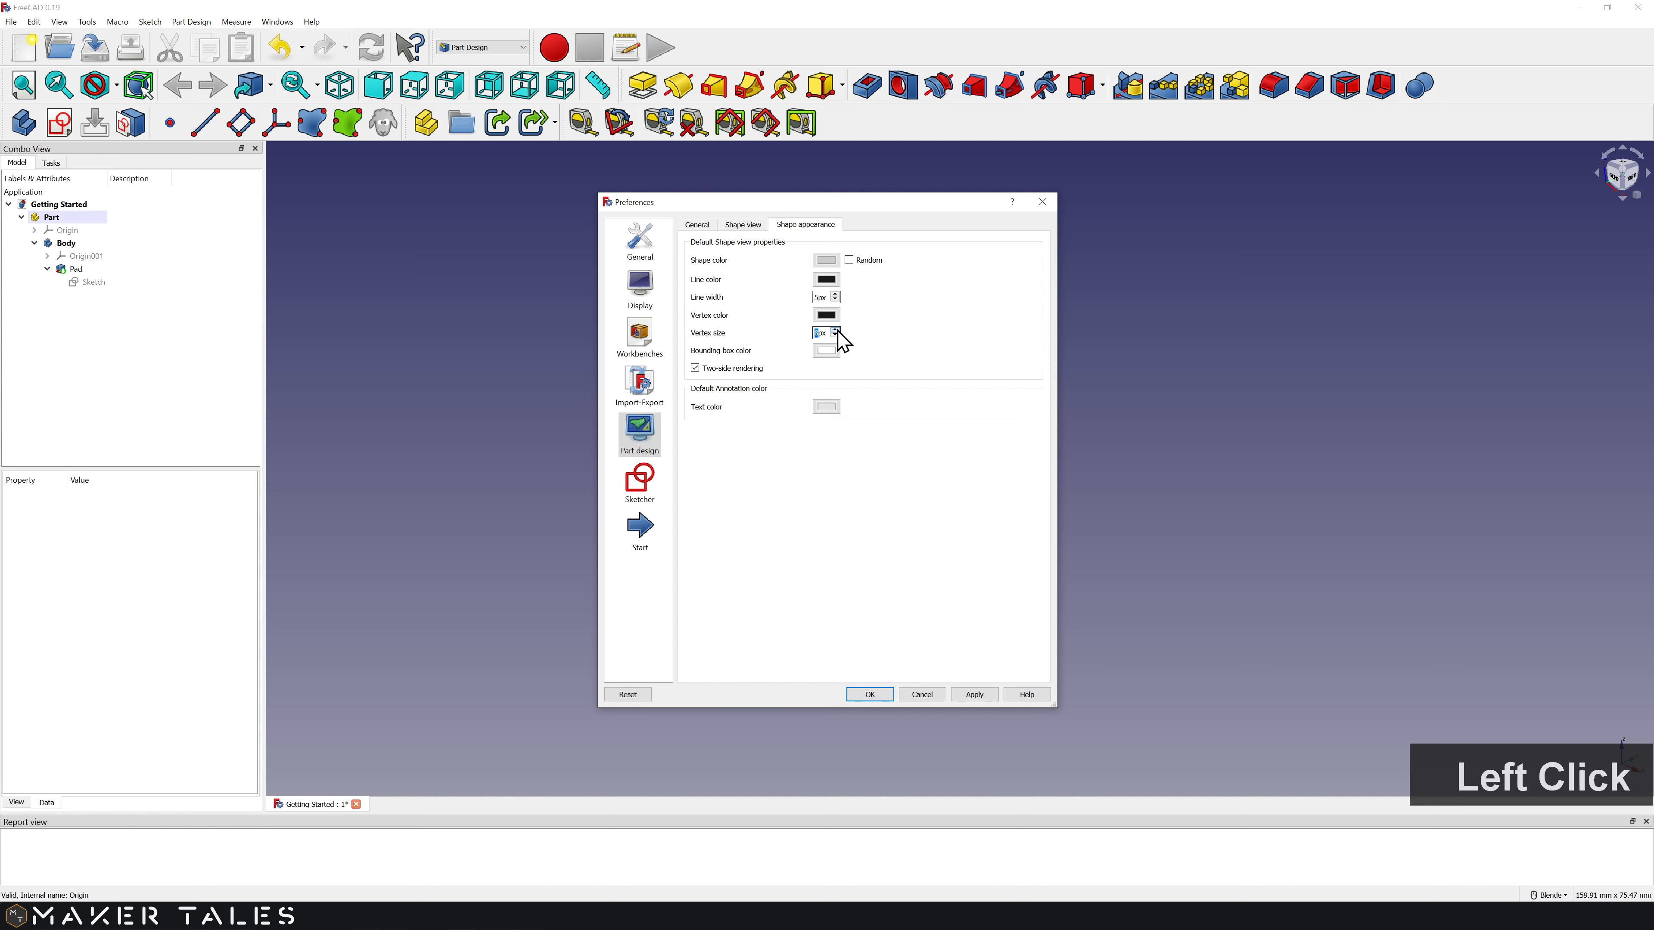
left_click(836, 294)
left_click(869, 694)
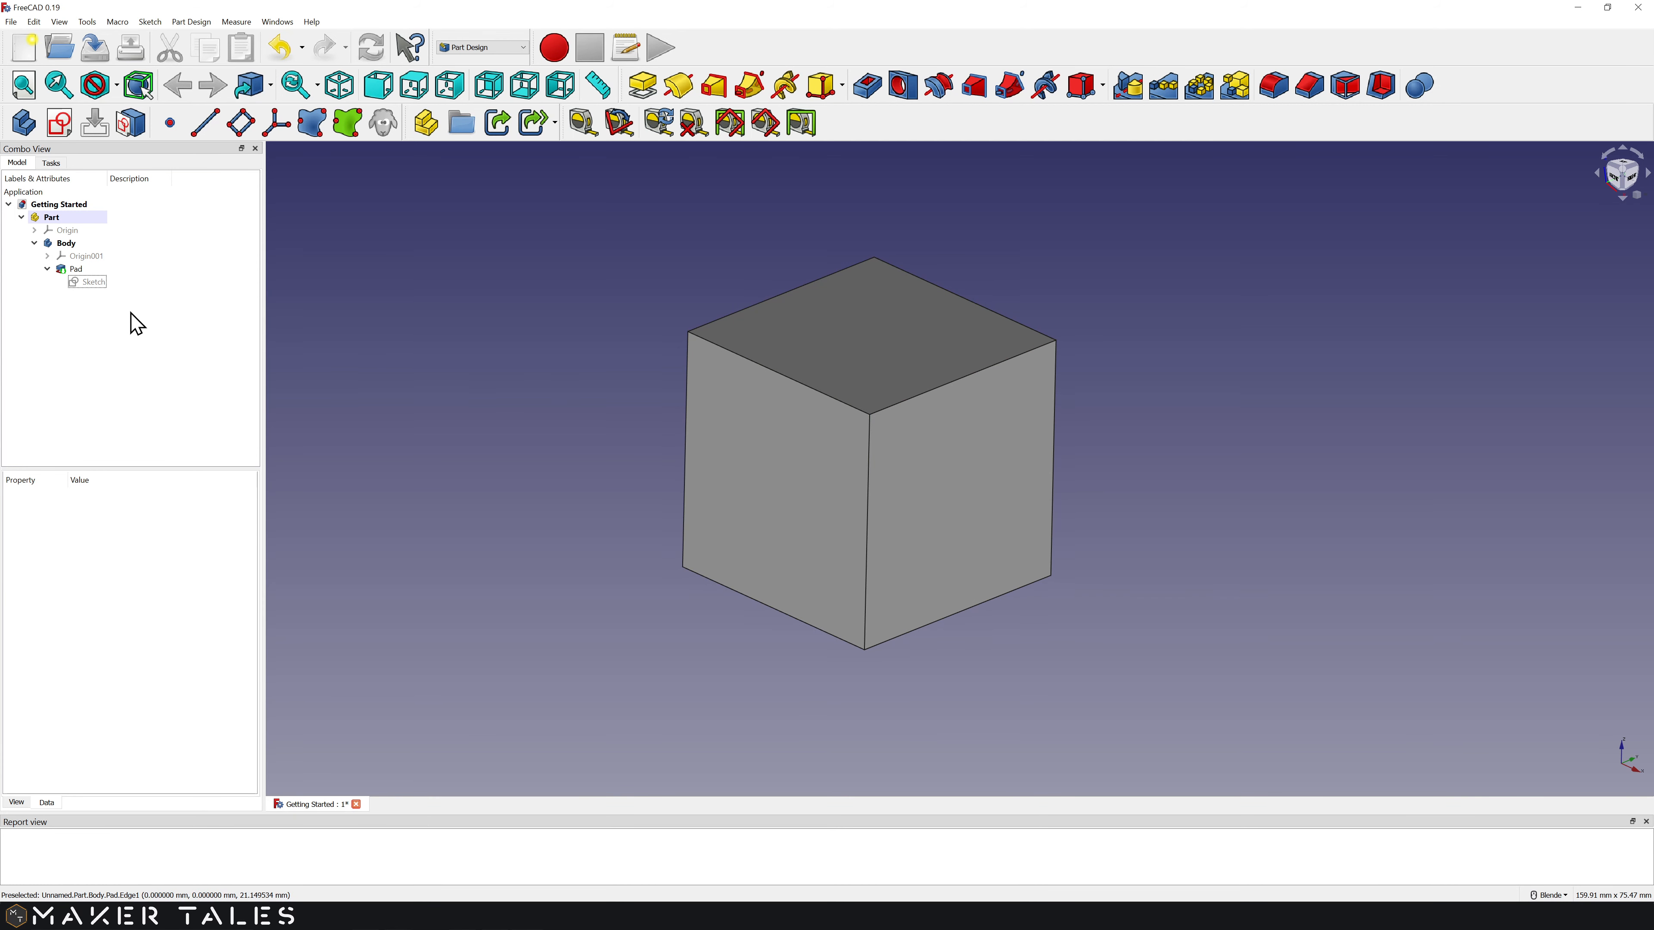
Step: Create Sketch001 on the cube's top face and reopen it for editing
left_click(105, 329)
left_click(69, 269)
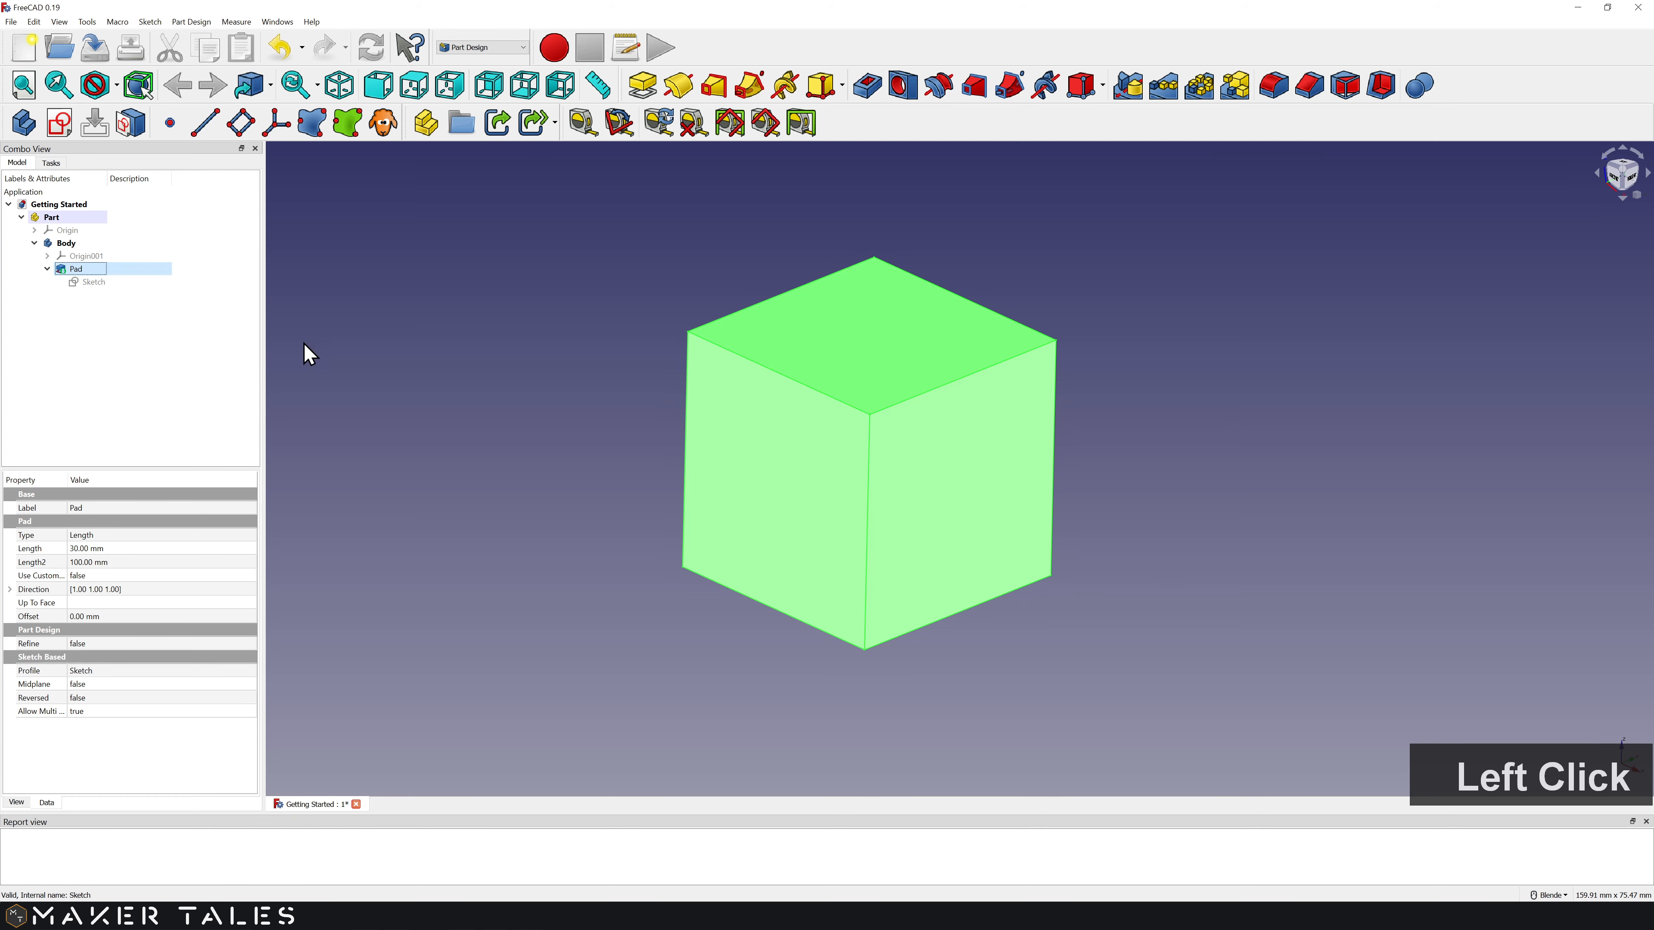
left_click(362, 363)
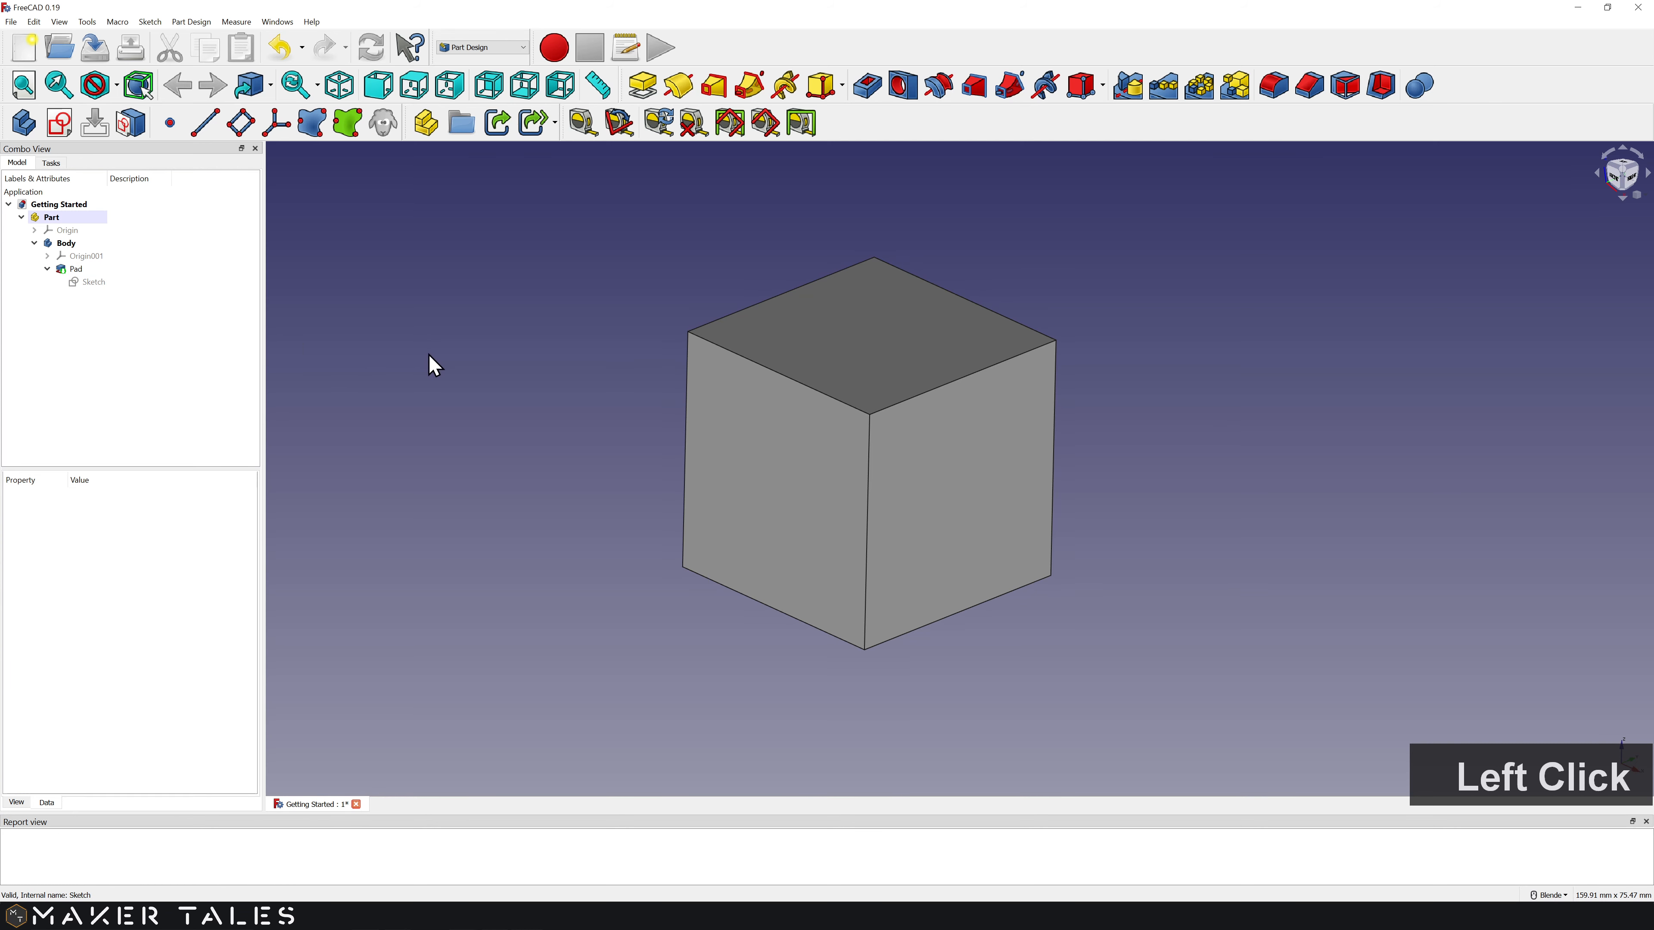
middle_click_drag(435, 366, 761, 668)
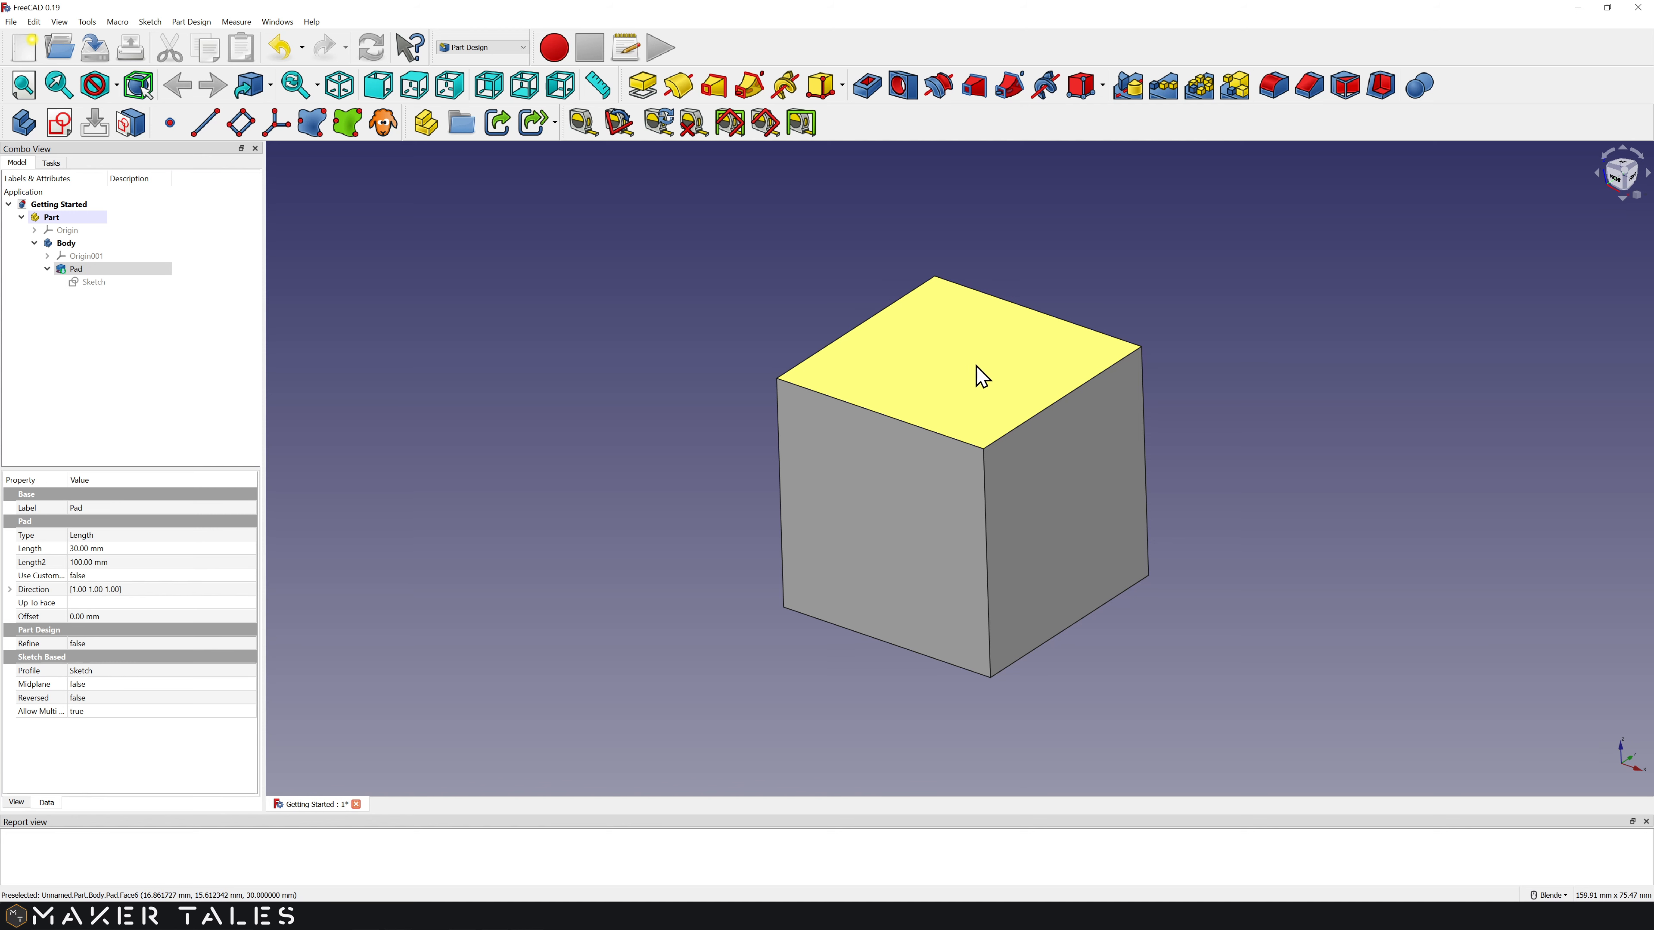
left_click(952, 383)
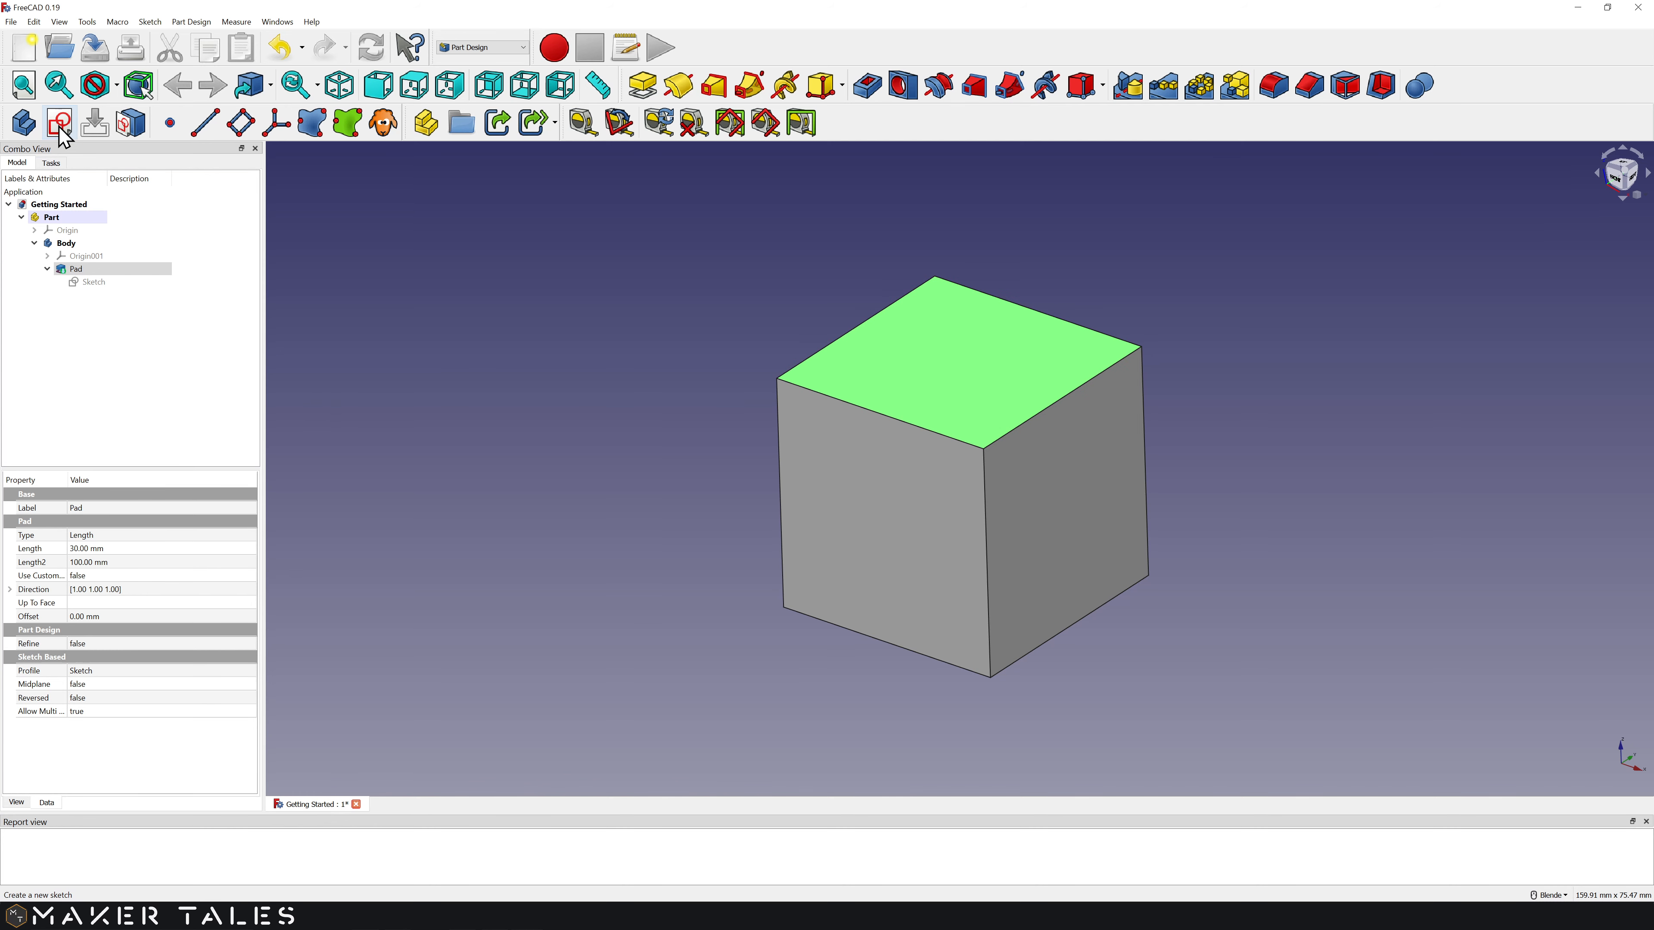
left_click(60, 124)
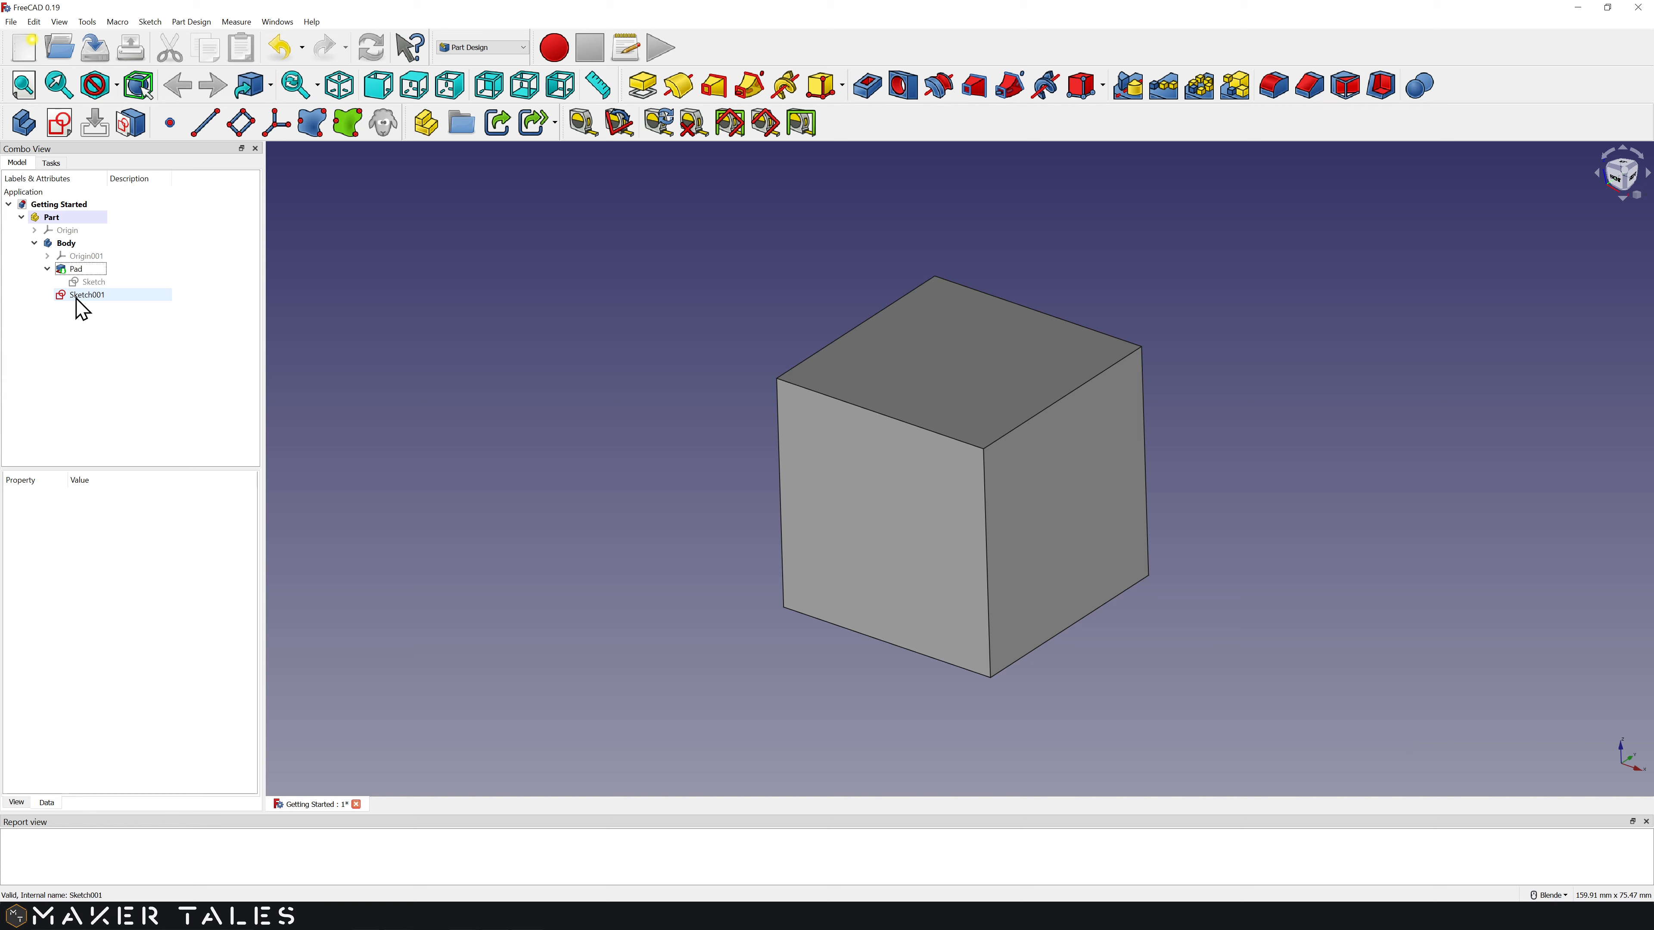
double_click(88, 298)
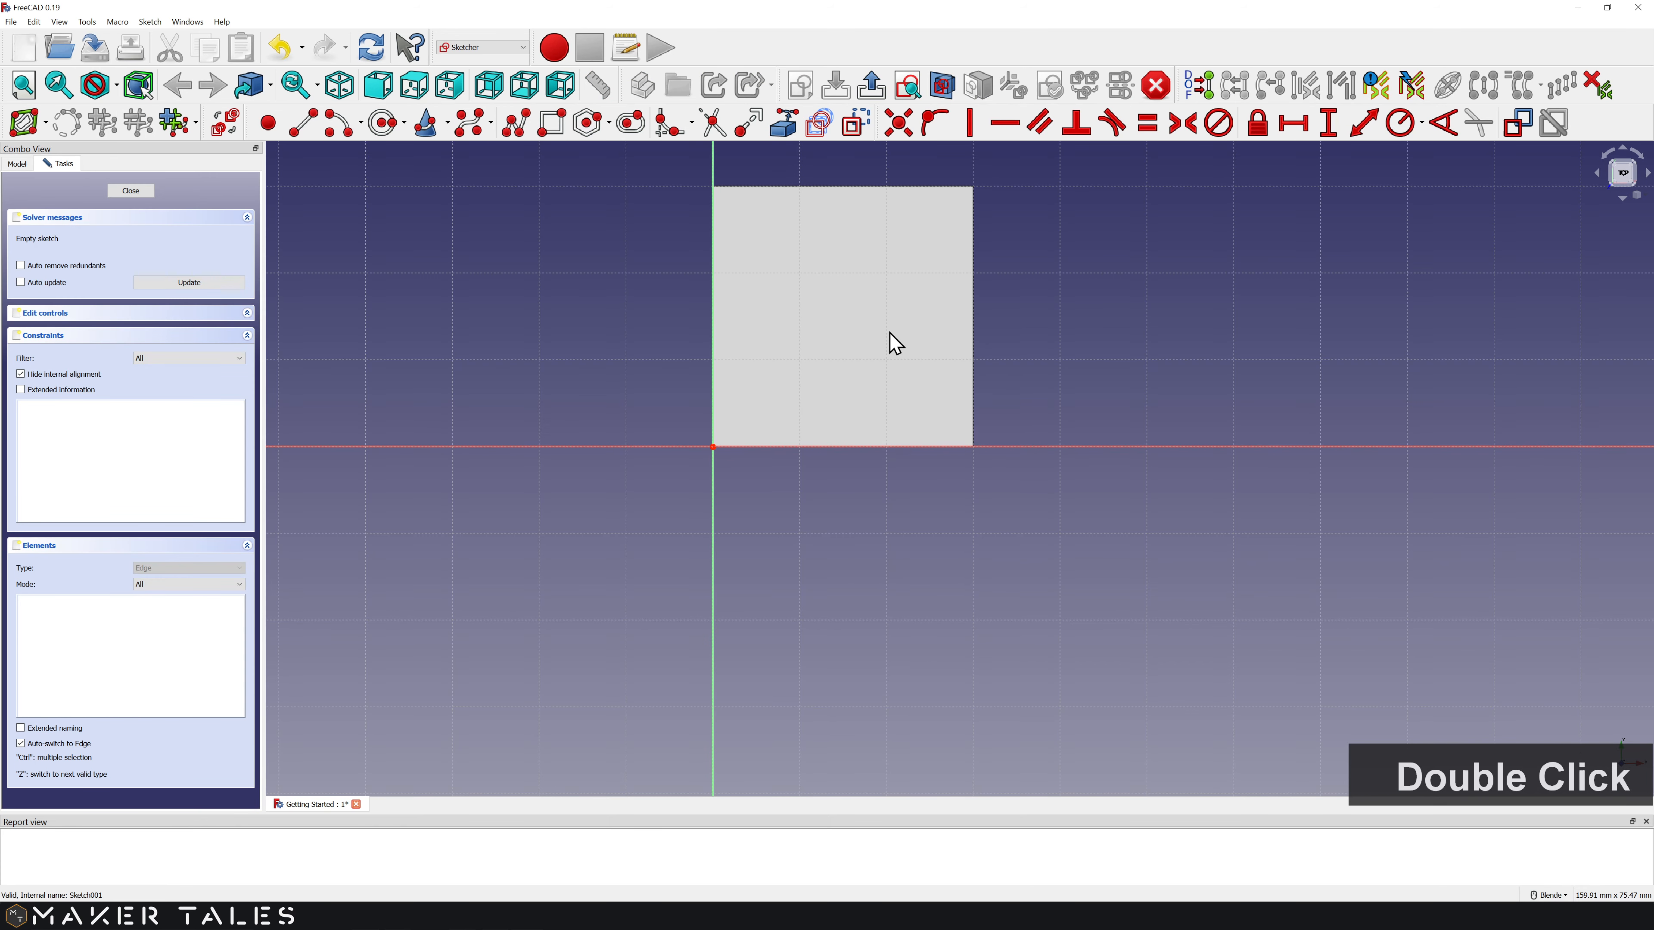
Step: Zoom in and draw a circle on the square top face
mouse_move(841, 336)
middle_mouse_down("shift")
mouse_move(849, 465)
mouse_move(853, 451)
mouse_move(826, 459)
middle_mouse_up("shift")
scroll(851, 465, "up", 3)
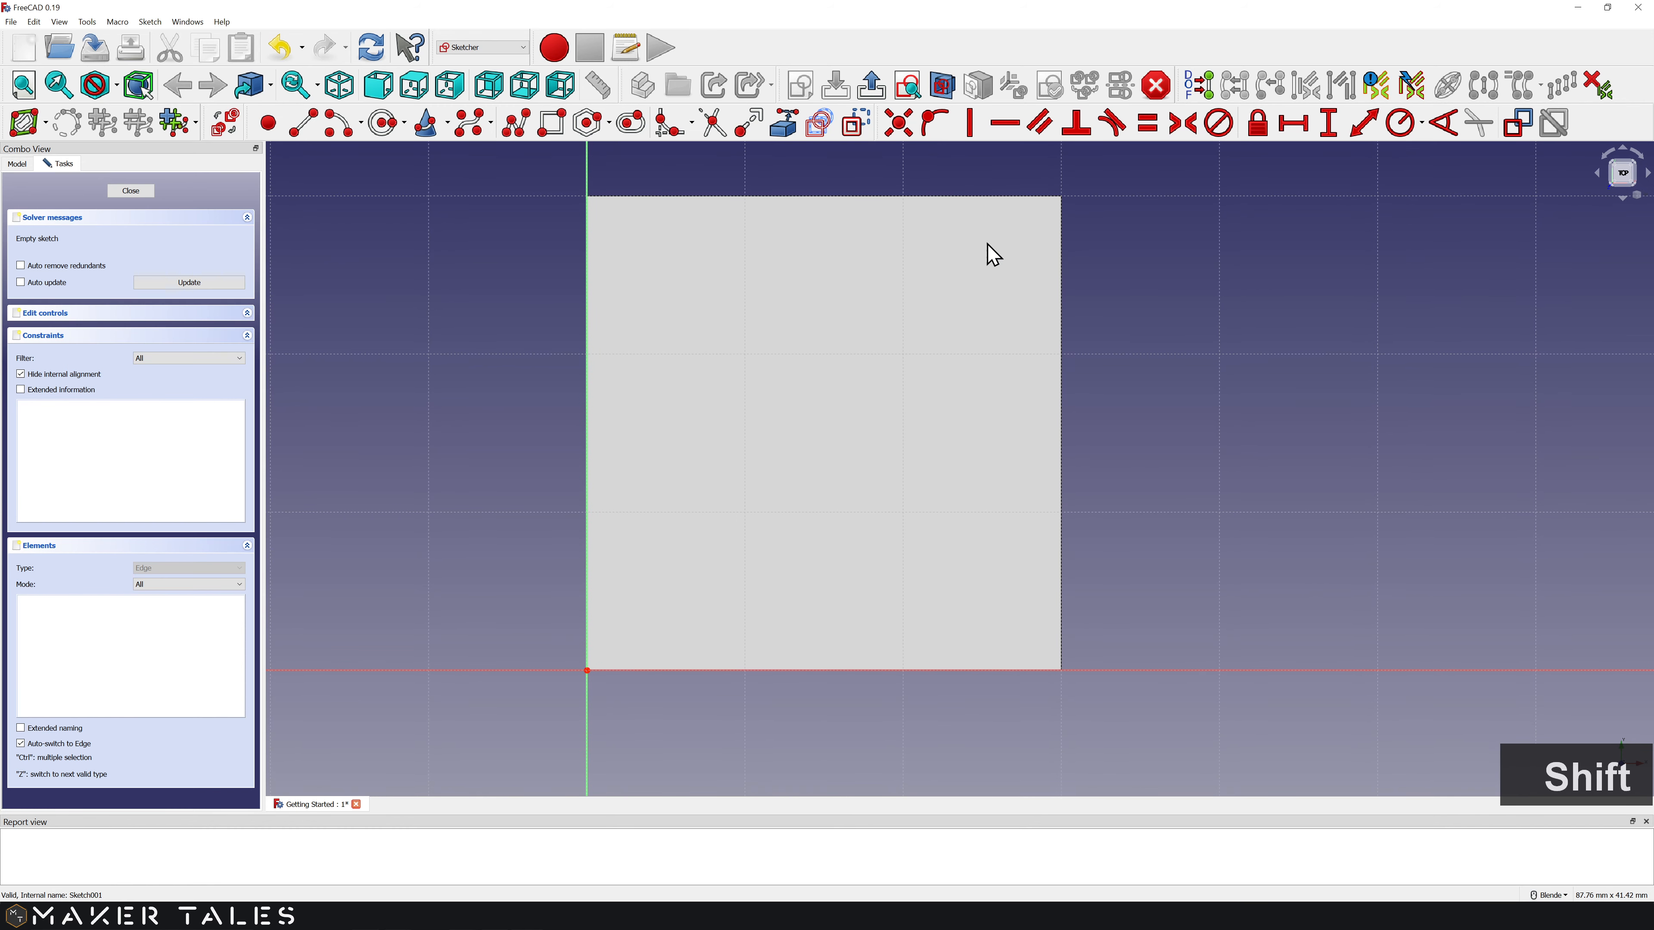
left_click(387, 127)
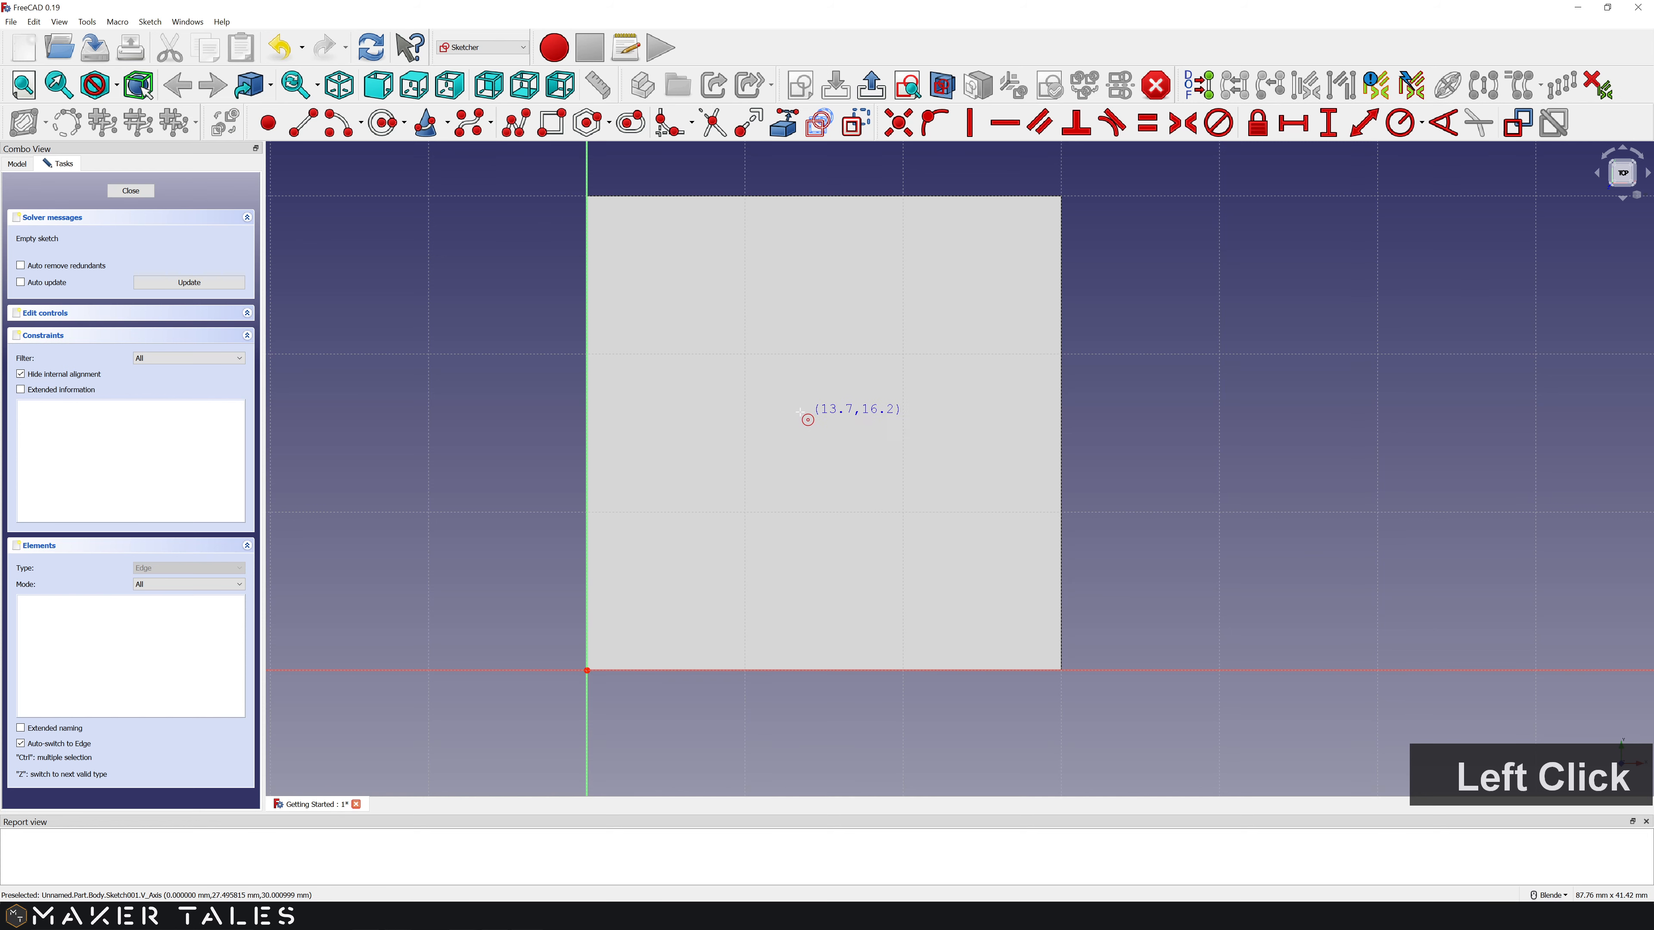
left_click(778, 405)
left_click(872, 477)
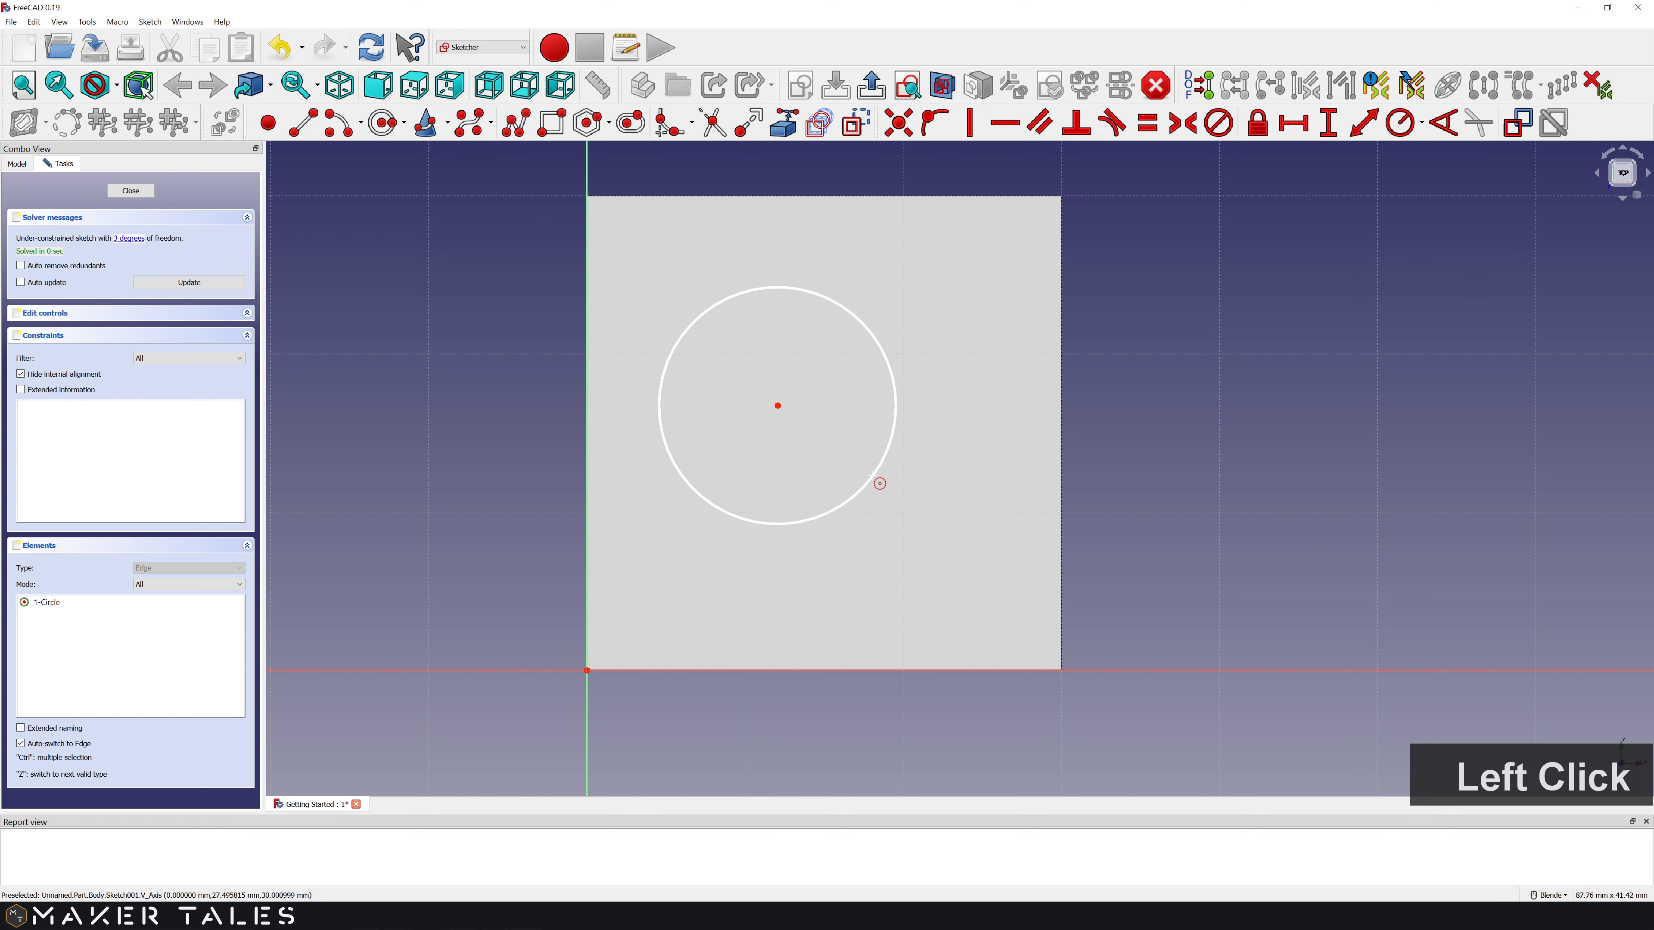
right_click(927, 390)
Step: Drag the circle's centre and rim to centre it and shrink its radius
left_click_drag(777, 406, 810, 430)
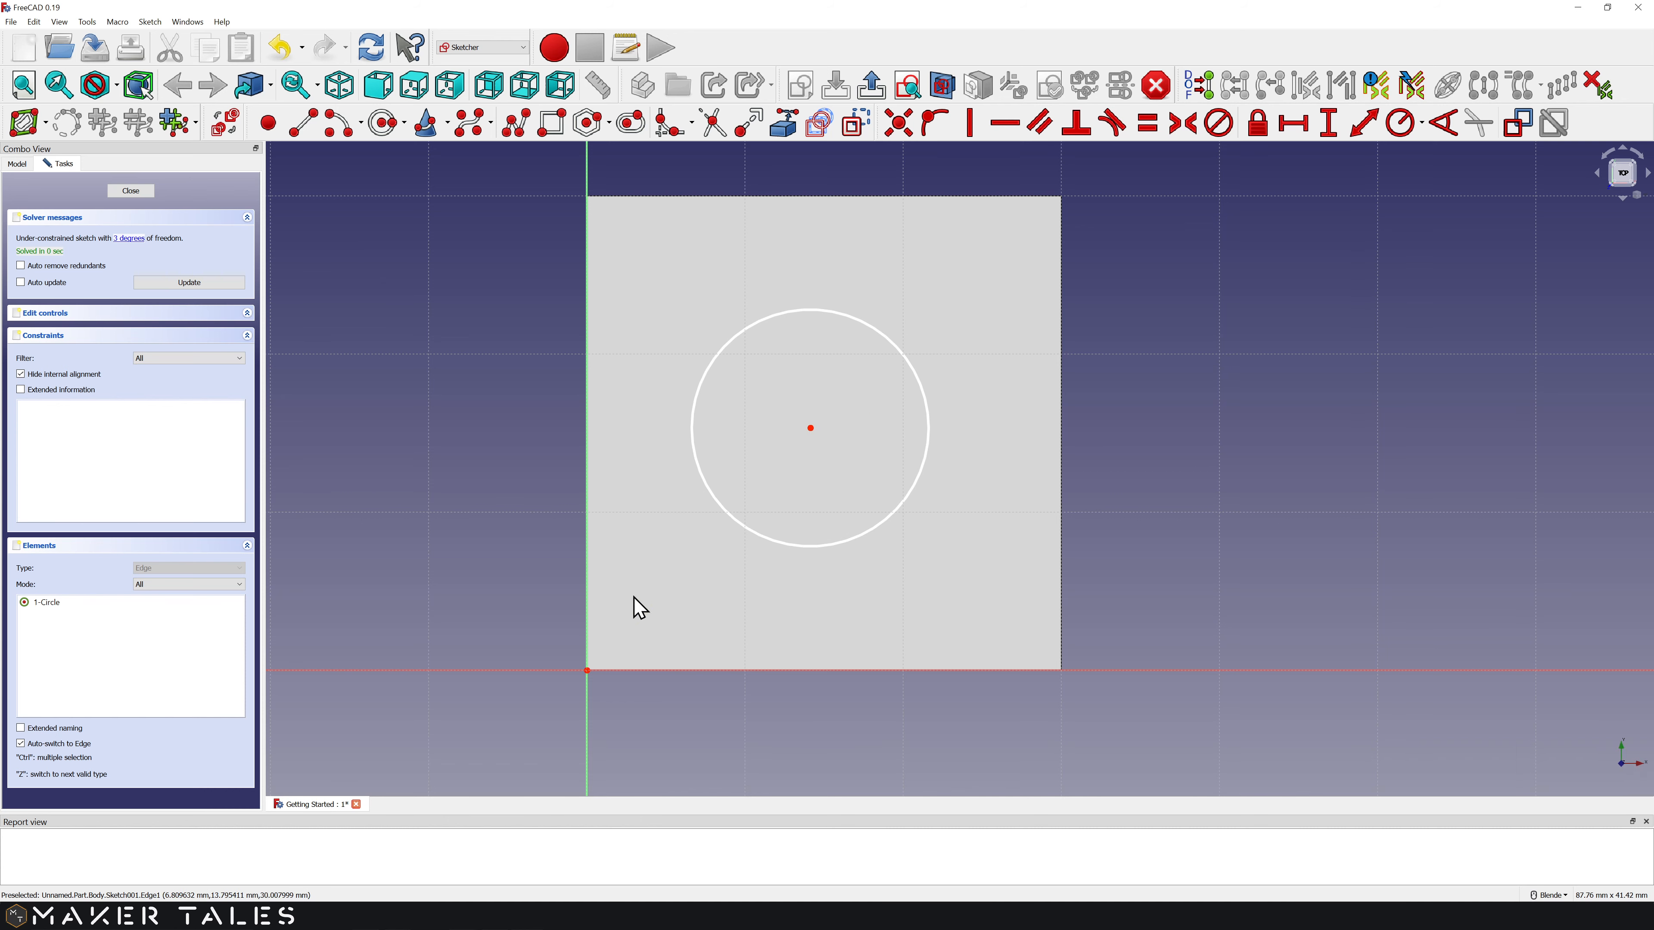
left_click(810, 428)
mouse_move(811, 441)
left_mouse_down()
mouse_move(908, 443)
mouse_move(722, 474)
mouse_move(776, 376)
mouse_move(822, 420)
left_mouse_up()
mouse_move(941, 396)
left_mouse_down()
mouse_move(914, 411)
mouse_move(950, 410)
mouse_move(912, 420)
mouse_move(926, 418)
left_mouse_up()
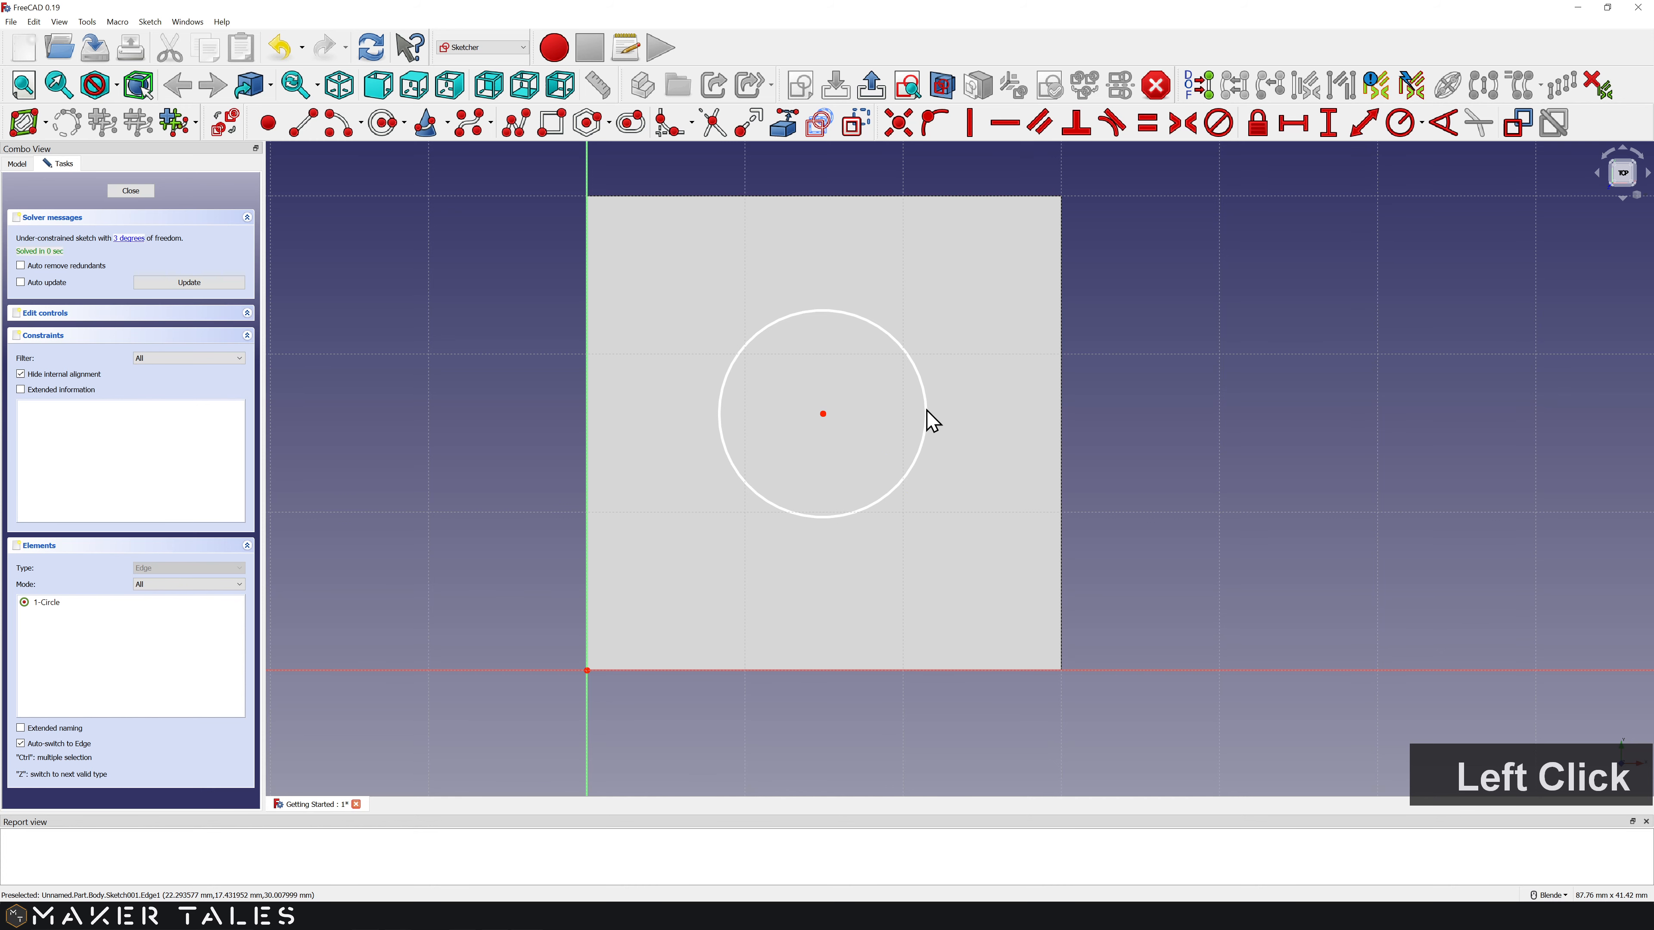
Step: Add a 10 mm radius constraint to the circle and move its R10 label to the upper right
left_click(1403, 128)
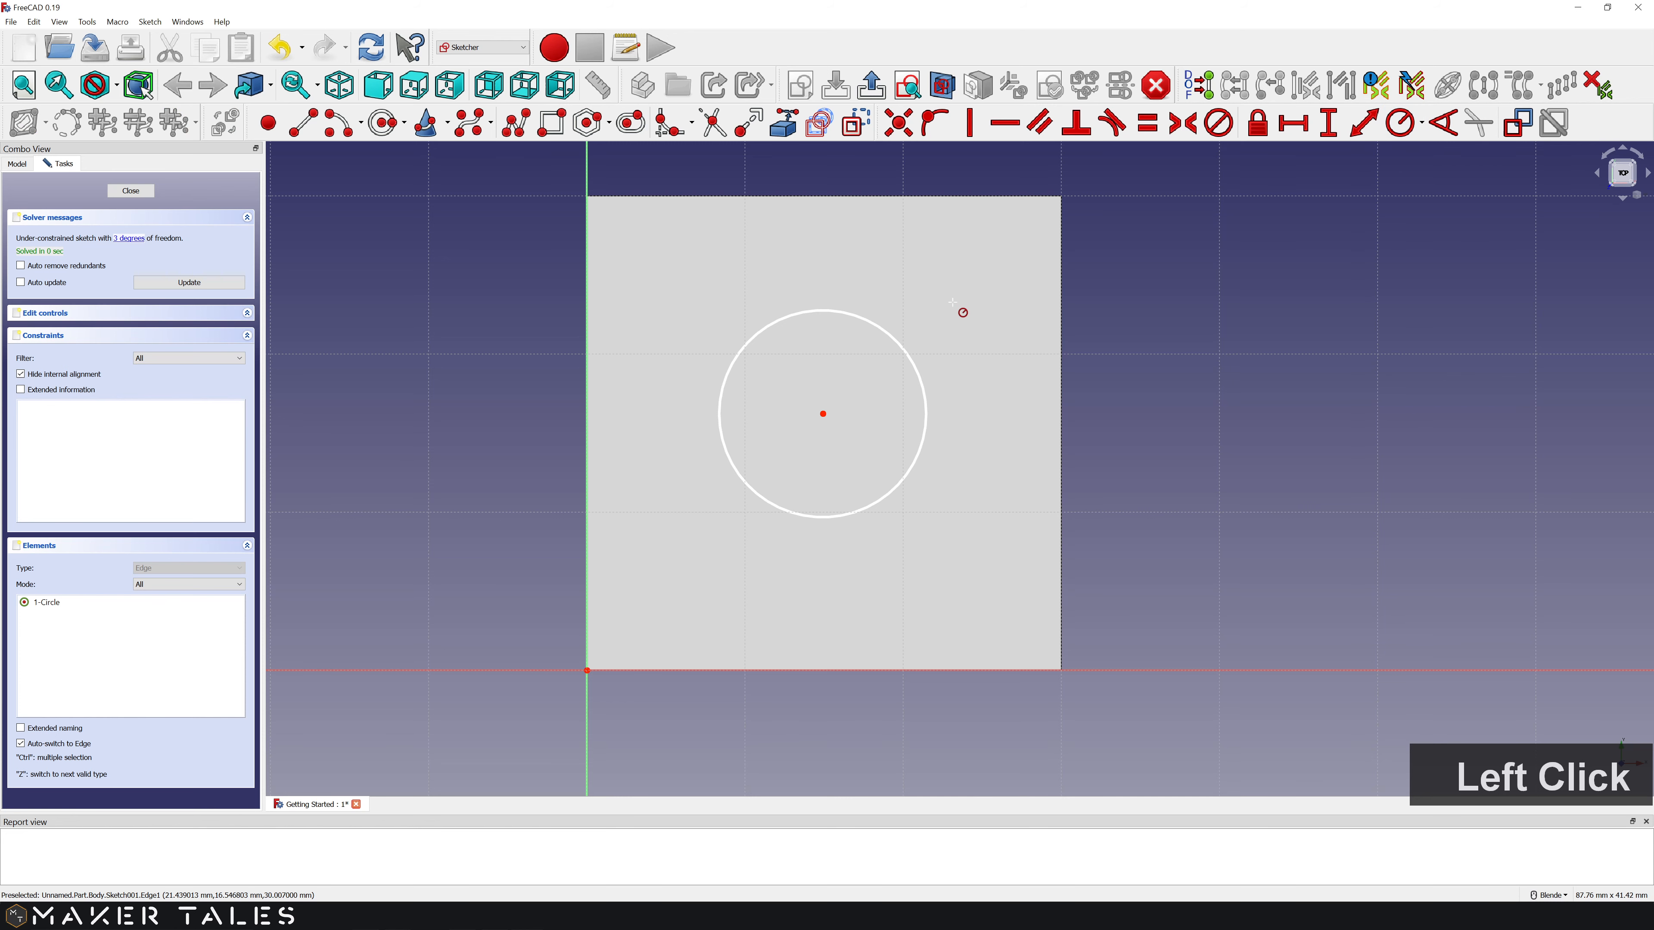
left_click(906, 353)
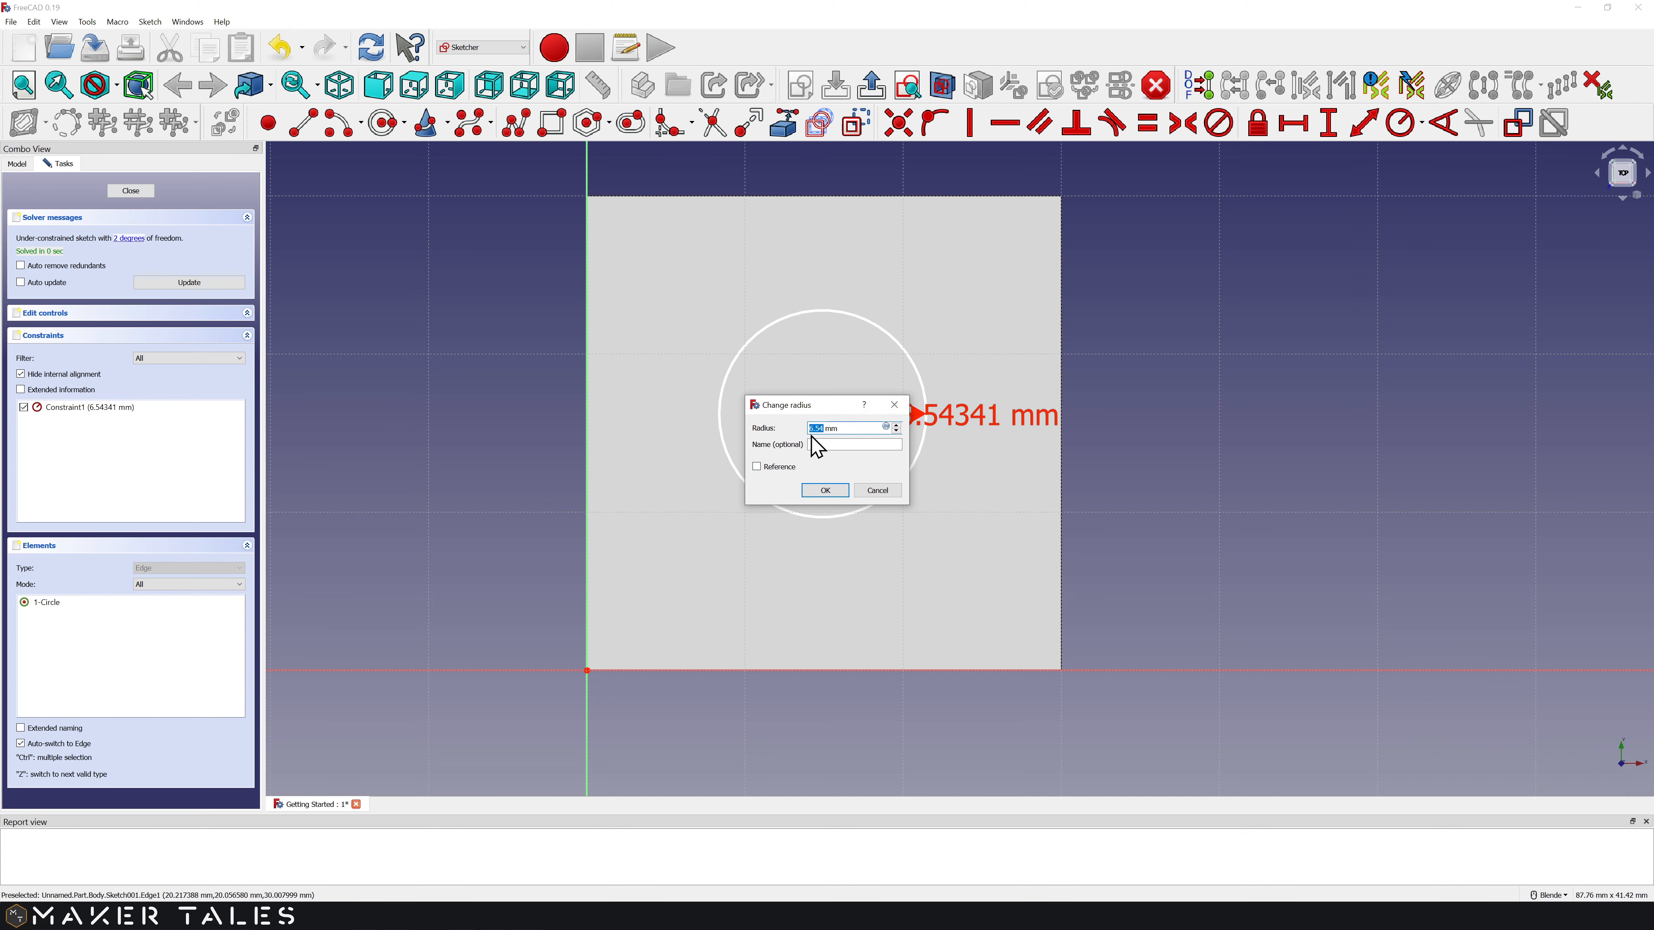
type("10")
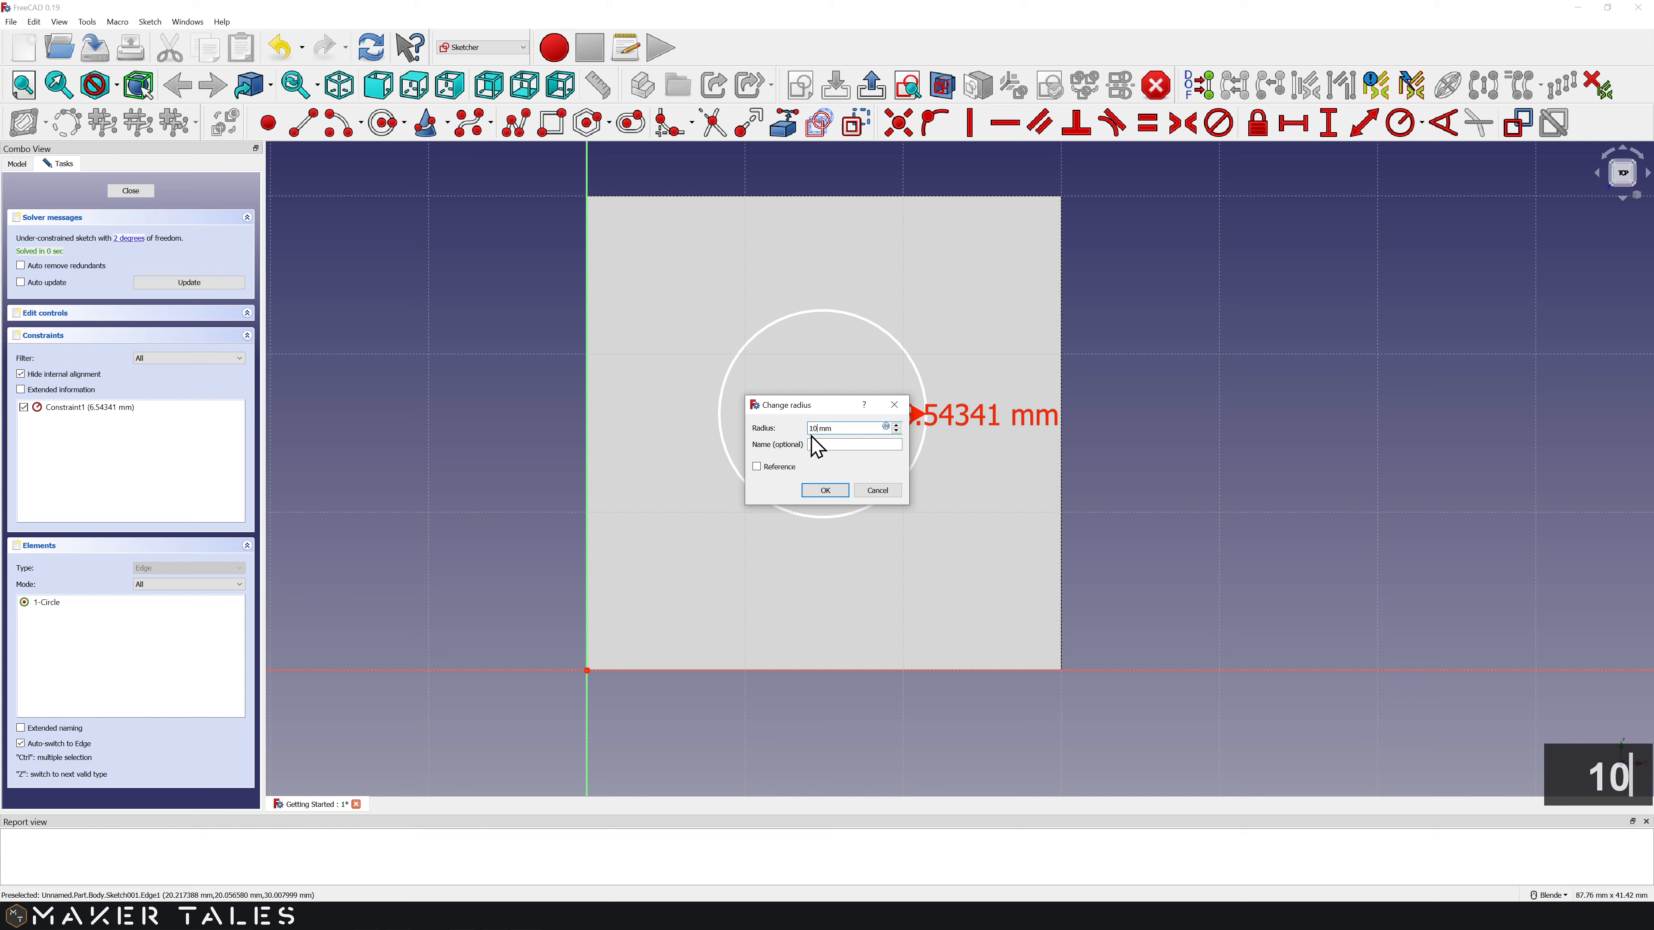
left_click(831, 493)
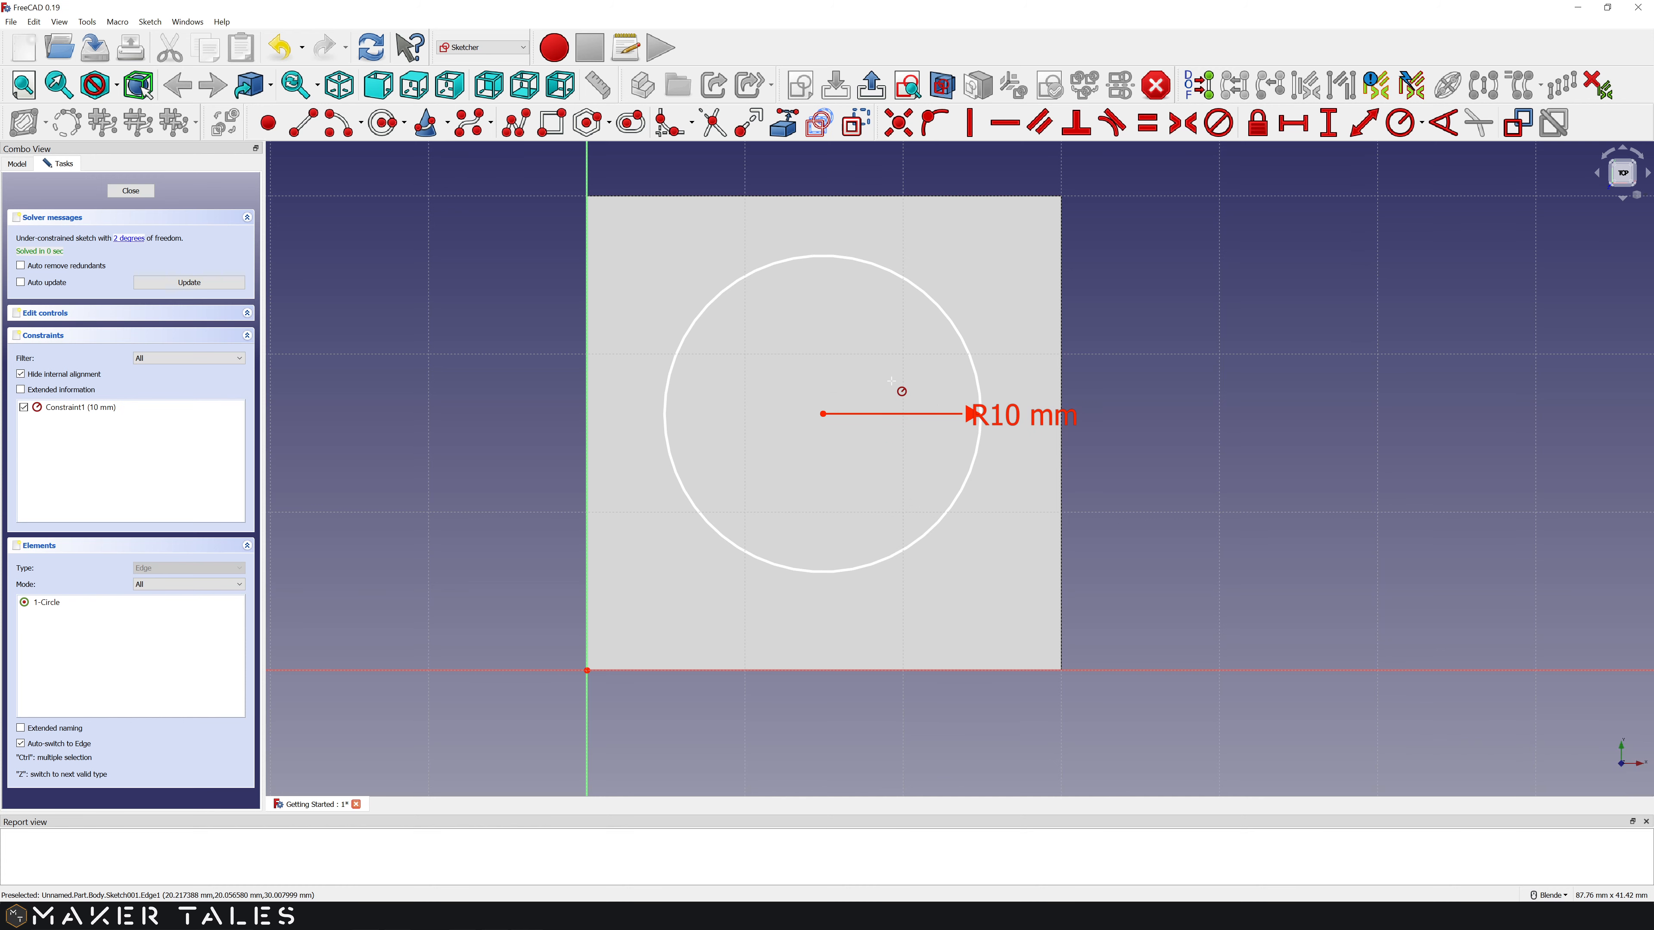
right_click(1013, 341)
mouse_move(1001, 421)
left_mouse_down()
mouse_move(1034, 267)
mouse_move(997, 266)
left_mouse_up()
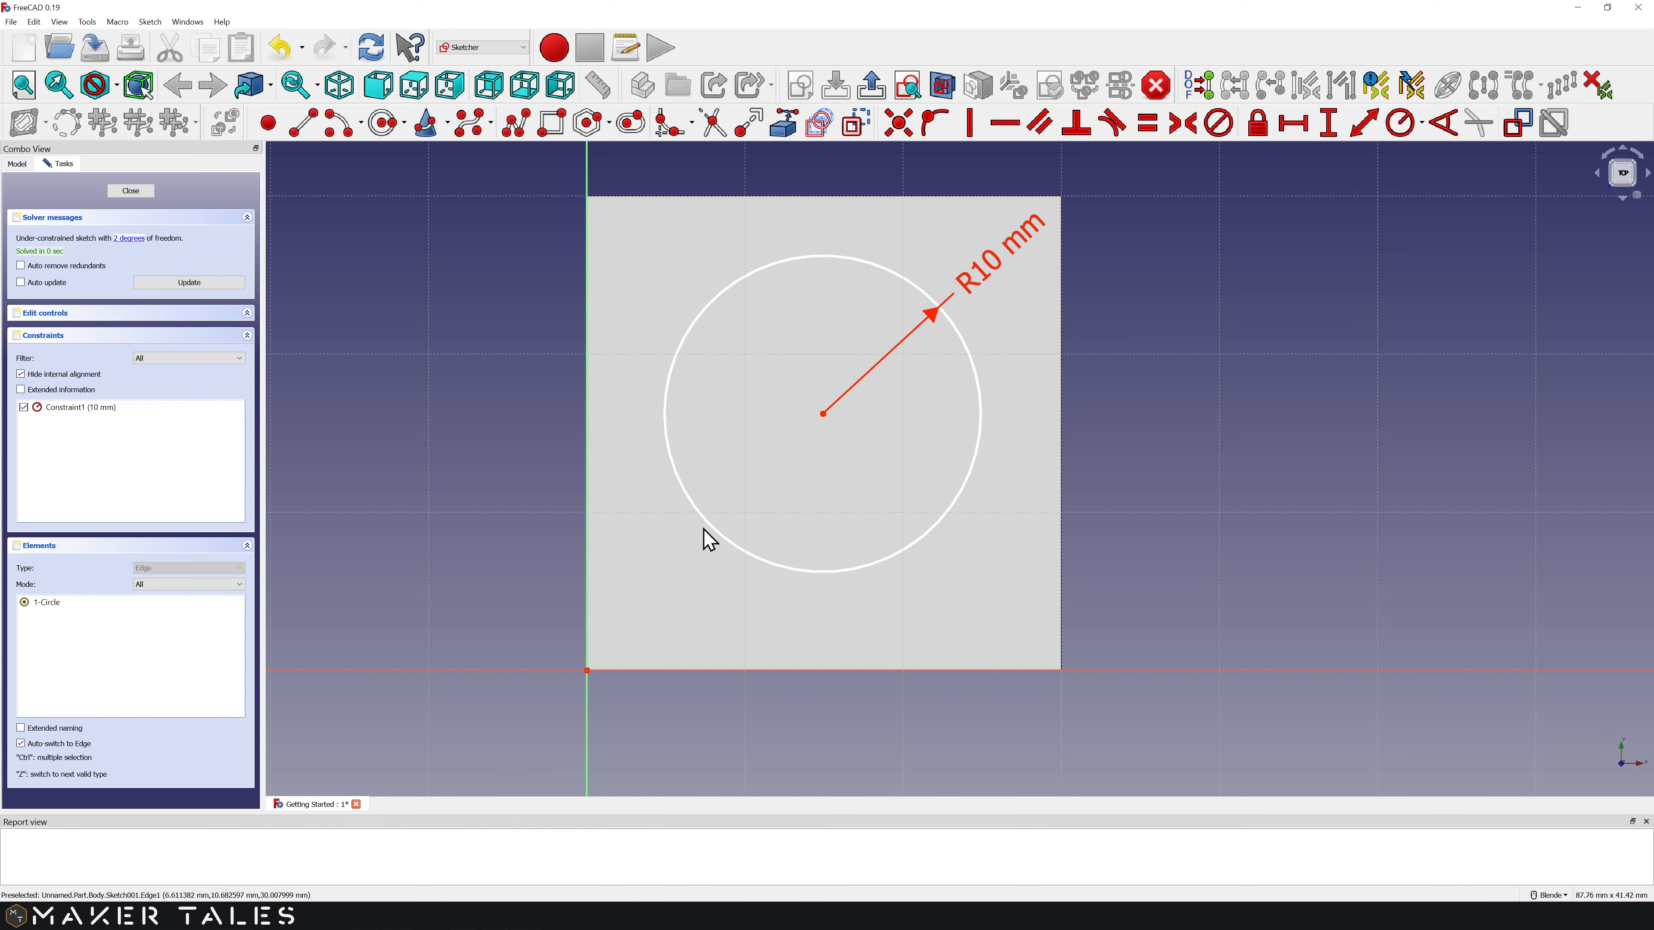
left_click(586, 670)
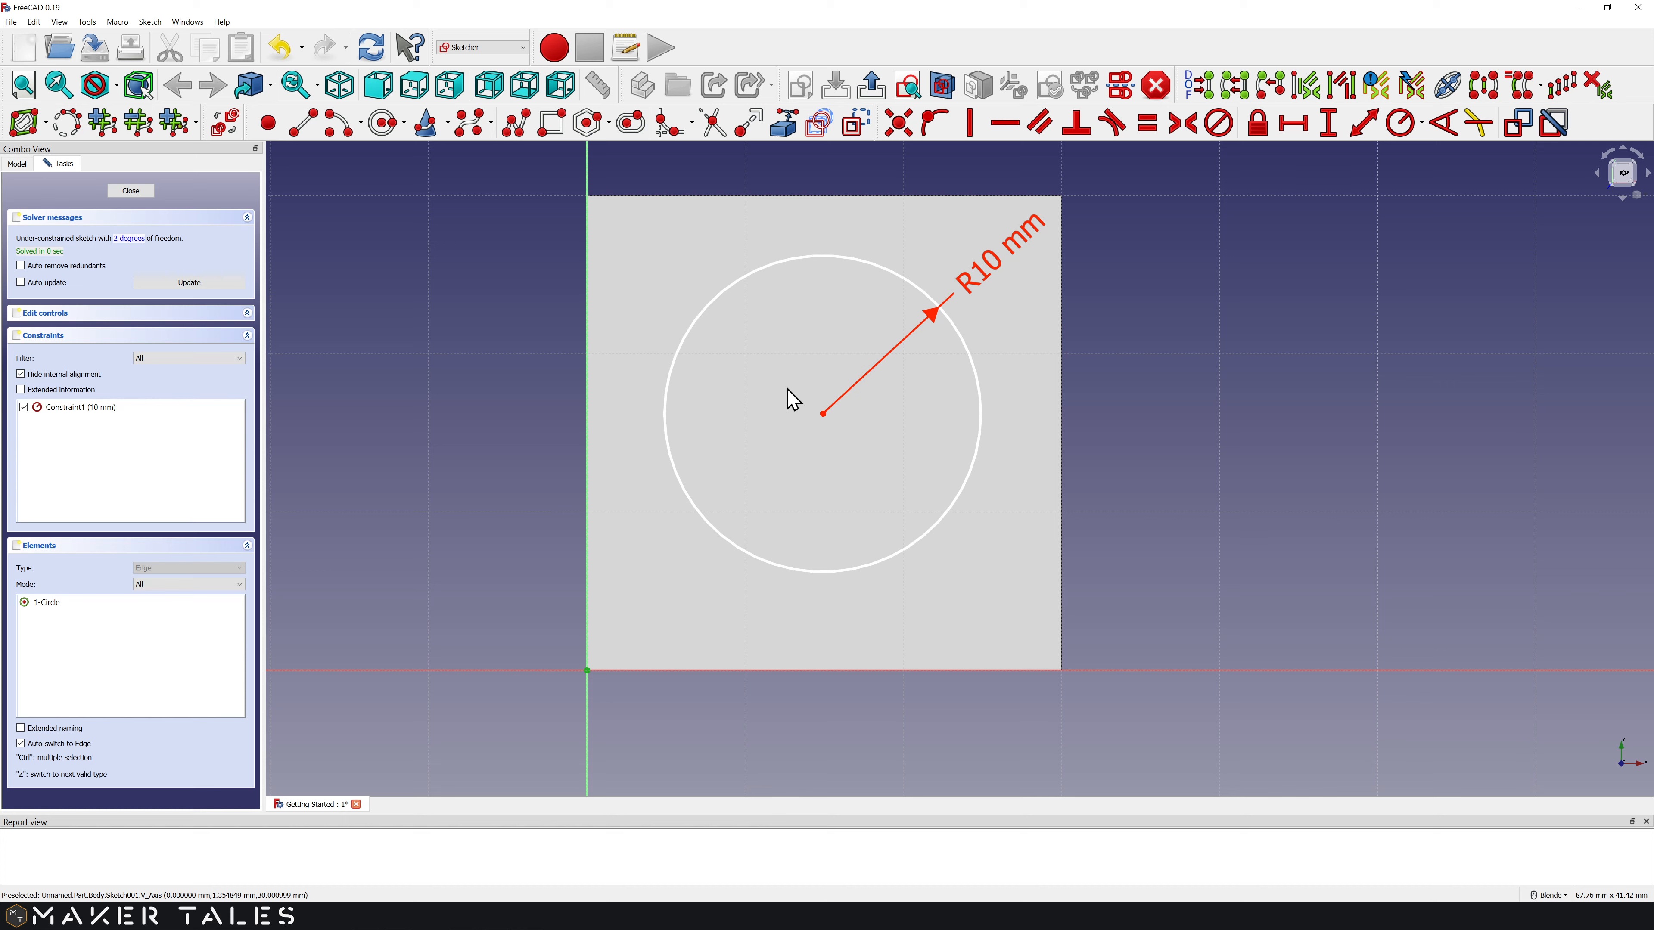
Step: Constrain the circle centre 15 mm horizontally from the left edge
left_click(823, 414)
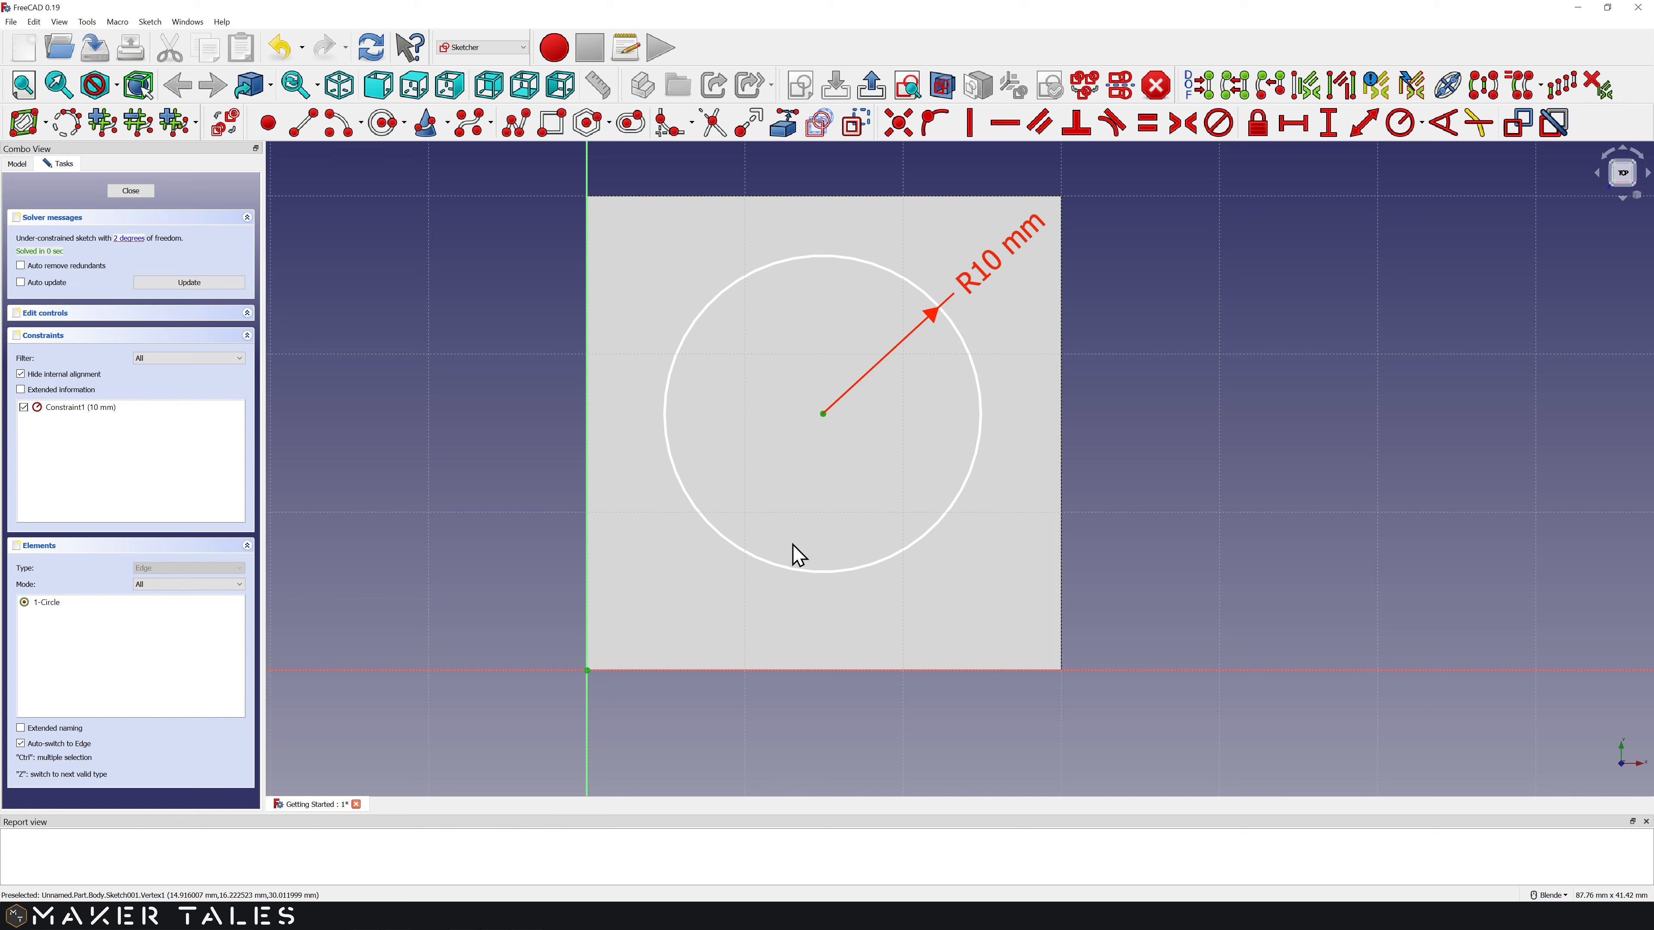
key("shift+h")
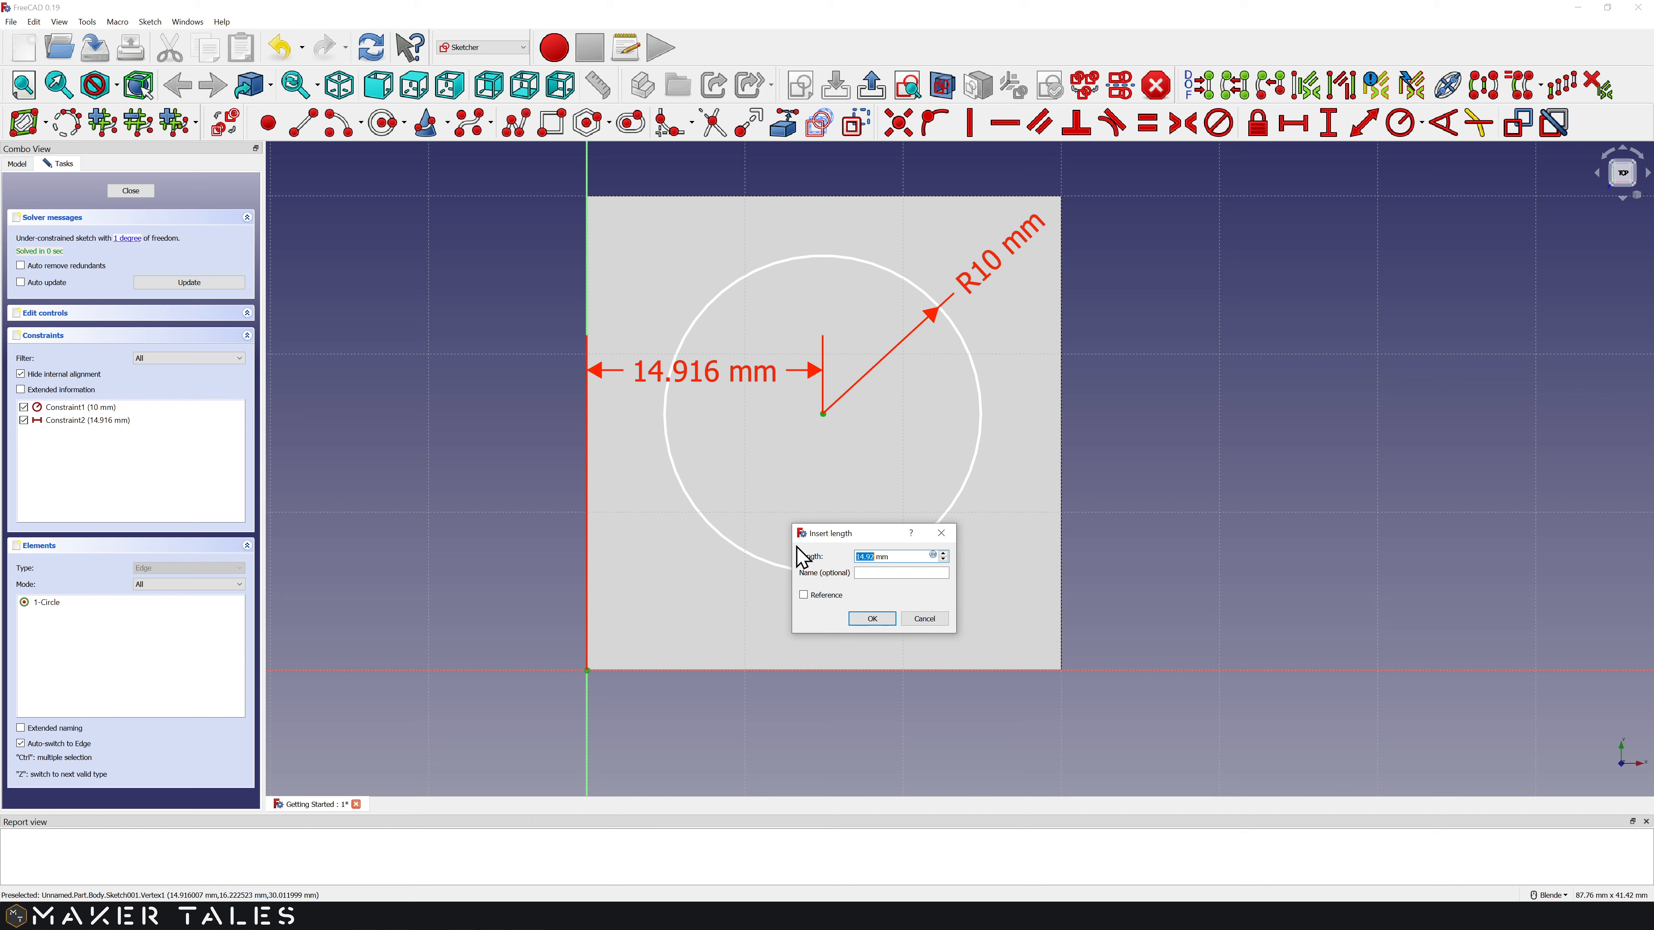
type("15")
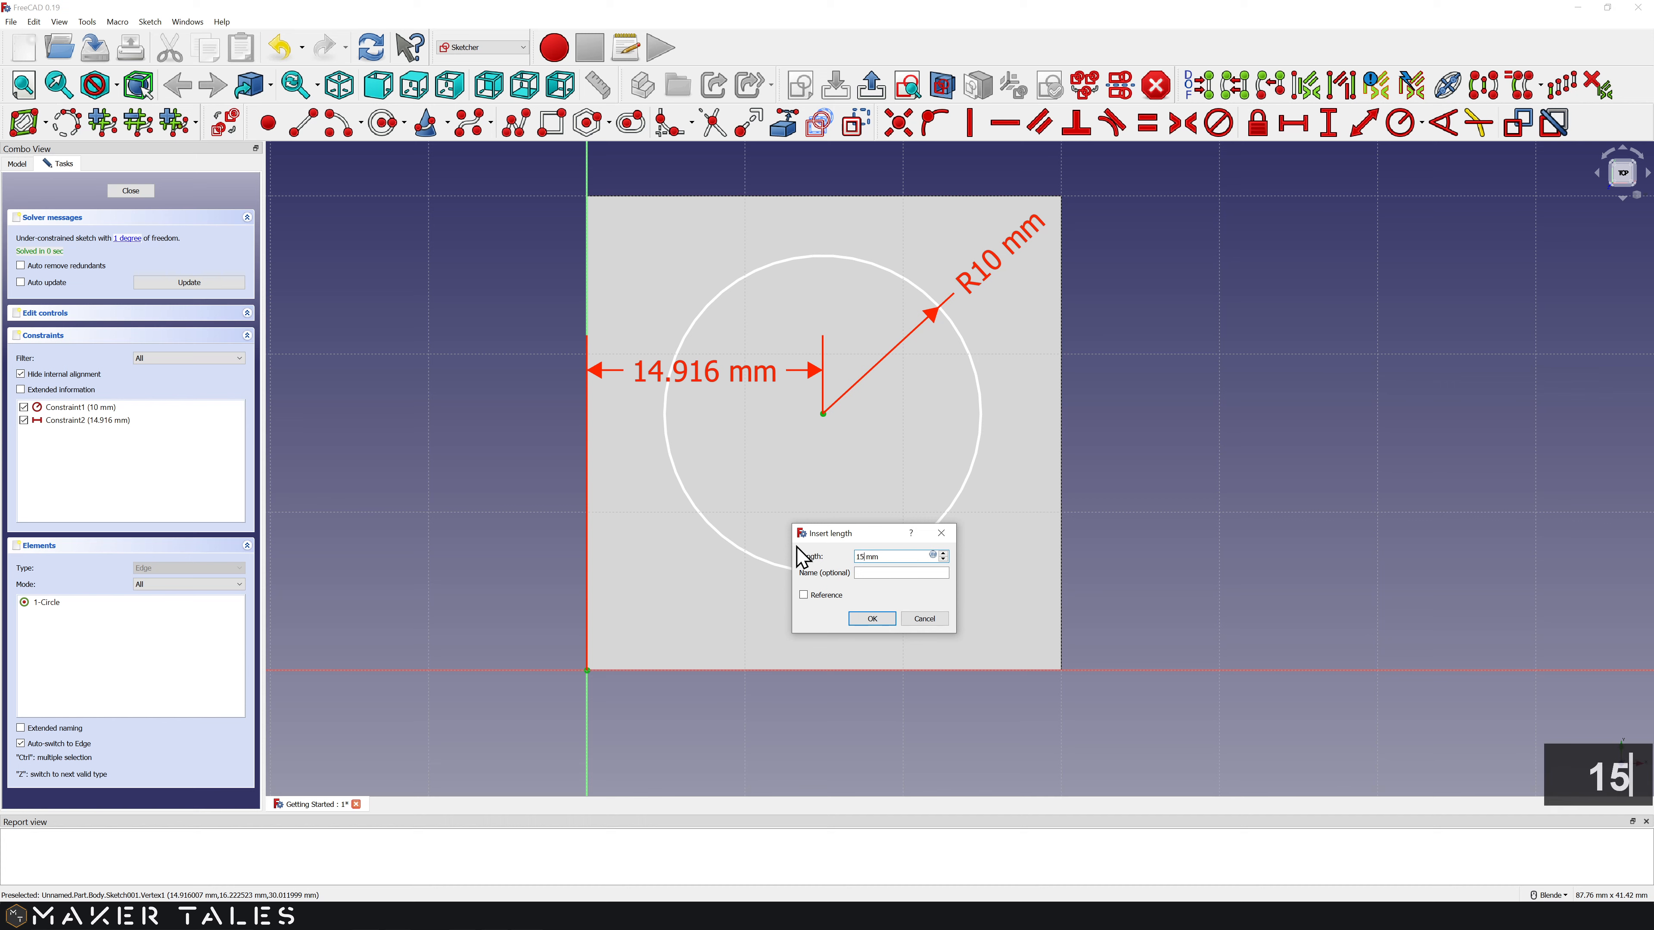
left_click(880, 623)
left_click_drag(739, 390, 757, 728)
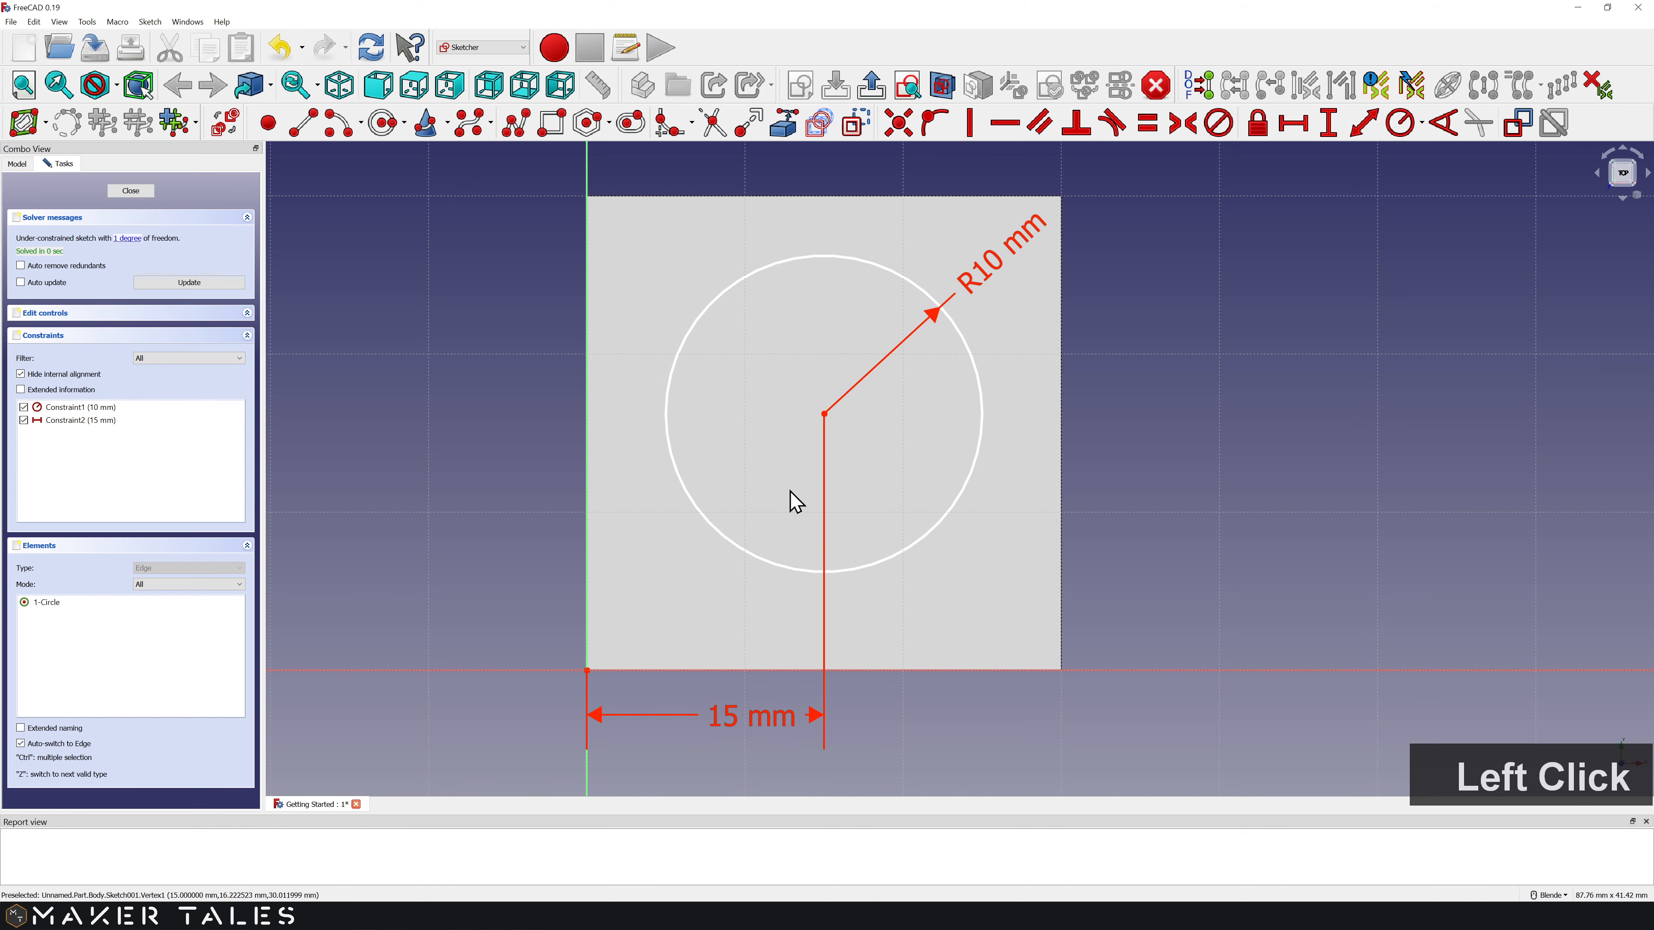
Step: Constrain the centre 15 mm vertically from the bottom edge and close the sketch
left_click(588, 672)
left_click(826, 426)
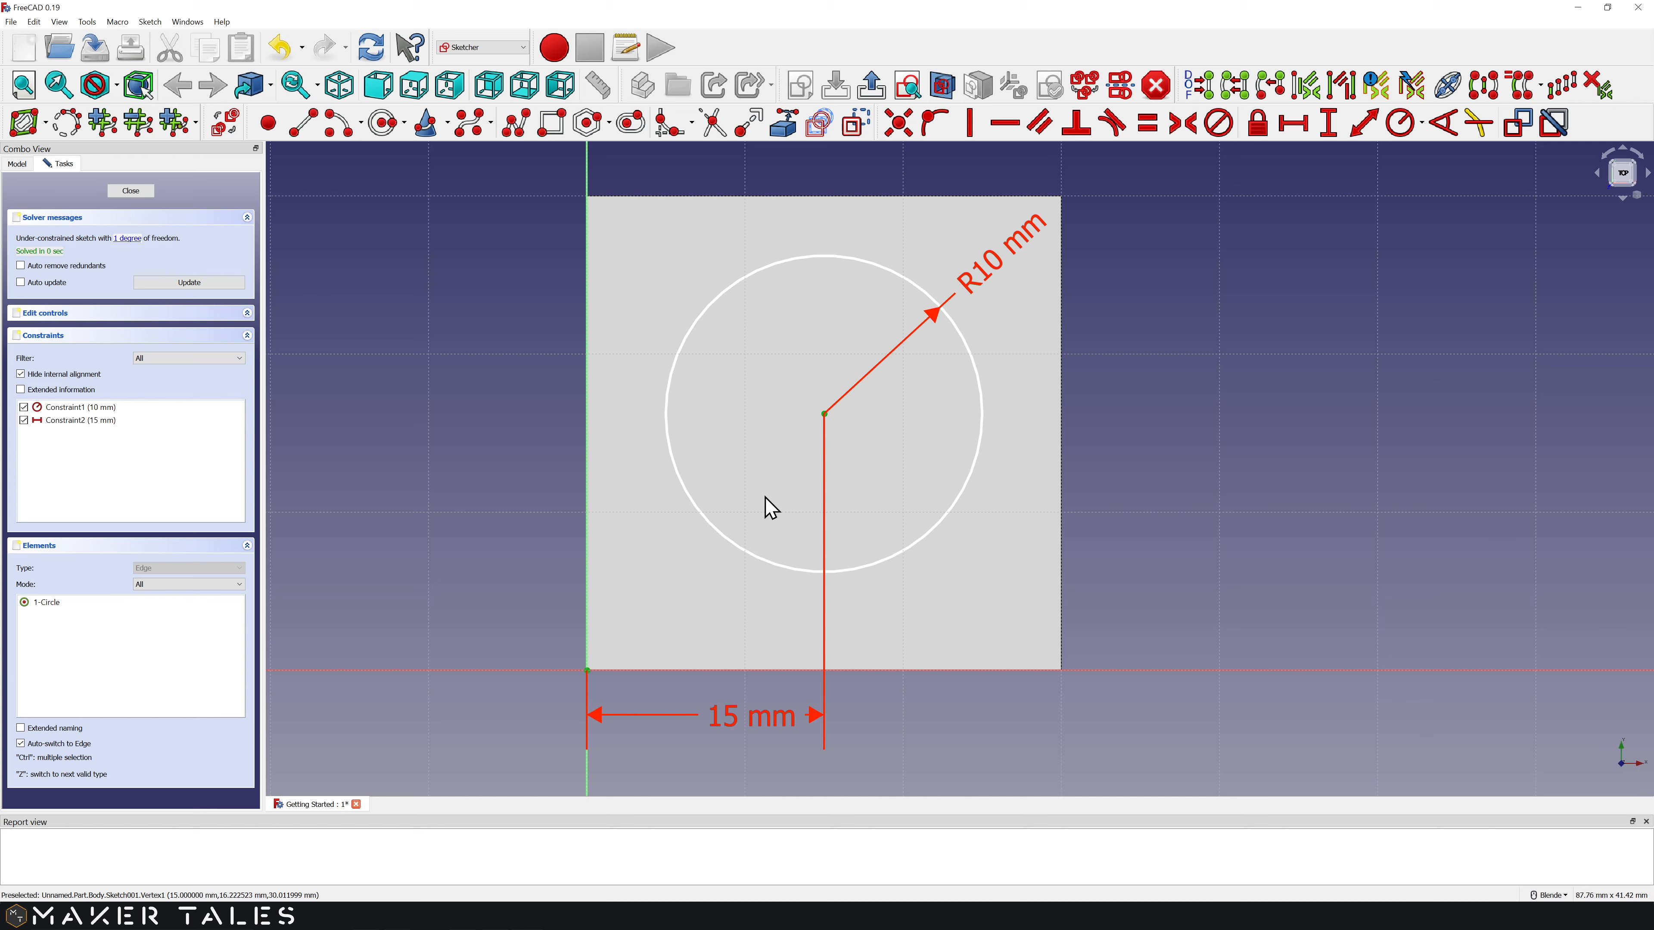
key("shift+v")
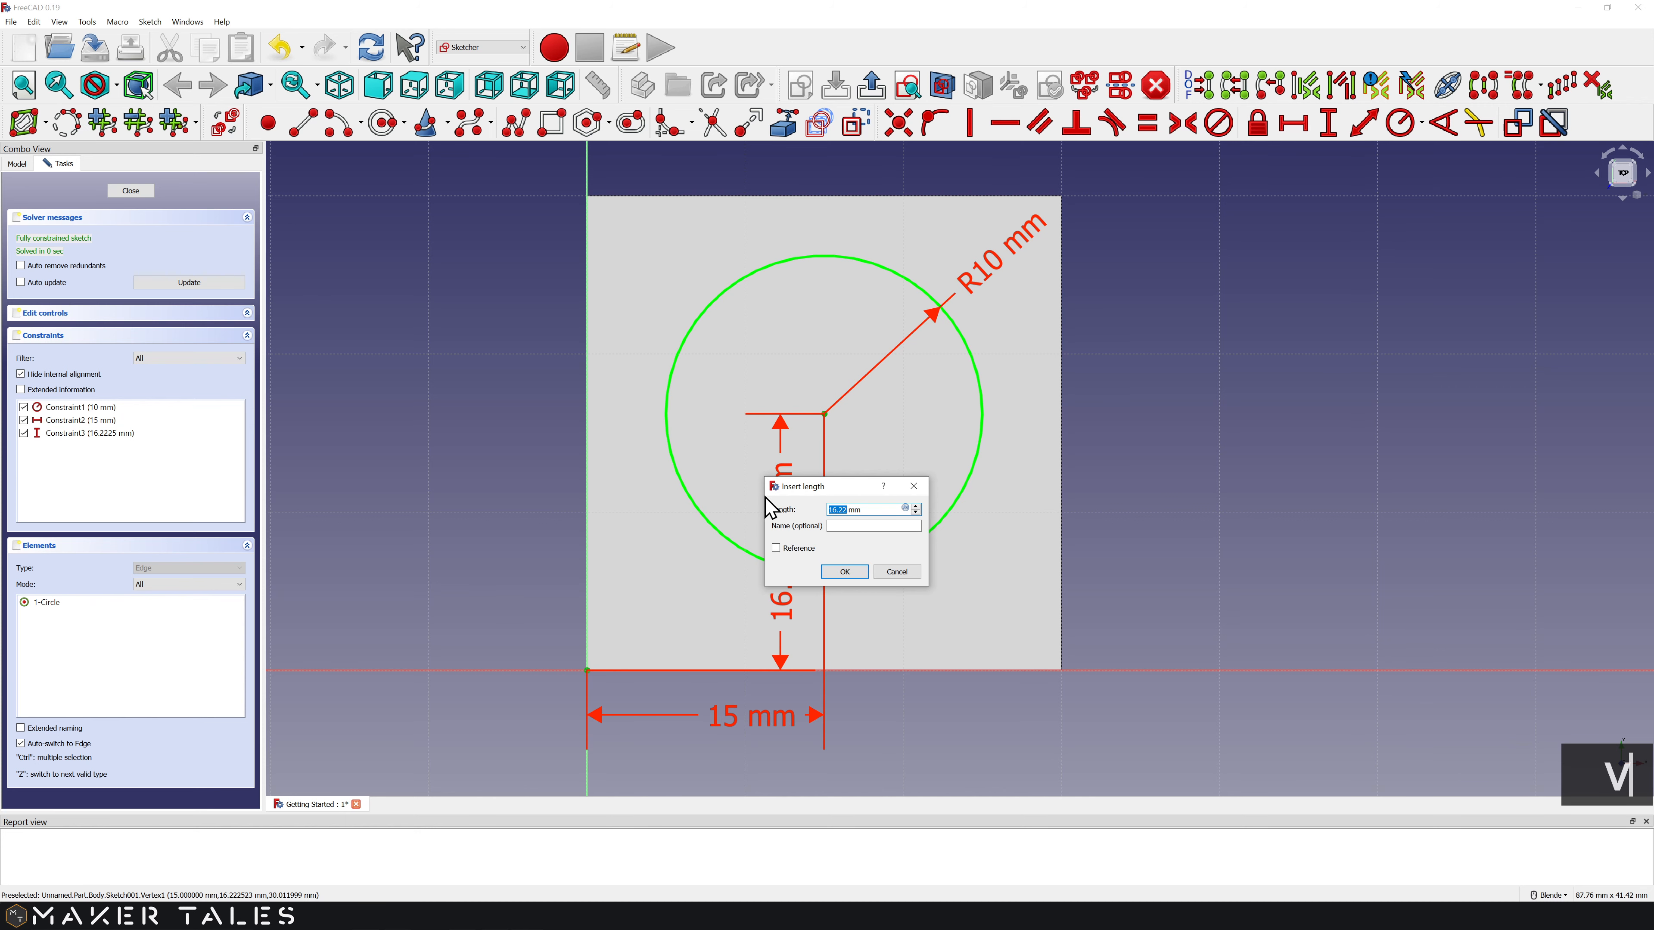
type("15")
left_click(844, 572)
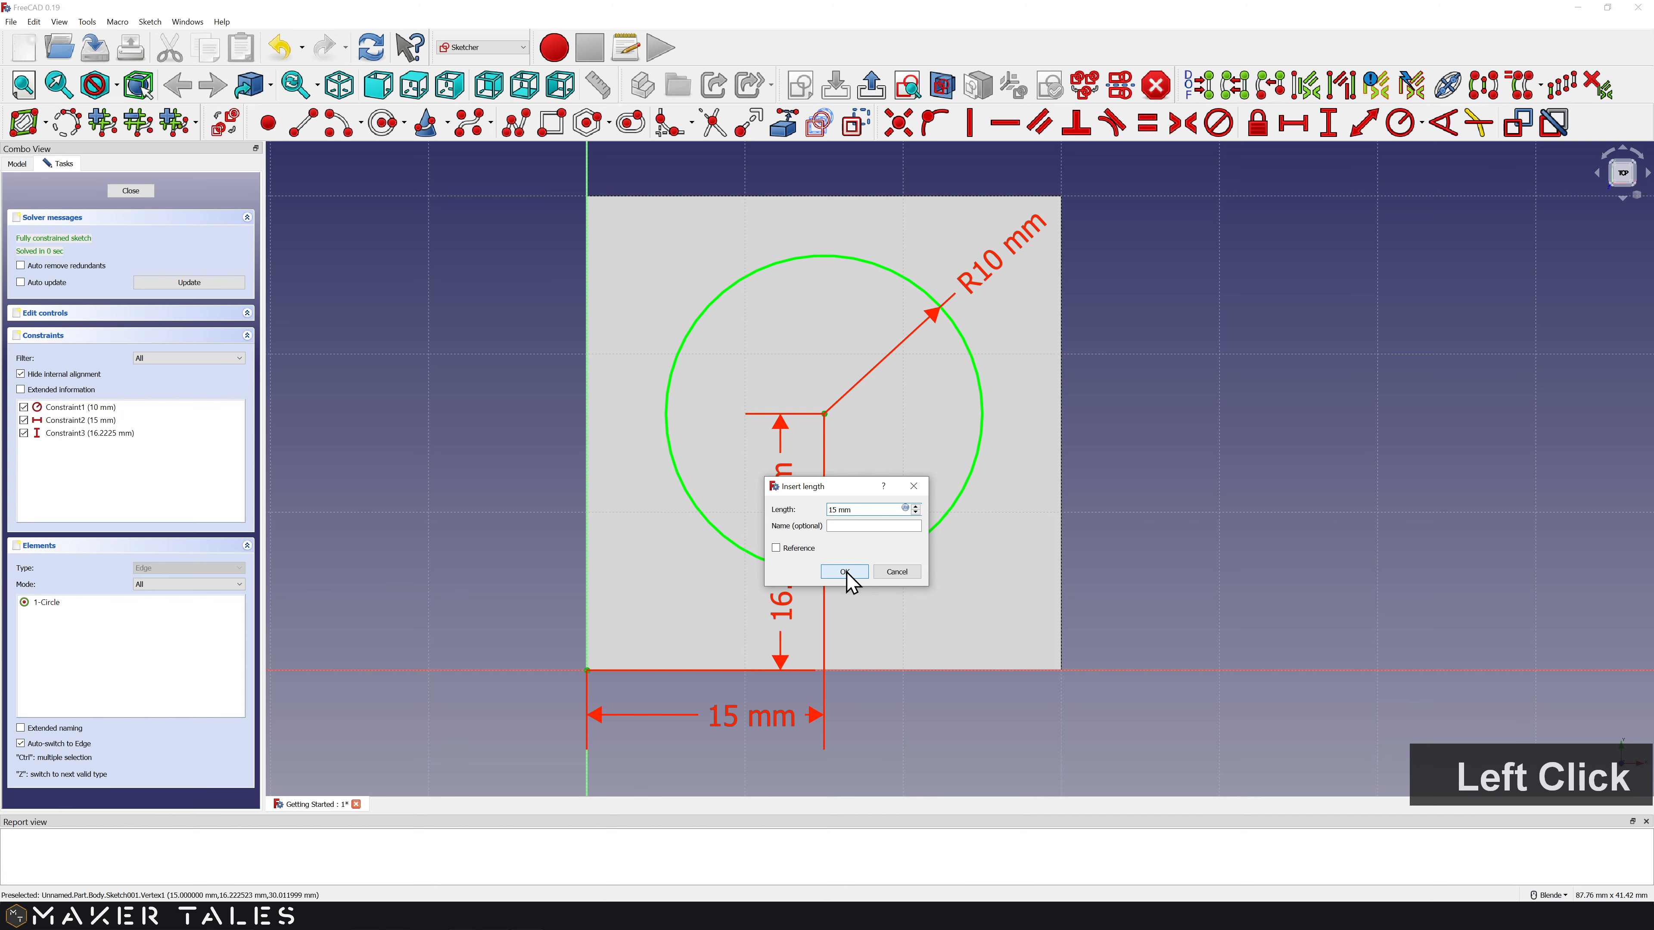
left_click_drag(784, 553, 524, 557)
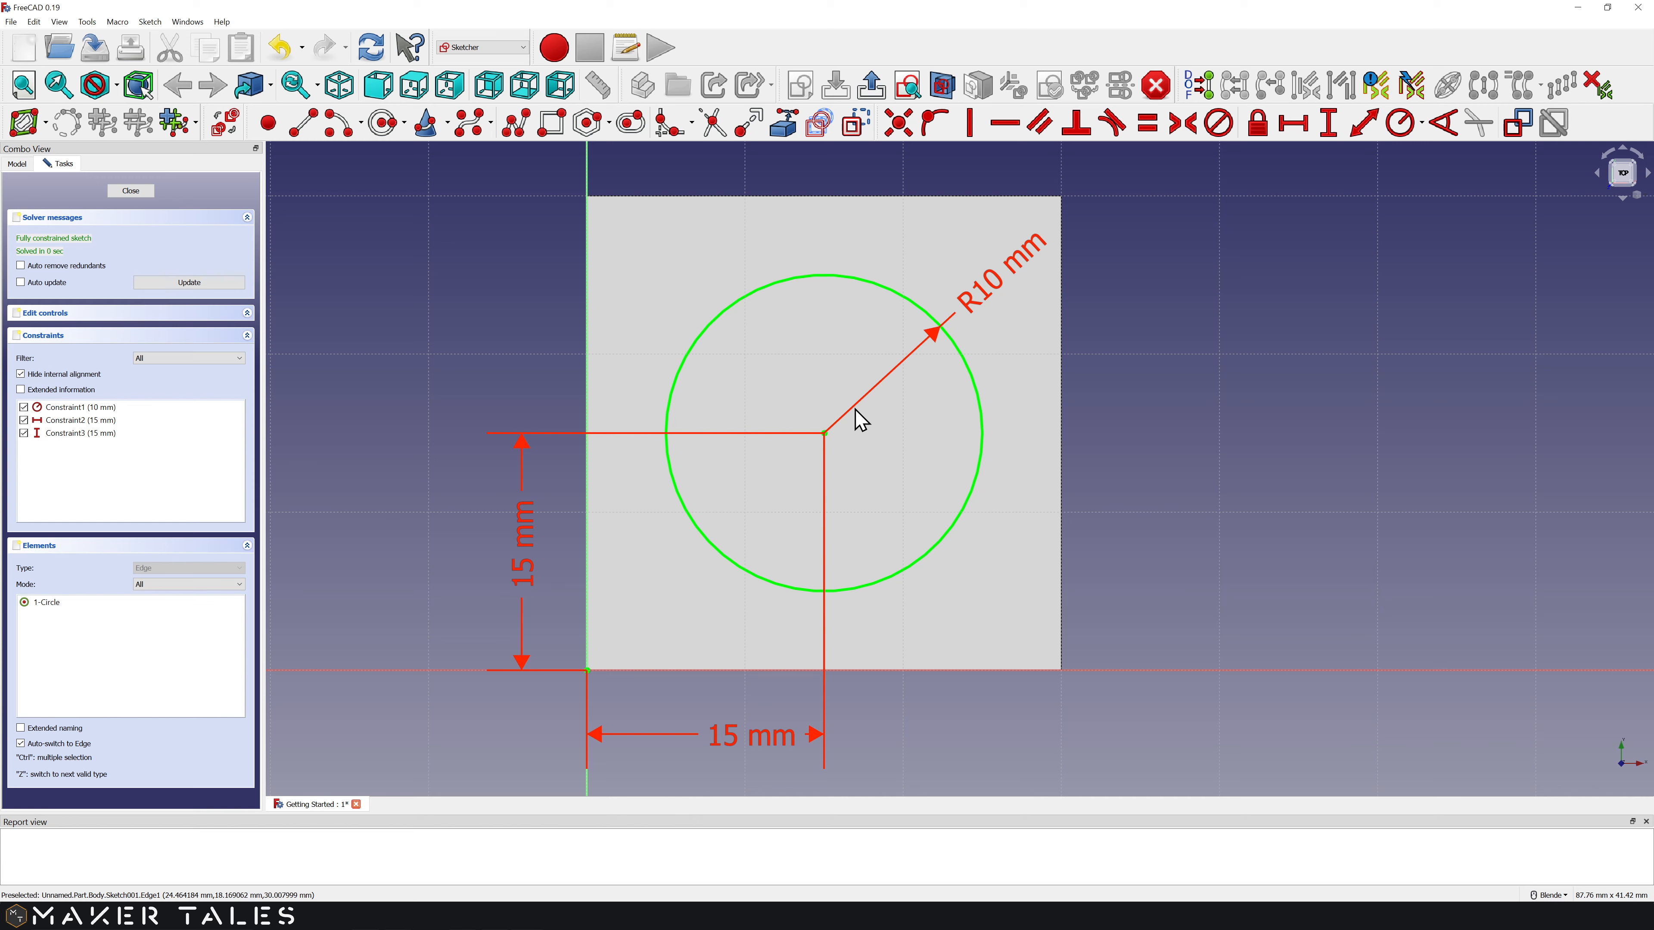
key("Escape")
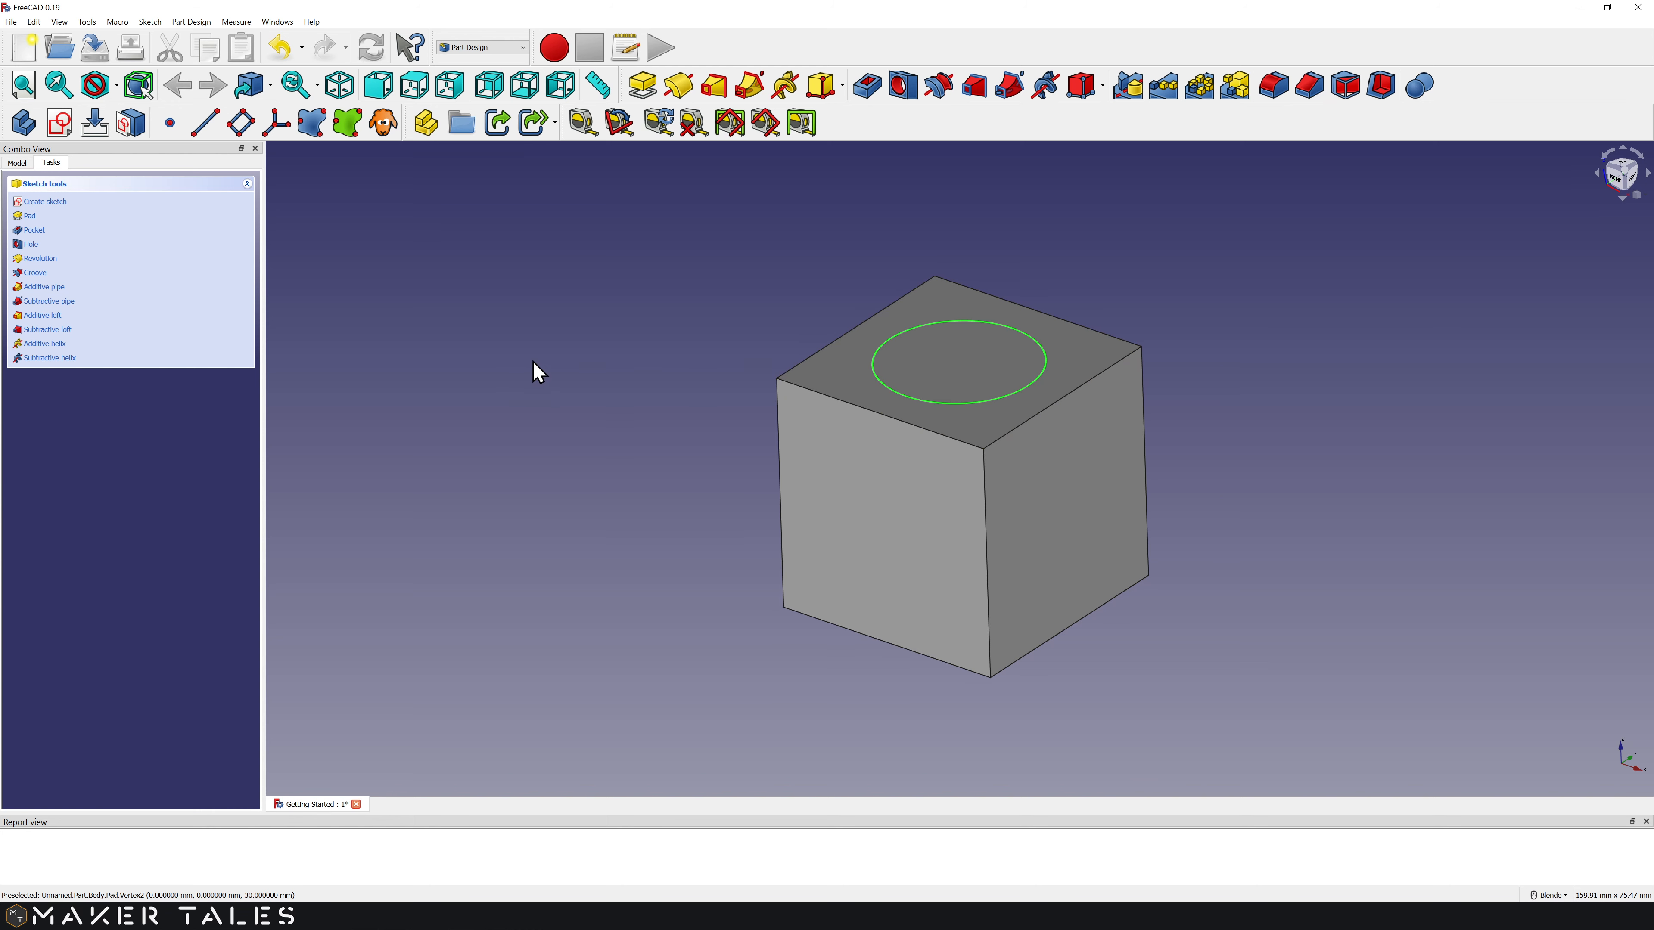
Step: Show the Model tree with Body, Pad and Sketch001 and pan the cube left
left_click(23, 164)
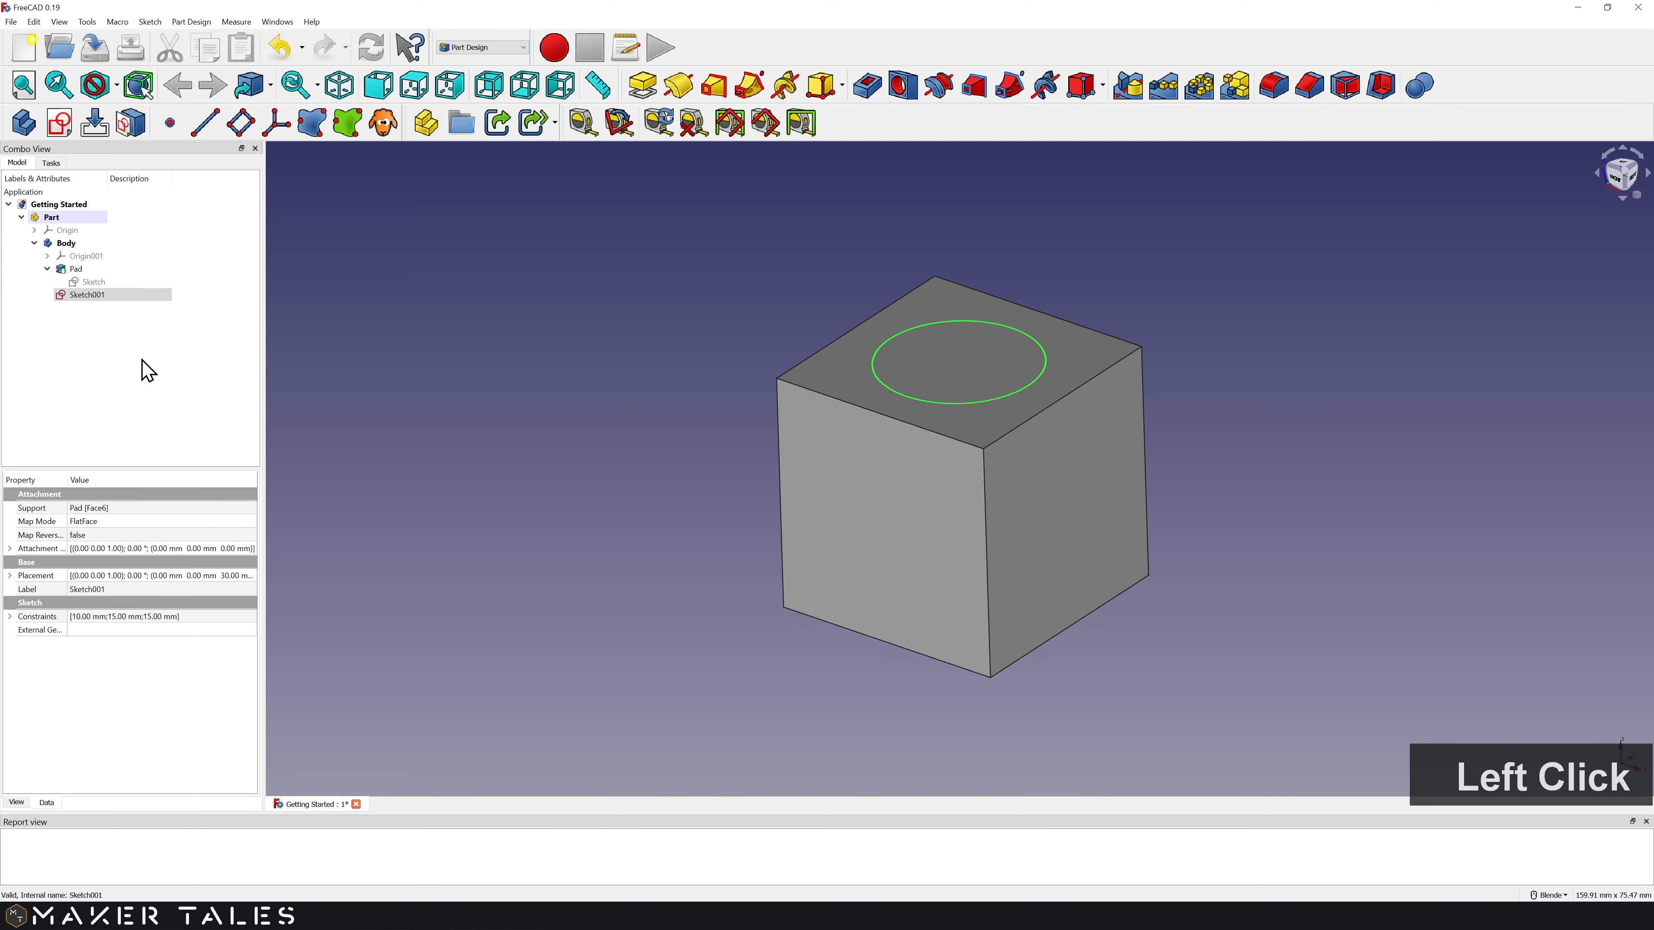
middle_click_drag(617, 470, 522, 521, "shift")
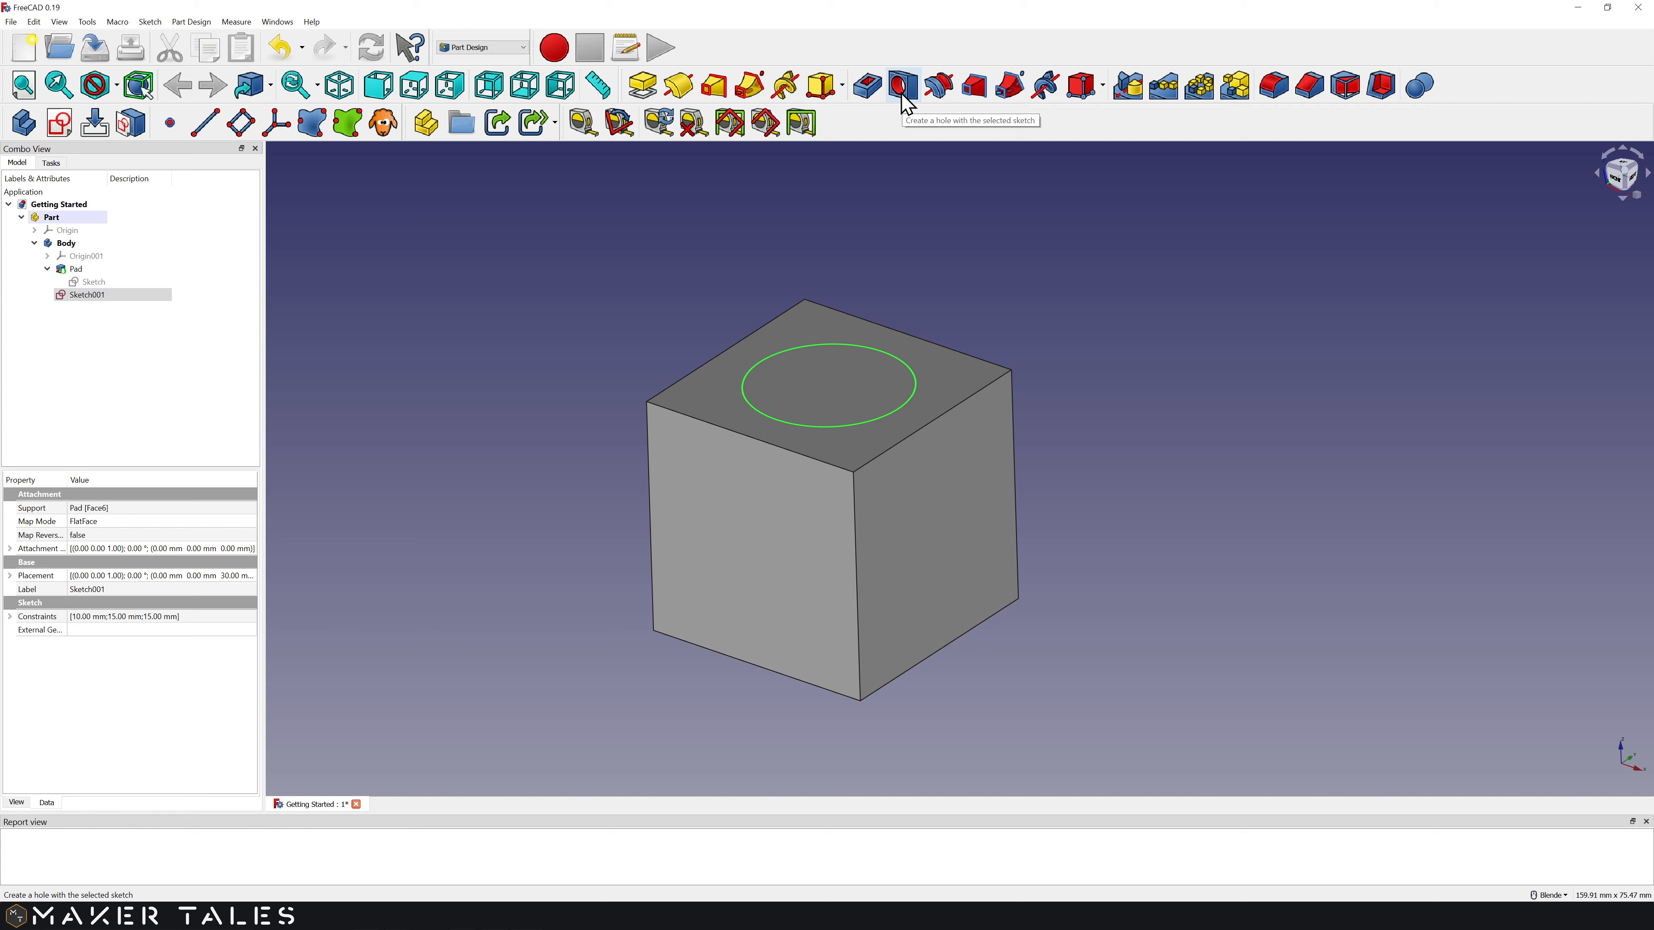
Step: Start a Pocket from Sketch001 and preview it at 6 mm depth
left_click(866, 85)
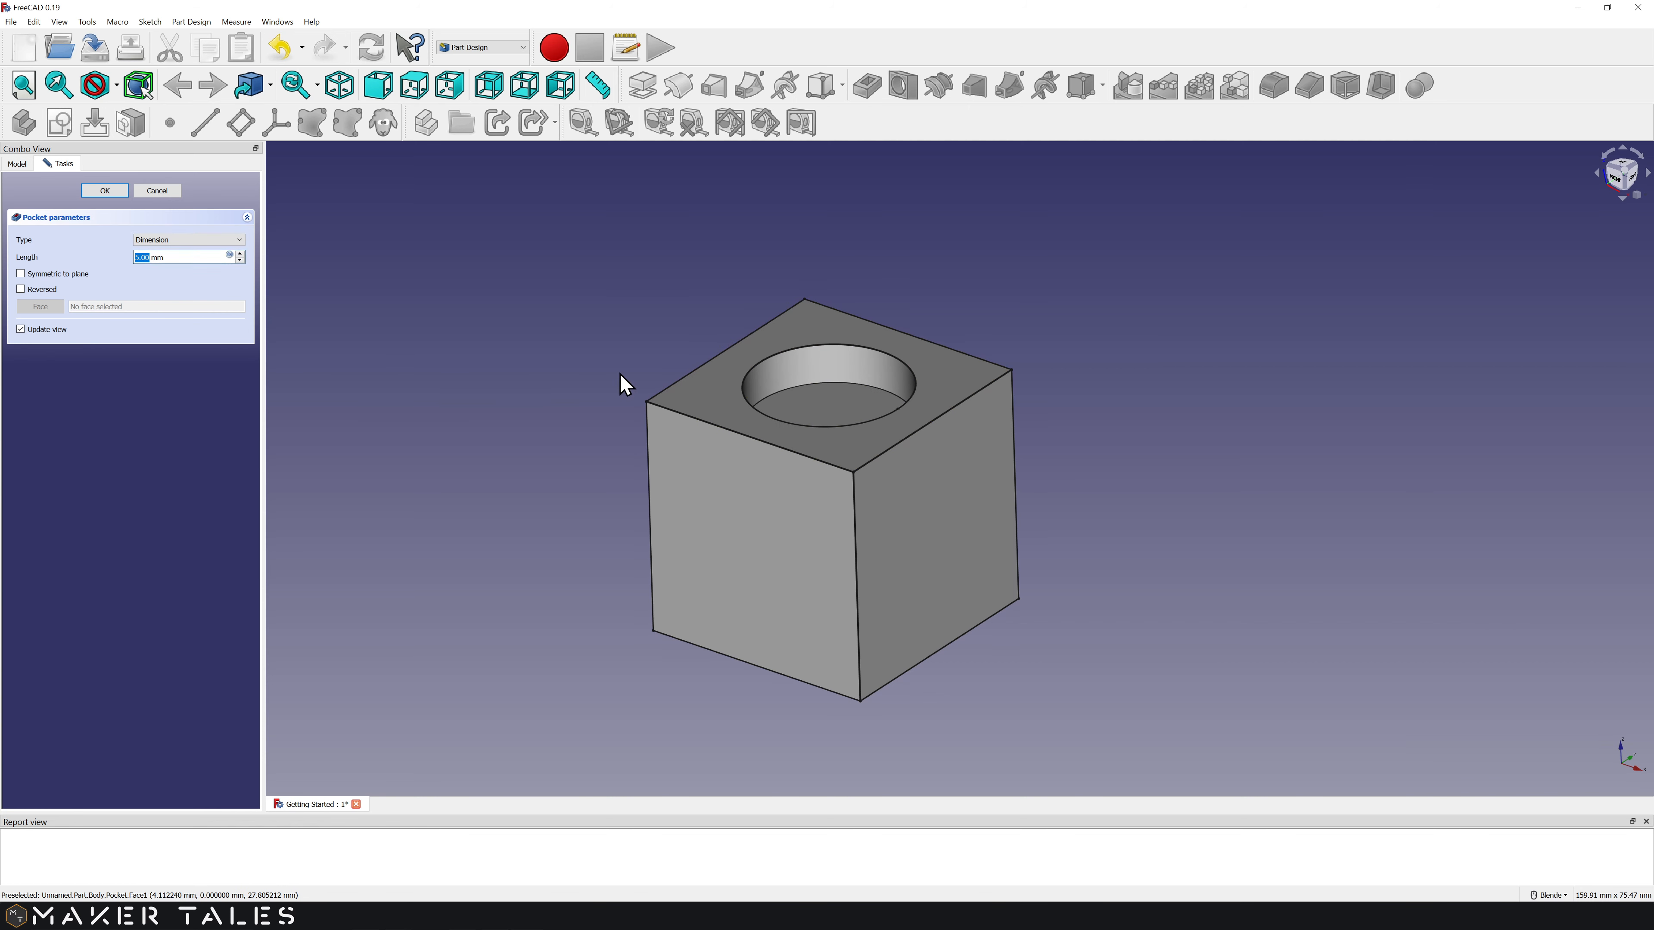
middle_click_drag(643, 353, 627, 425)
left_click(214, 254)
left_click(239, 253)
left_click(239, 253)
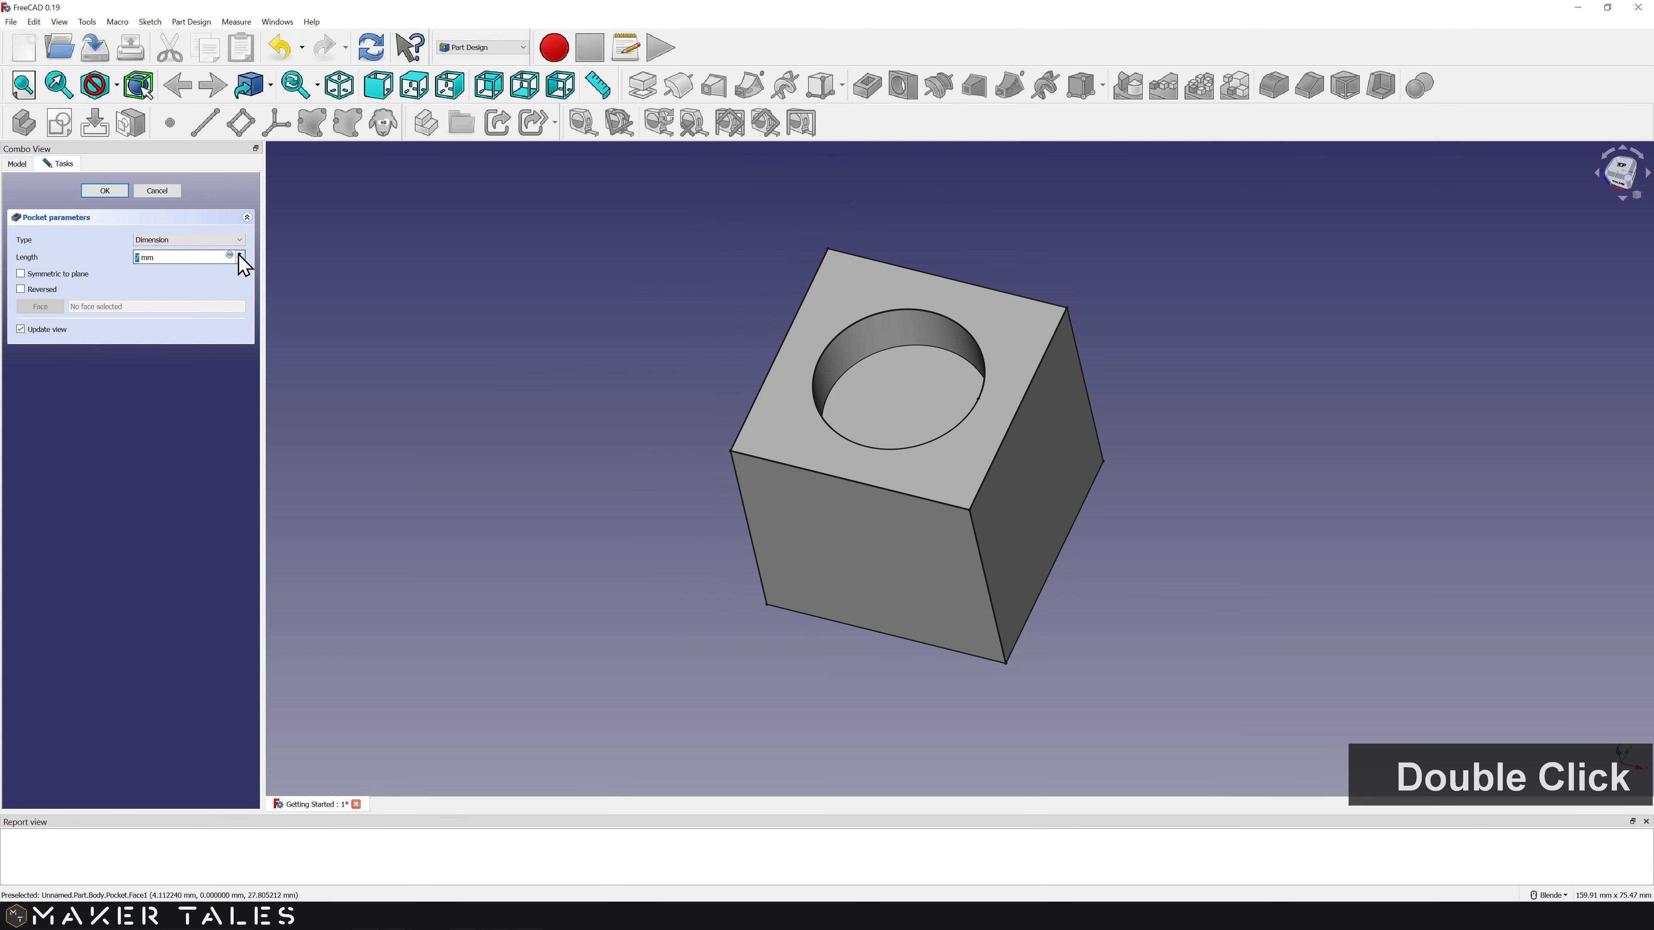
left_click(239, 261)
left_click(224, 240)
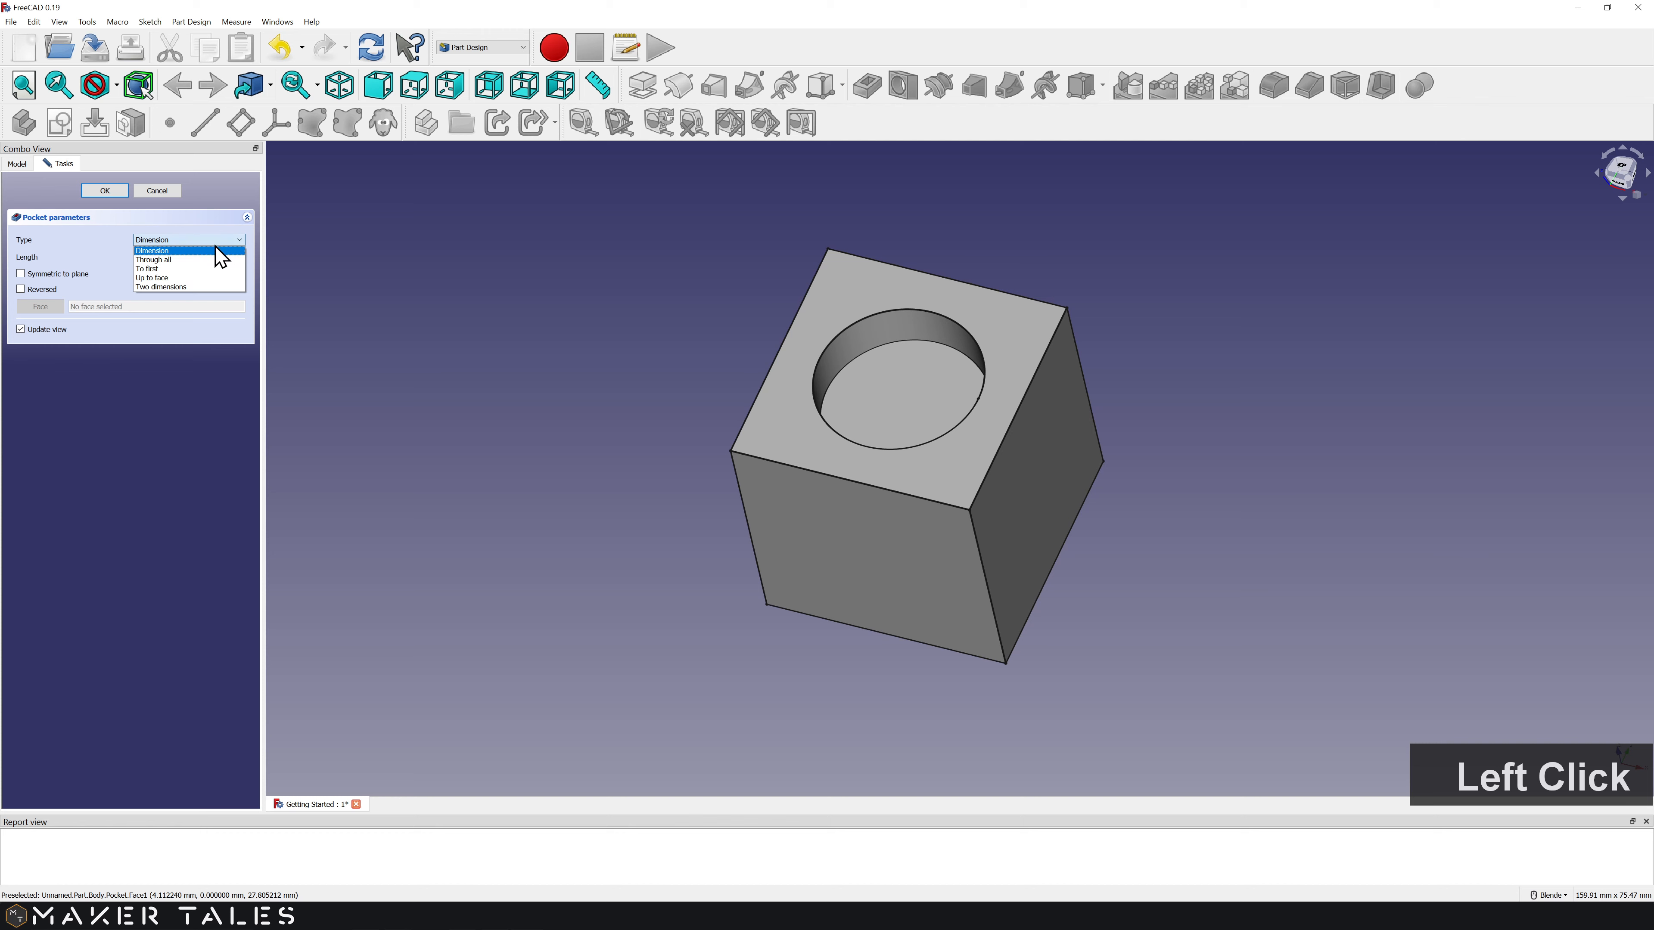
Step: Set the pocket type to Up to face using the cube's bottom face, and confirm
left_click(181, 278)
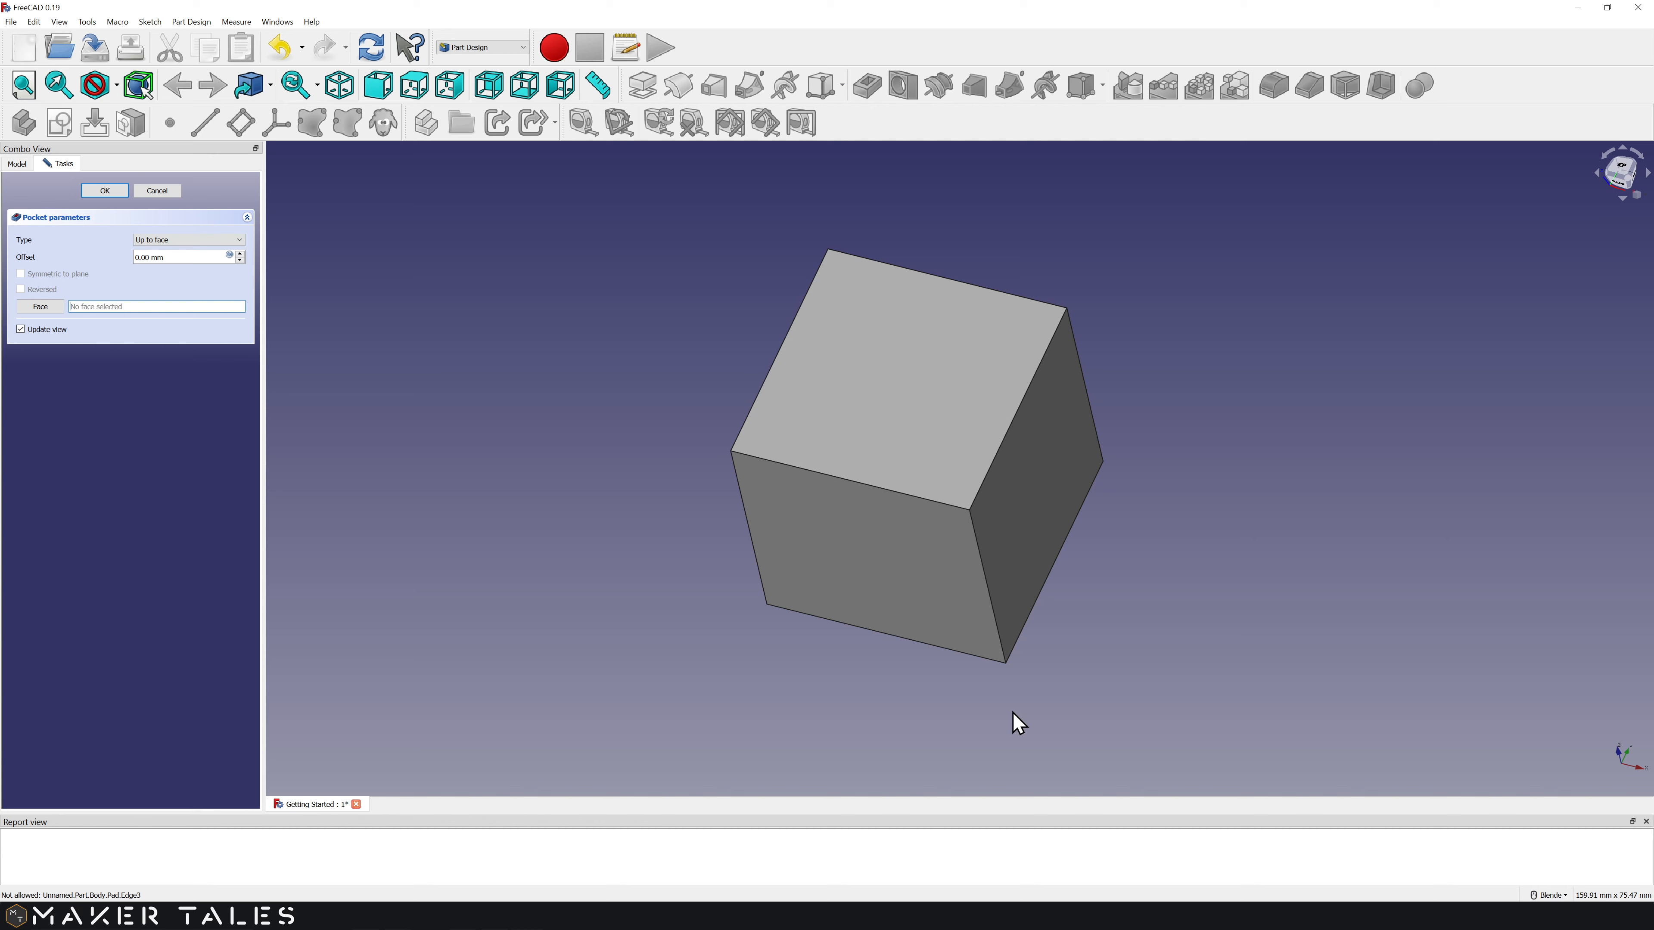
middle_click_drag(1012, 711, 989, 343)
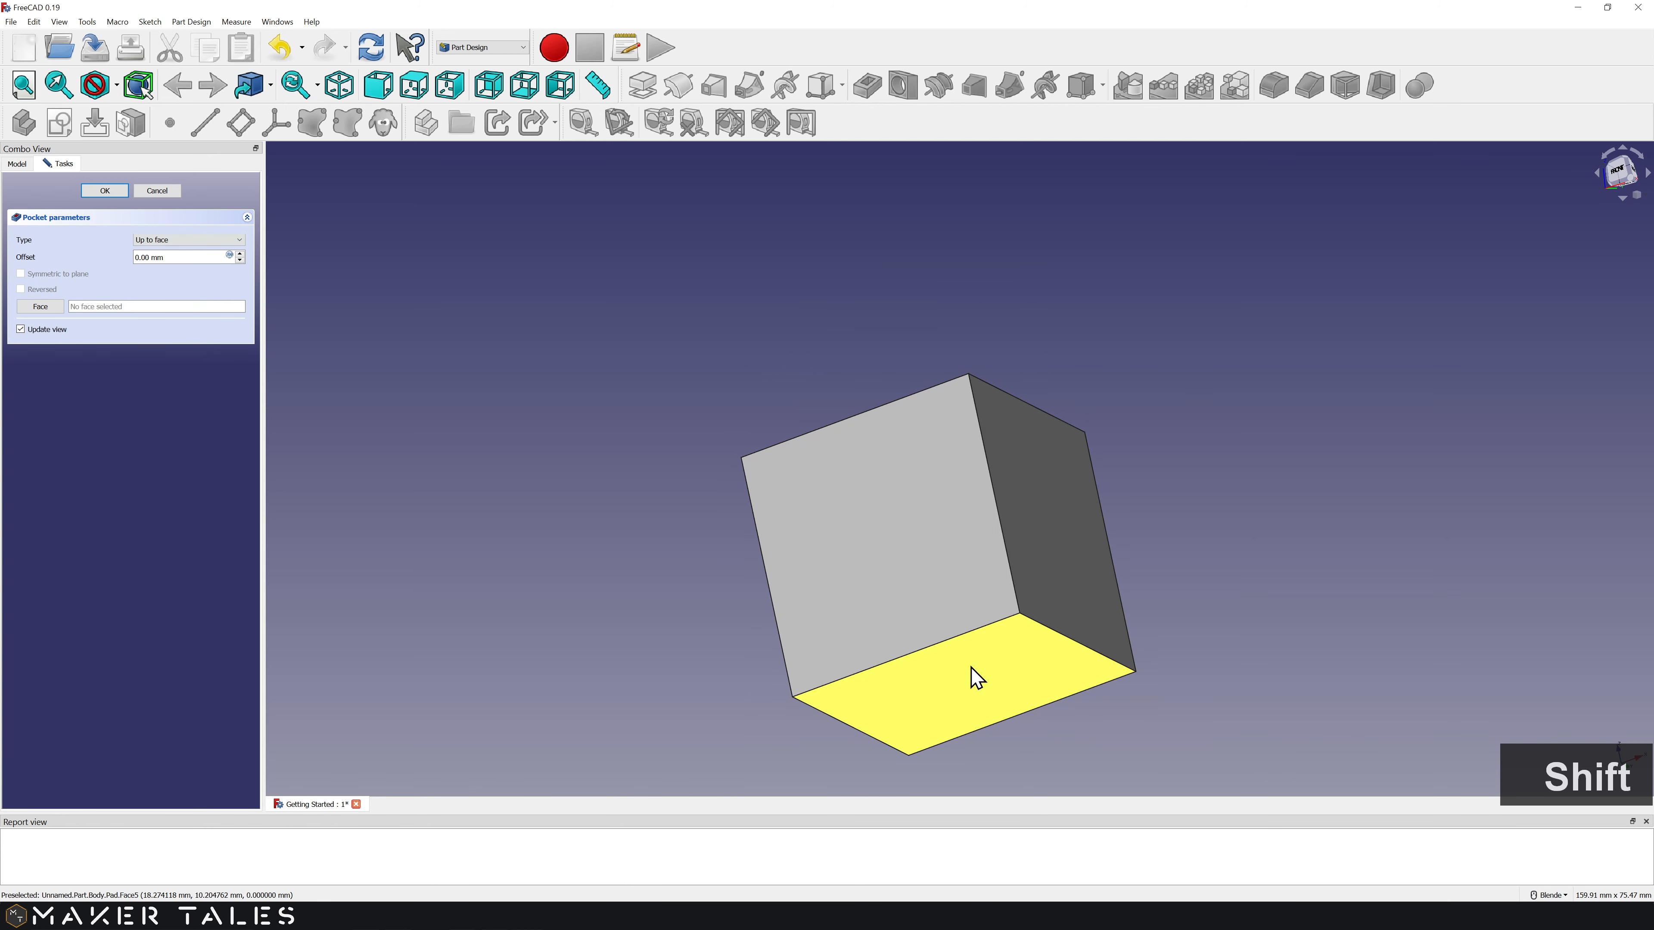
left_click(977, 678)
middle_click_drag(1310, 365, 934, 591)
scroll(934, 591, "down", 2)
left_click(351, 91)
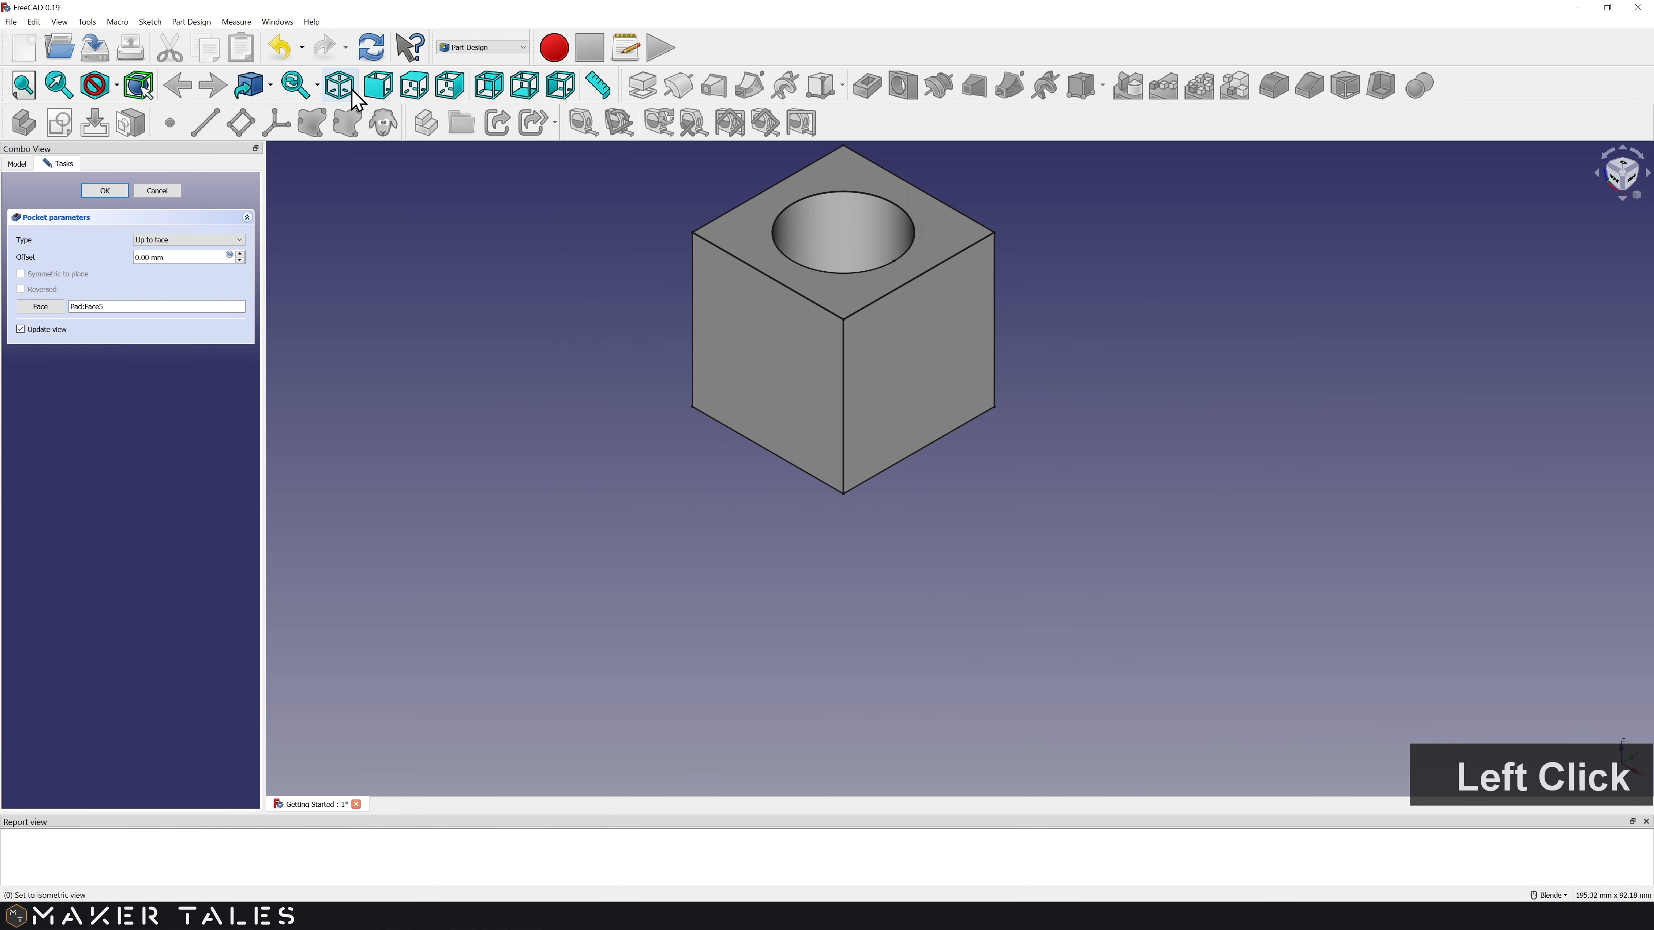
left_click(105, 191)
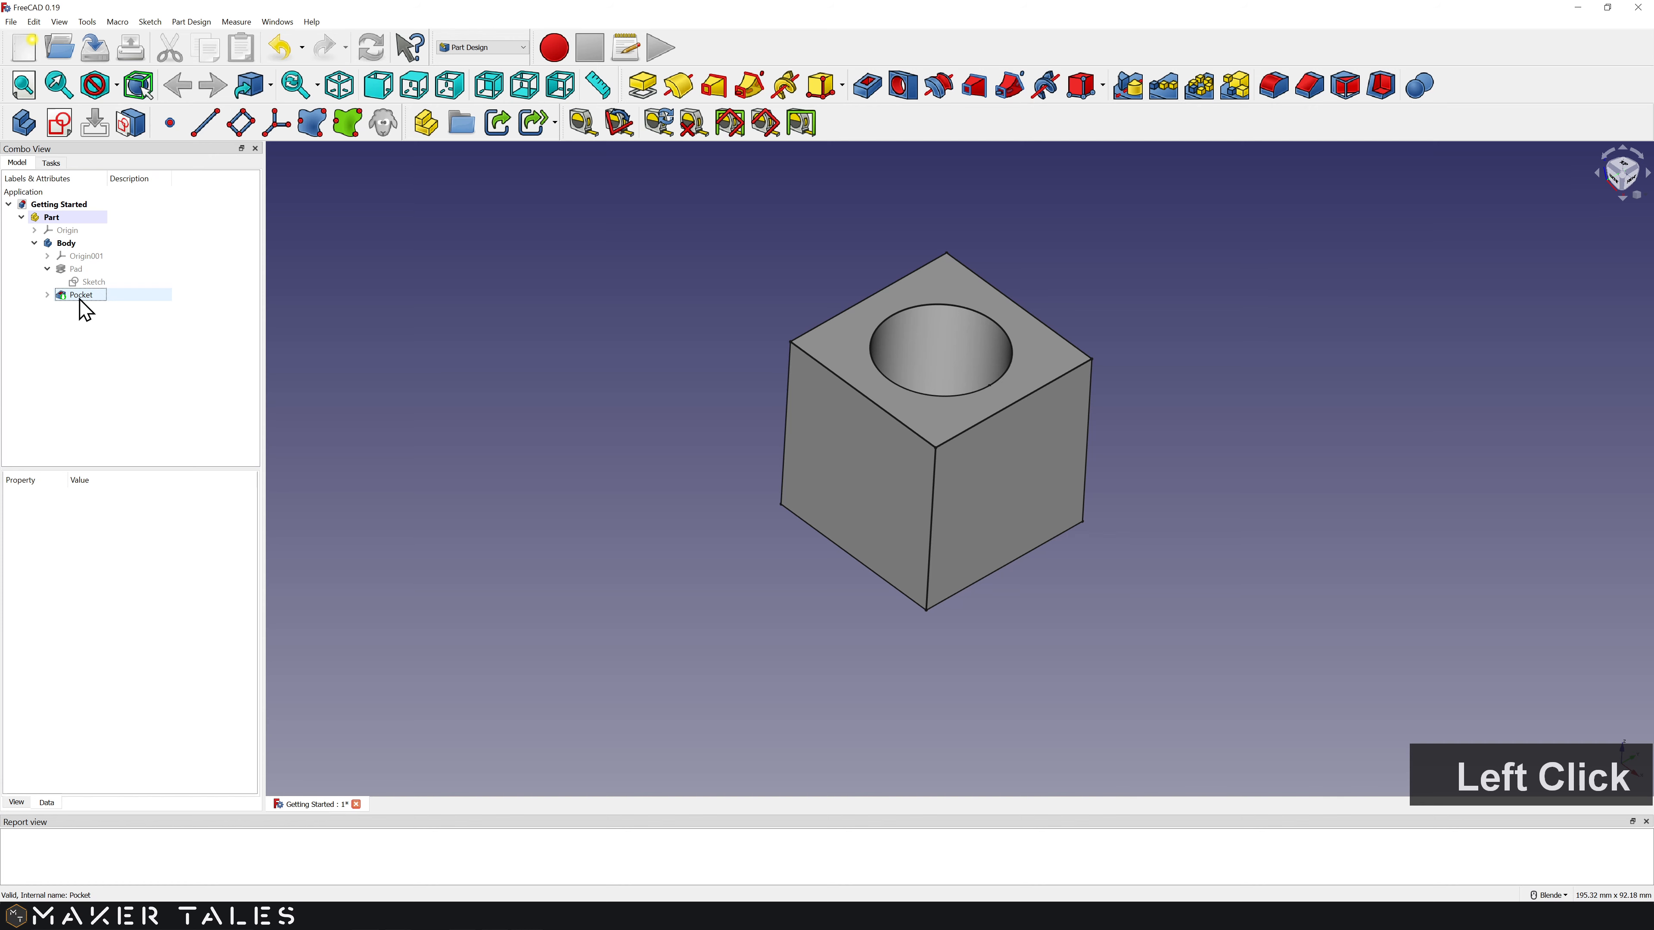
Step: Select Sketch001 under Pocket and expand its Constraints property list
left_click(79, 300)
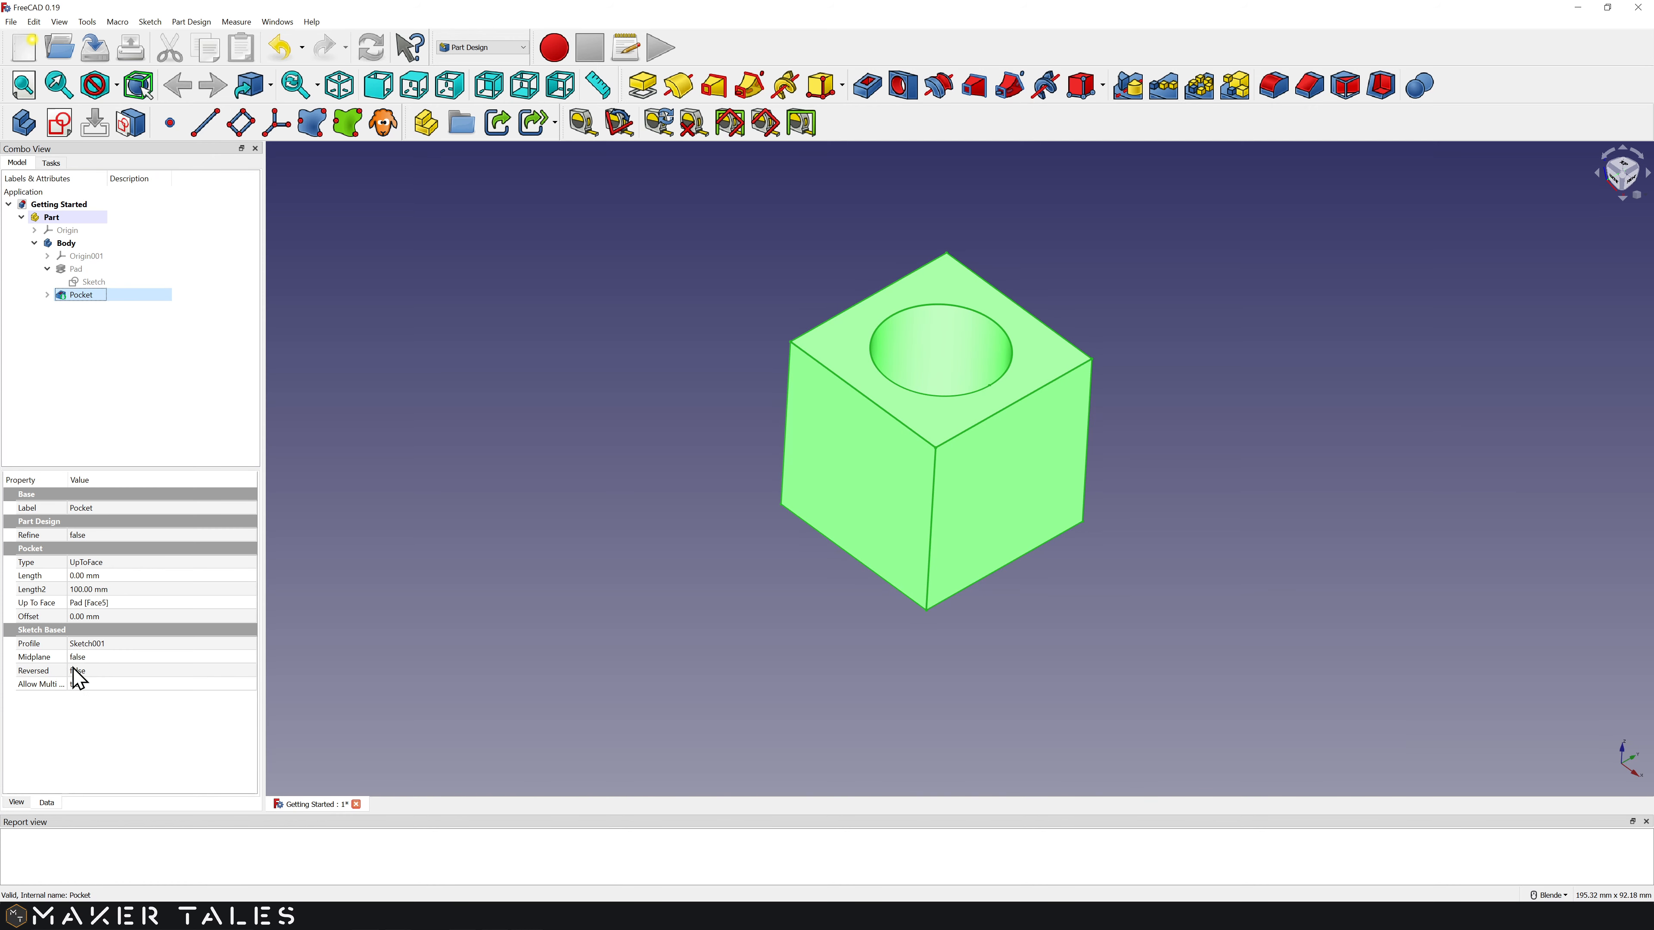
left_click(47, 295)
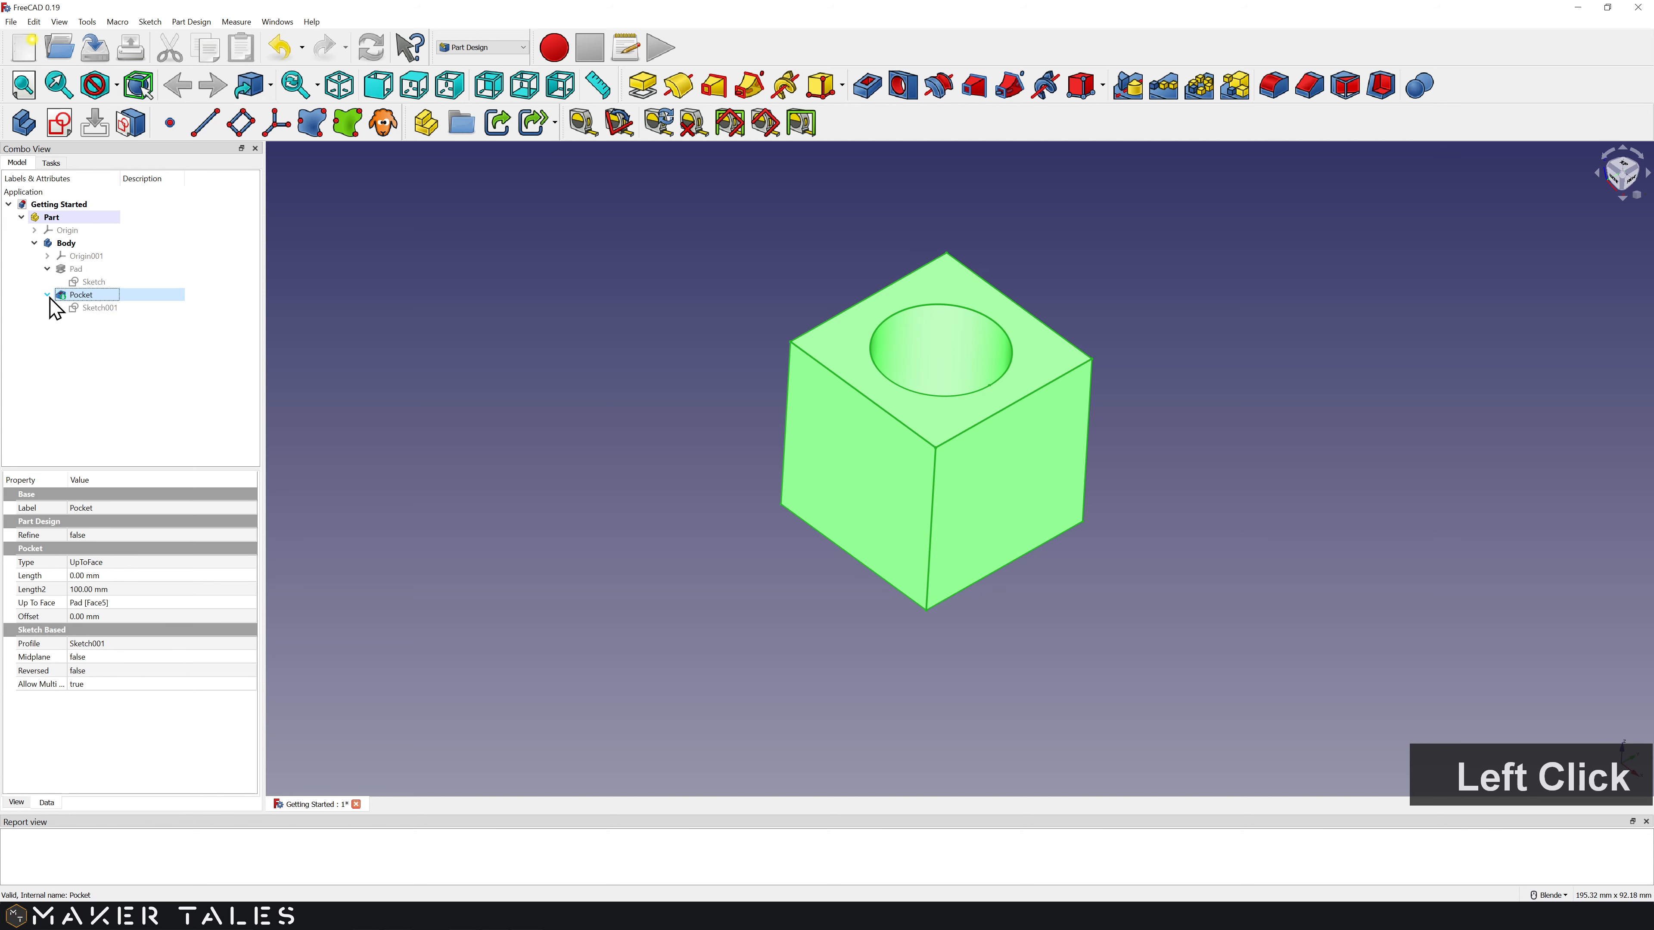
left_click(84, 310)
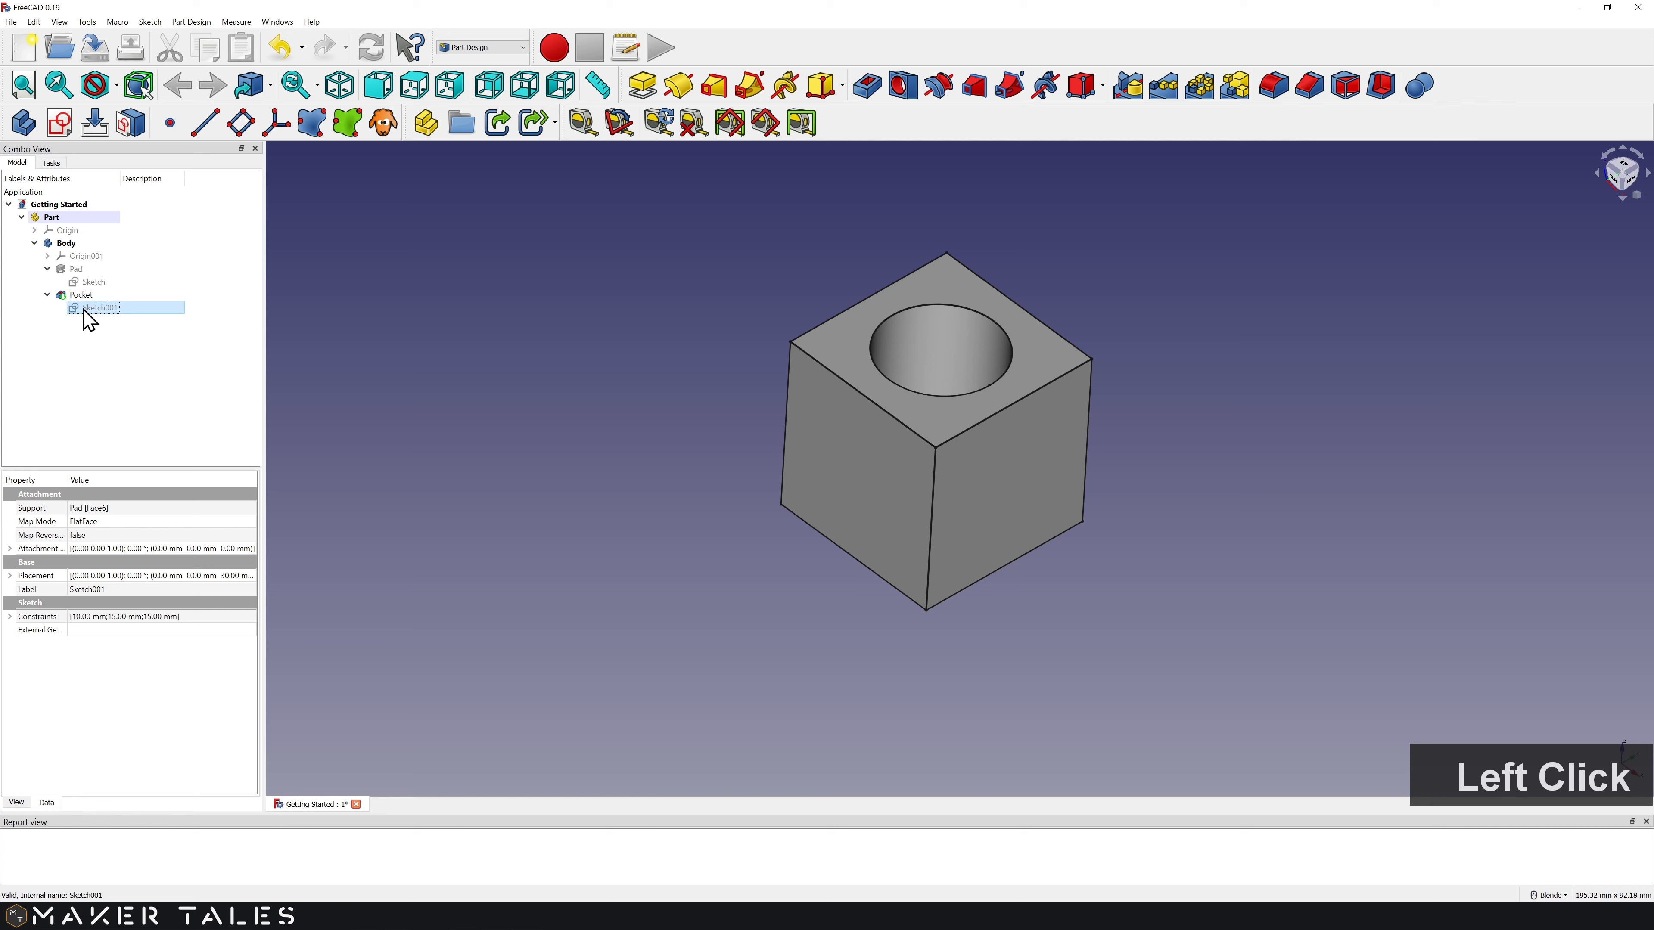
left_click(10, 616)
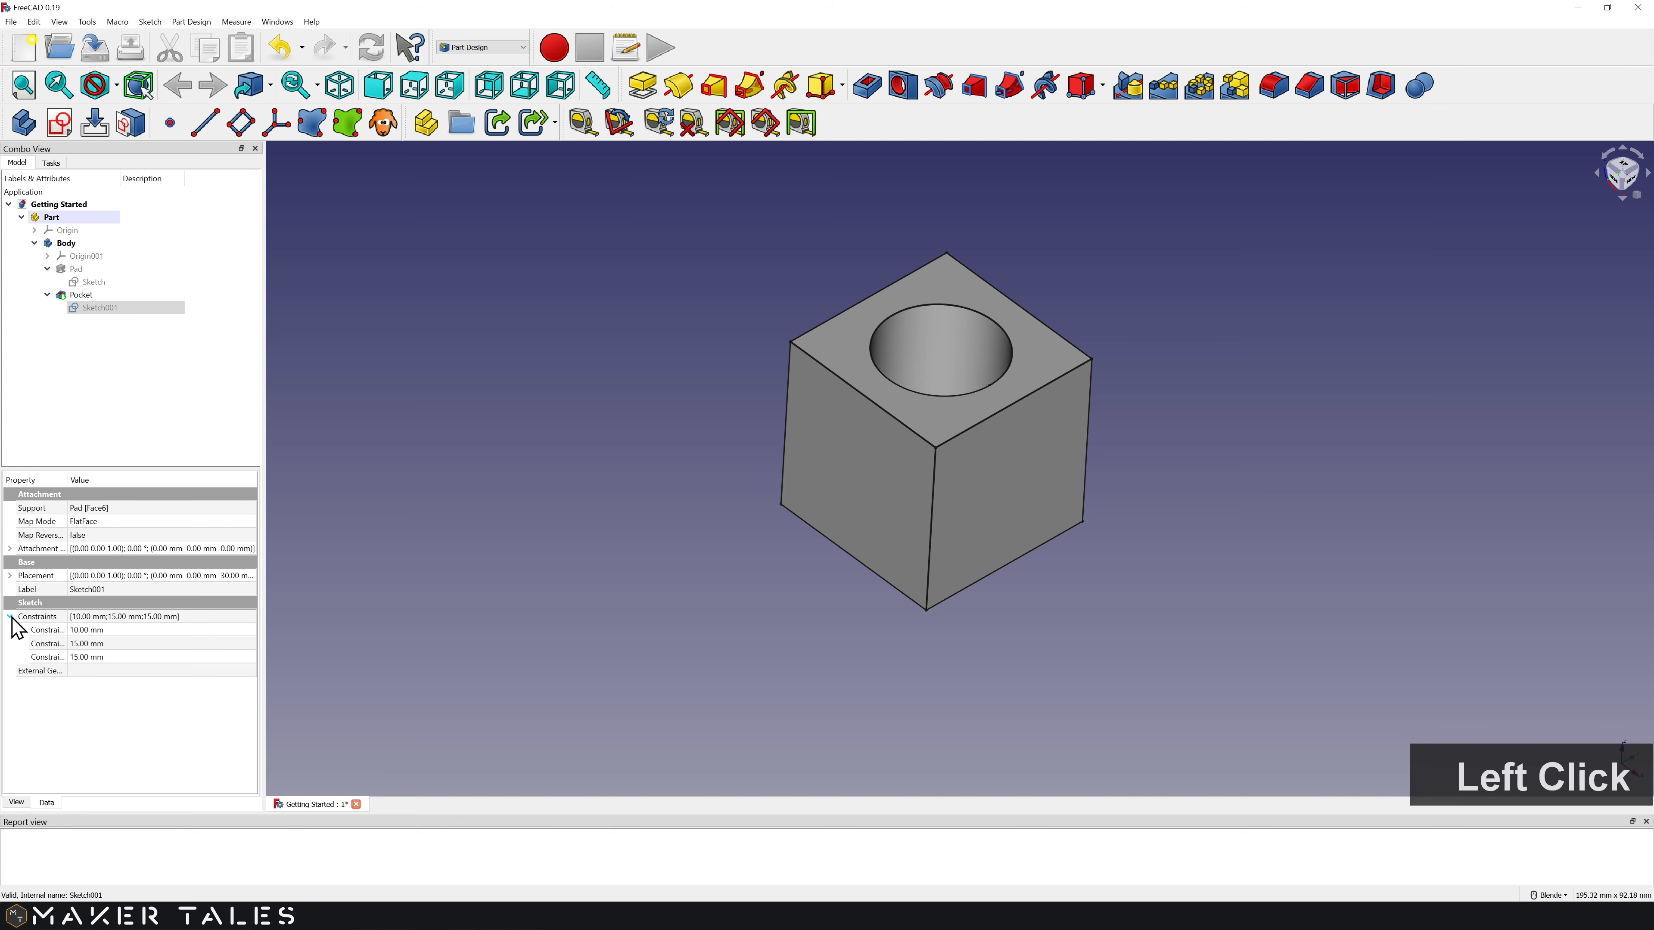
Step: Change the radius constraint to 7 mm, then restore it to 10 mm
left_click(80, 630)
type("7")
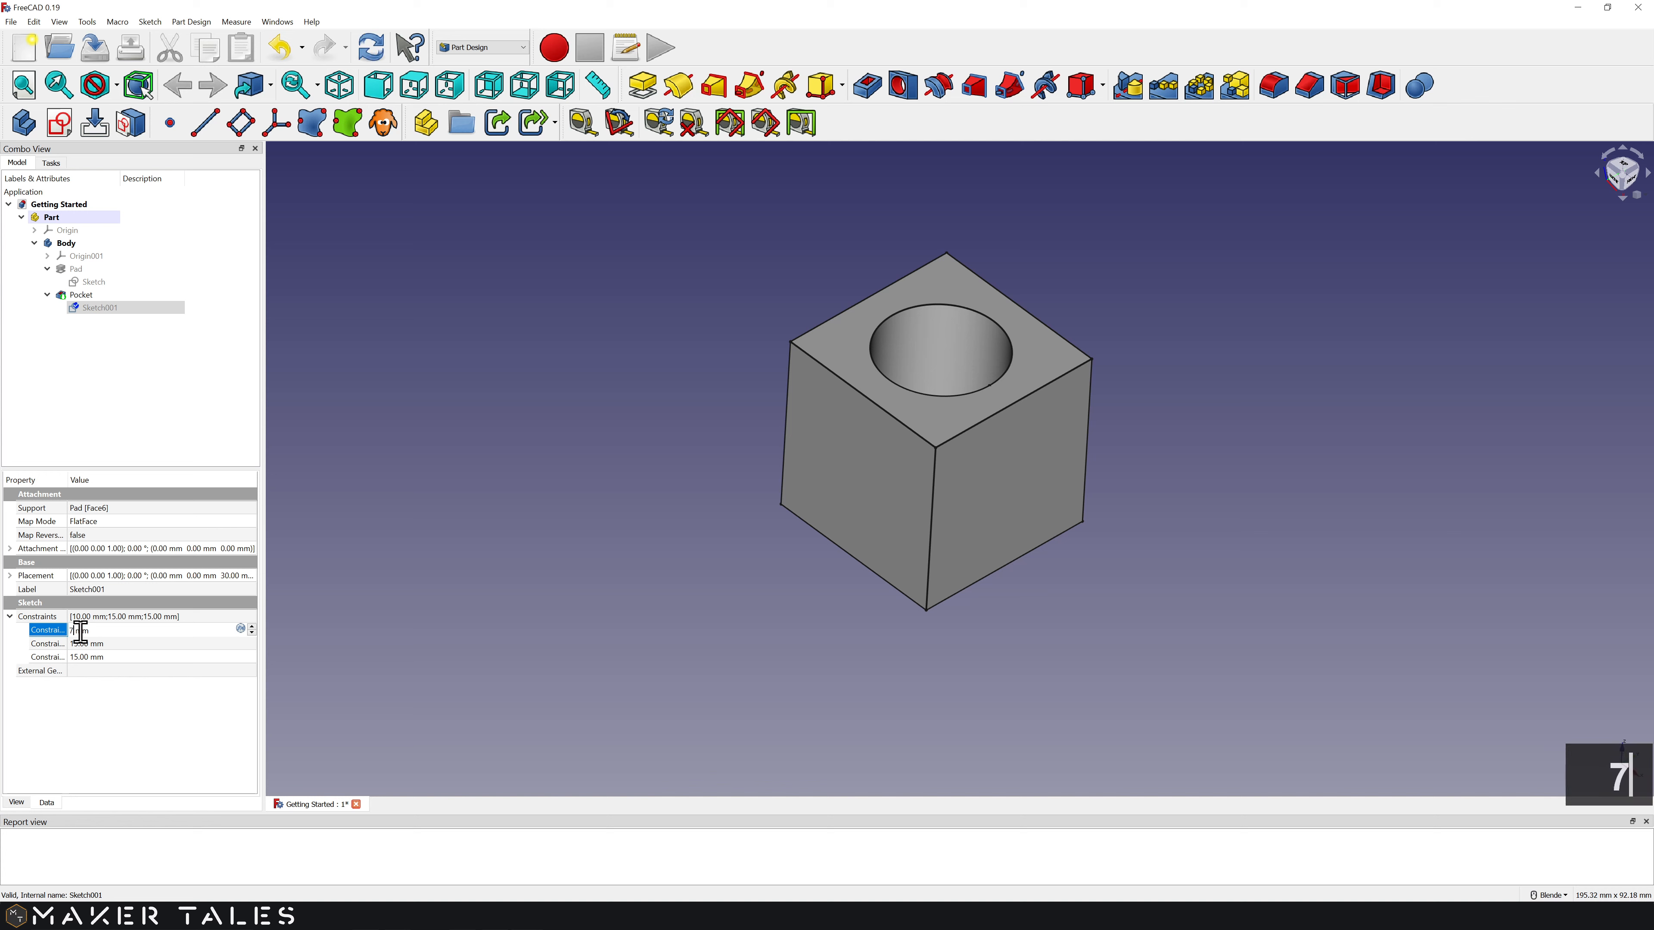
key("Return")
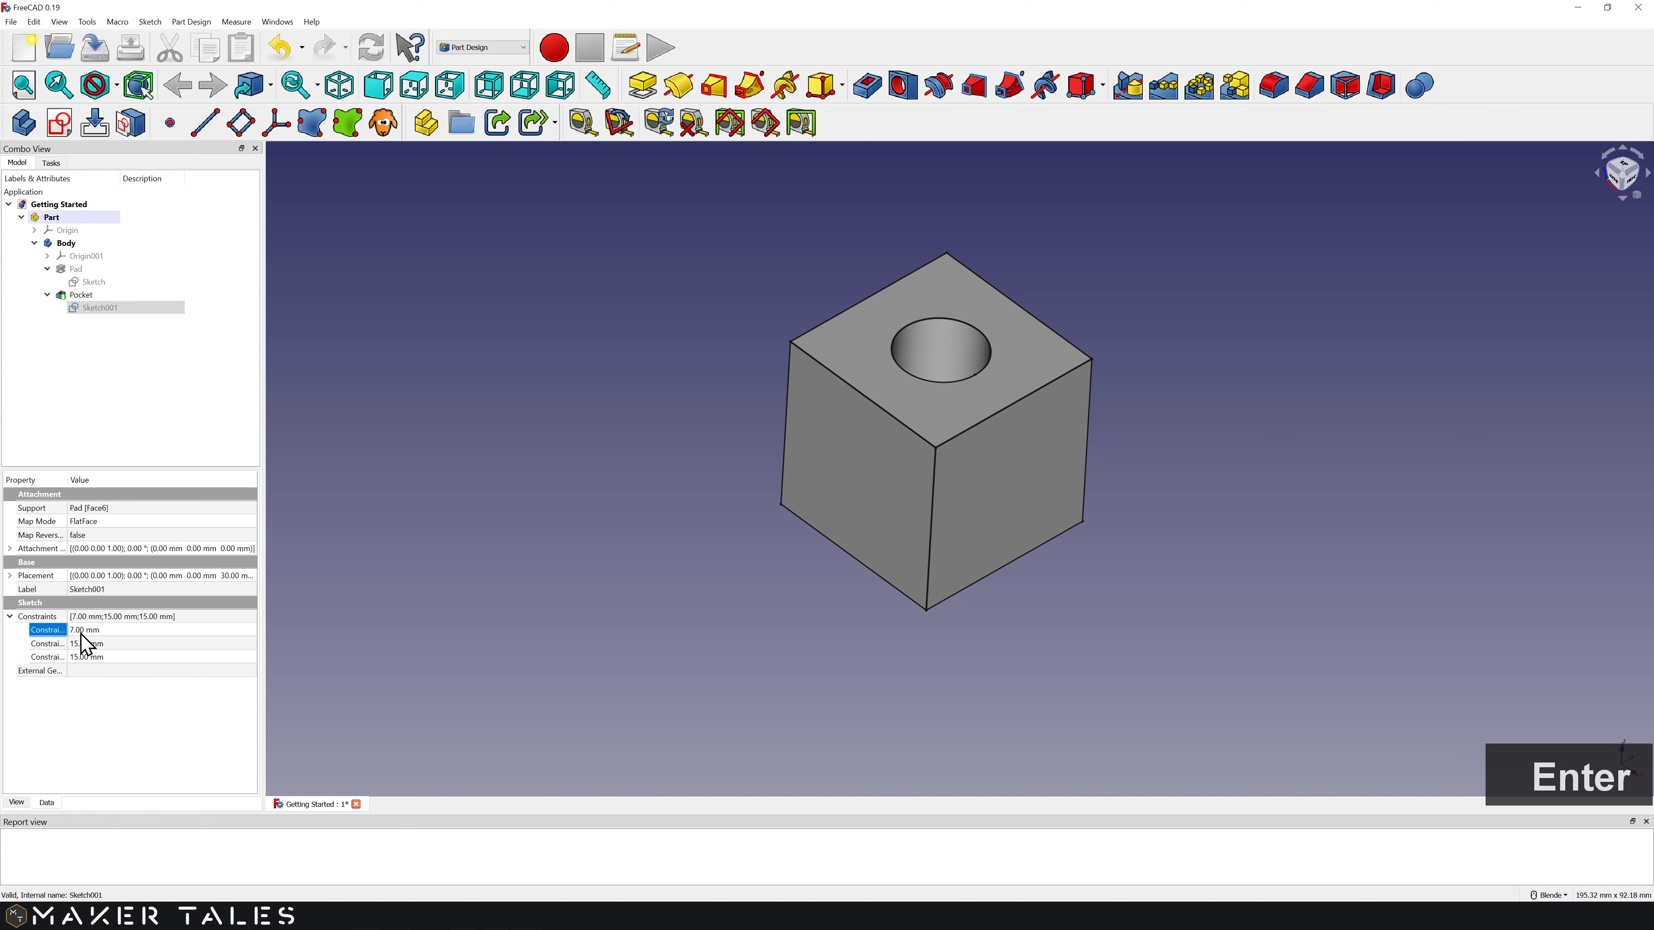
left_click(80, 630)
type("10")
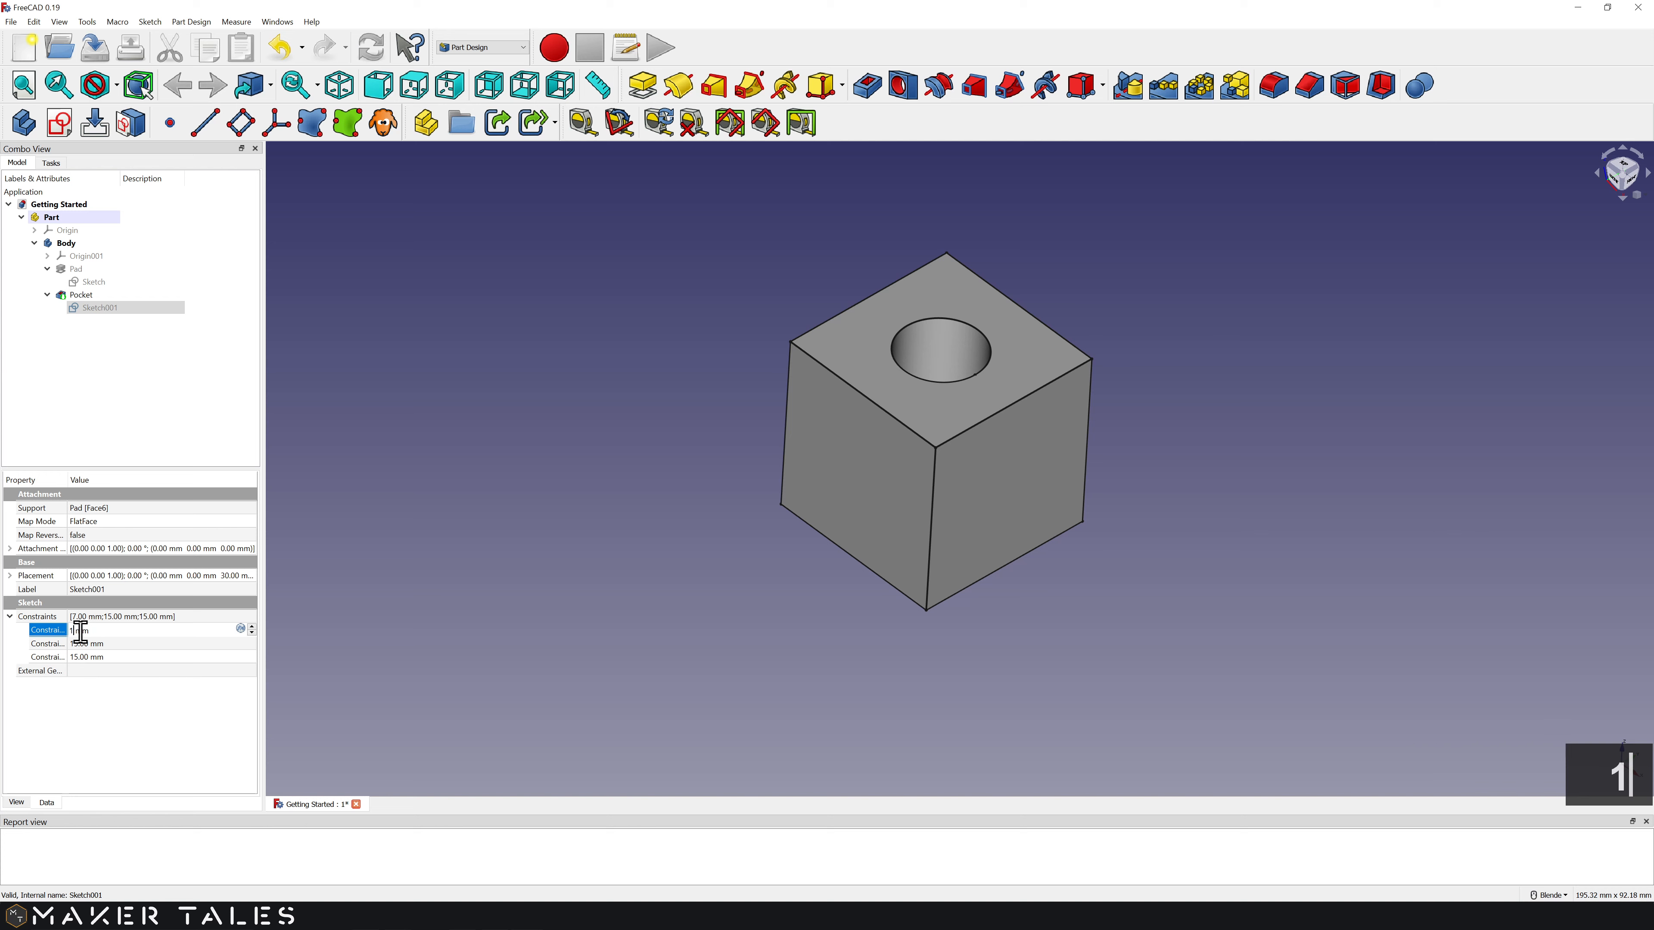
key("Return")
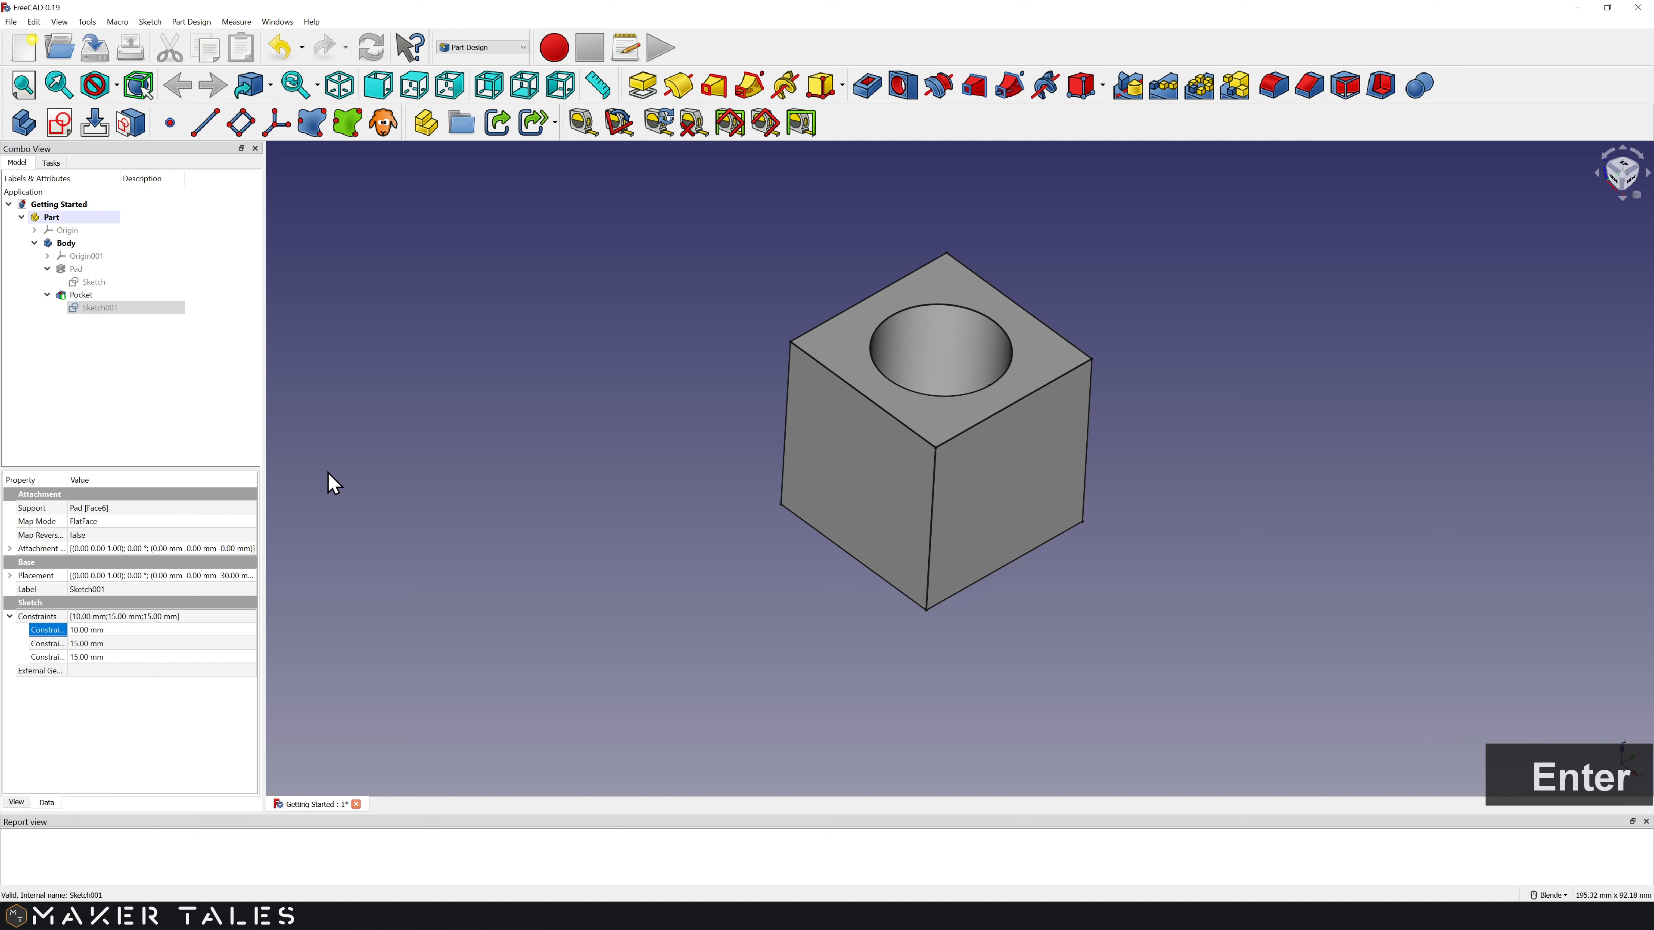